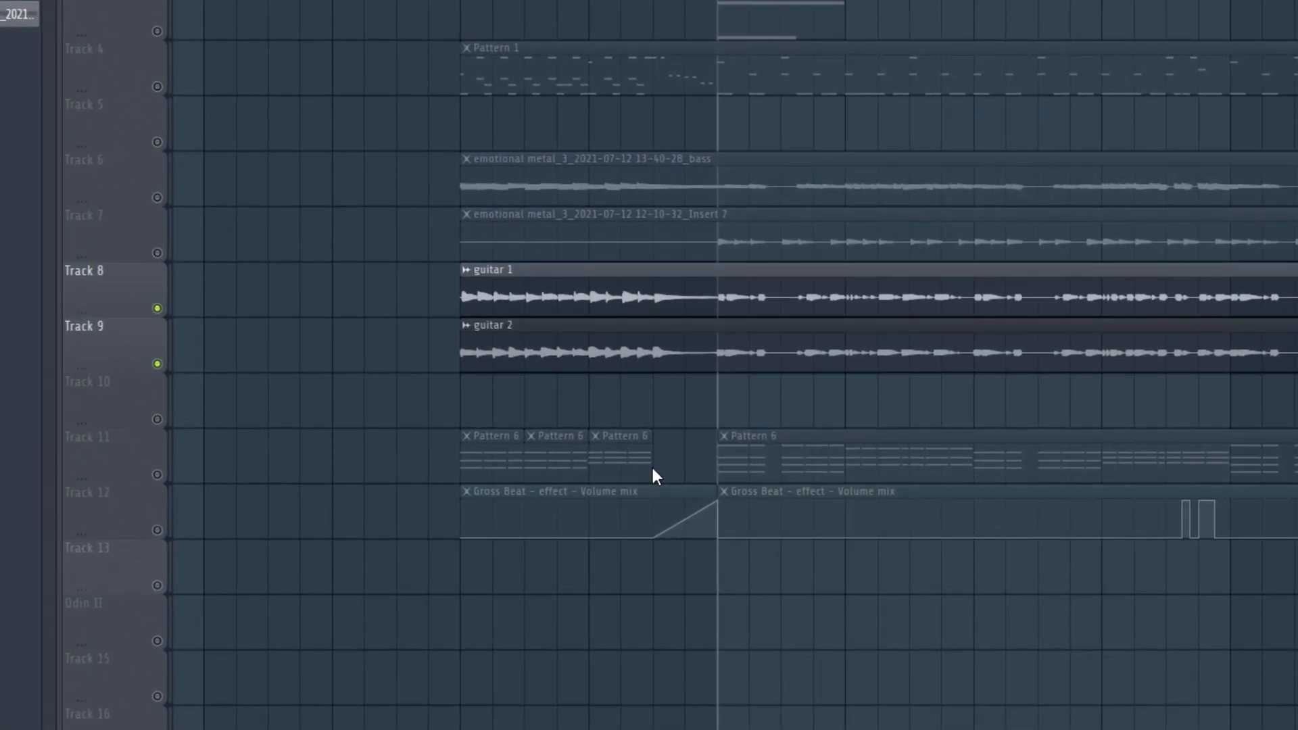
# Play the soloed guitar 1 and guitar 2 tracks and examine the effect chains on both guitar inserts and the guitar bus.
pyautogui.press('space')
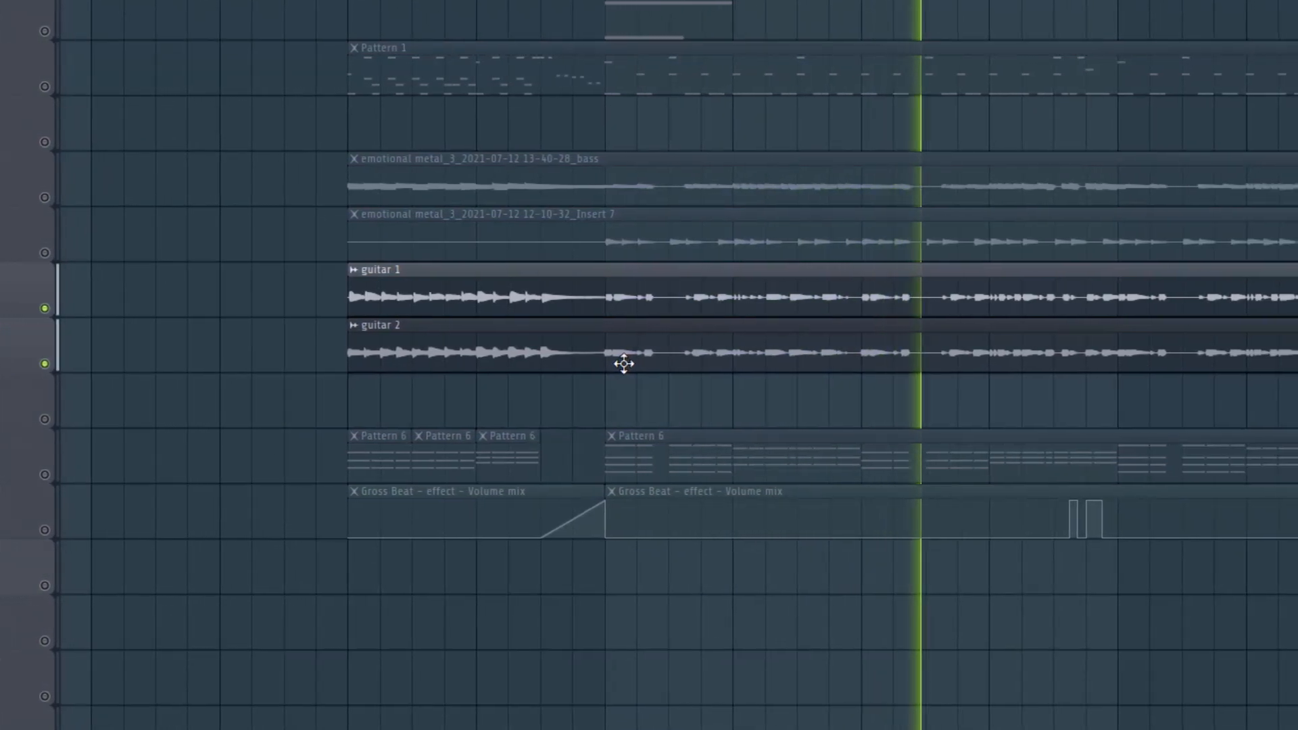
pyautogui.press('F9')
pyautogui.click(292, 217)
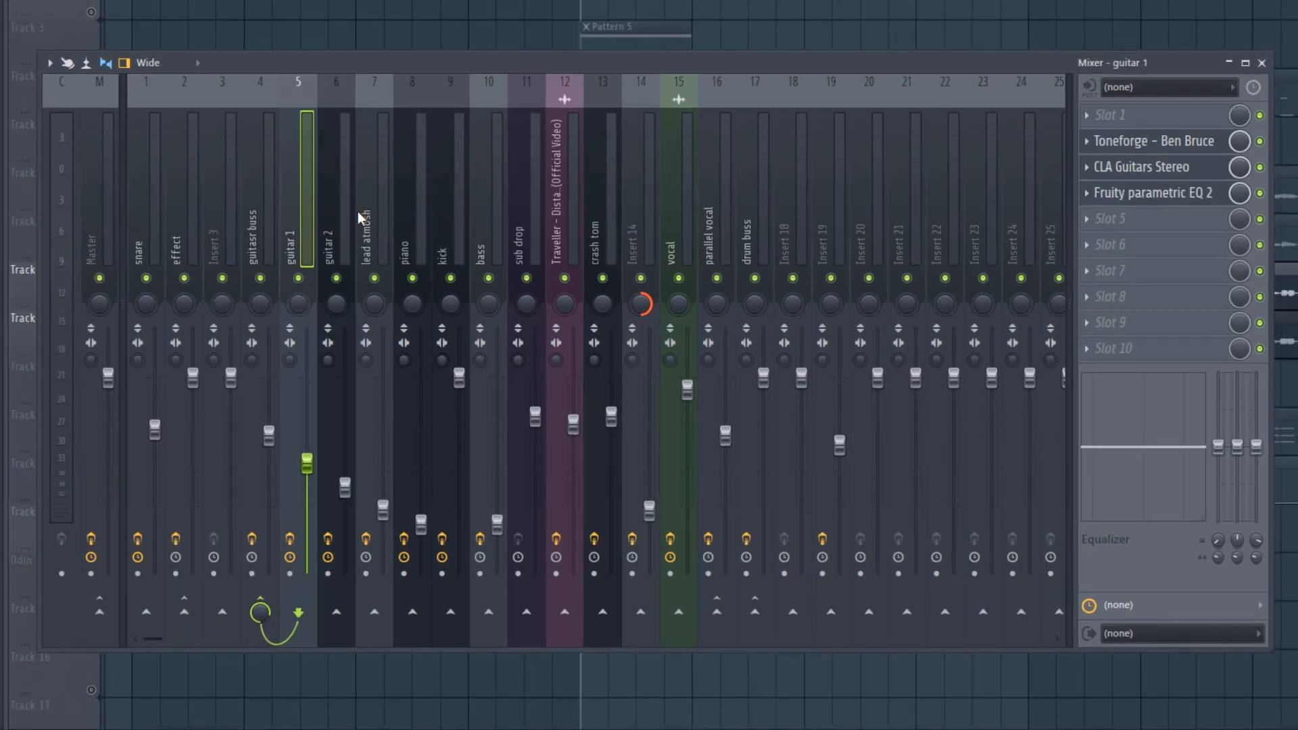
pyautogui.click(331, 208)
pyautogui.click(267, 223)
pyautogui.click(308, 230)
pyautogui.click(265, 218)
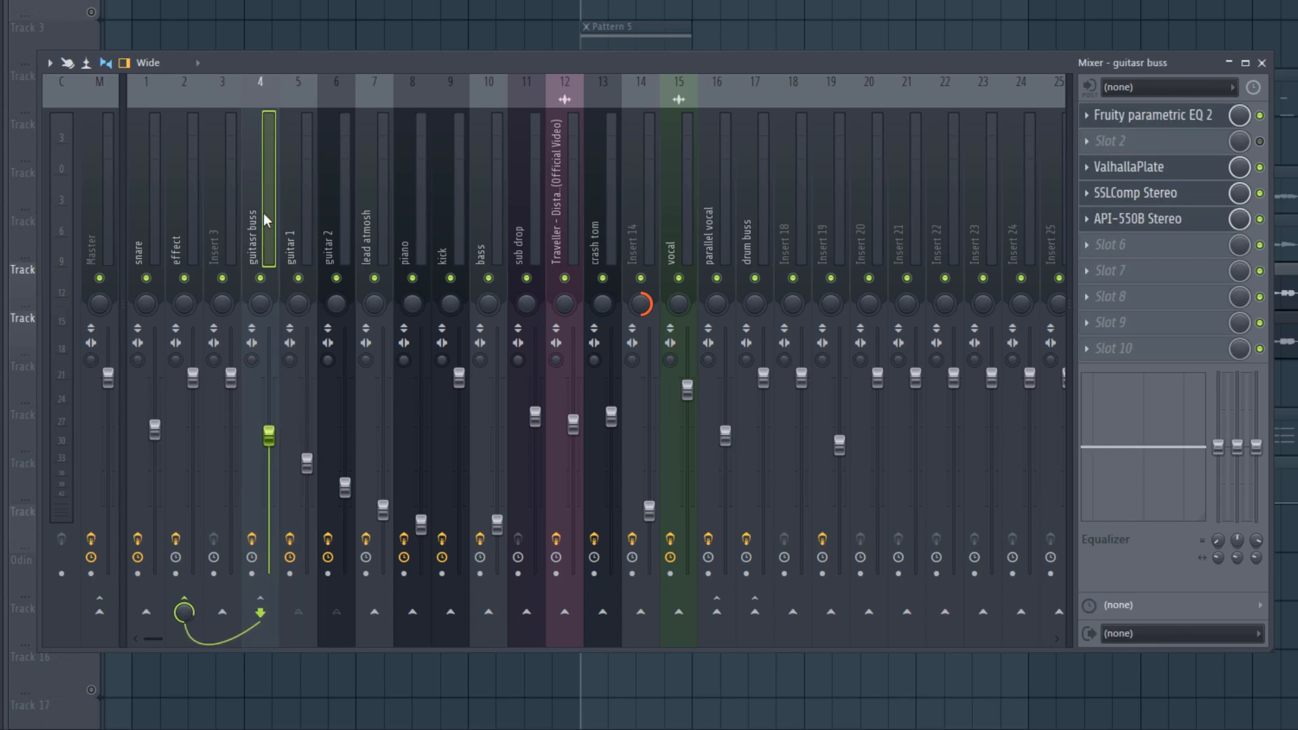
pyautogui.rightClick(262, 213)
pyautogui.click(301, 96)
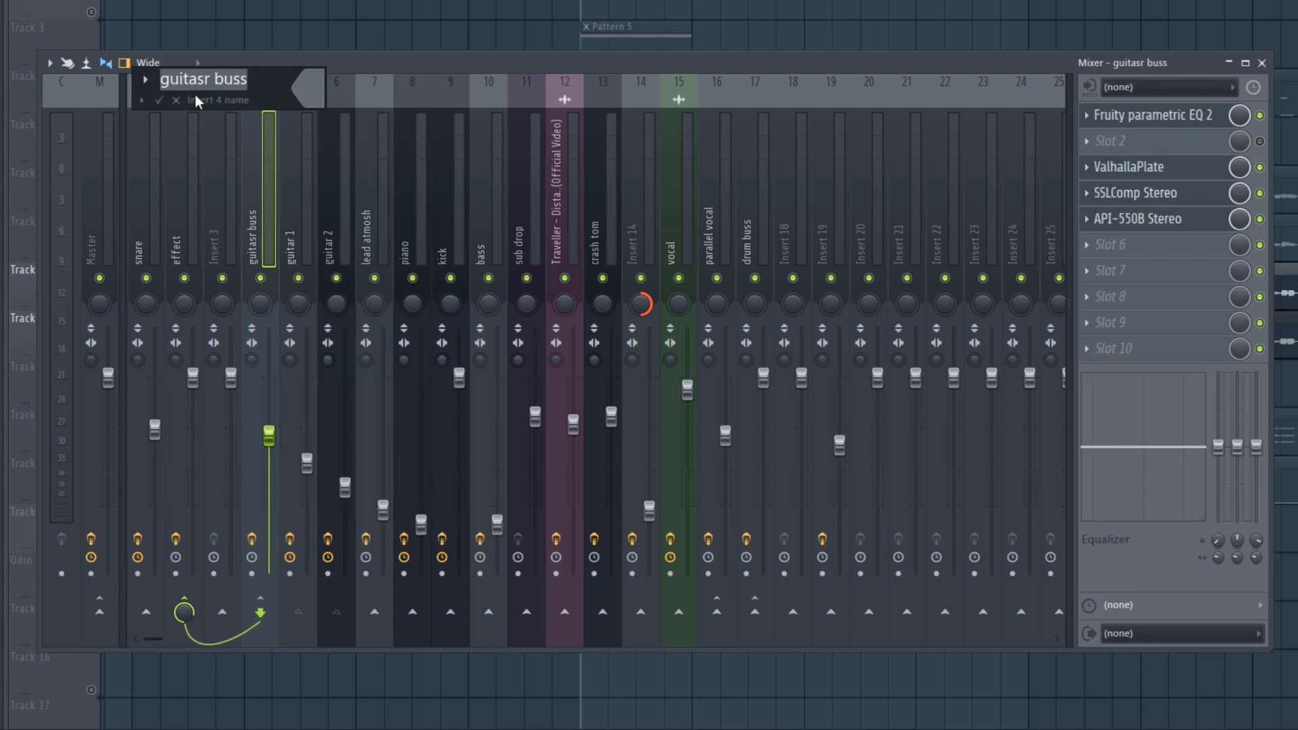
pyautogui.click(313, 207)
pyautogui.click(260, 211)
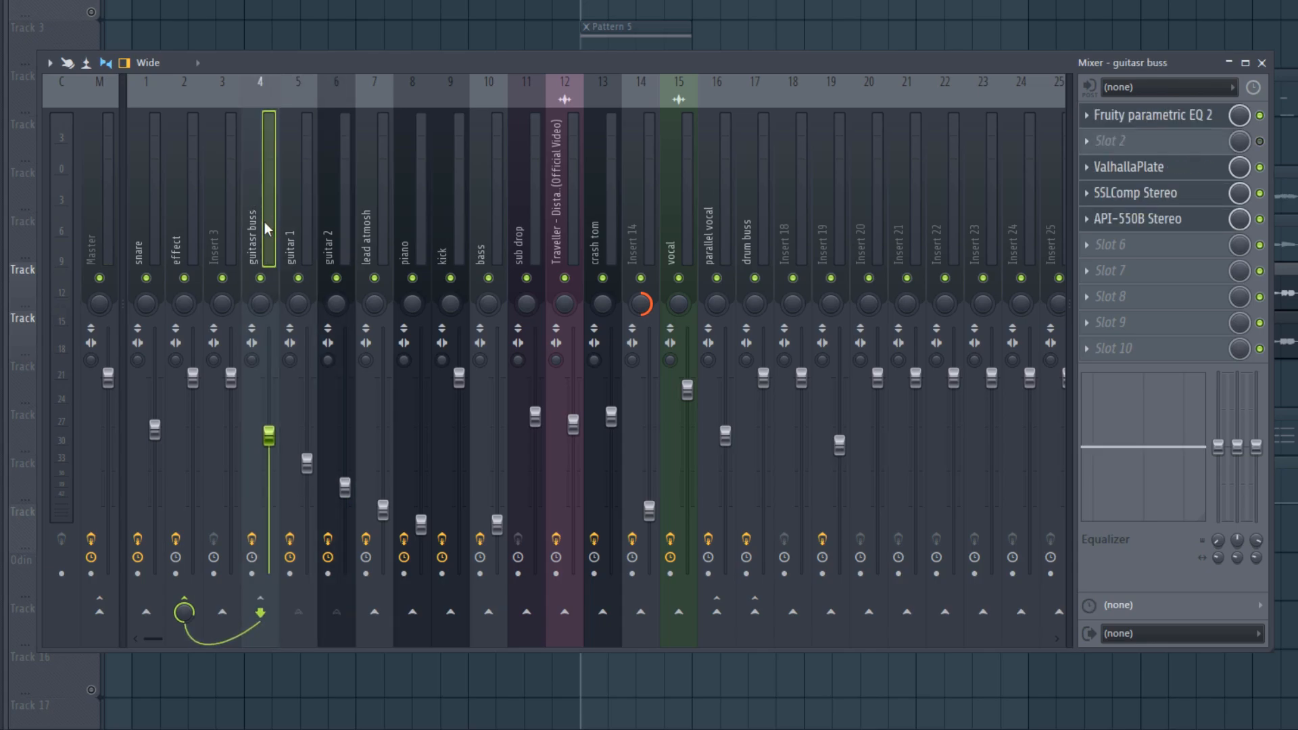
# Listen to both guitars dry, with the effects on the guitar 1 and guitar 2 inserts bypassed.
pyautogui.click(298, 206)
pyautogui.press('space')
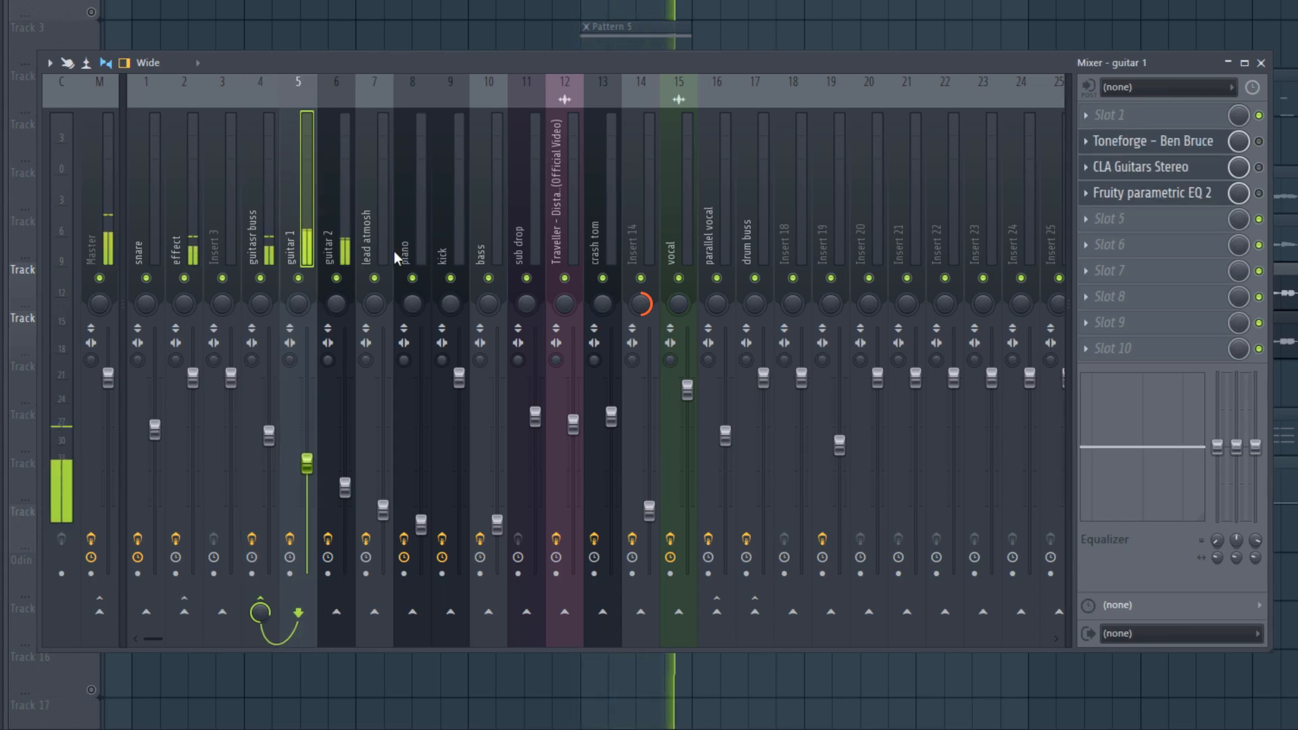
pyautogui.press('space')
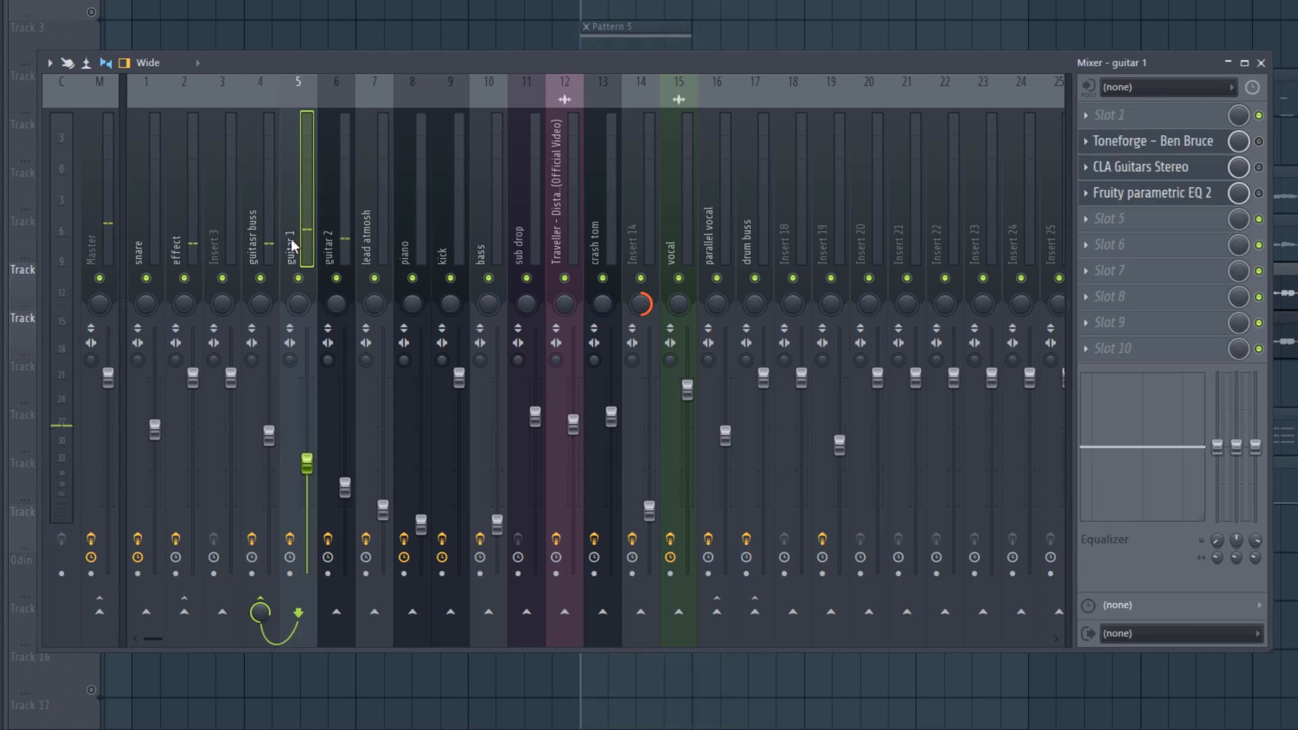
pyautogui.click(326, 237)
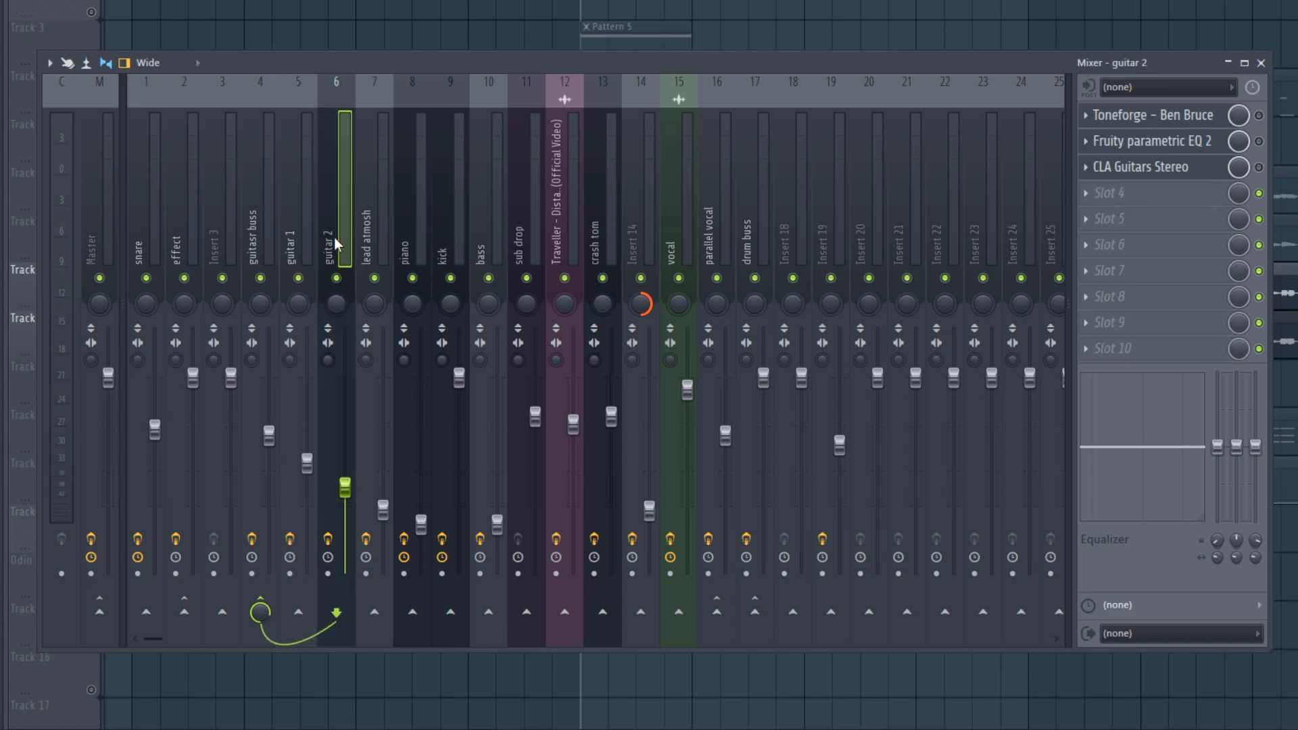
# Solo the guitar 1 track in the playlist, play it dry and bring up its mixer insert.
pyautogui.press('F9')
pyautogui.click(92, 353)
pyautogui.press('space')
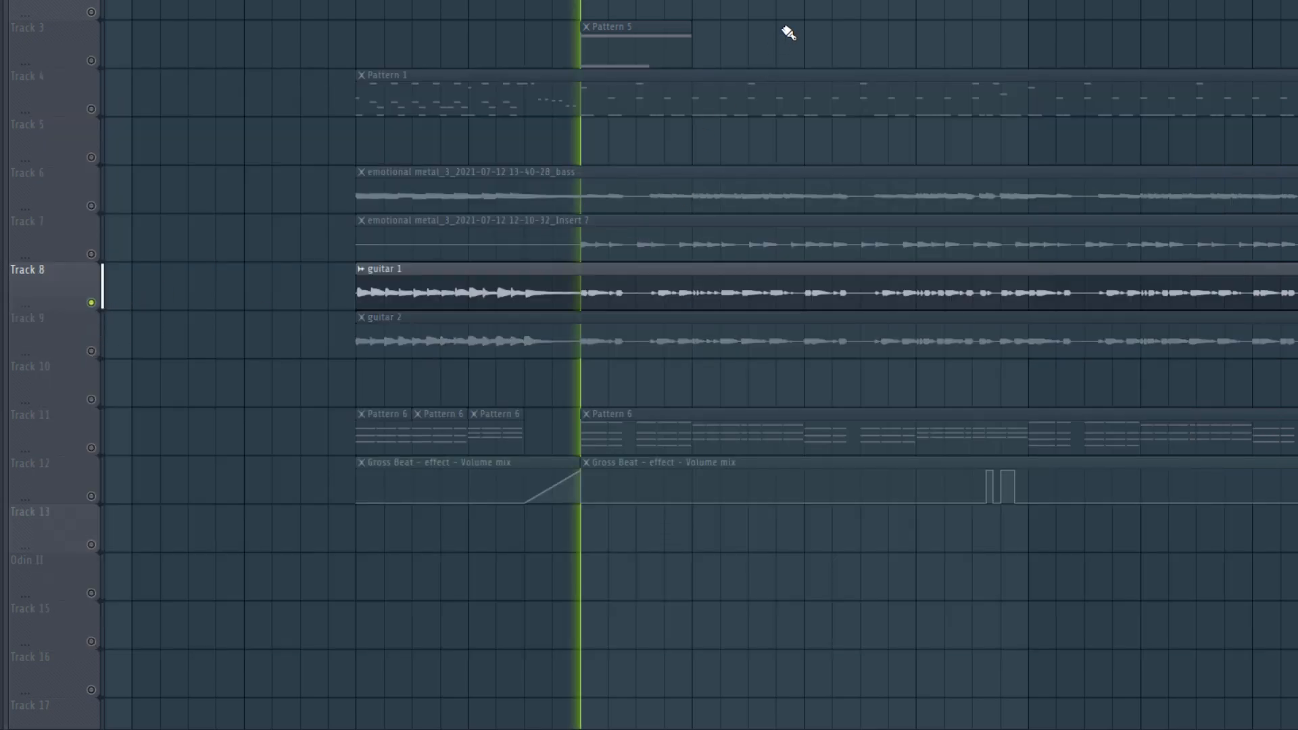
pyautogui.press('F9')
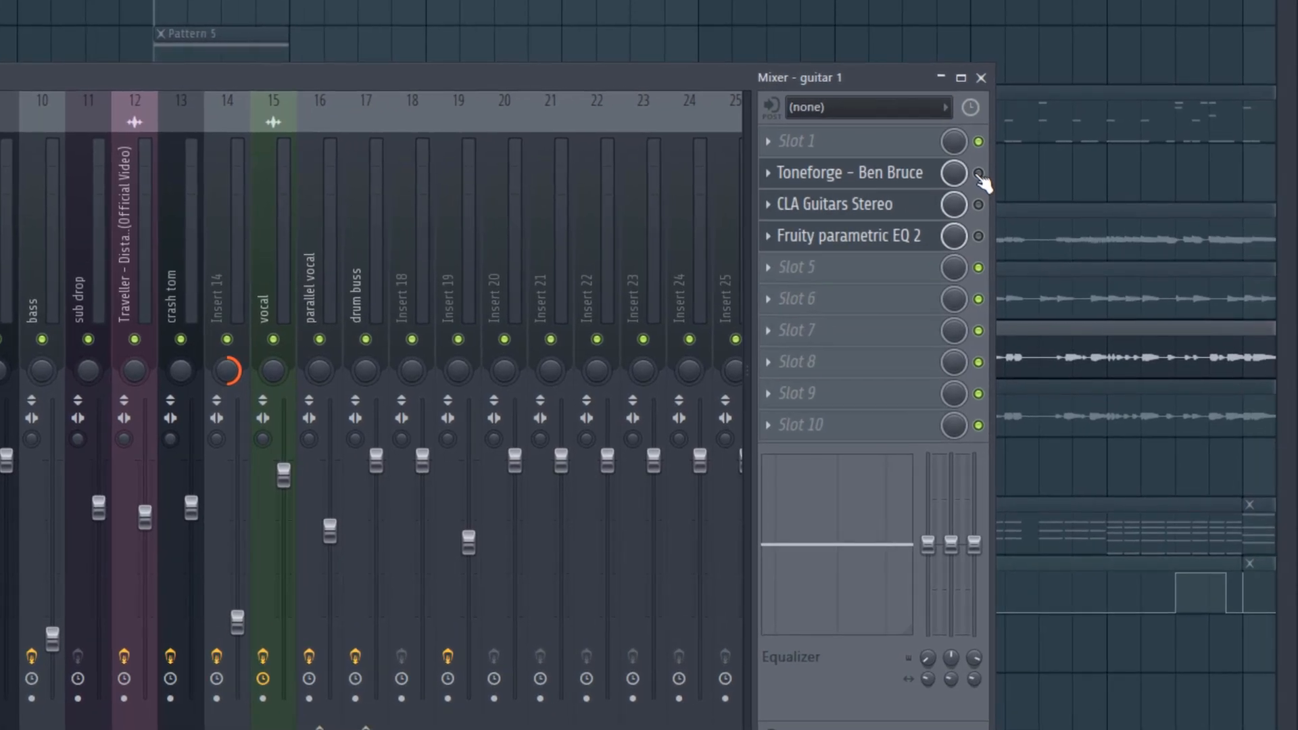
# Enable Toneforge - Ben Bruce on guitar 1, show its amp settings, and open CLA Guitars Stereo.
pyautogui.click(1029, 167)
pyautogui.click(961, 167)
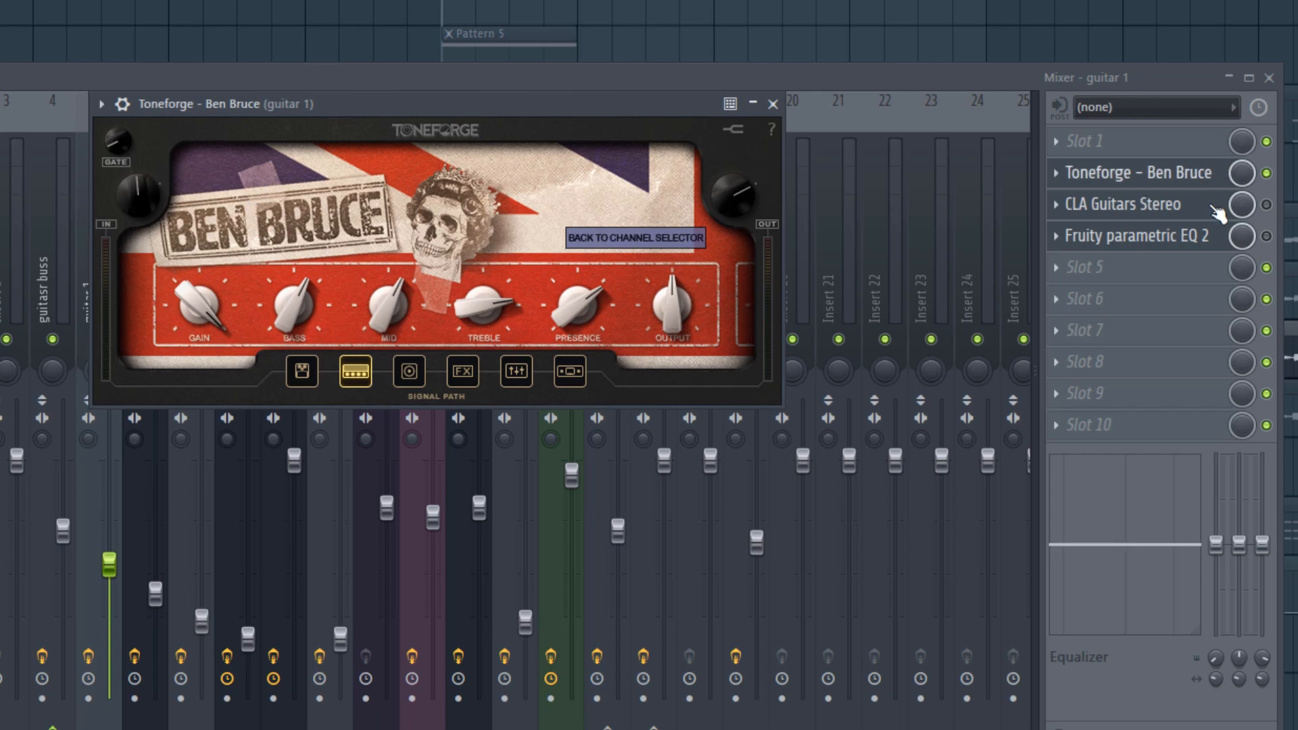
pyautogui.click(1213, 208)
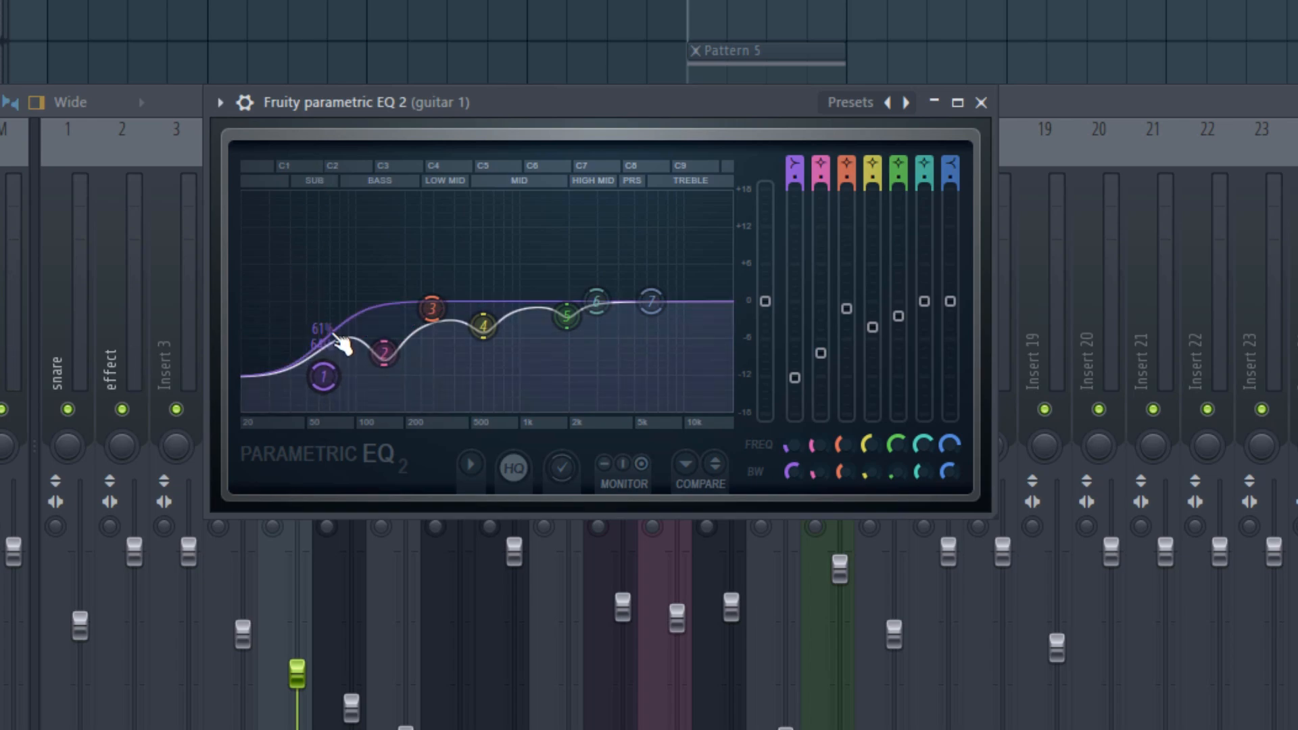
# Lower bands 1 and 2 slightly in guitar 1's Fruity parametric EQ 2 and audition the cut on band 4 at 611 Hz.
pyautogui.moveTo(385, 377); pyautogui.dragTo(387, 381)
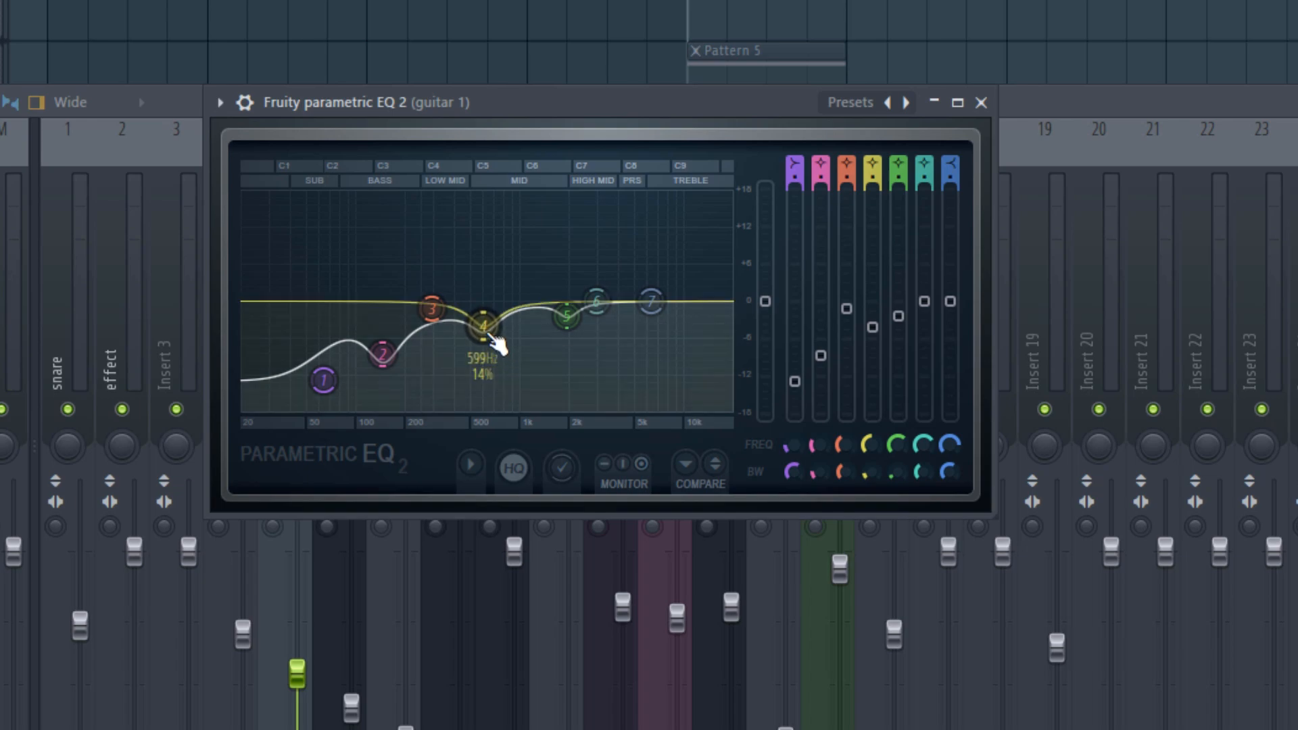
pyautogui.press('space')
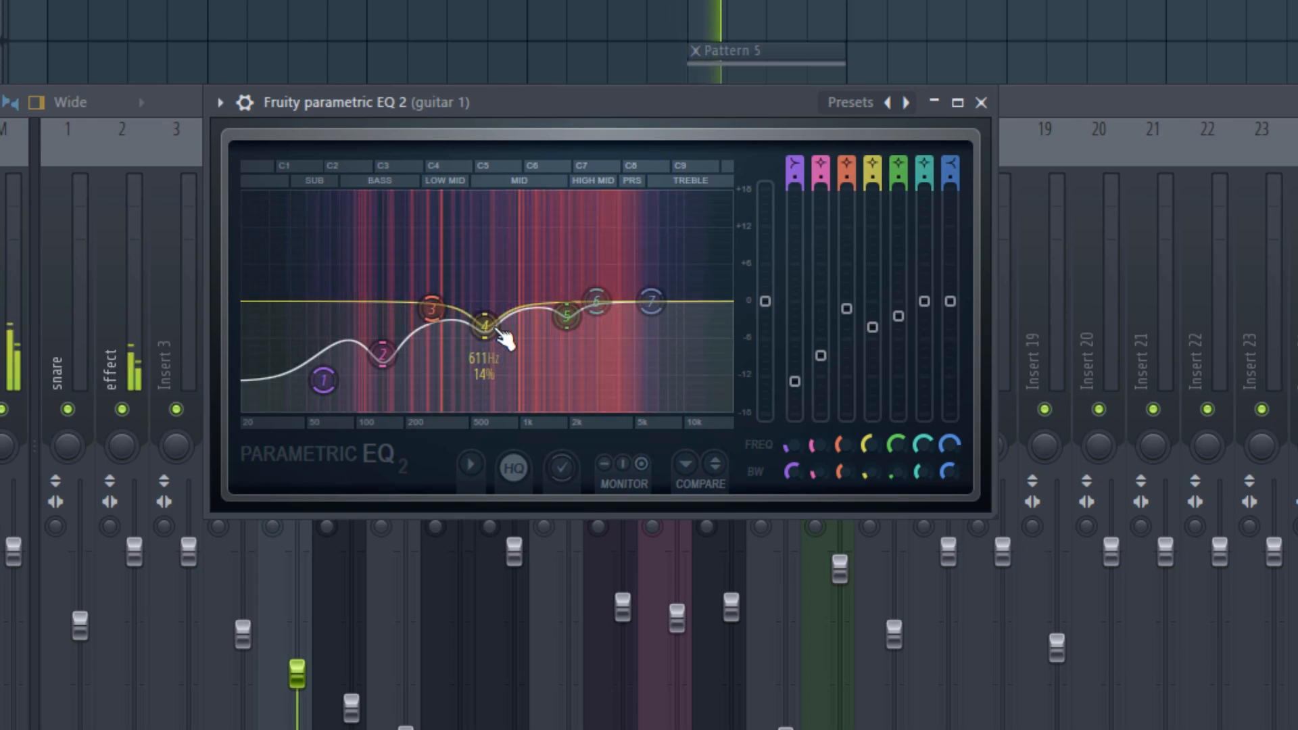
pyautogui.press('space')
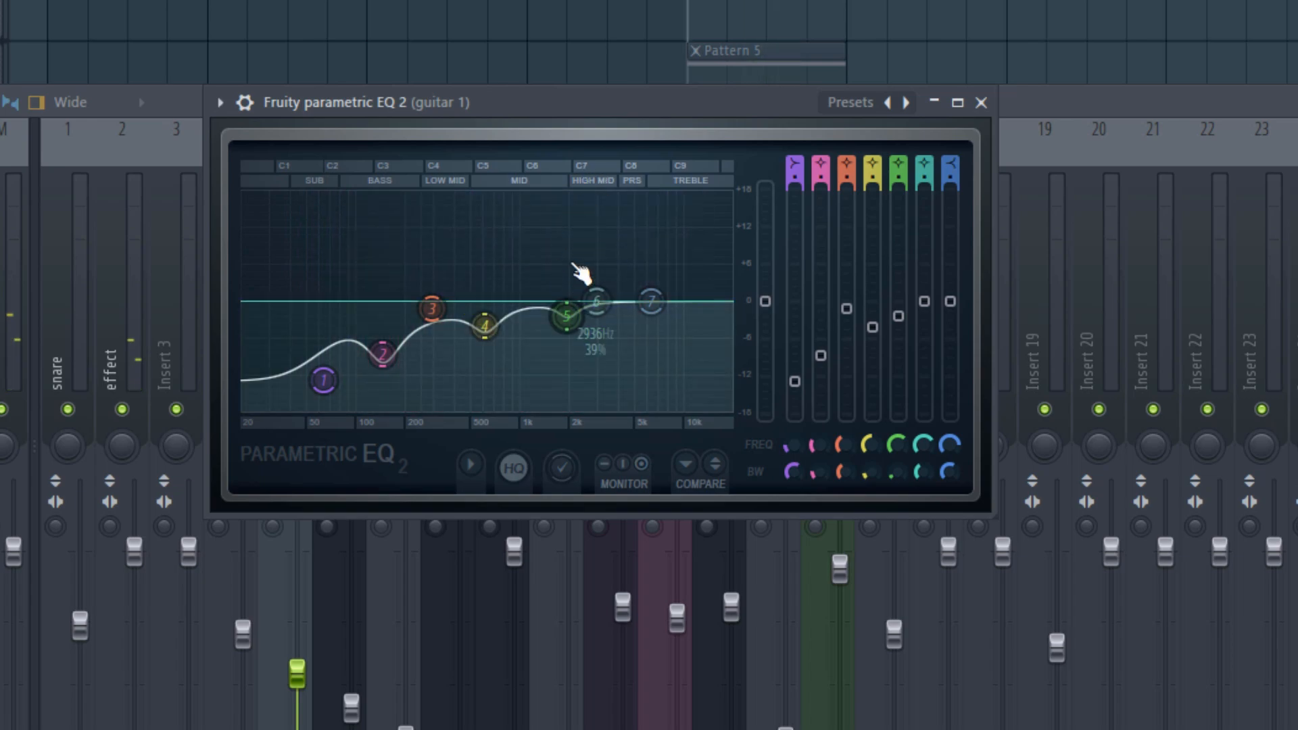
# Deepen band 5's cut at 1988 Hz in guitar 1's Fruity parametric EQ 2 and listen to the result.
pyautogui.press('space')
pyautogui.moveTo(567, 357); pyautogui.dragTo(583, 359)
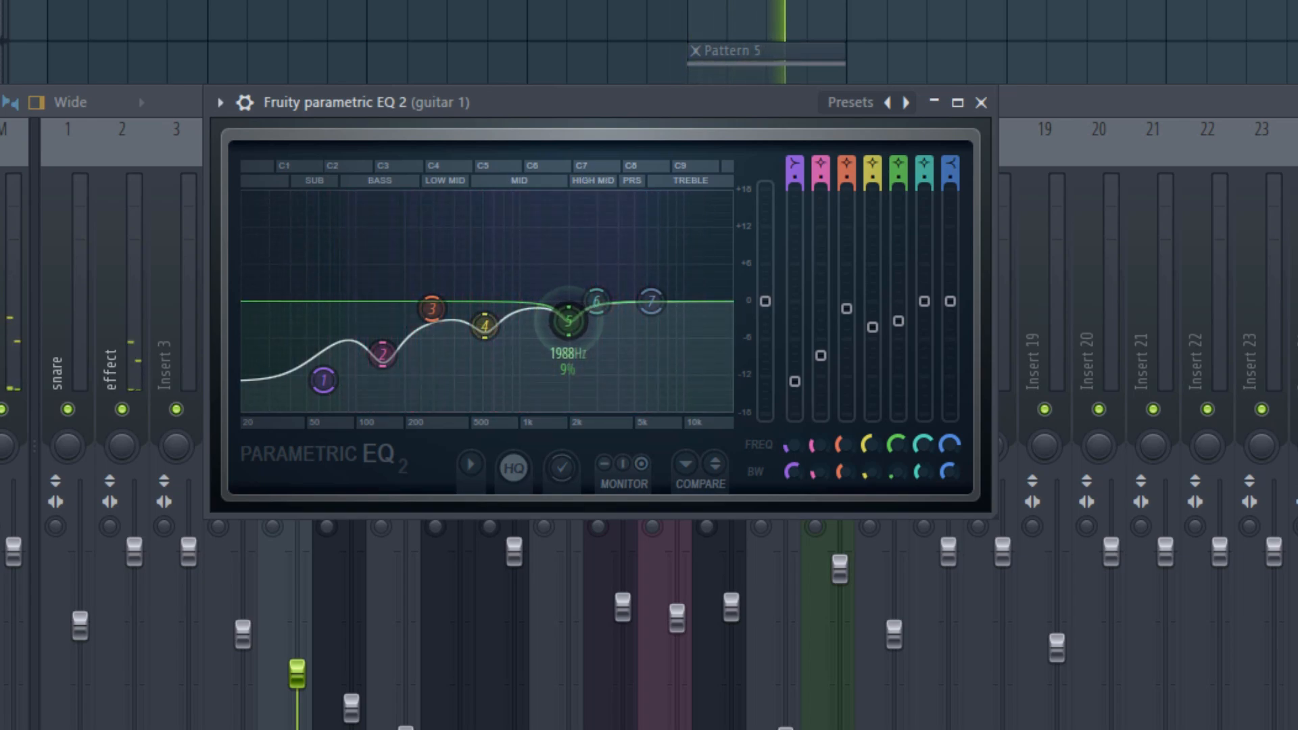
pyautogui.press('space')
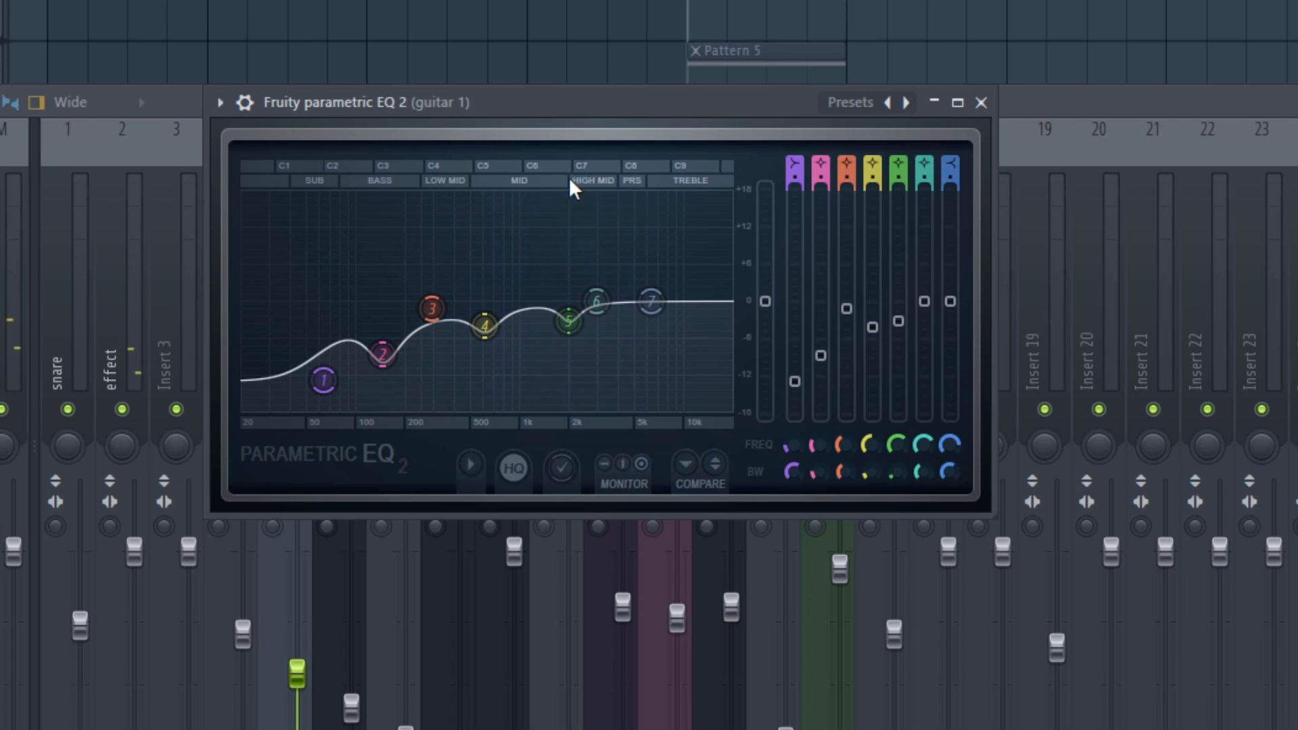
pyautogui.press('space')
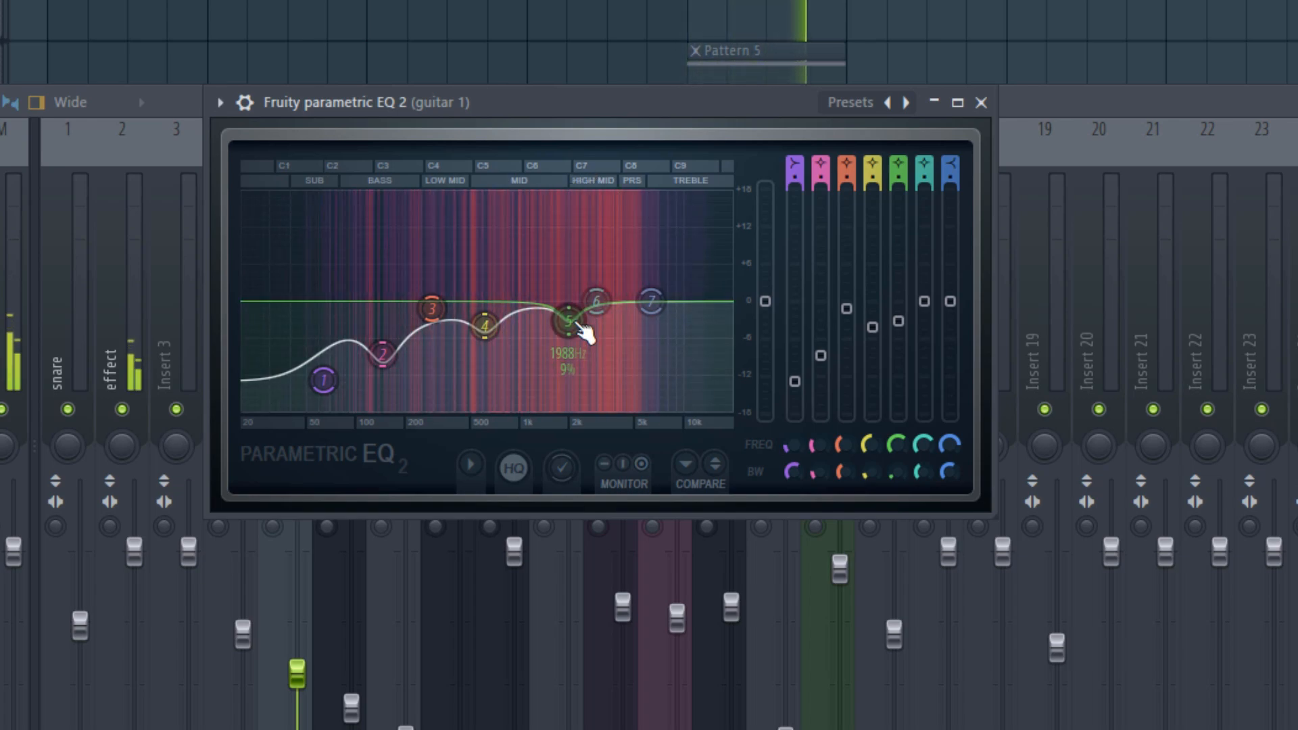
pyautogui.press('space')
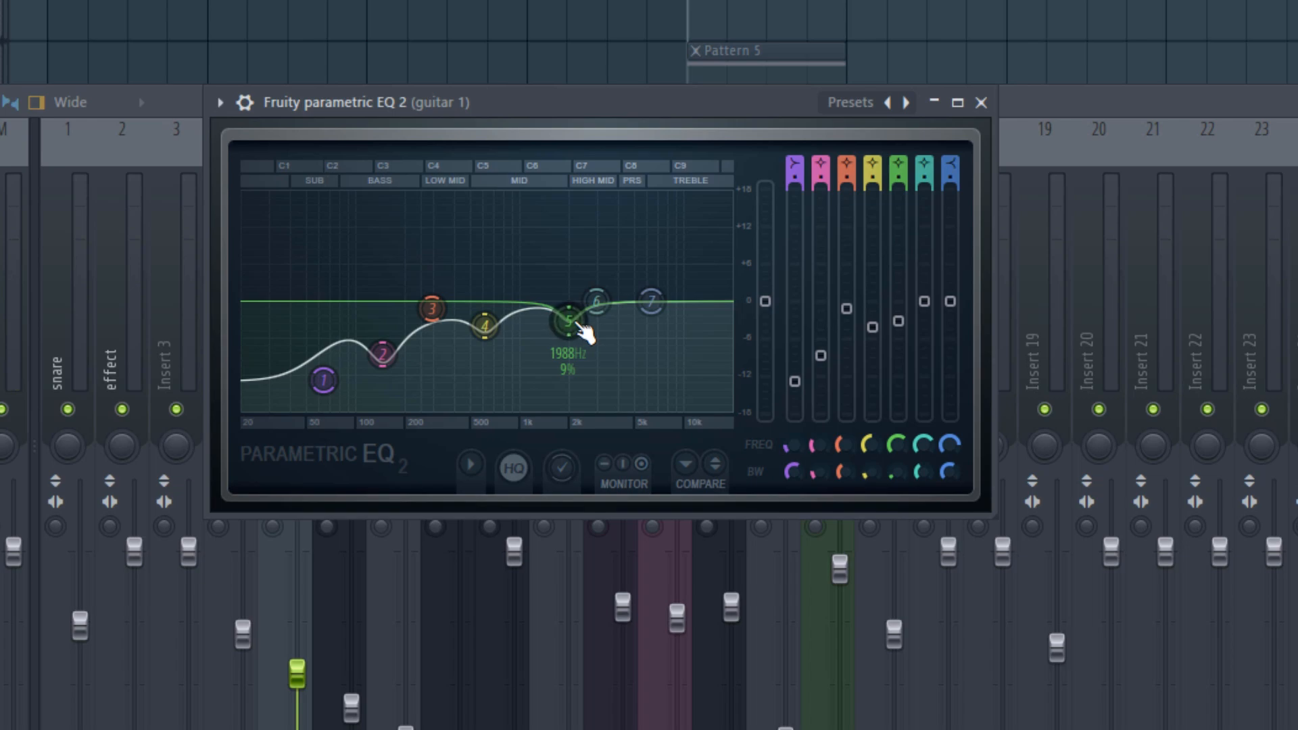
# Close guitar 1's EQ window and compare the guitar with Fruity parametric EQ 2 switched off and on.
pyautogui.press('space')
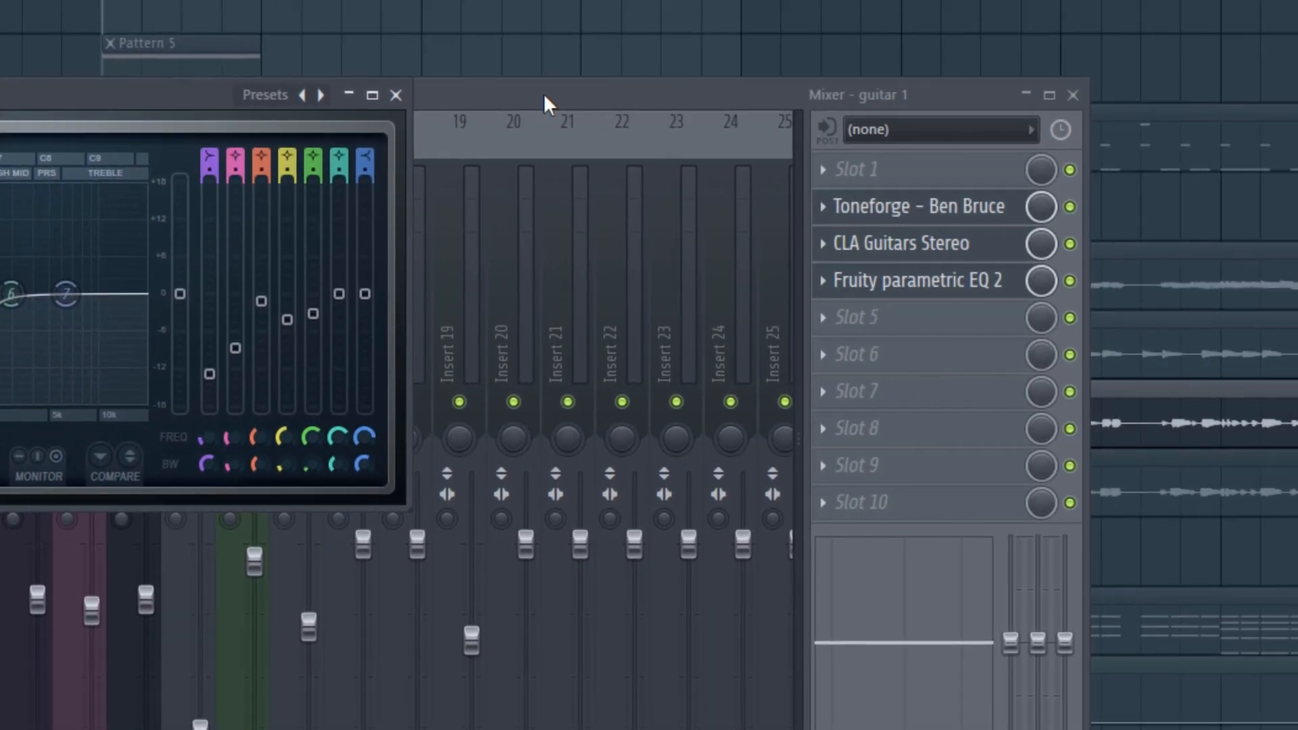
pyautogui.click(932, 101)
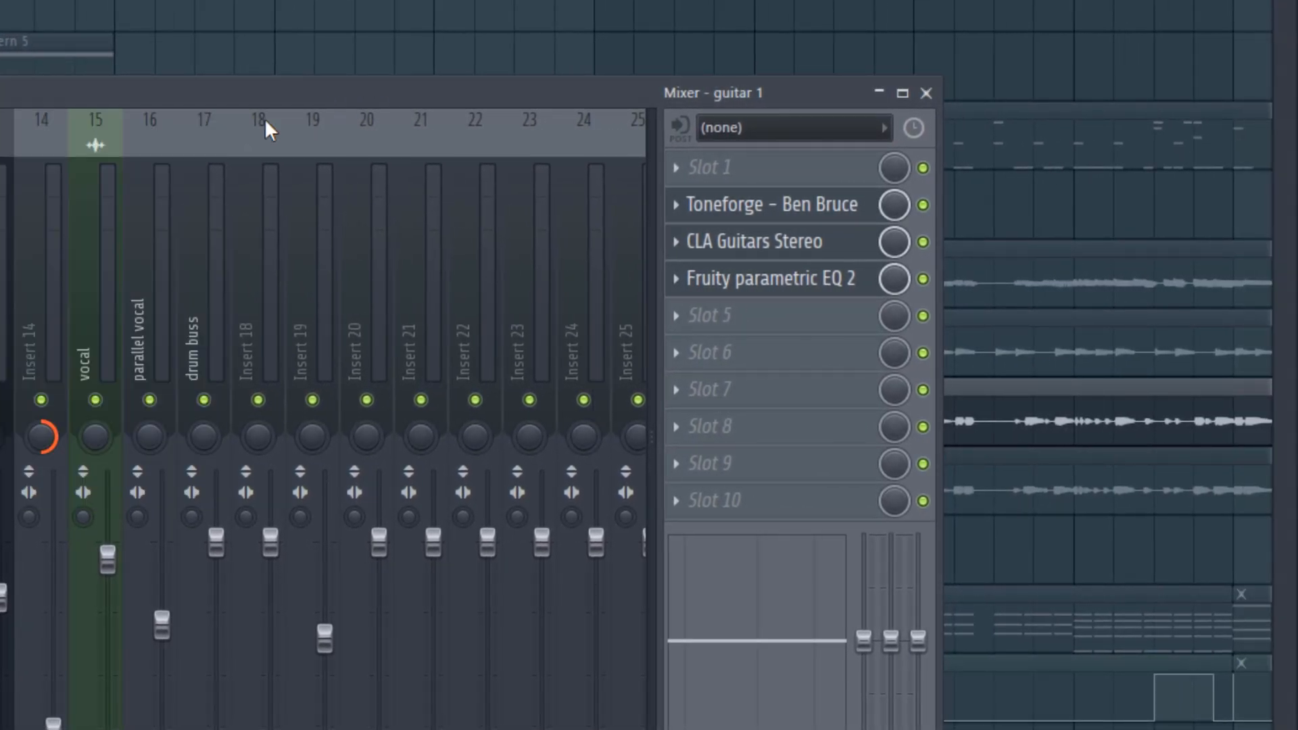
pyautogui.click(924, 279)
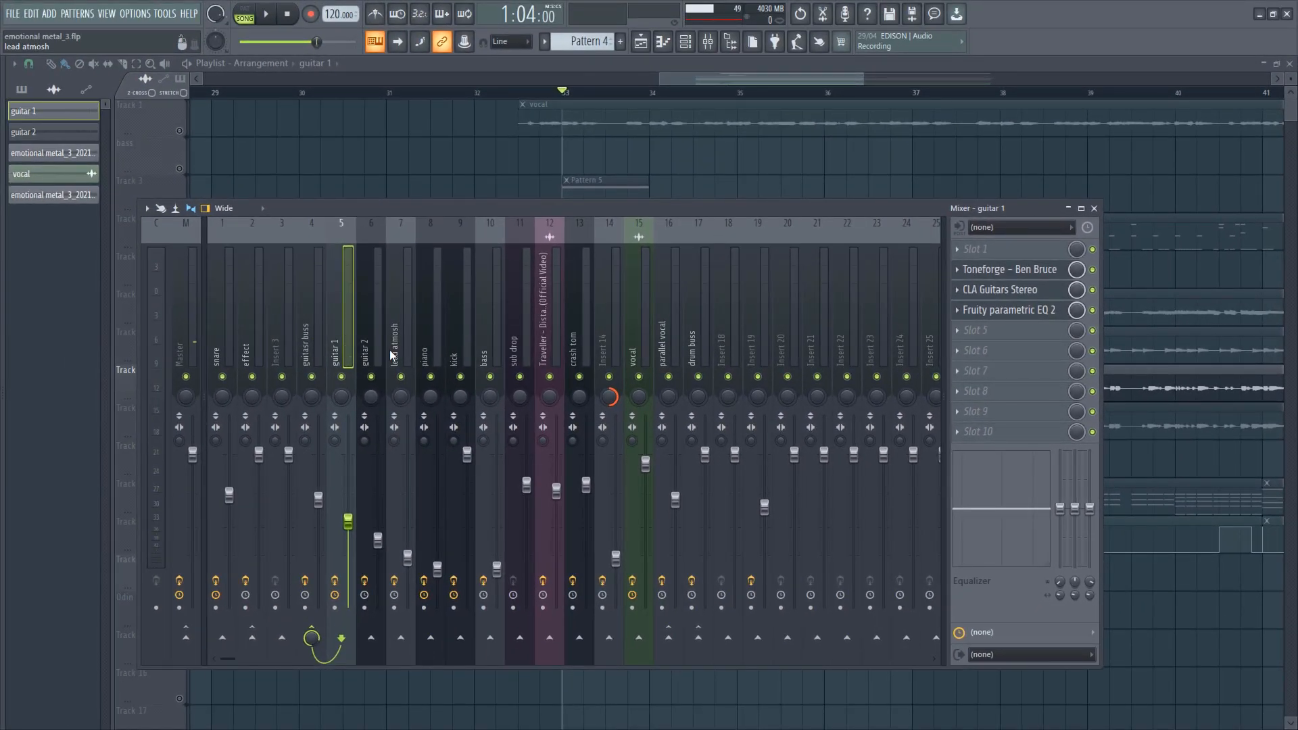
# Solo the guitar 2 track, listen to it dry, and enable Toneforge - Ben Bruce on its mixer insert.
pyautogui.press('F9')
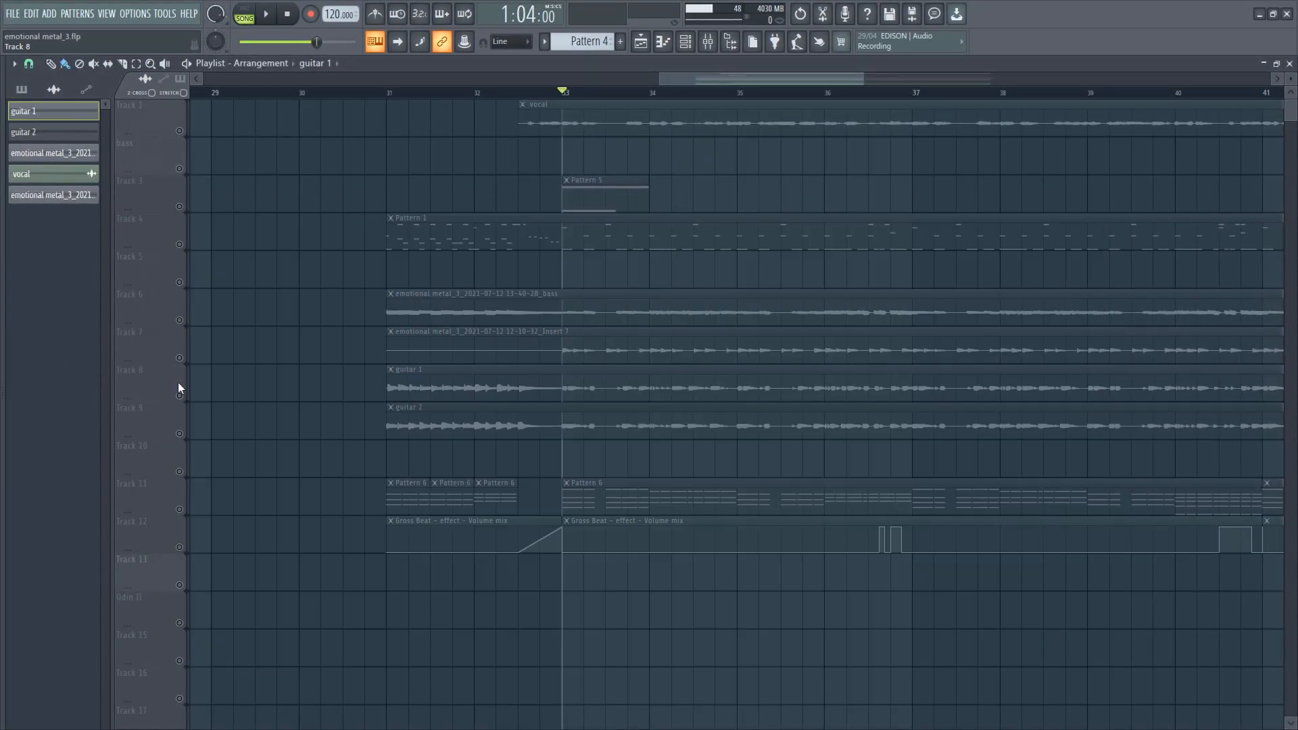
pyautogui.click(184, 436)
pyautogui.press('space')
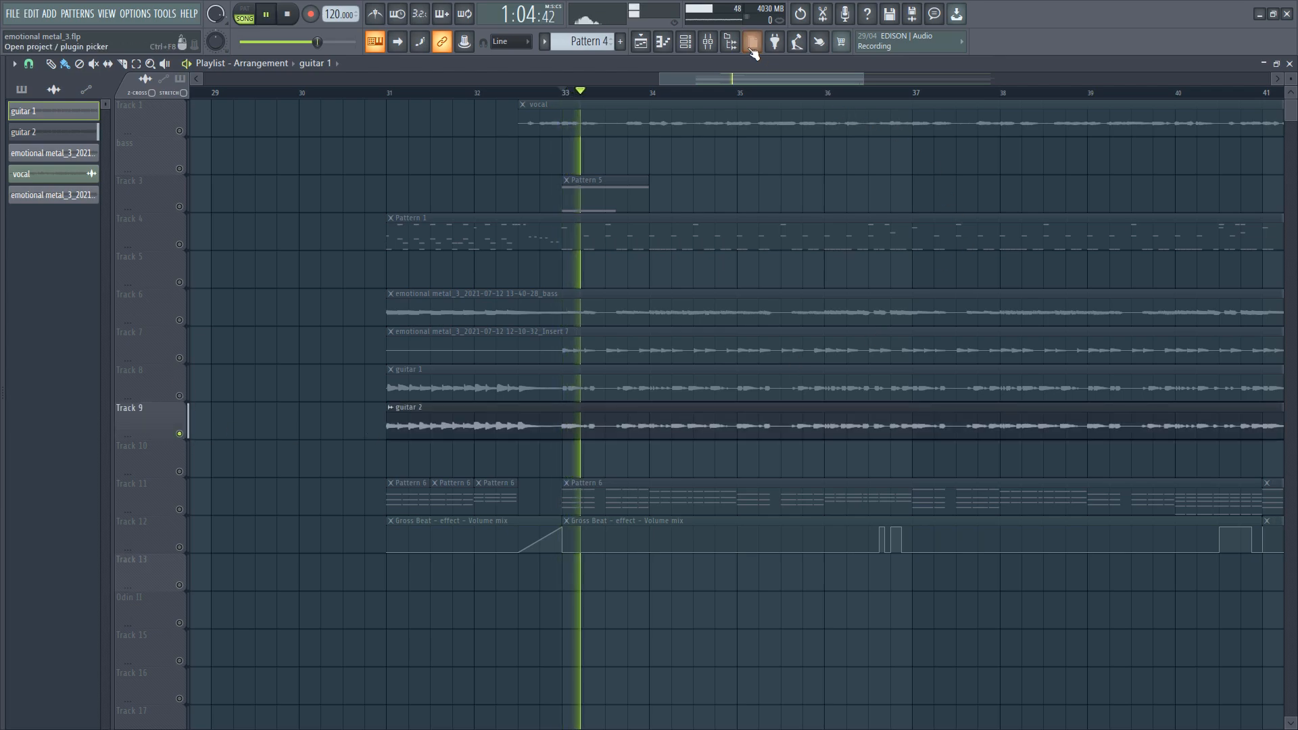
pyautogui.click(710, 44)
pyautogui.click(379, 333)
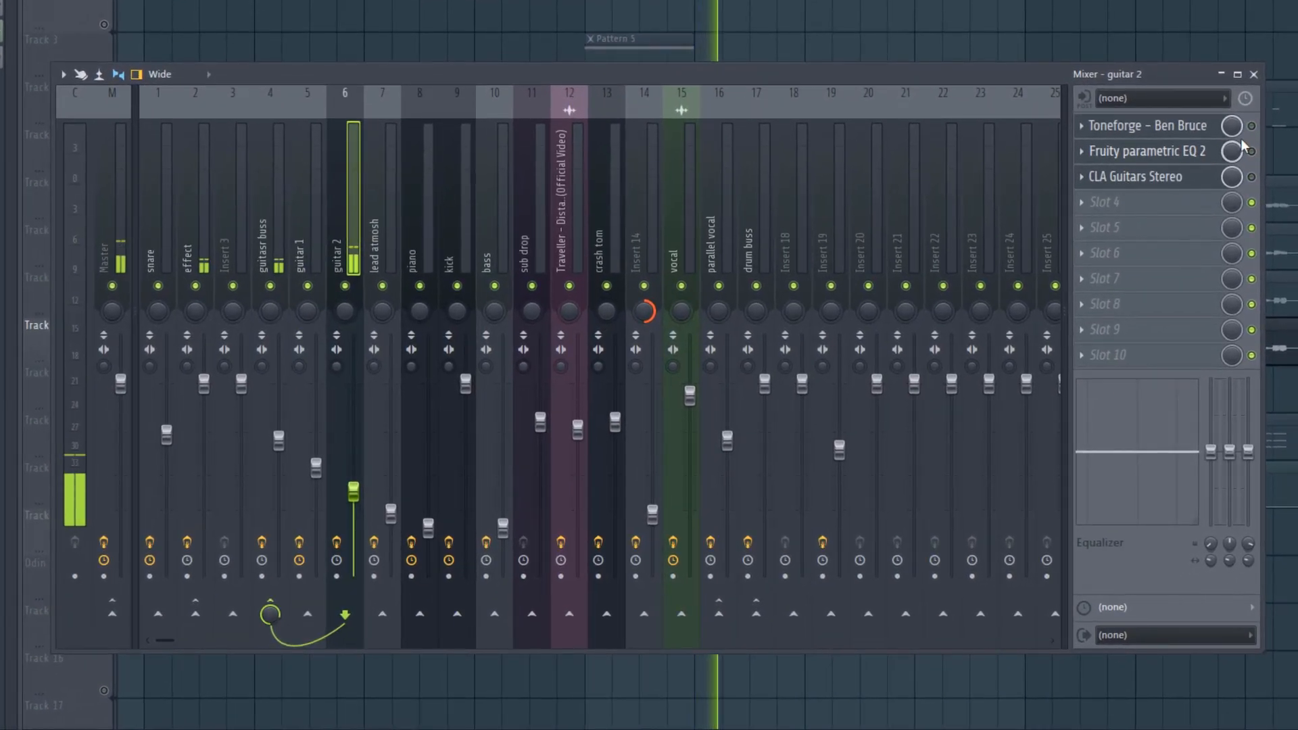
pyautogui.press('space')
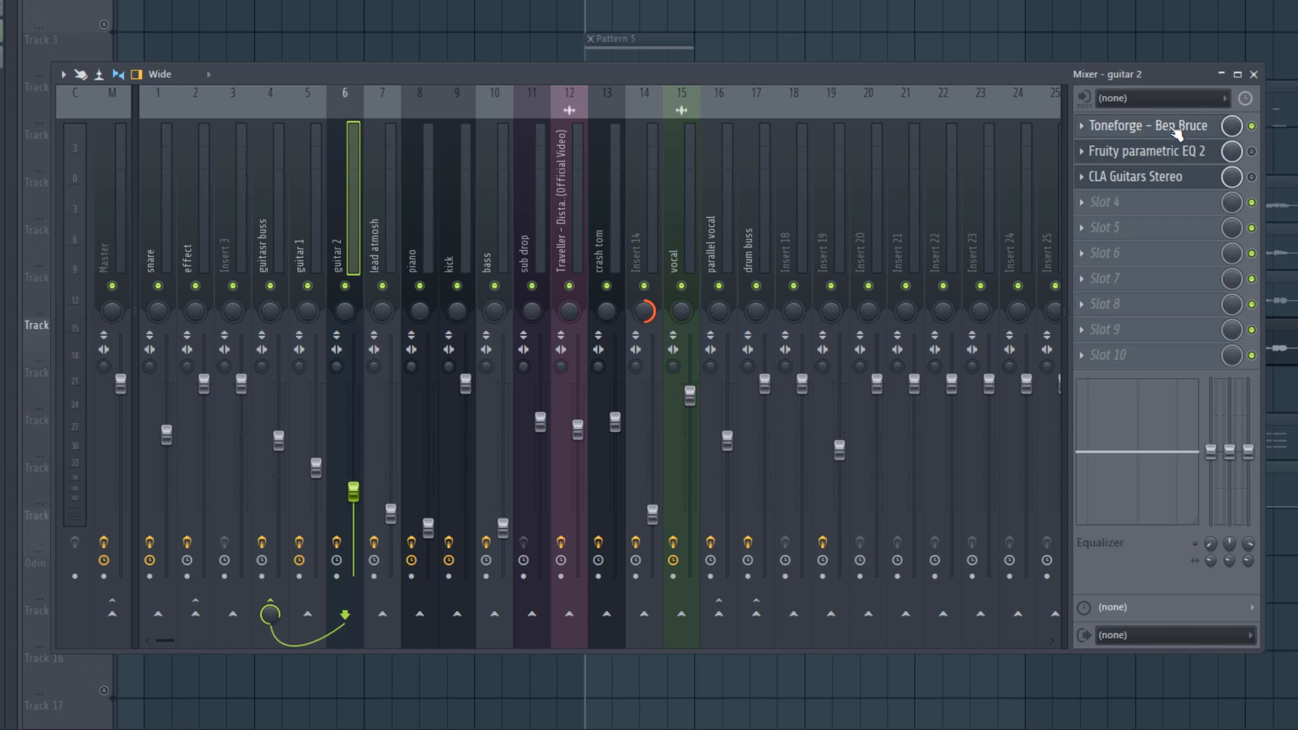
# Raise the amp gain in guitar 2's Toneforge - Ben Bruce and audition the tone.
pyautogui.click(1149, 126)
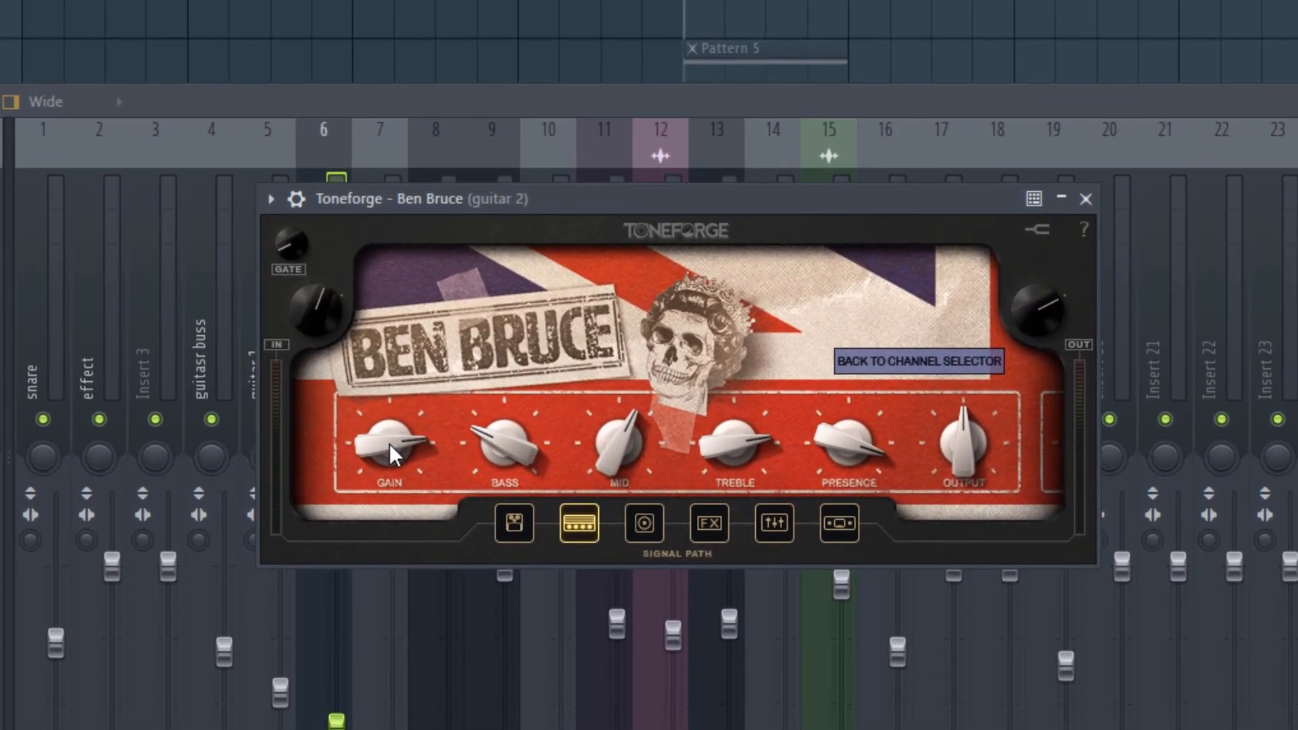
pyautogui.moveTo(390, 411)
pyautogui.scroll(3, 388, 426)
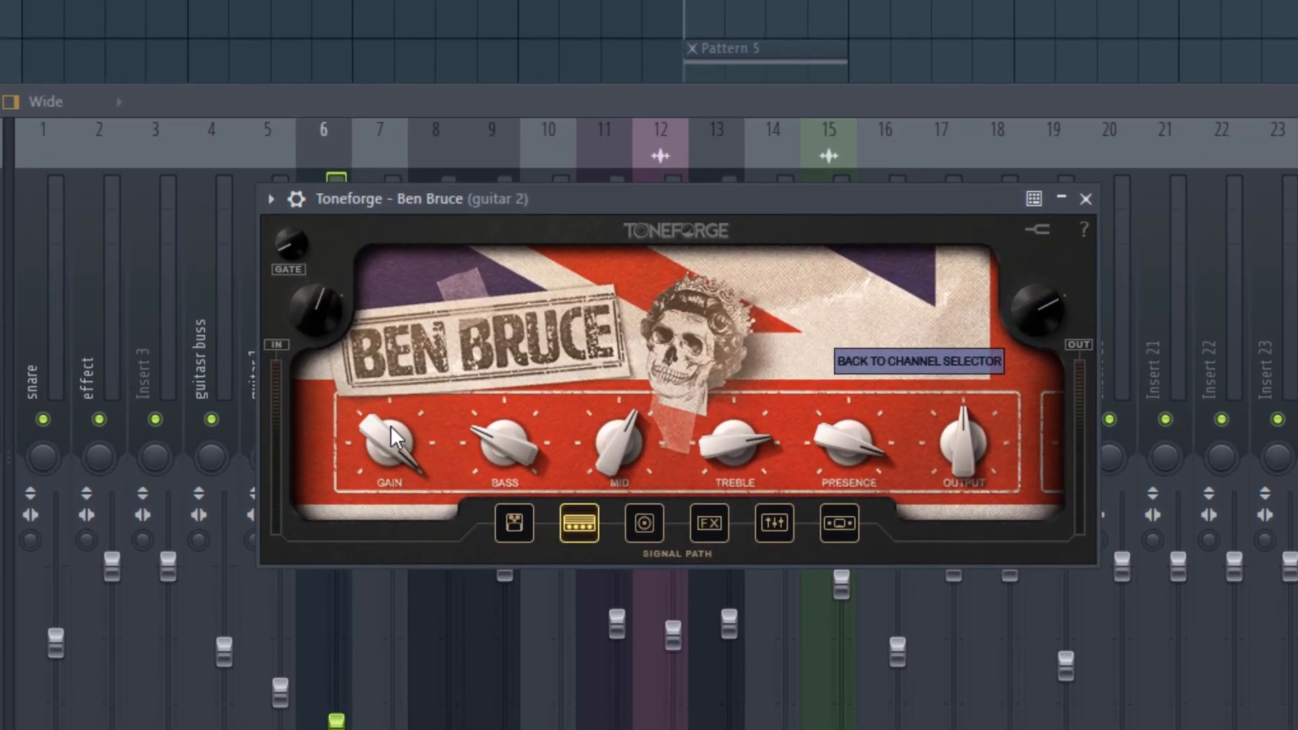
pyautogui.press('space')
pyautogui.moveTo(390, 439); pyautogui.dragTo(414, 355)
pyautogui.press('space')
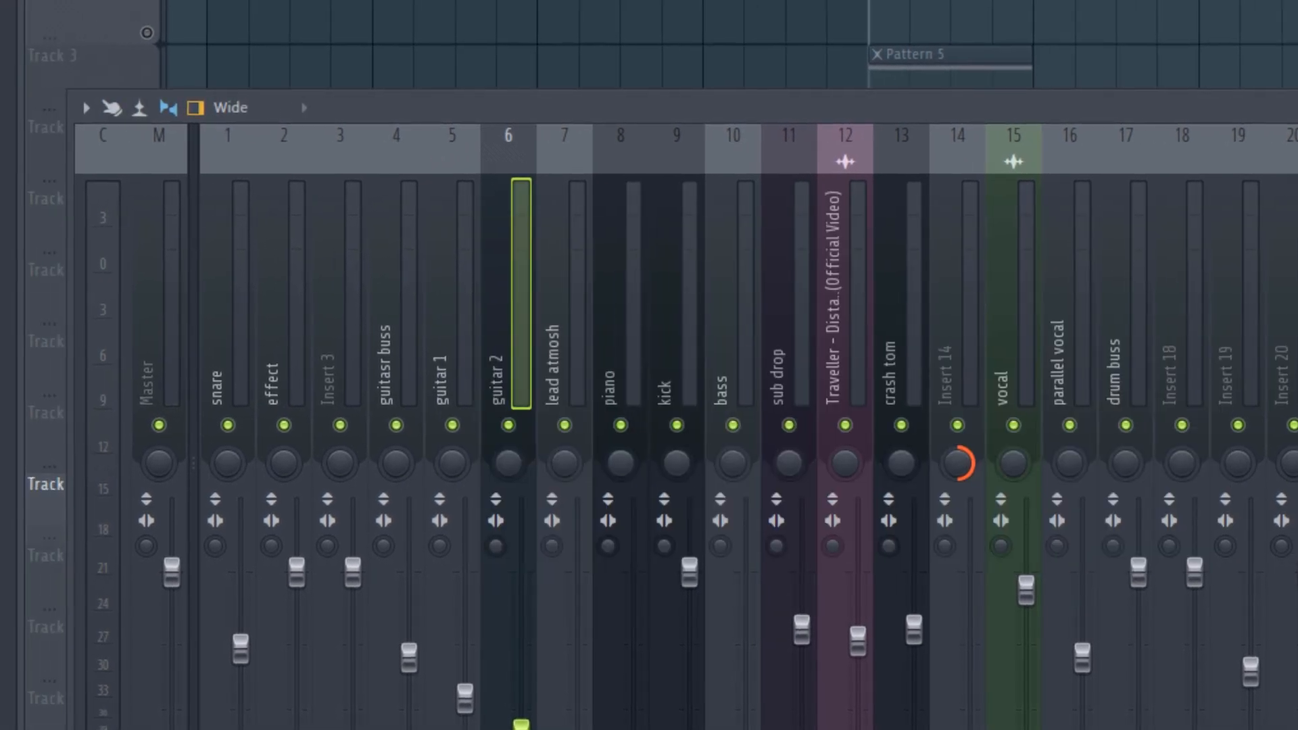
# Audition guitar 2 with its Fruity parametric EQ 2 open and shift band 2 slightly lower in frequency.
pyautogui.press('space')
pyautogui.press('space')
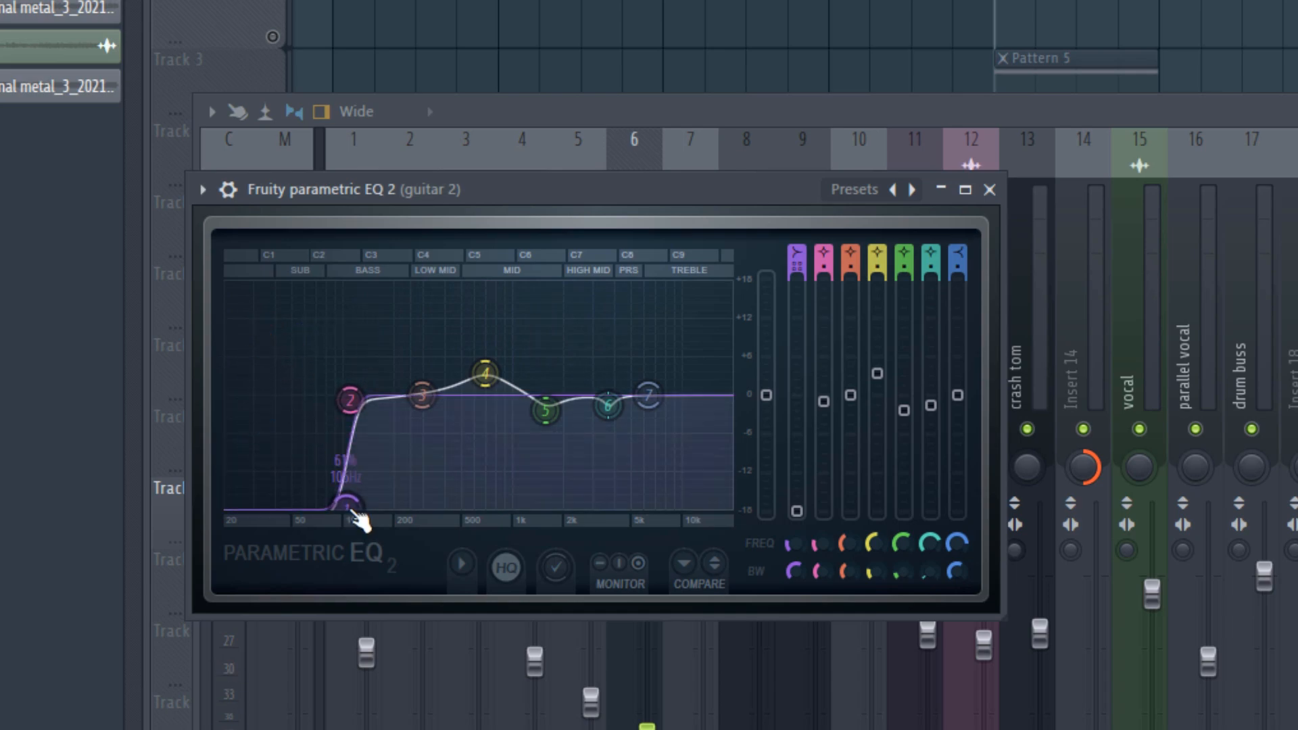
pyautogui.press('space')
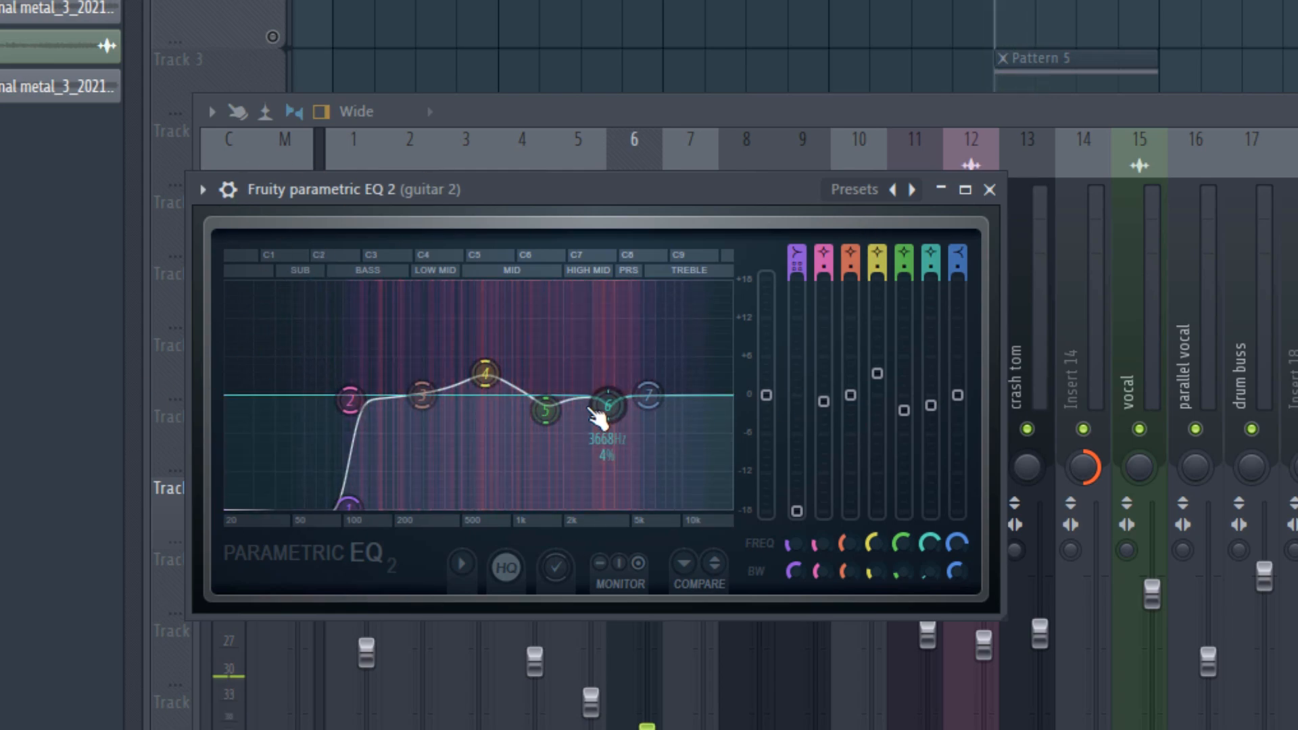
pyautogui.press('space')
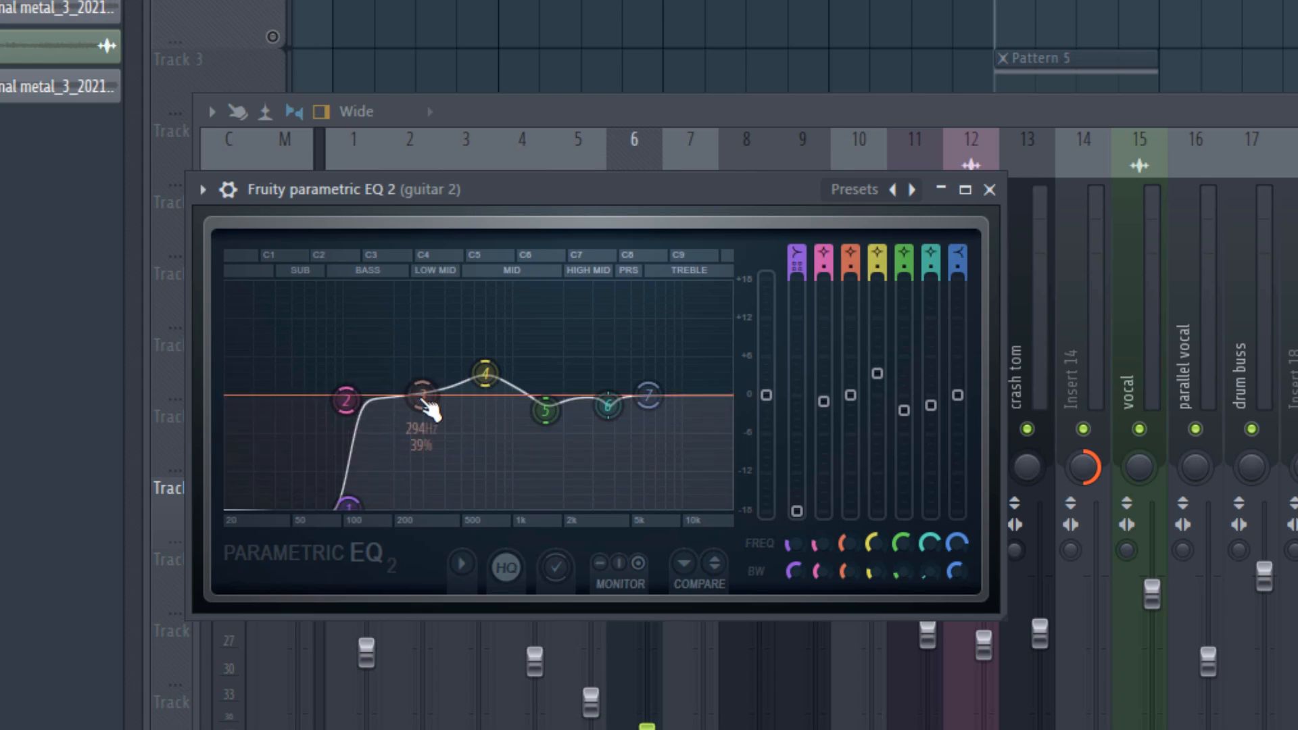
# Raise band 4's boost at 695 Hz slightly in guitar 2's Fruity parametric EQ 2 while listening.
pyautogui.press('space')
pyautogui.moveTo(486, 371); pyautogui.dragTo(485, 368)
pyautogui.press('space')
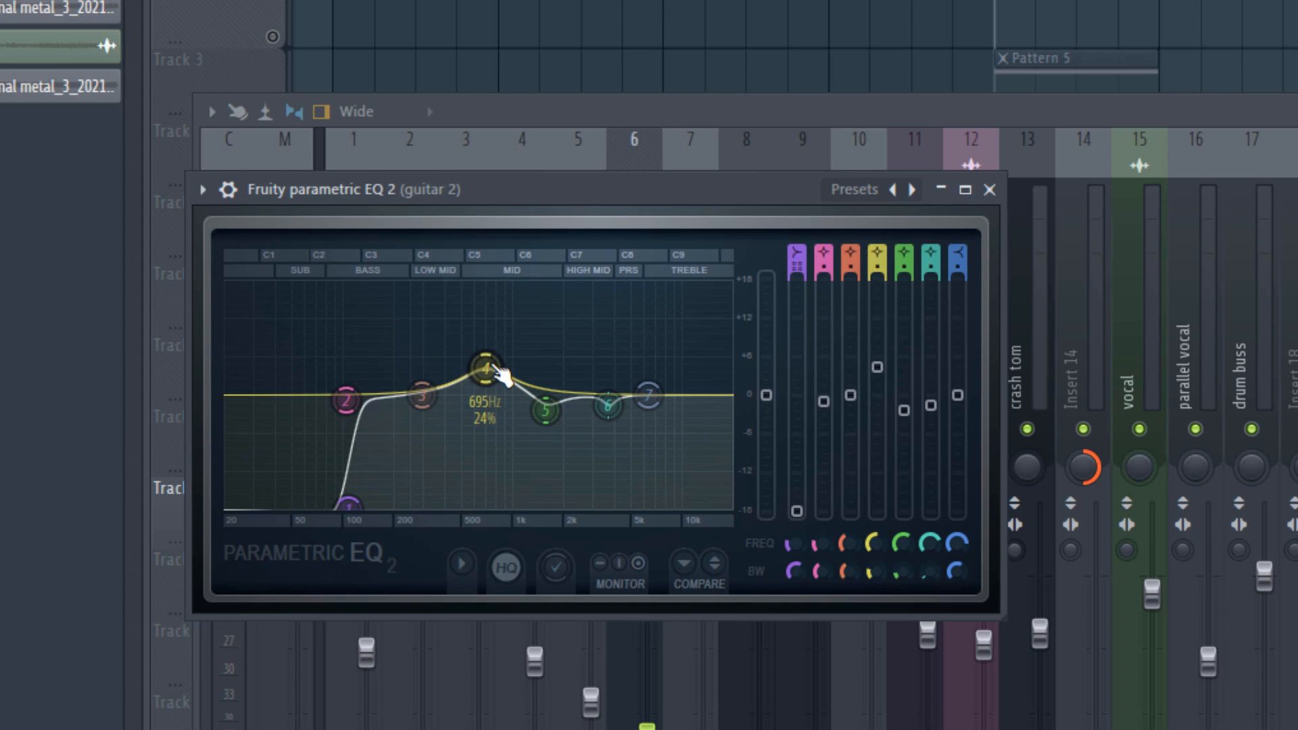
# Set band 6 at 3668 Hz to a 9% bandwidth in guitar 2's EQ, play it, and check band 5 at 1570 Hz.
pyautogui.click(611, 406)
pyautogui.press('space')
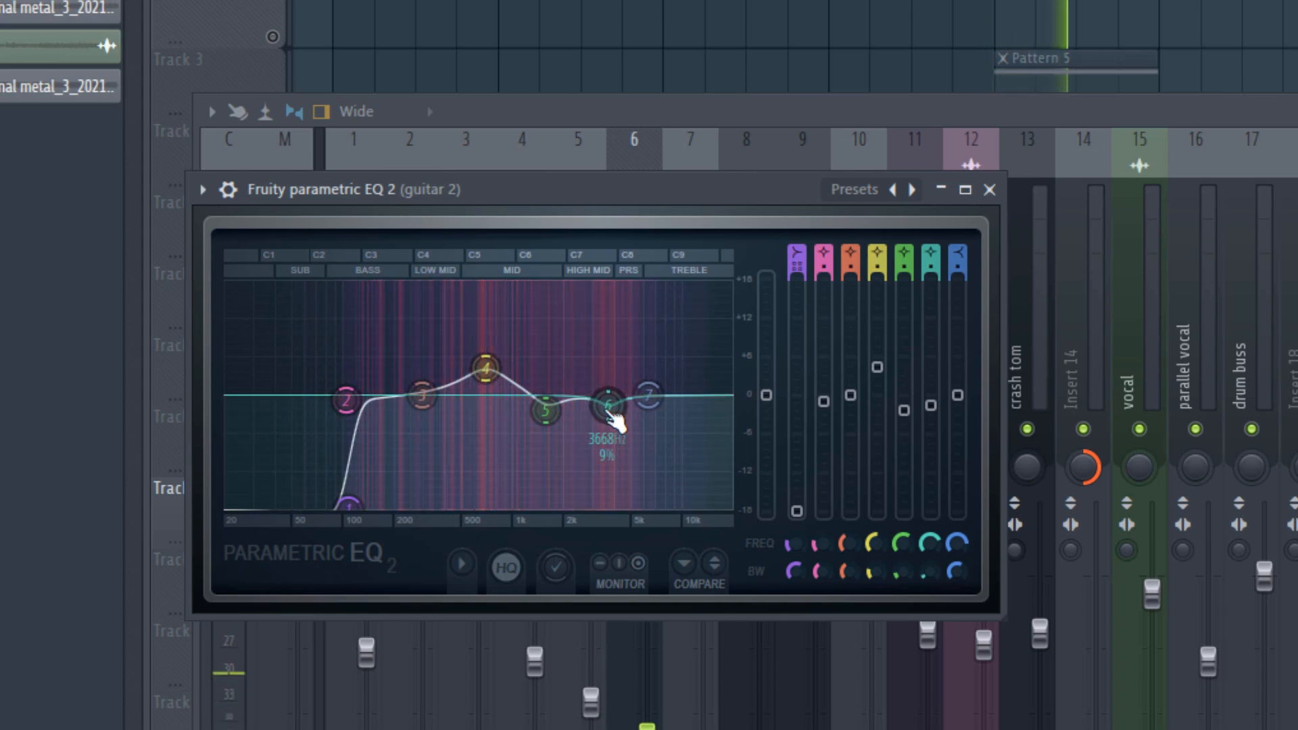
pyautogui.click(544, 411)
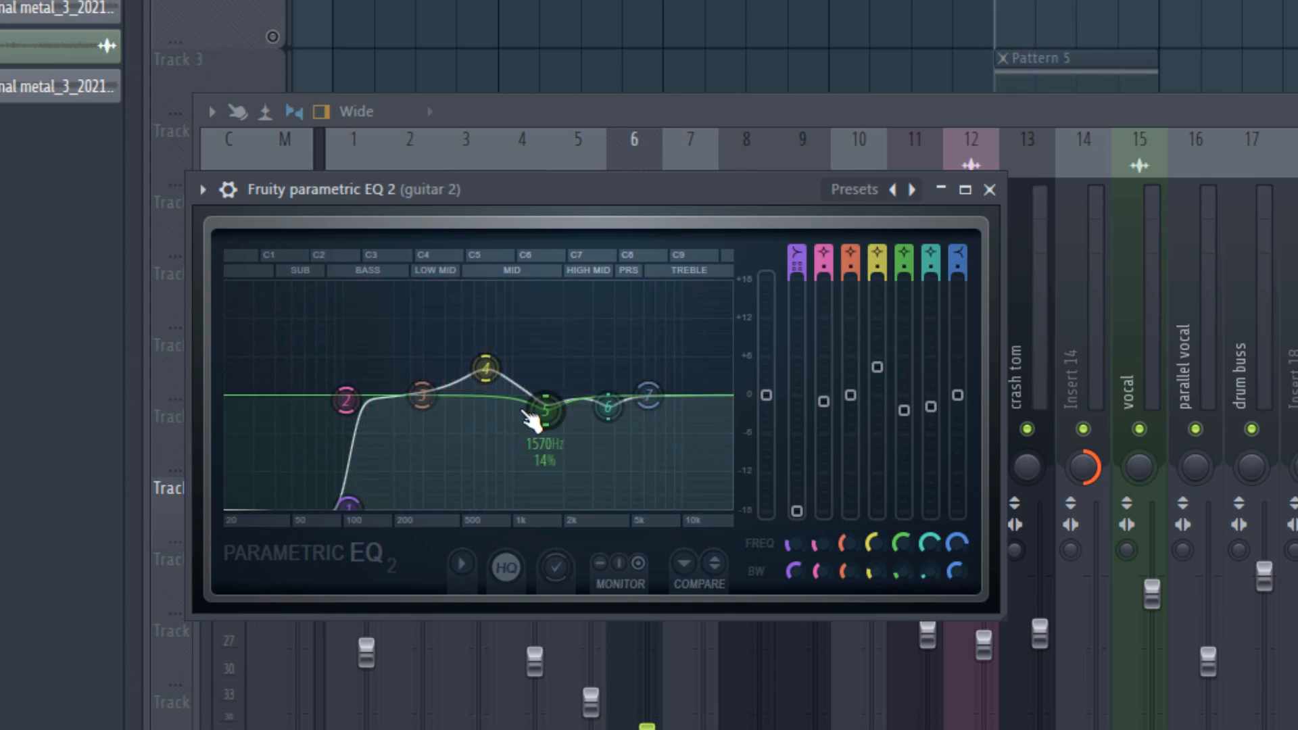
# Audition guitar 2 with its CLA Guitars Stereo open and set the knob below the input level meter to 6.0.
pyautogui.press('space')
pyautogui.press('space')
pyautogui.click(1145, 174)
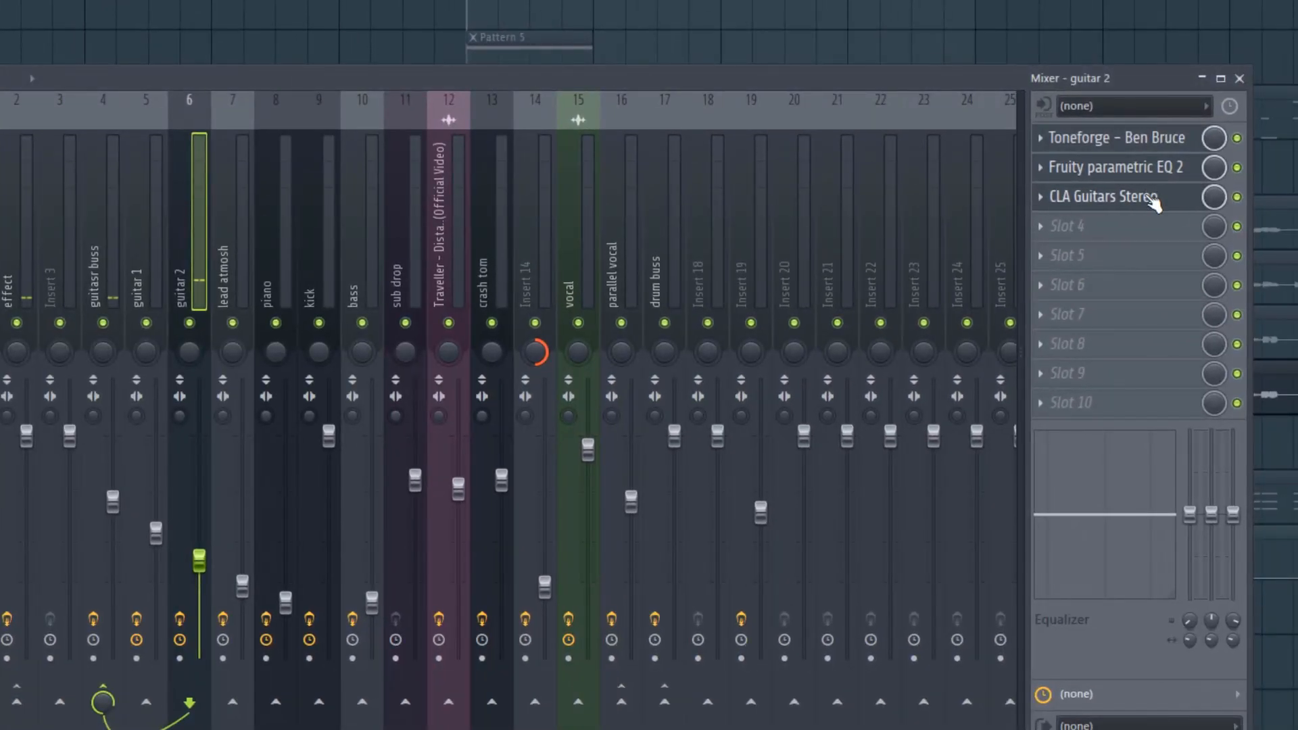
pyautogui.click(1154, 200)
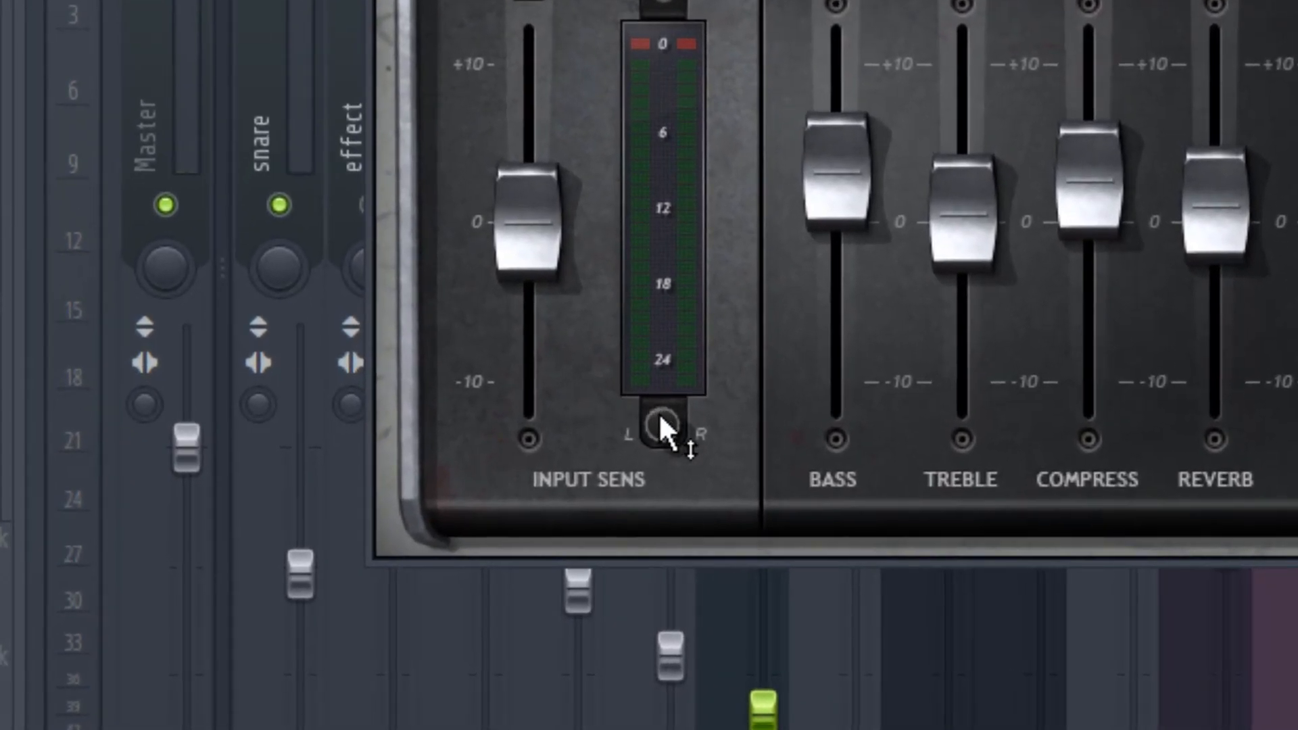
pyautogui.moveTo(414, 545)
pyautogui.moveTo(668, 426); pyautogui.dragTo(668, 446)
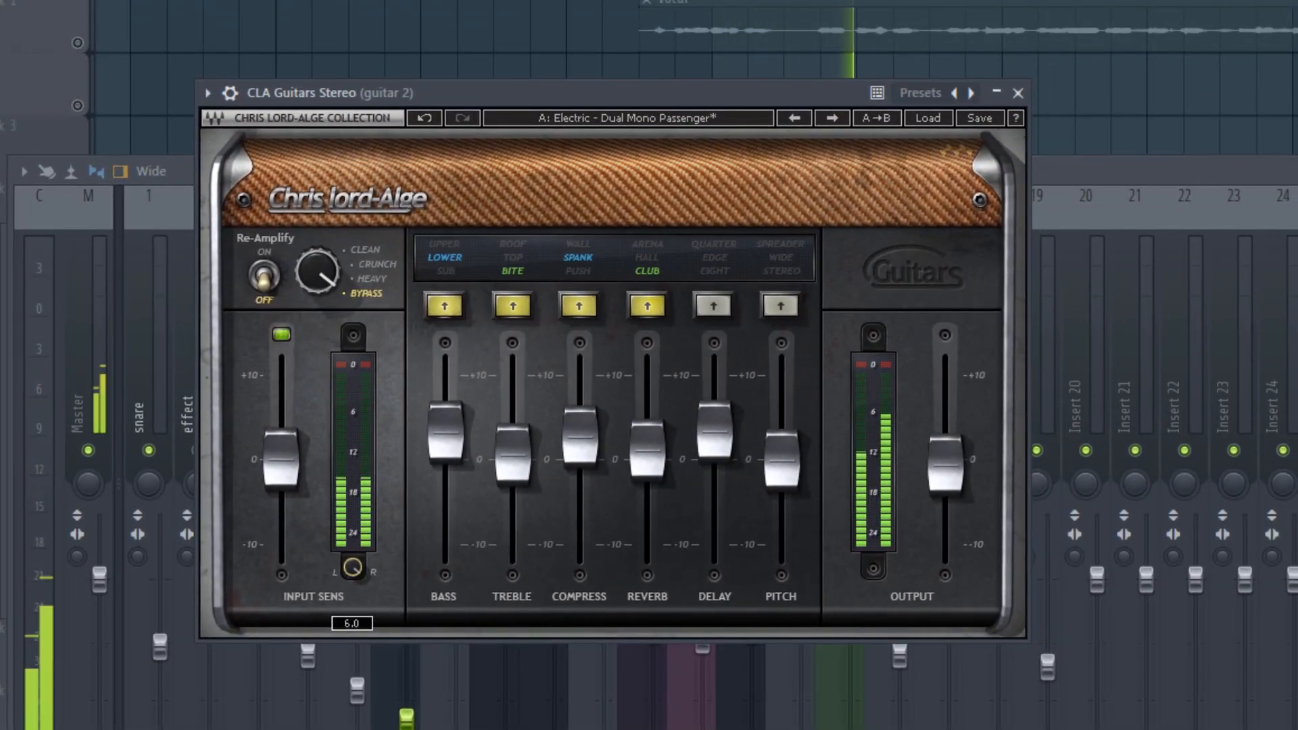
pyautogui.press('space')
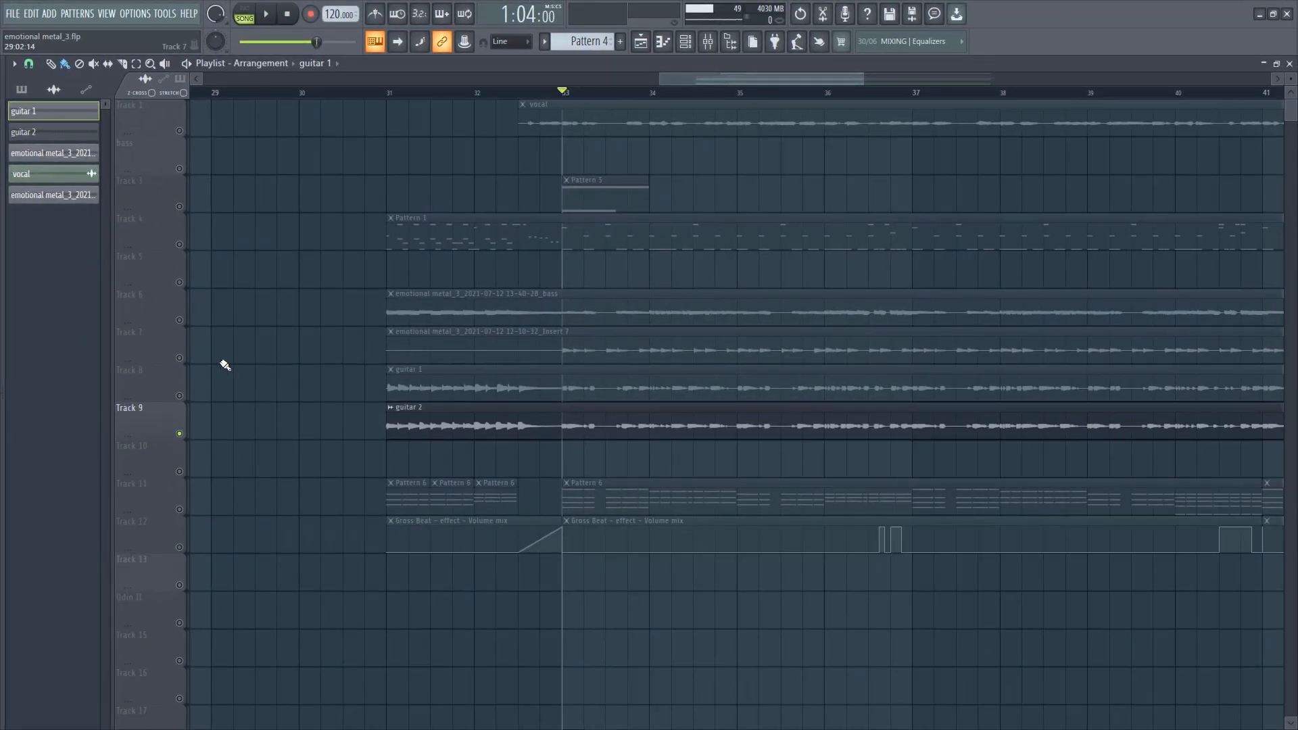
# Unmute guitar 1's playlist track and audition both guitars together.
pyautogui.click(179, 396)
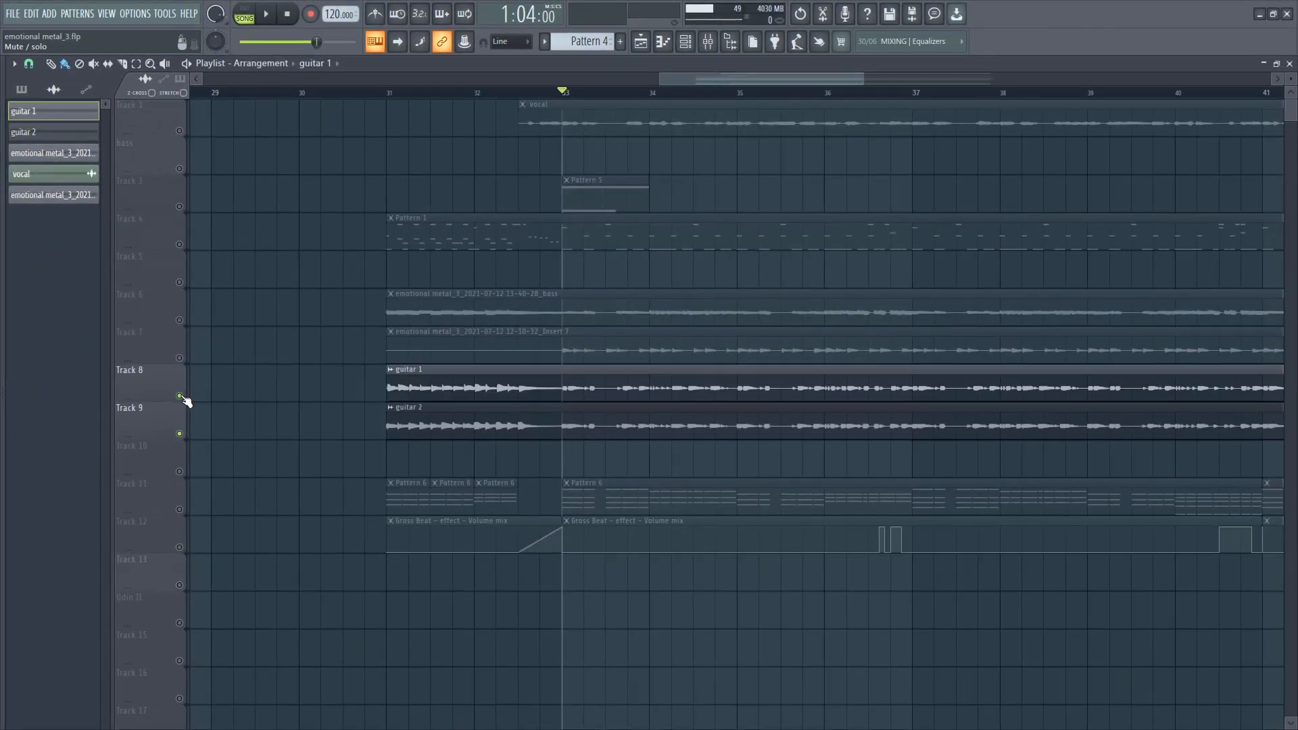
pyautogui.press('space')
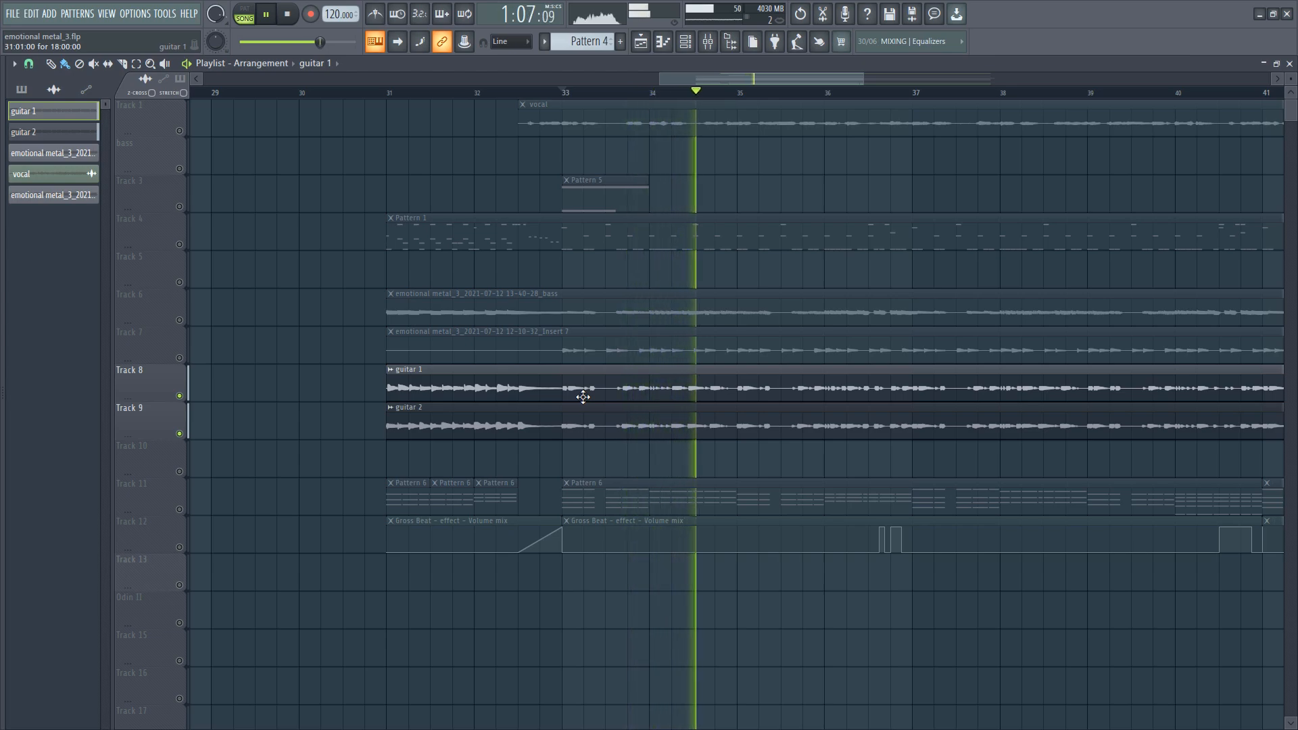
pyautogui.press('space')
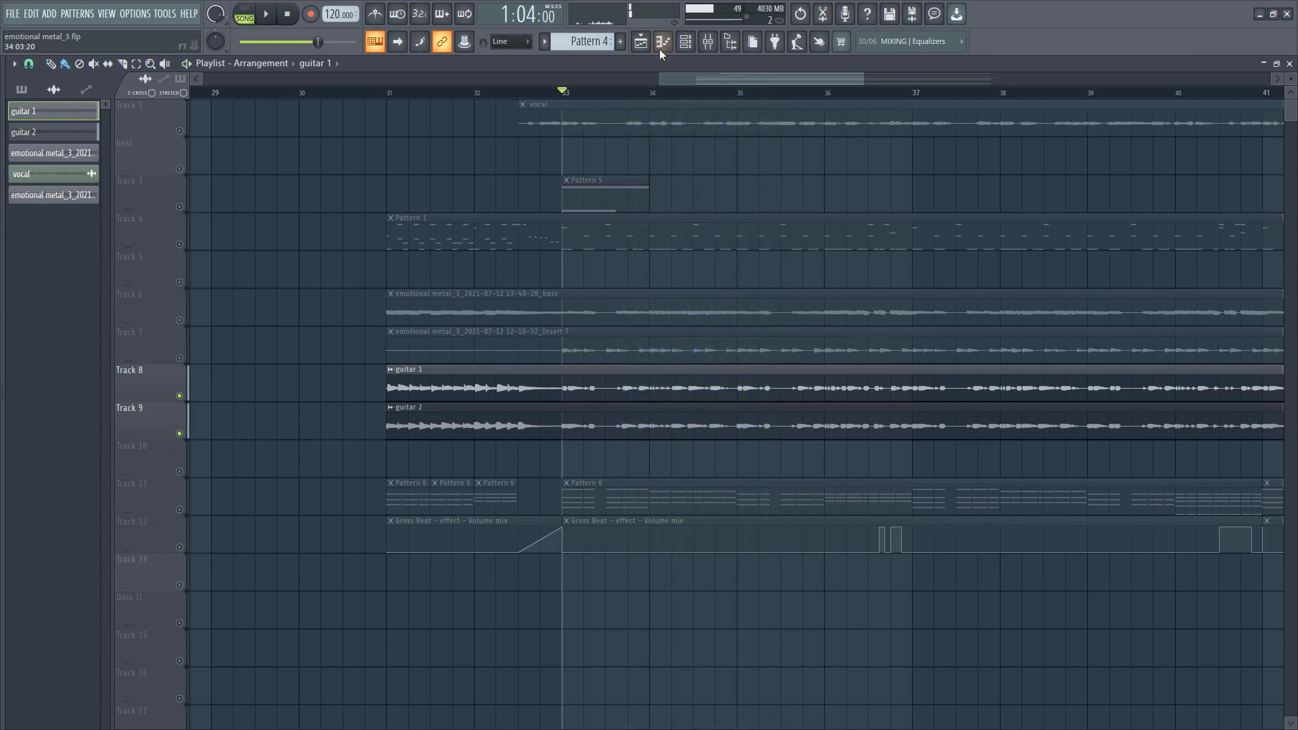
# Open the guitar buss's Fruity parametric EQ 2 and review its bands while playing both guitars.
pyautogui.click(708, 41)
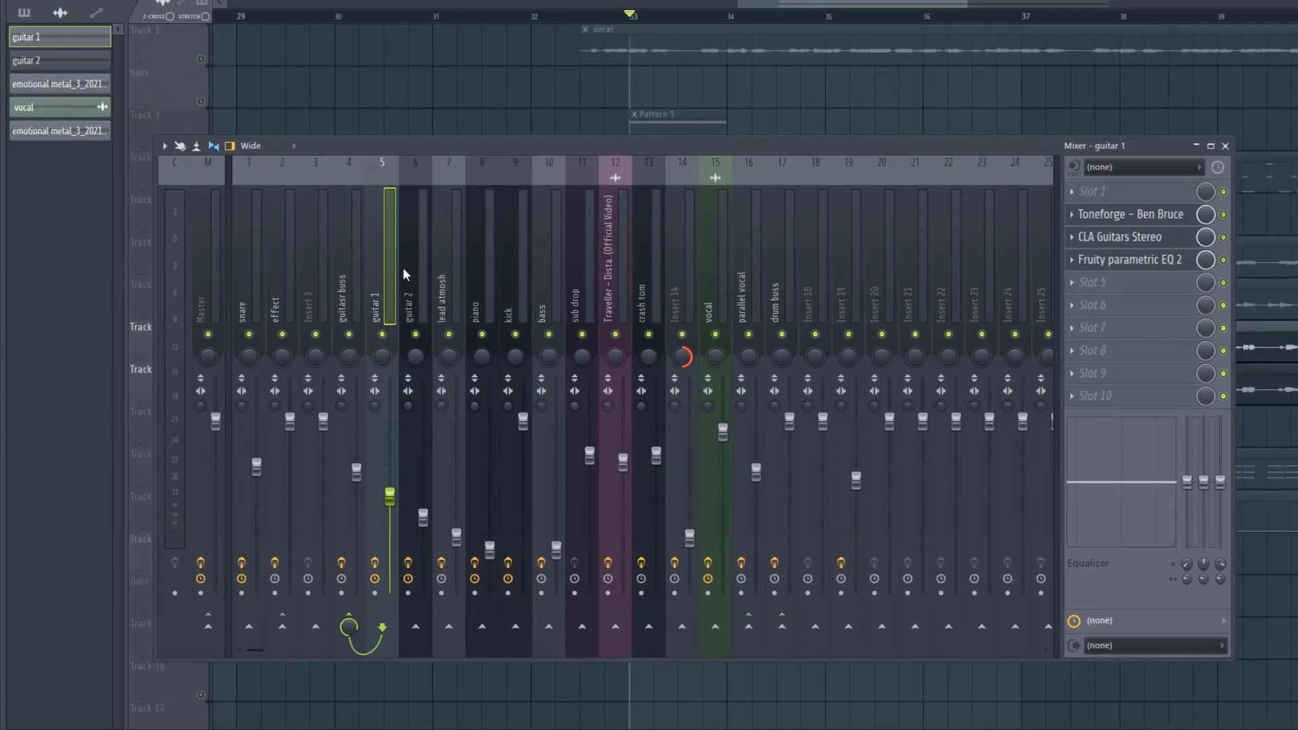
pyautogui.click(357, 264)
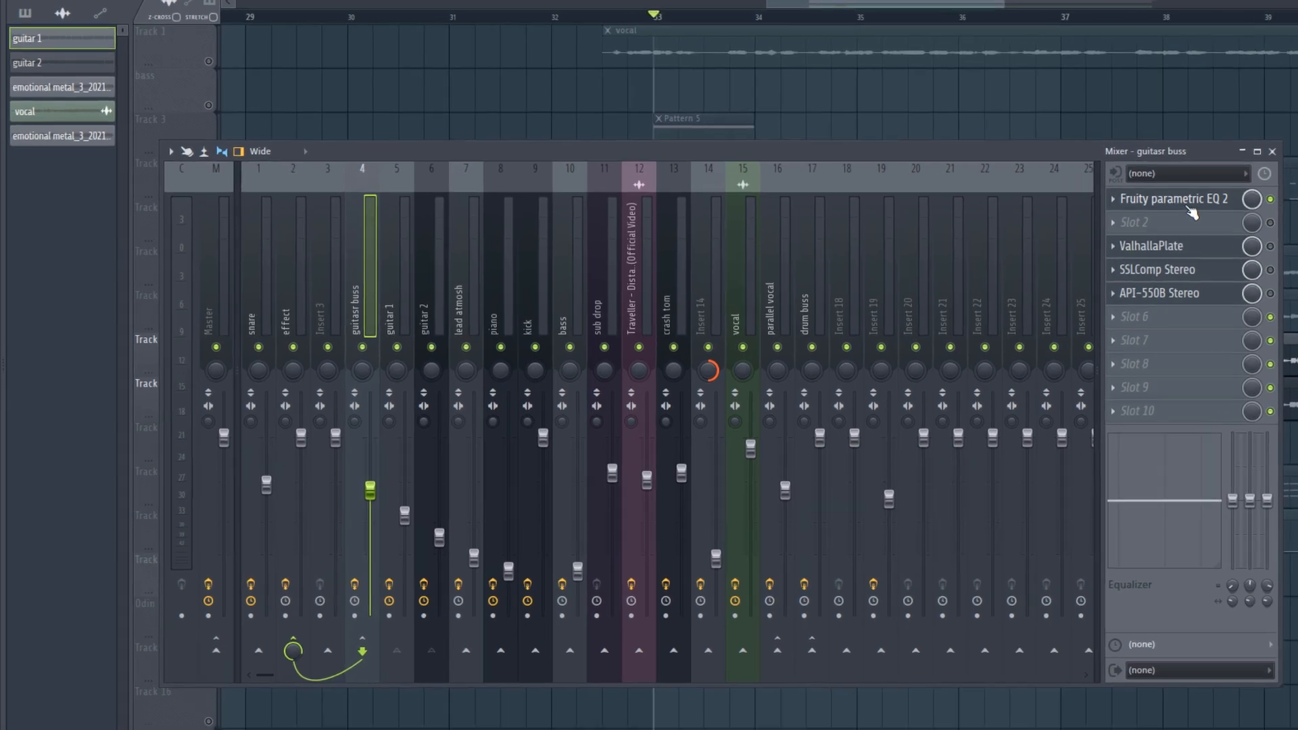
pyautogui.click(1188, 196)
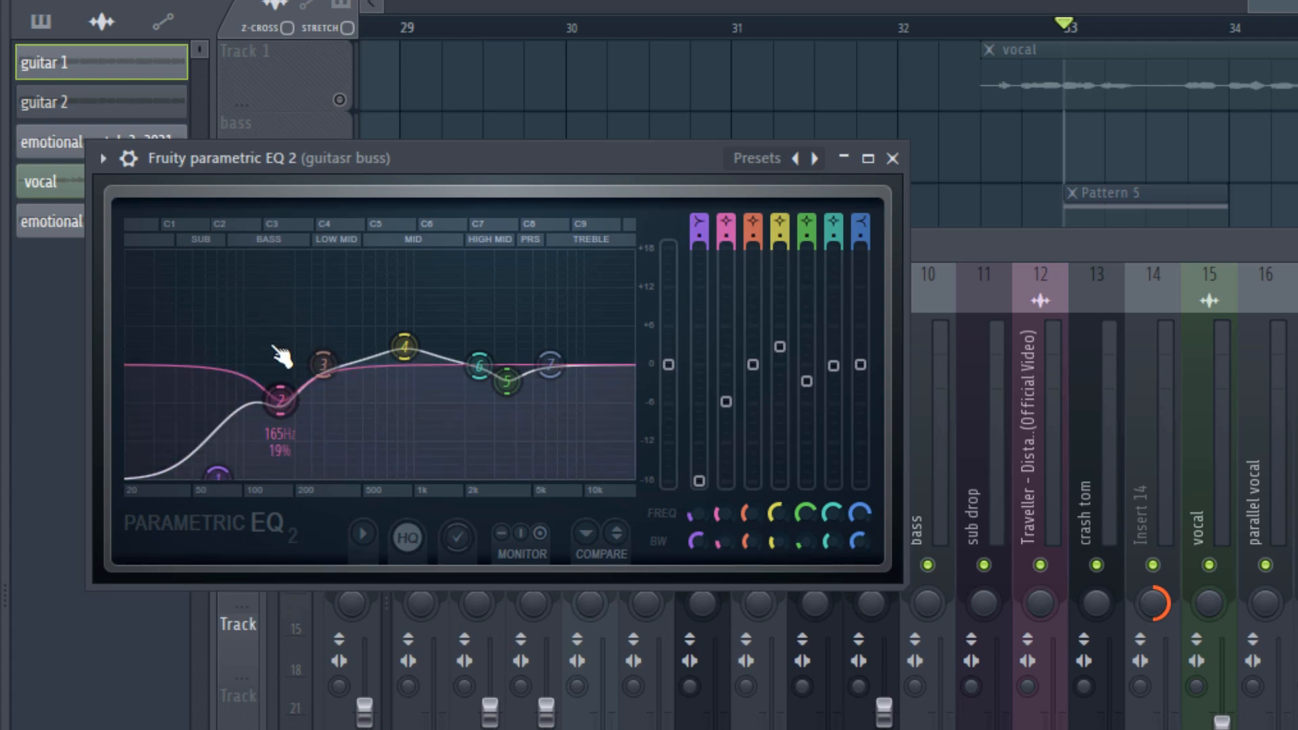
pyautogui.press('space')
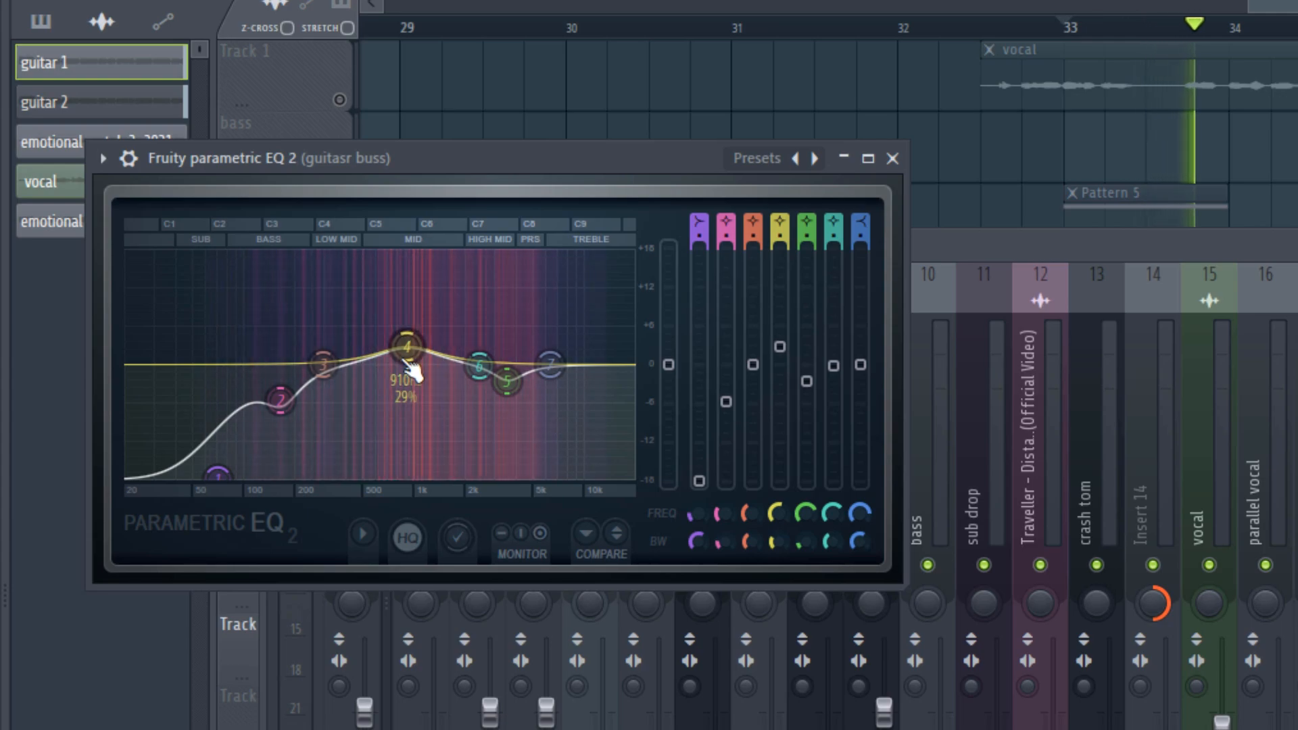
pyautogui.press('space')
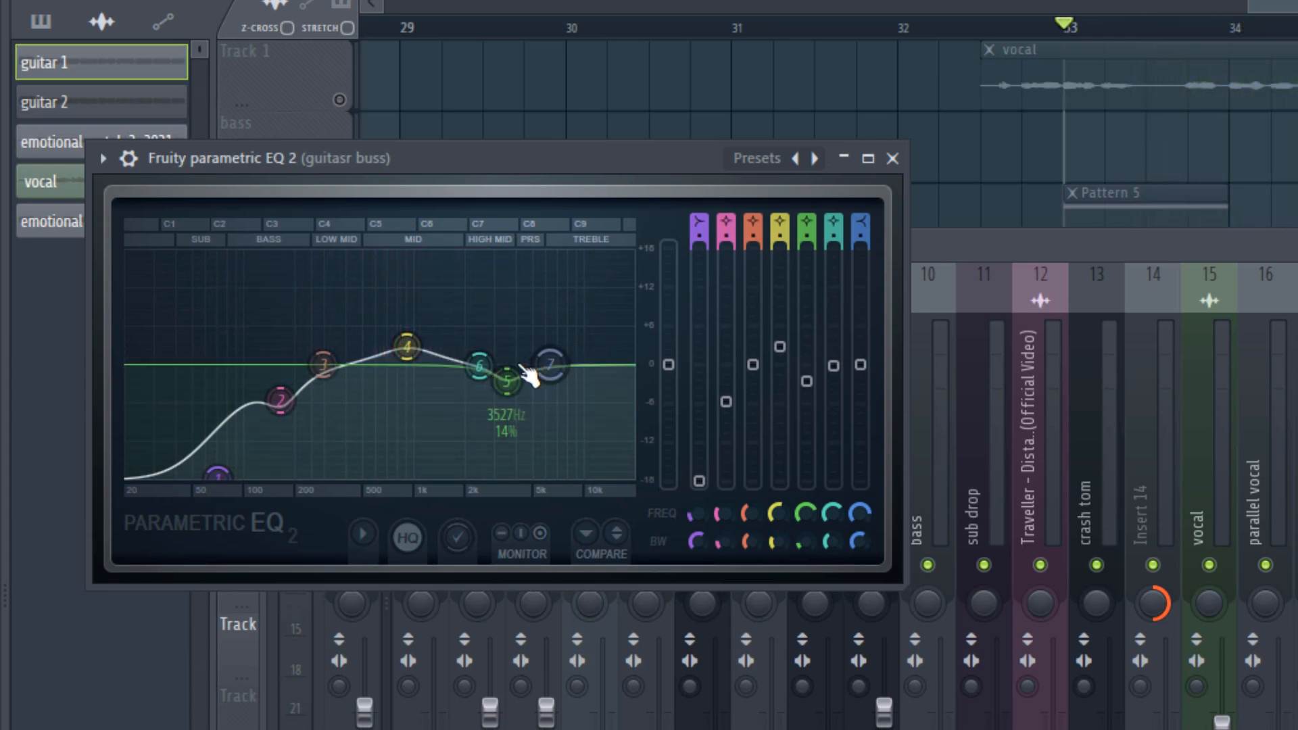
# Audition the guitar buss with its Fruity parametric EQ 2 bypassed, and re-enable the EQ to compare.
pyautogui.press('space')
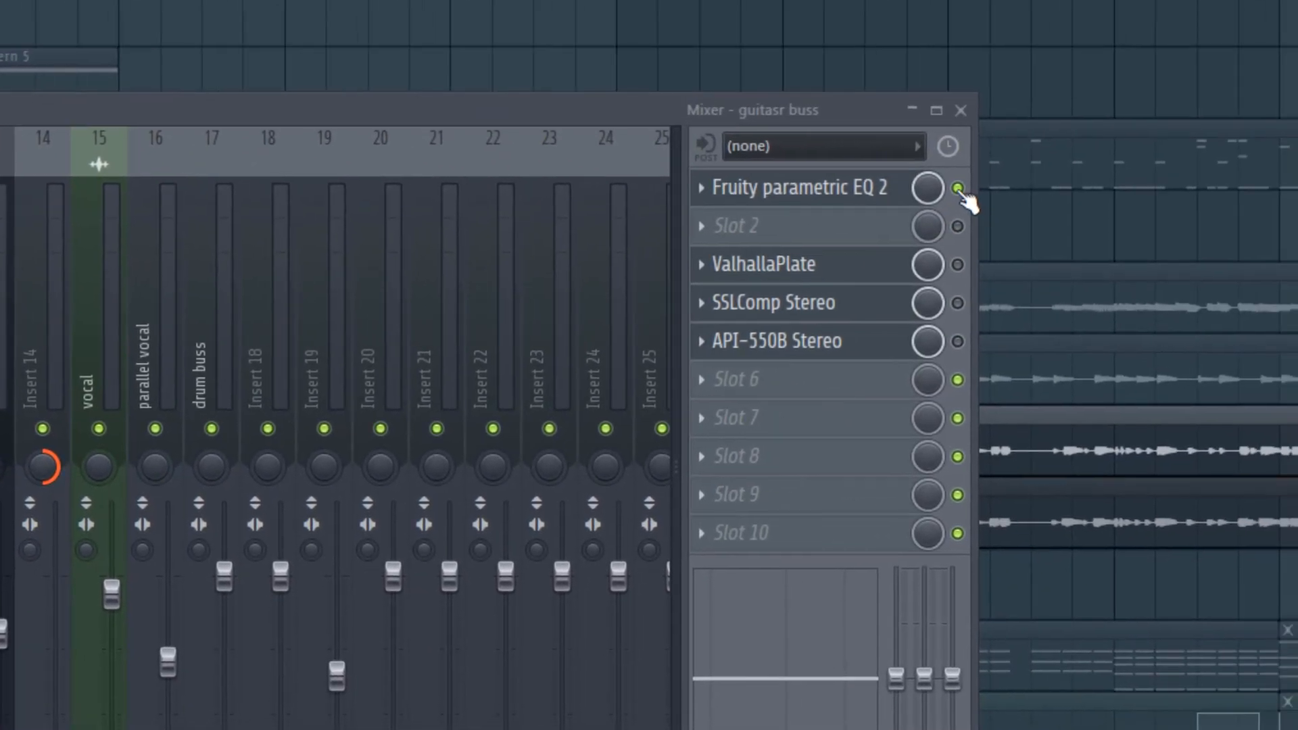
pyautogui.click(958, 187)
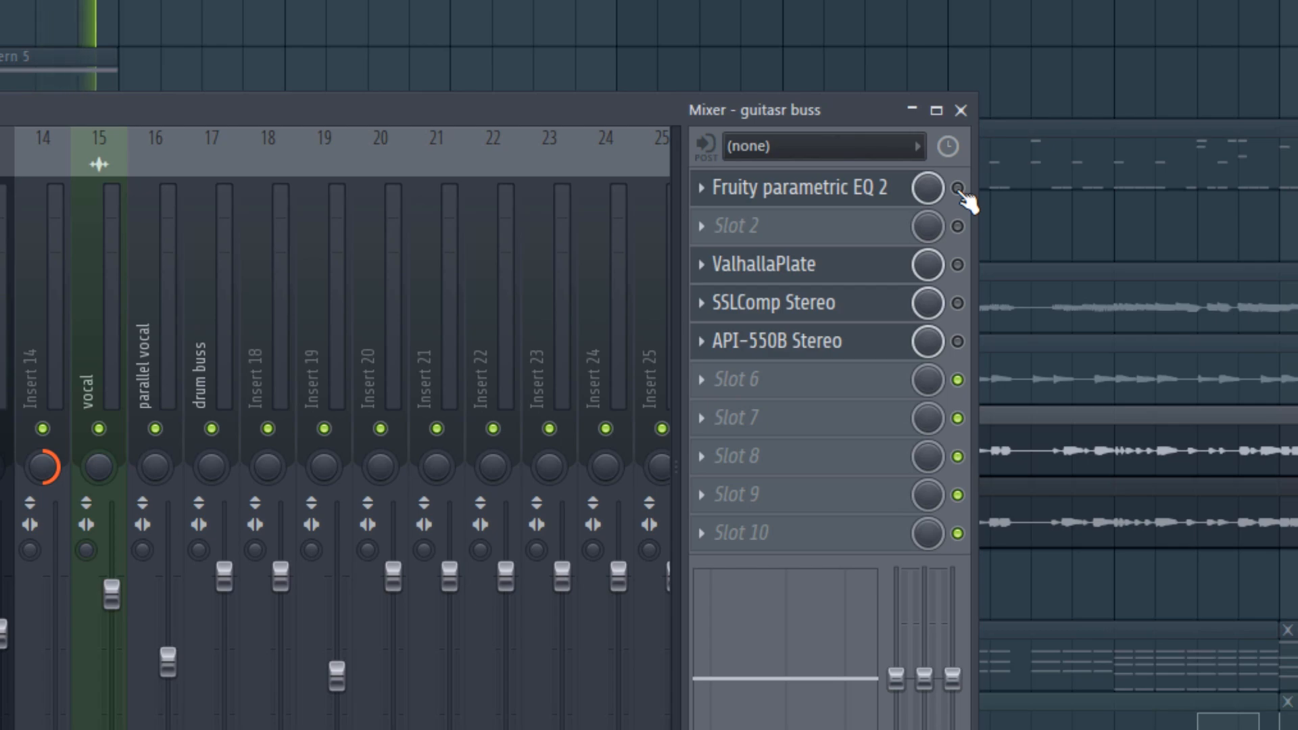
pyautogui.click(957, 188)
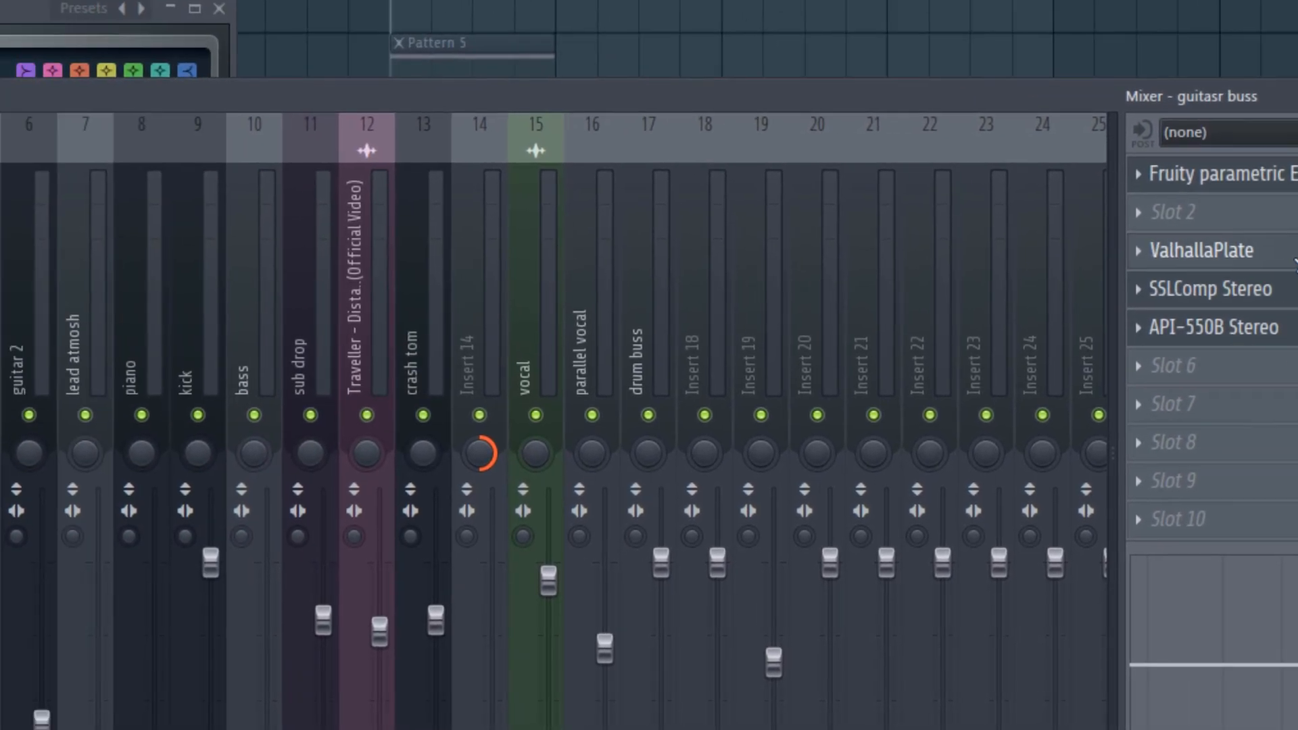
# Review the guitar buss's ValhallaPlate settings, audition the buss without the reverb, and enable ValhallaPlate.
pyautogui.click(870, 267)
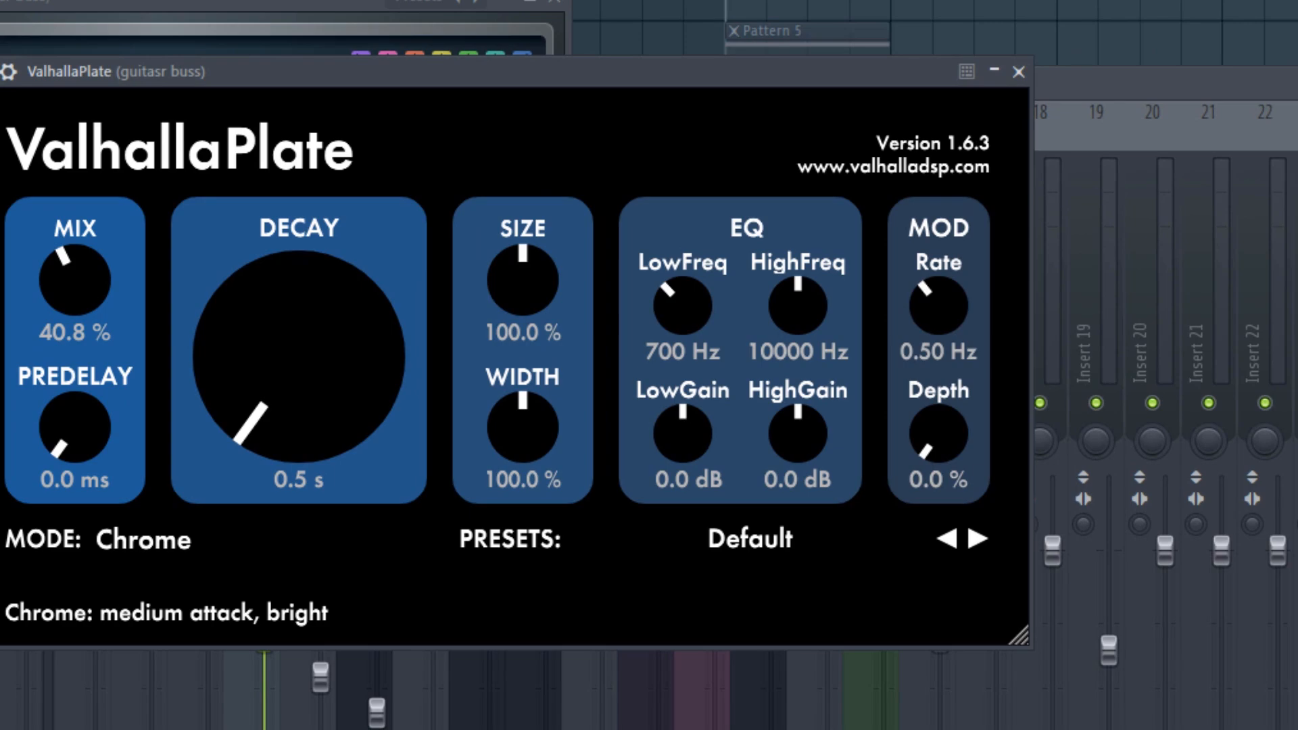
pyautogui.click(1181, 69)
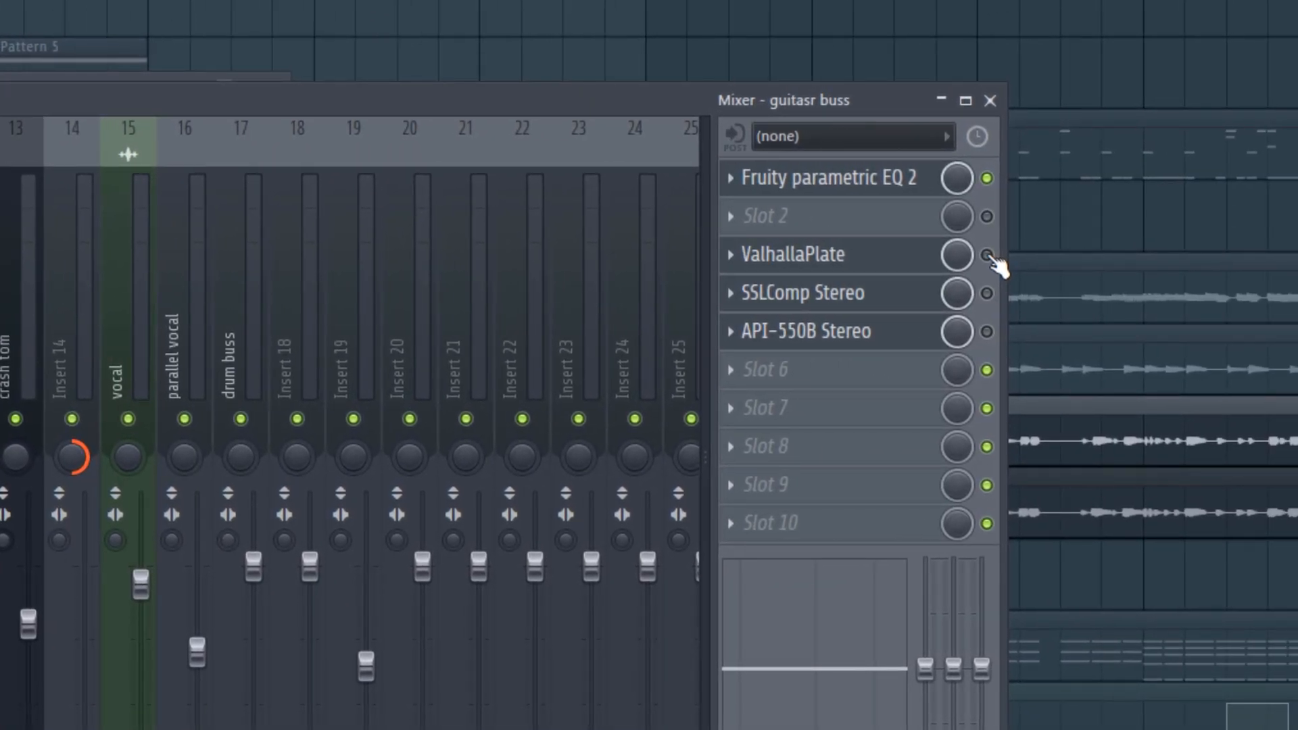
pyautogui.press('space')
pyautogui.press('space')
pyautogui.click(987, 254)
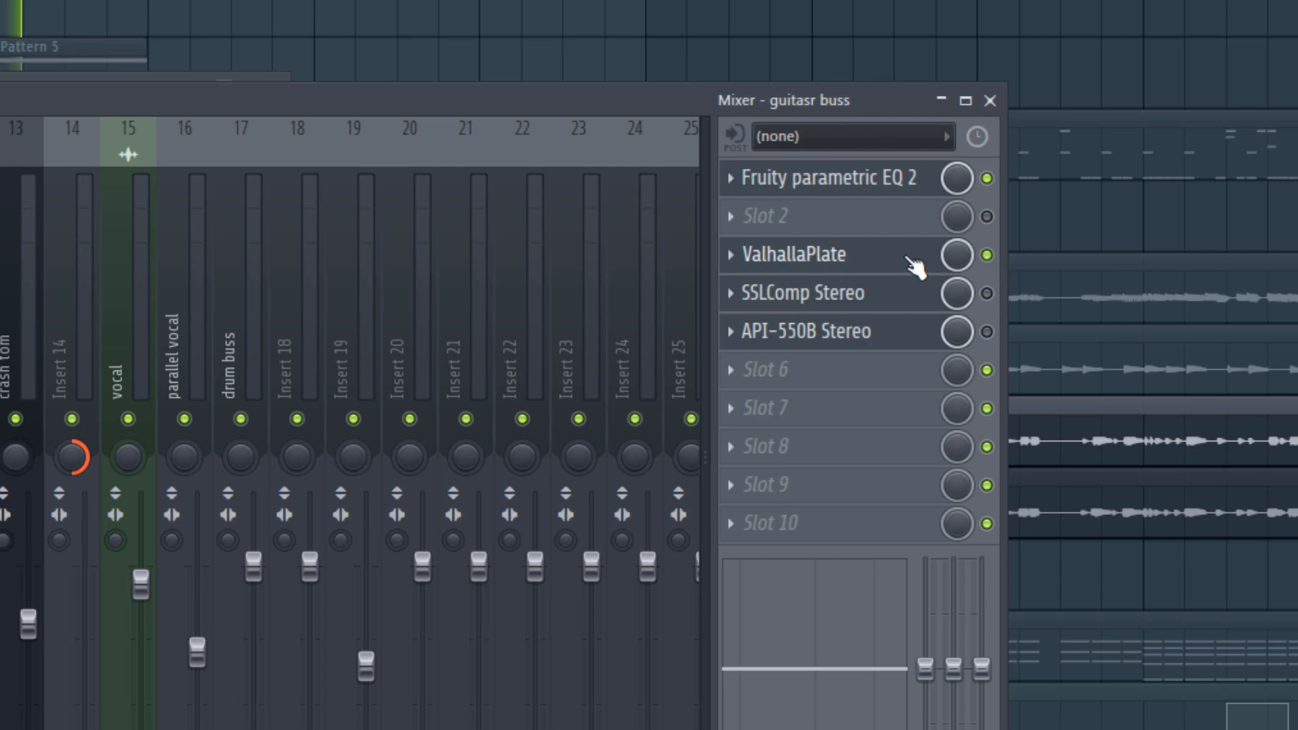
# Try a longer 2.7 s decay in the guitar buss's ValhallaPlate, then restore 0.5 s with the mix at 40.8%.
pyautogui.click(966, 267)
pyautogui.scroll(-1, 231, 304)
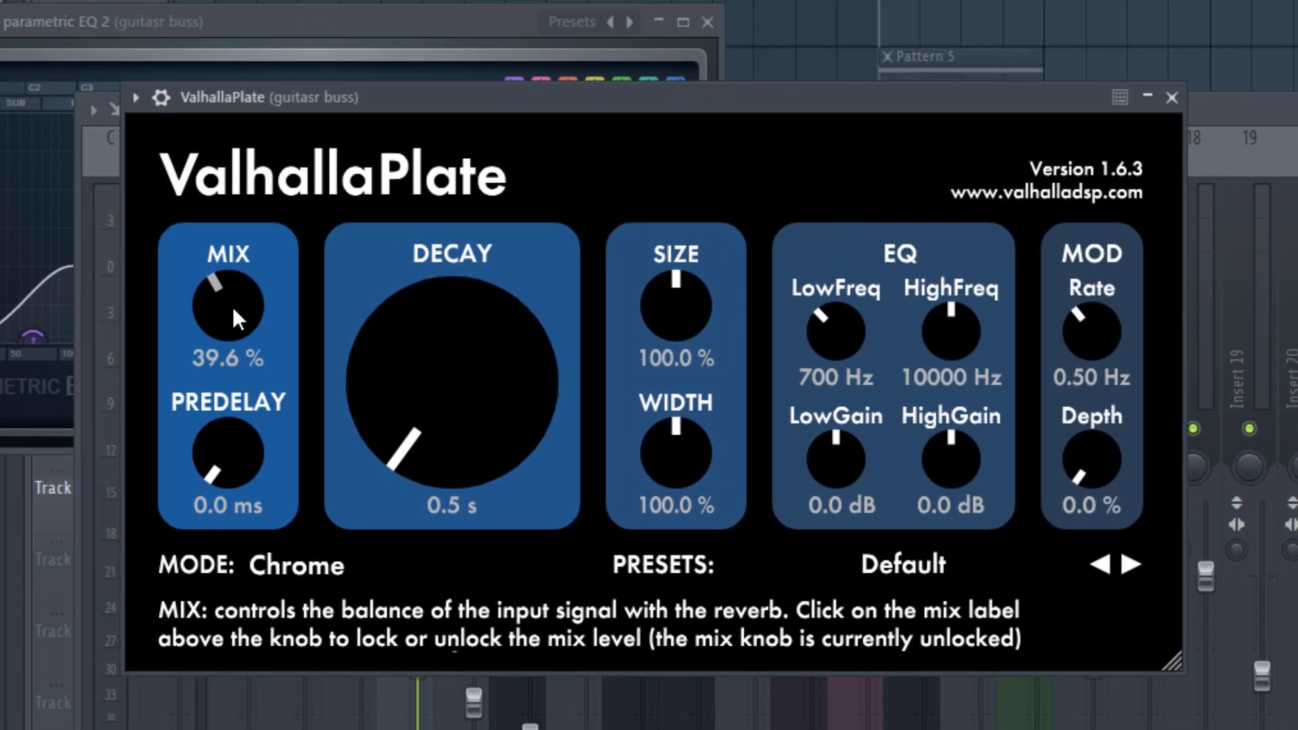
pyautogui.scroll(2, 233, 304)
pyautogui.moveTo(427, 417); pyautogui.dragTo(465, 266)
pyautogui.scroll(-3, 460, 346)
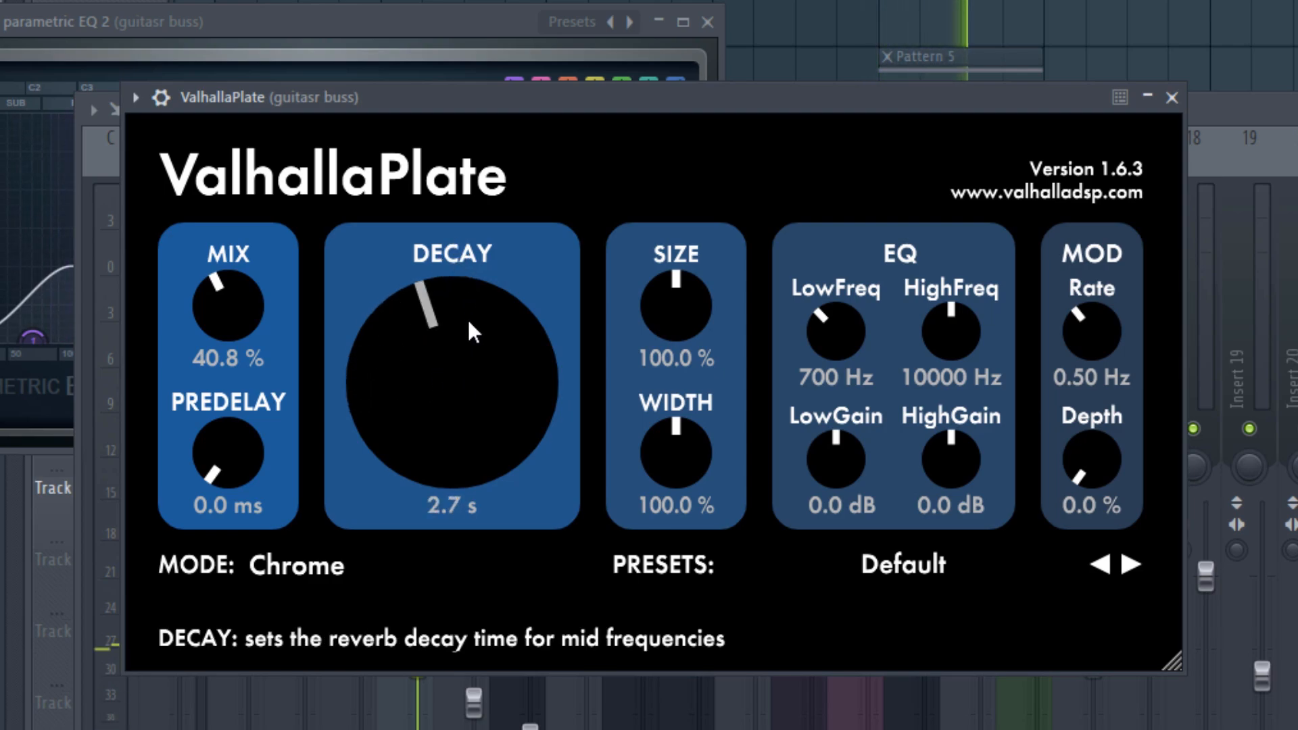
pyautogui.scroll(-1, 432, 319)
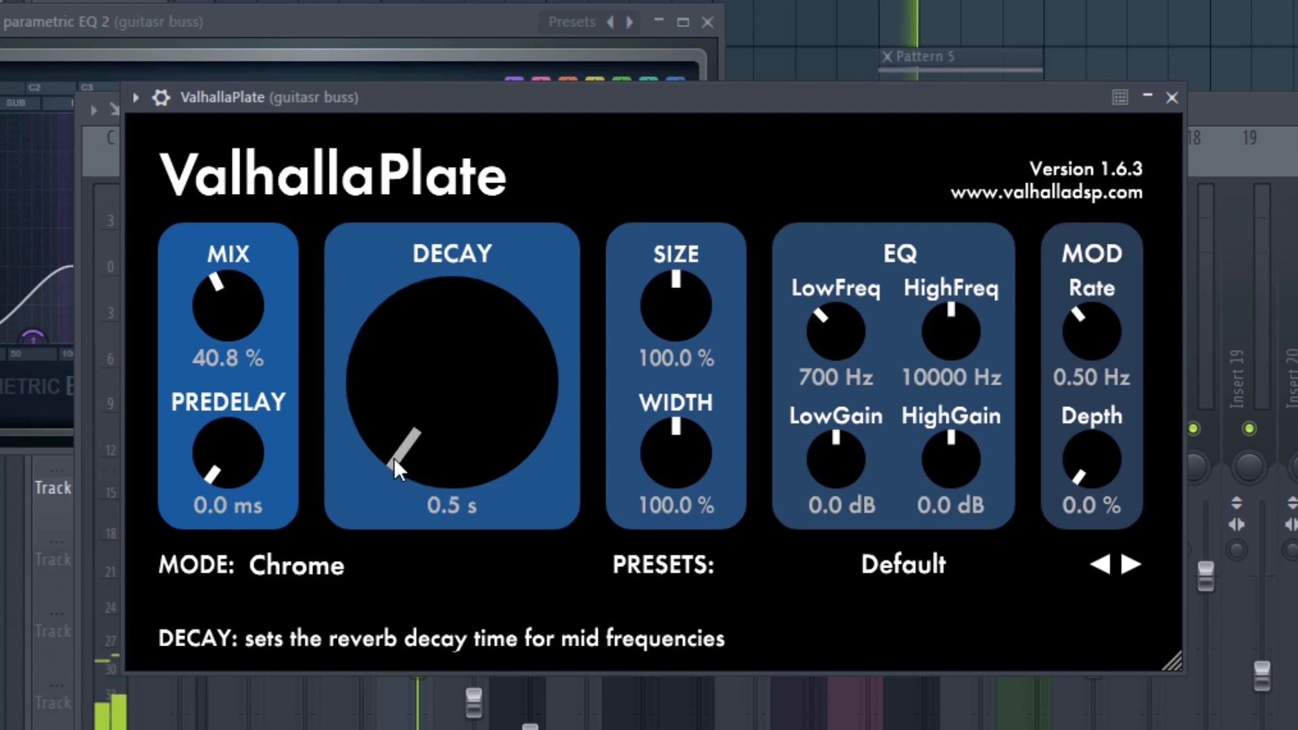
pyautogui.press('space')
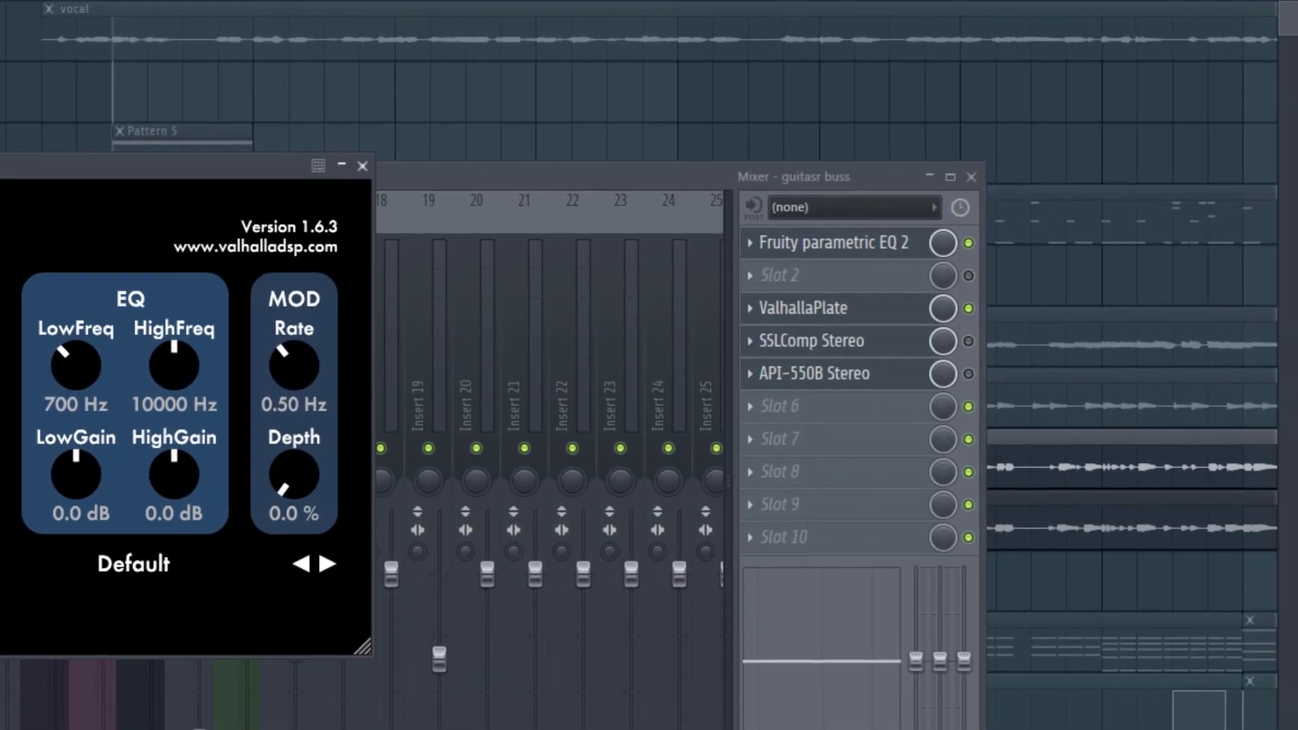
# Open the guitar buss's SSLComp Stereo and adjust its threshold to about -3.5 while listening.
pyautogui.click(922, 343)
pyautogui.click(924, 343)
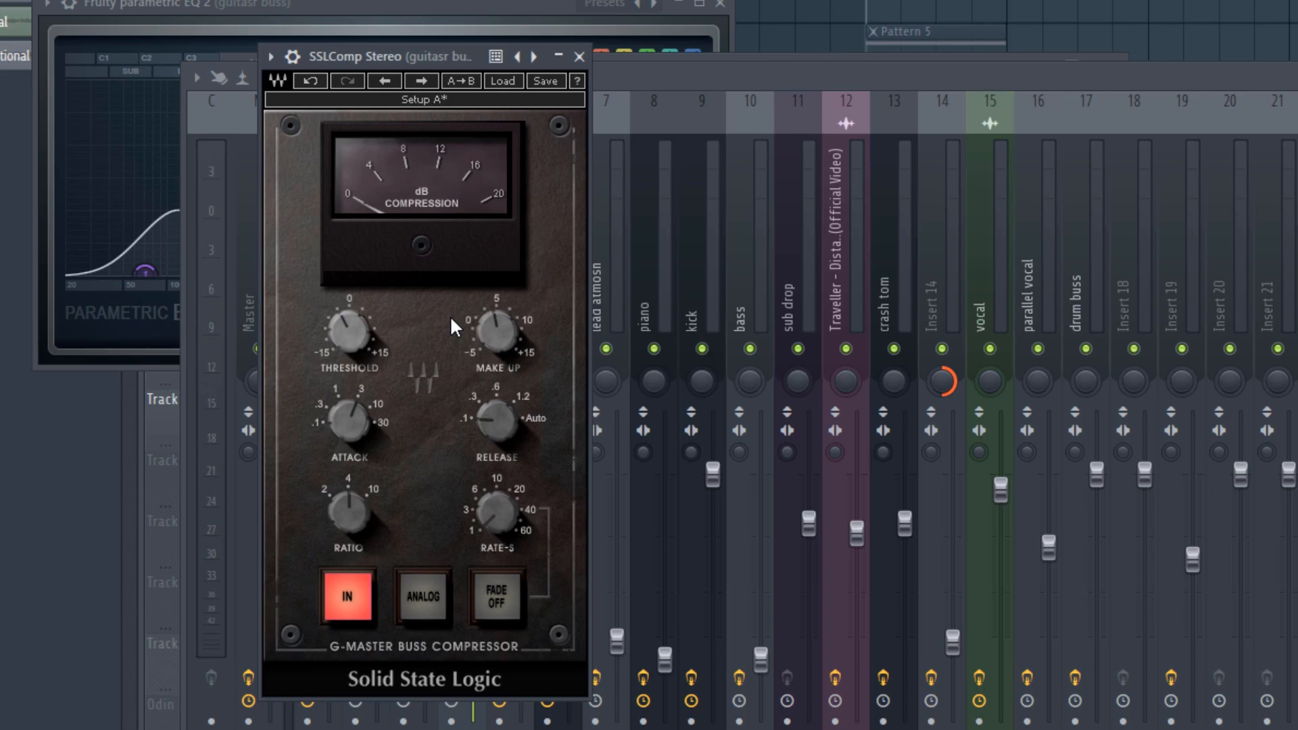
pyautogui.press('space')
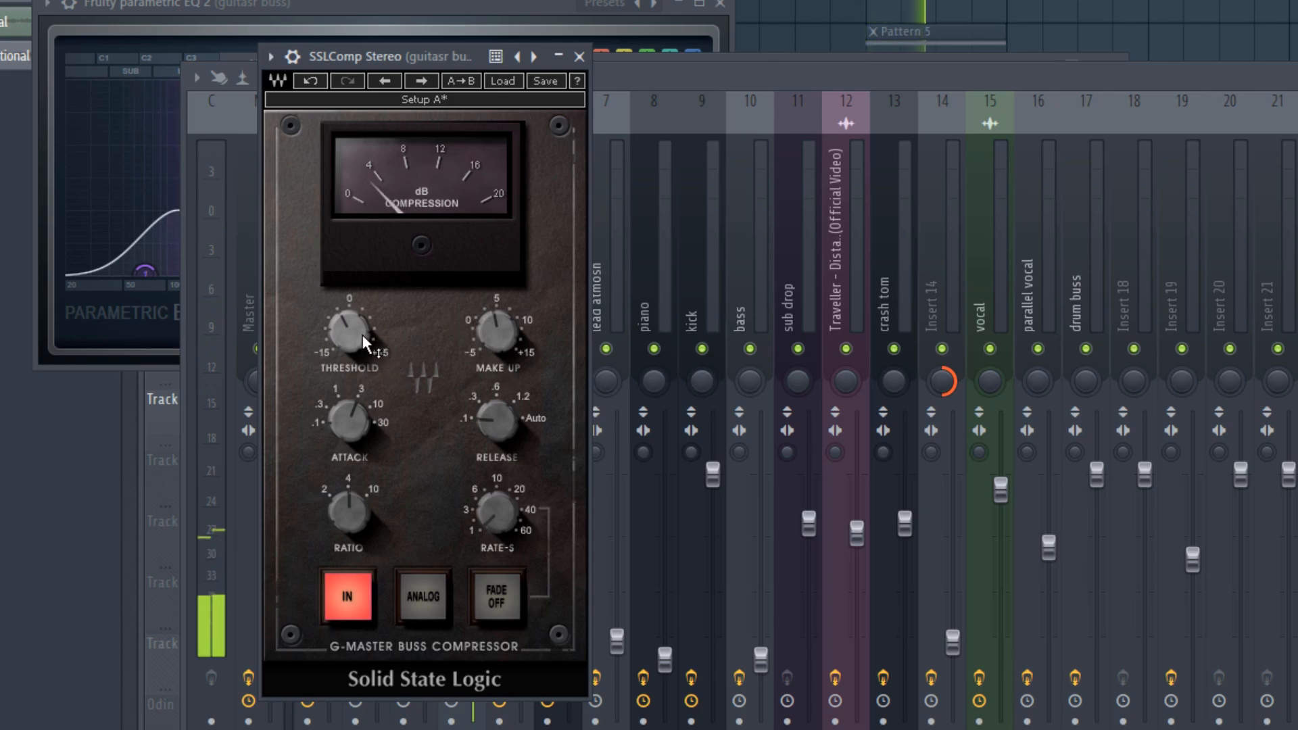
pyautogui.moveTo(364, 341)
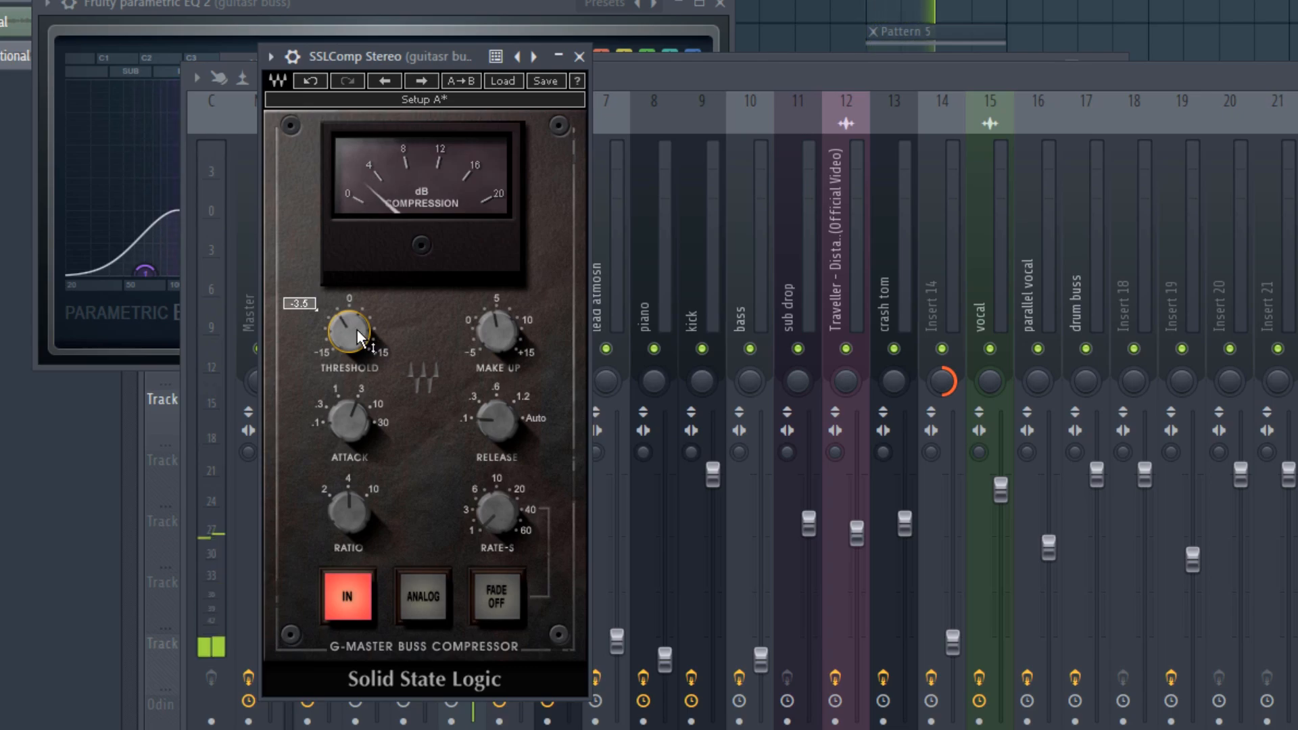
pyautogui.moveTo(364, 338); pyautogui.dragTo(364, 341)
pyautogui.press('space')
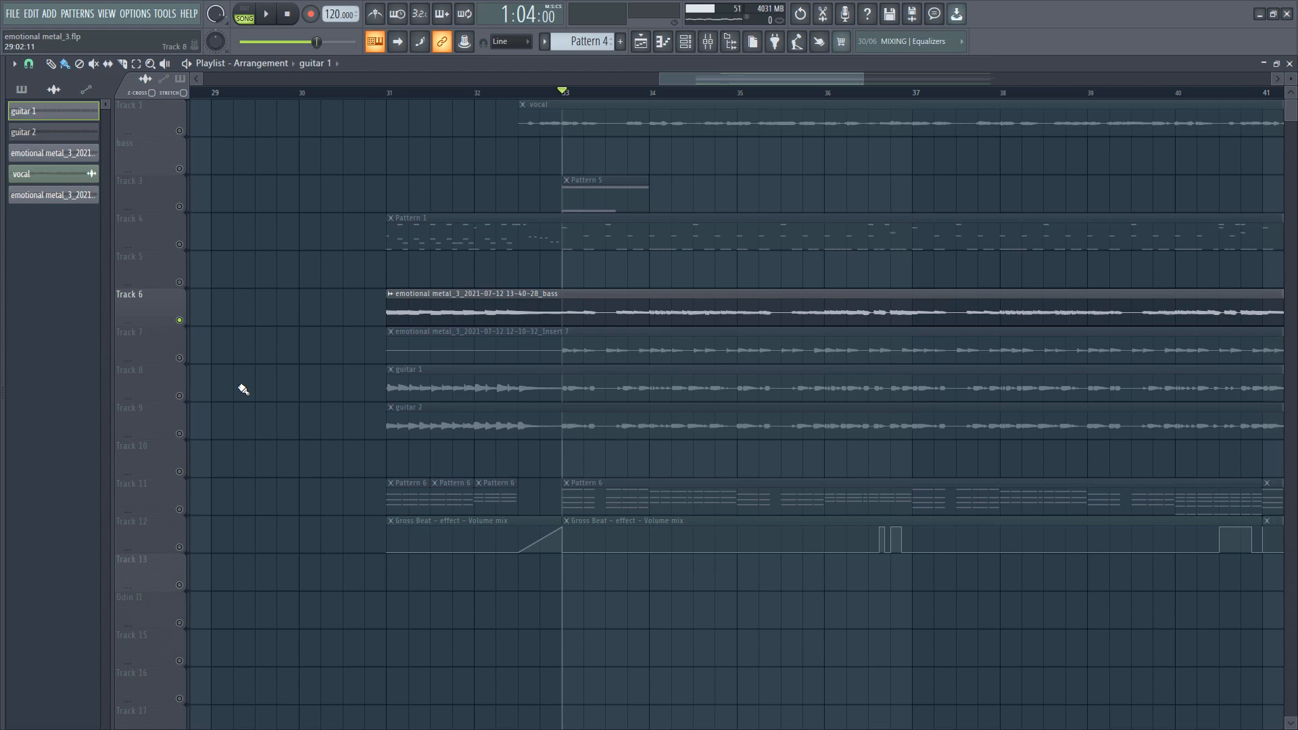
# Audition the soloed bass and leave Transient Processor as the only enabled plugin in its effect chain.
pyautogui.press('space')
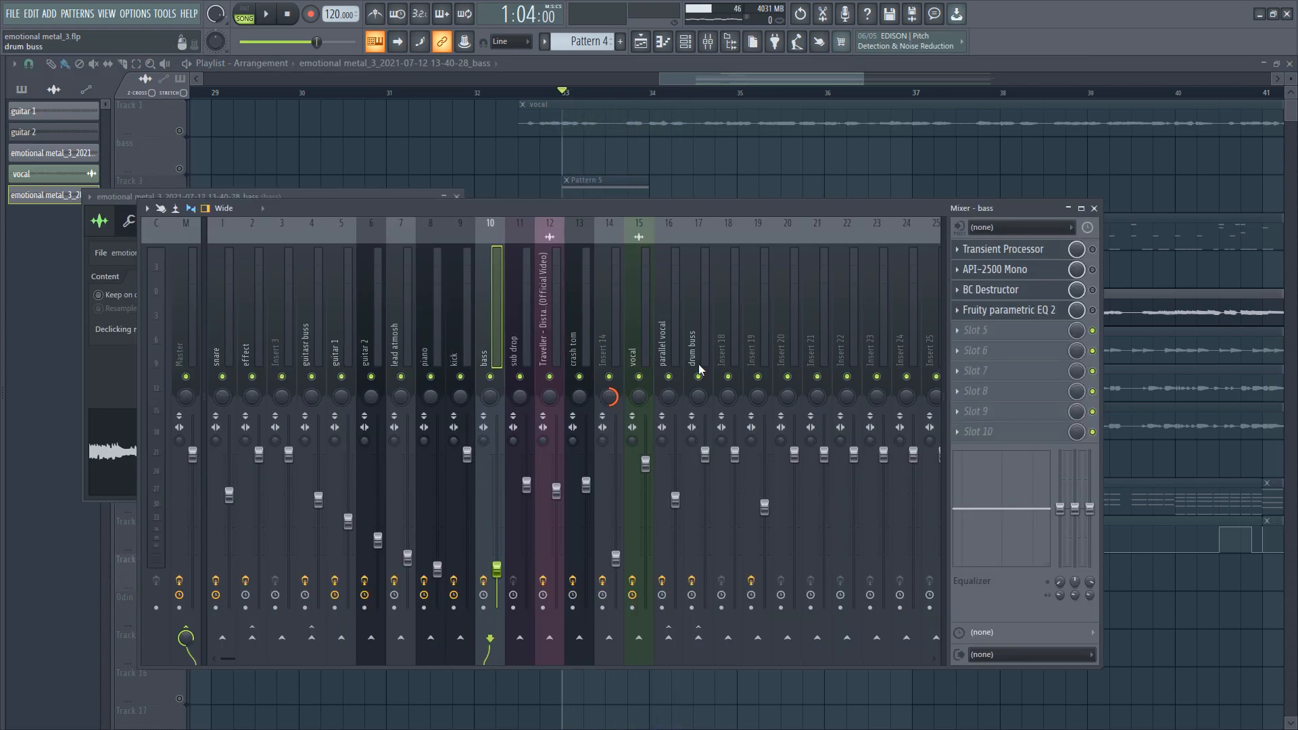
pyautogui.press('space')
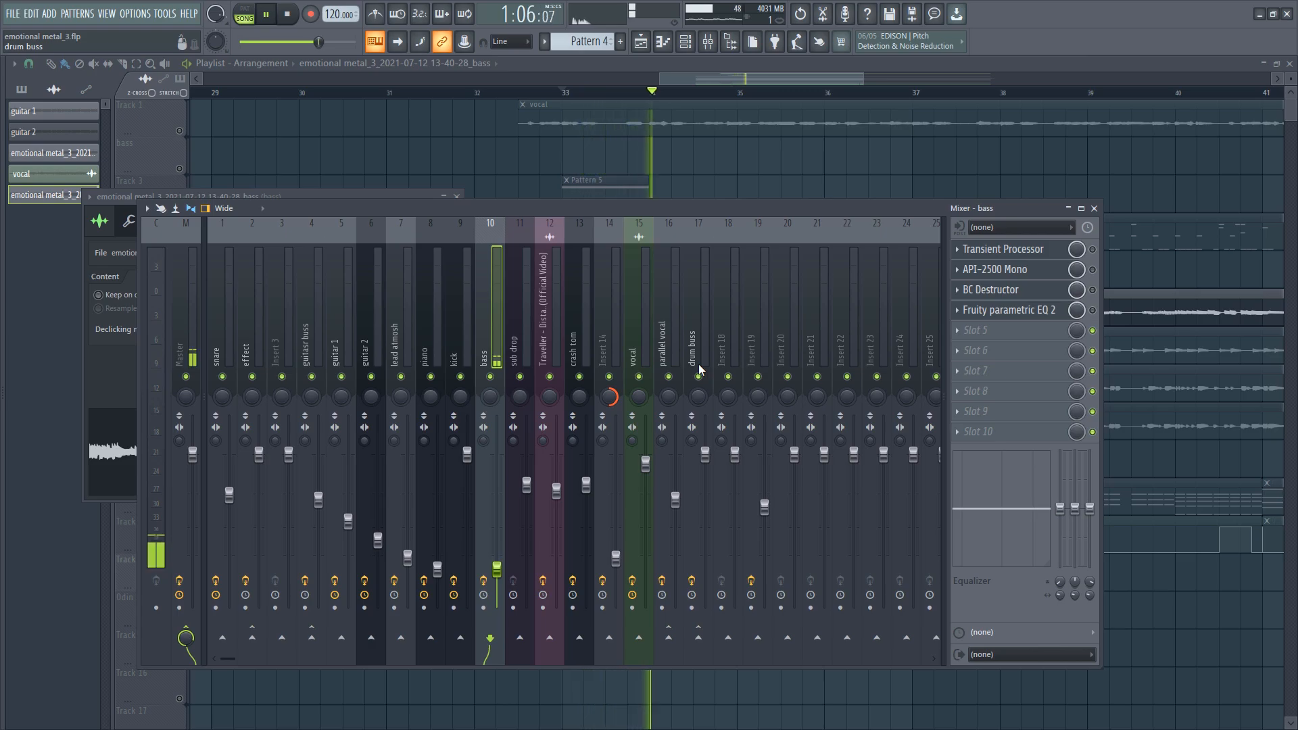
pyautogui.click(1092, 269)
pyautogui.click(1092, 289)
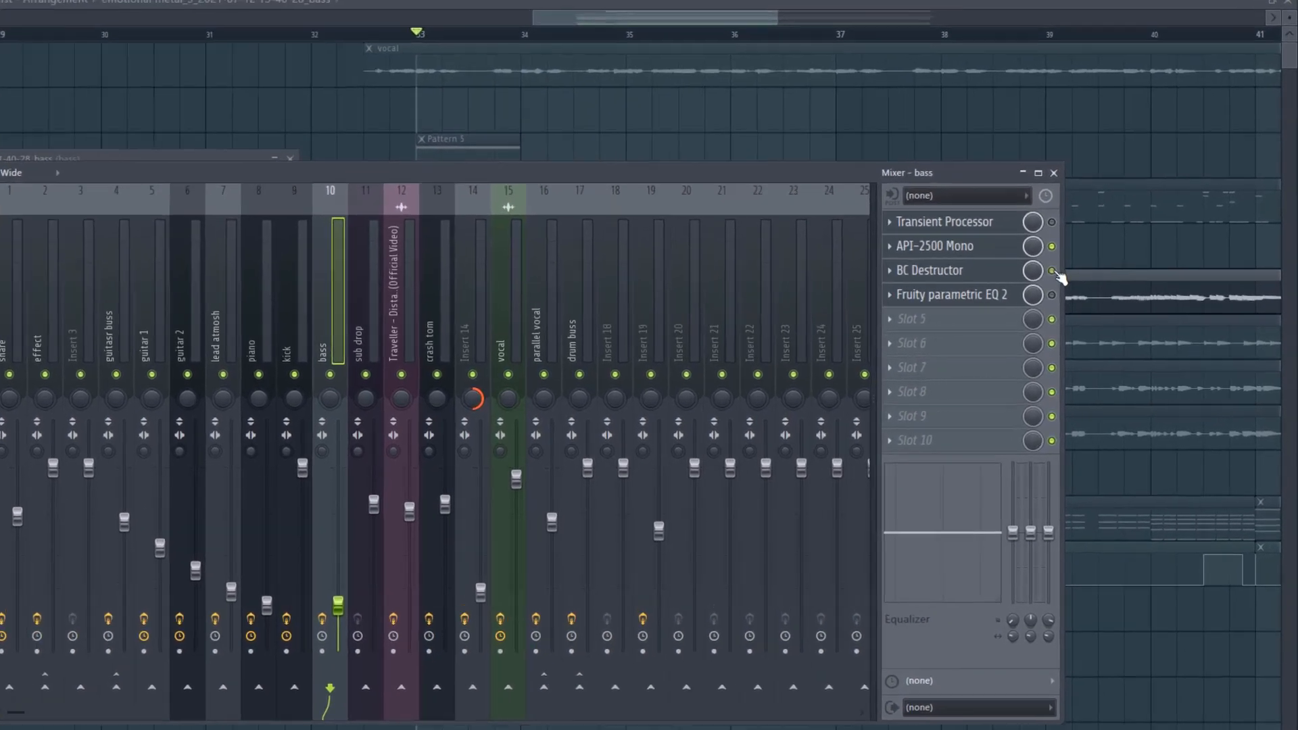
pyautogui.click(1052, 271)
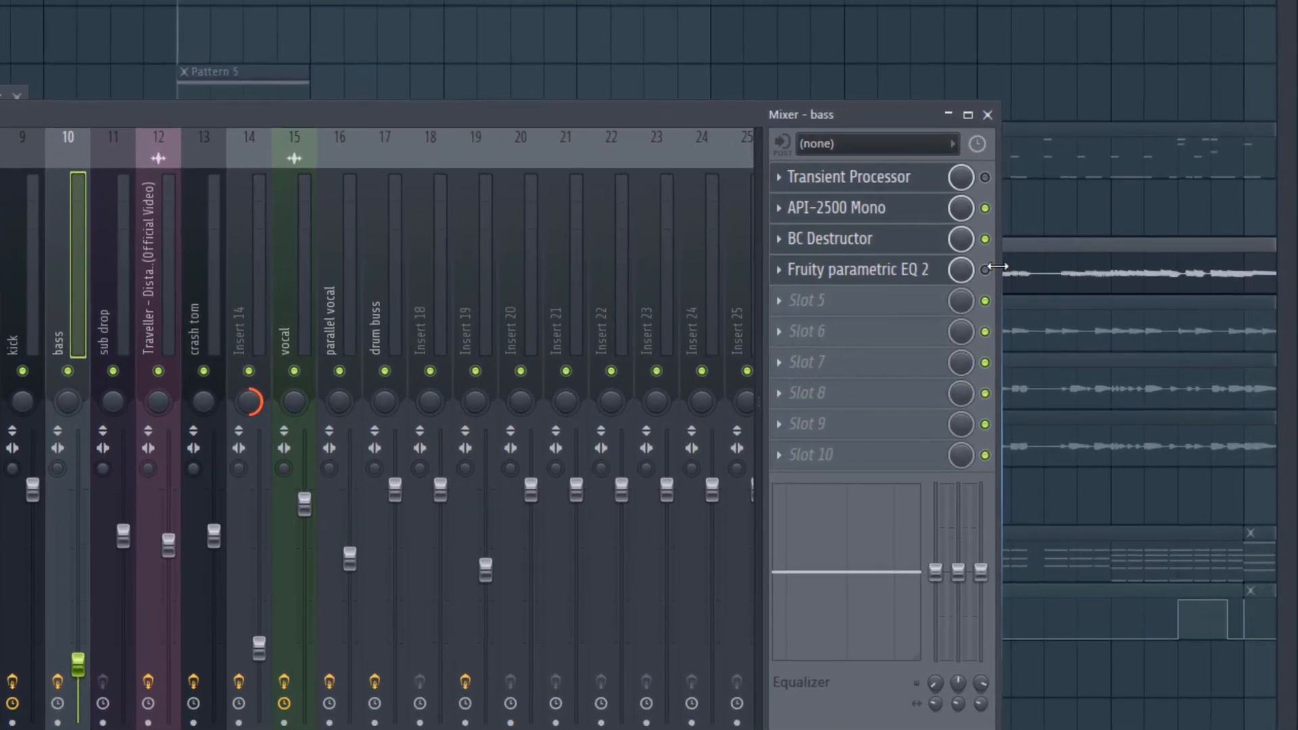
pyautogui.click(1052, 246)
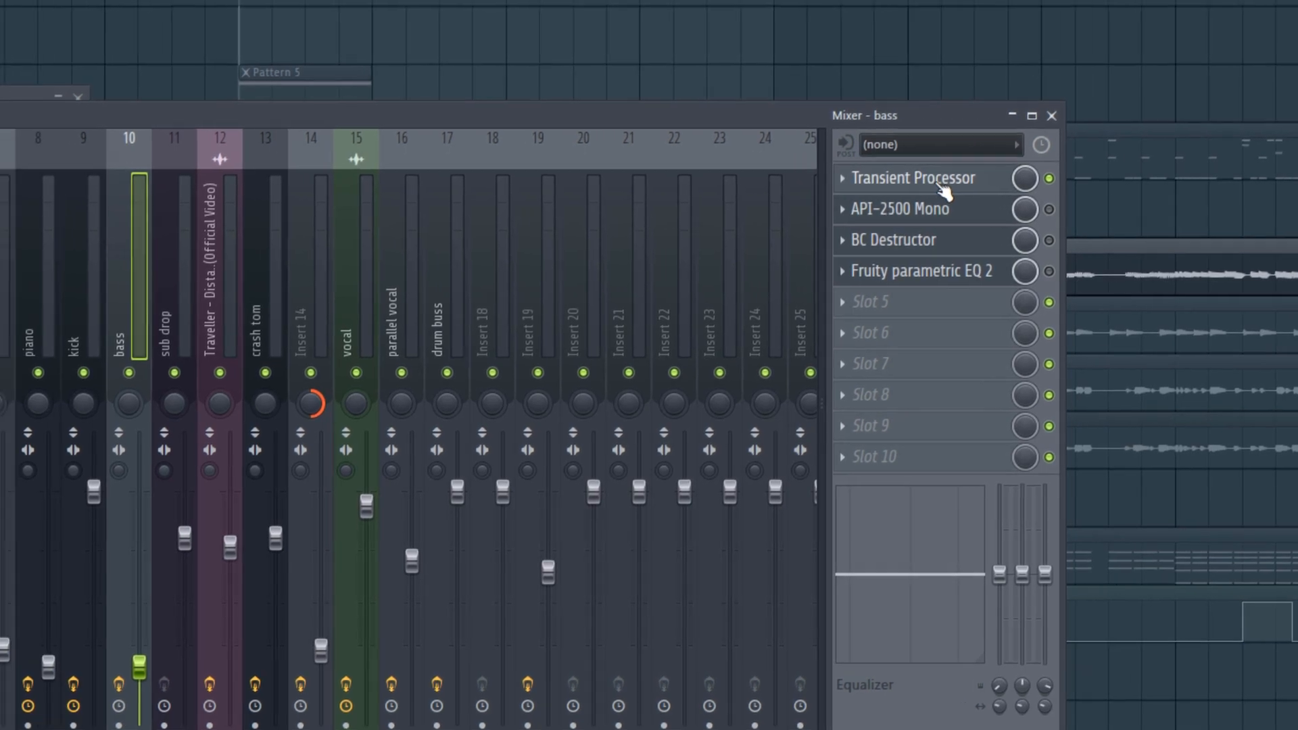
# Open the bass's Transient Processor and compare the bass sound with the effect bypassed and enabled.
pyautogui.click(847, 176)
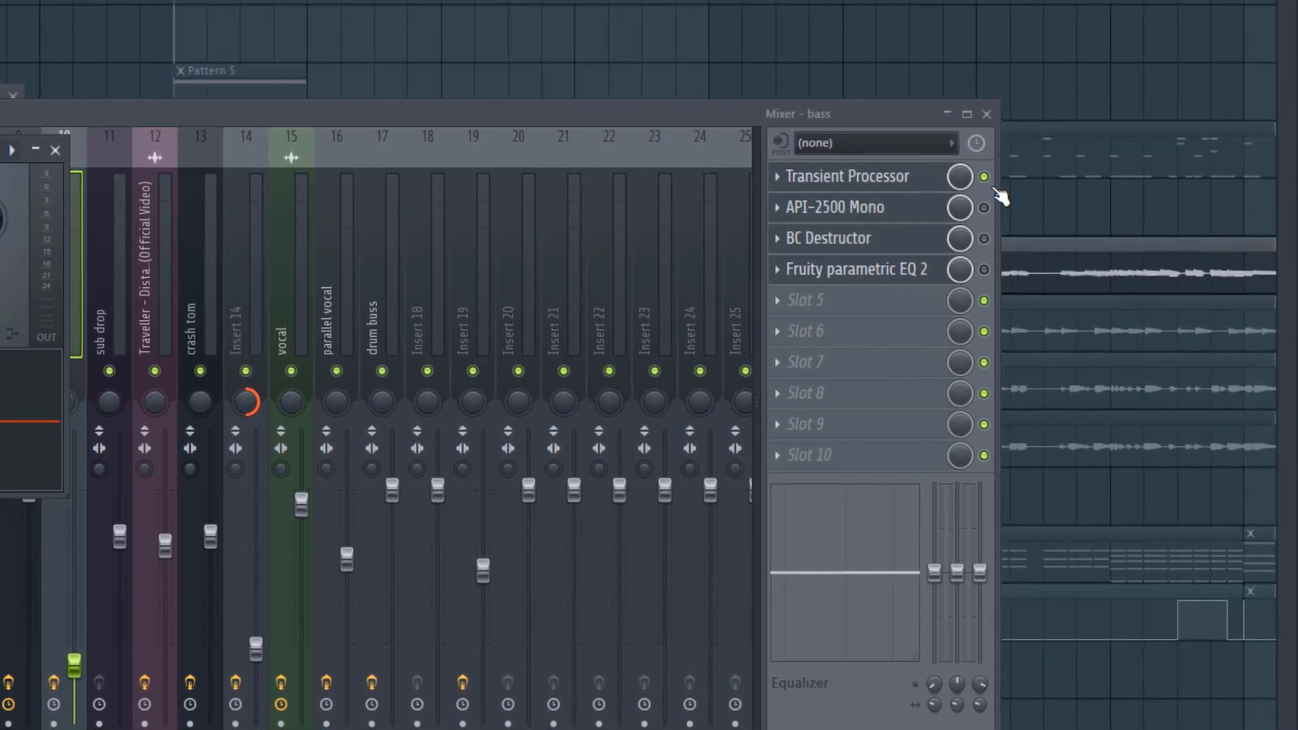
pyautogui.click(984, 177)
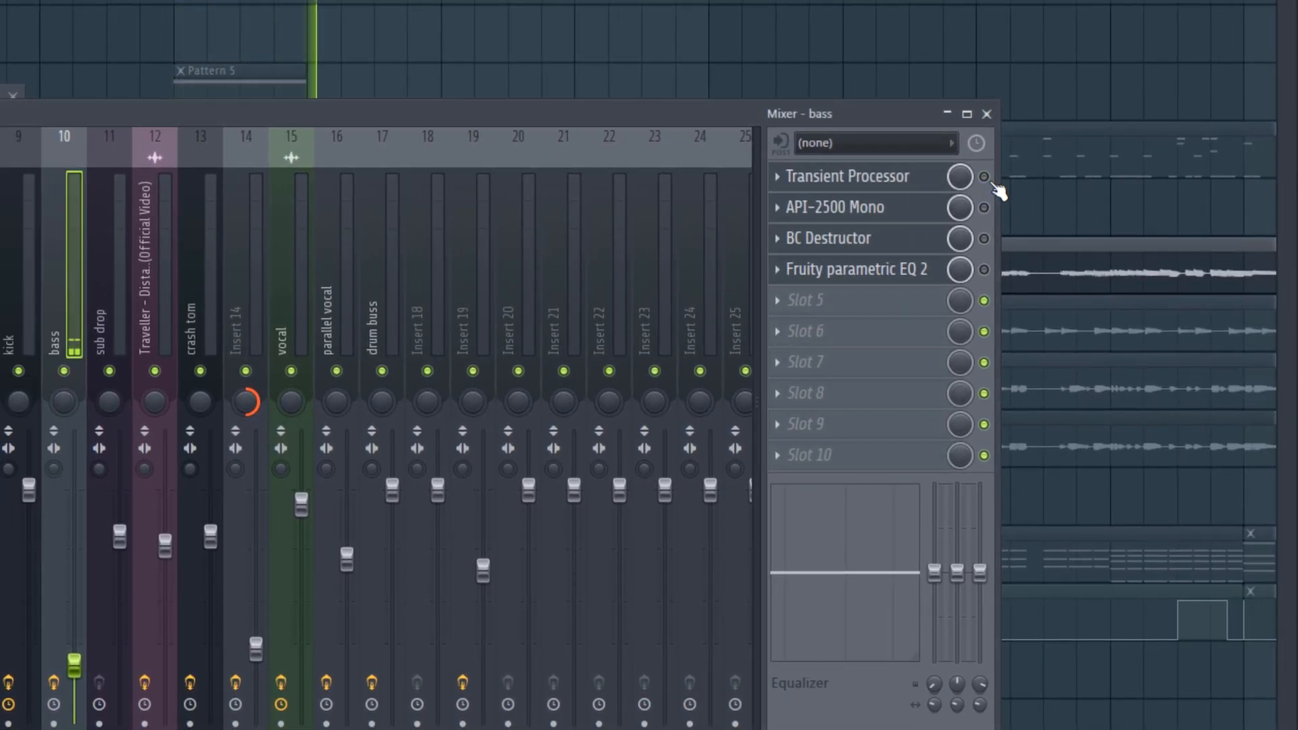
pyautogui.press('space')
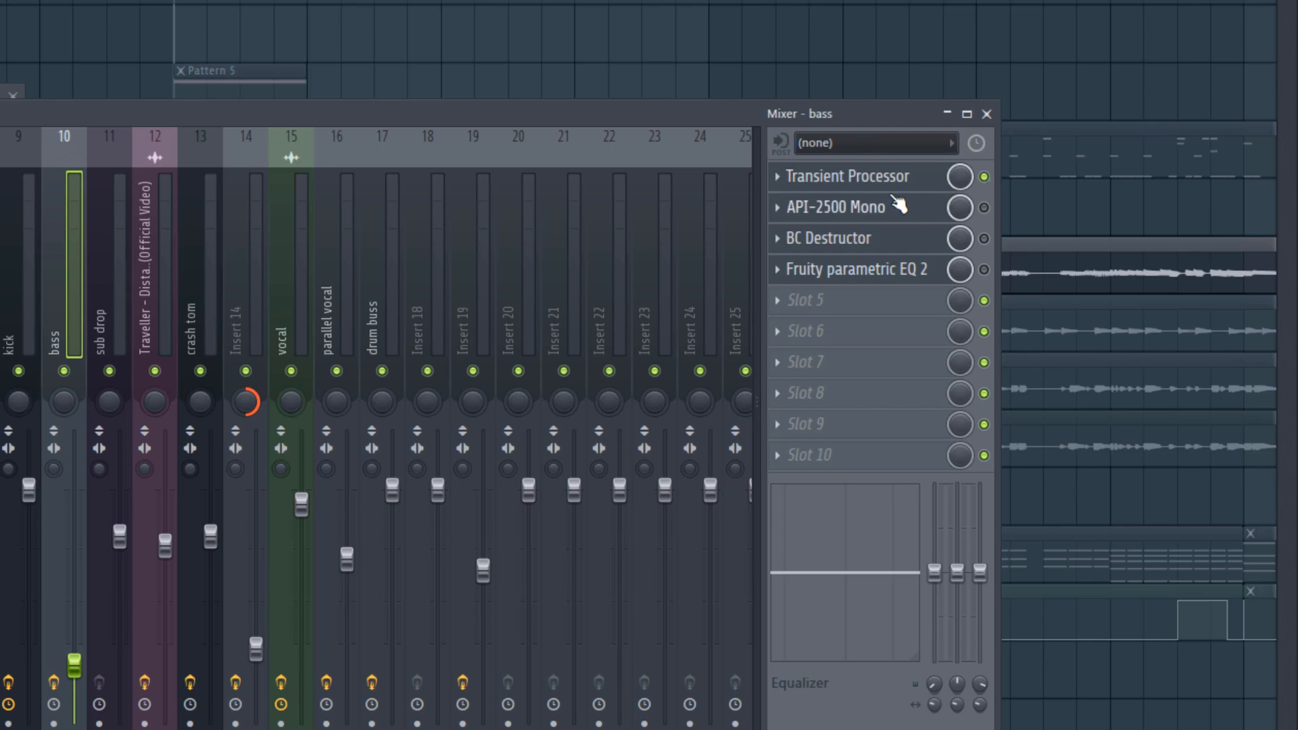
pyautogui.press('space')
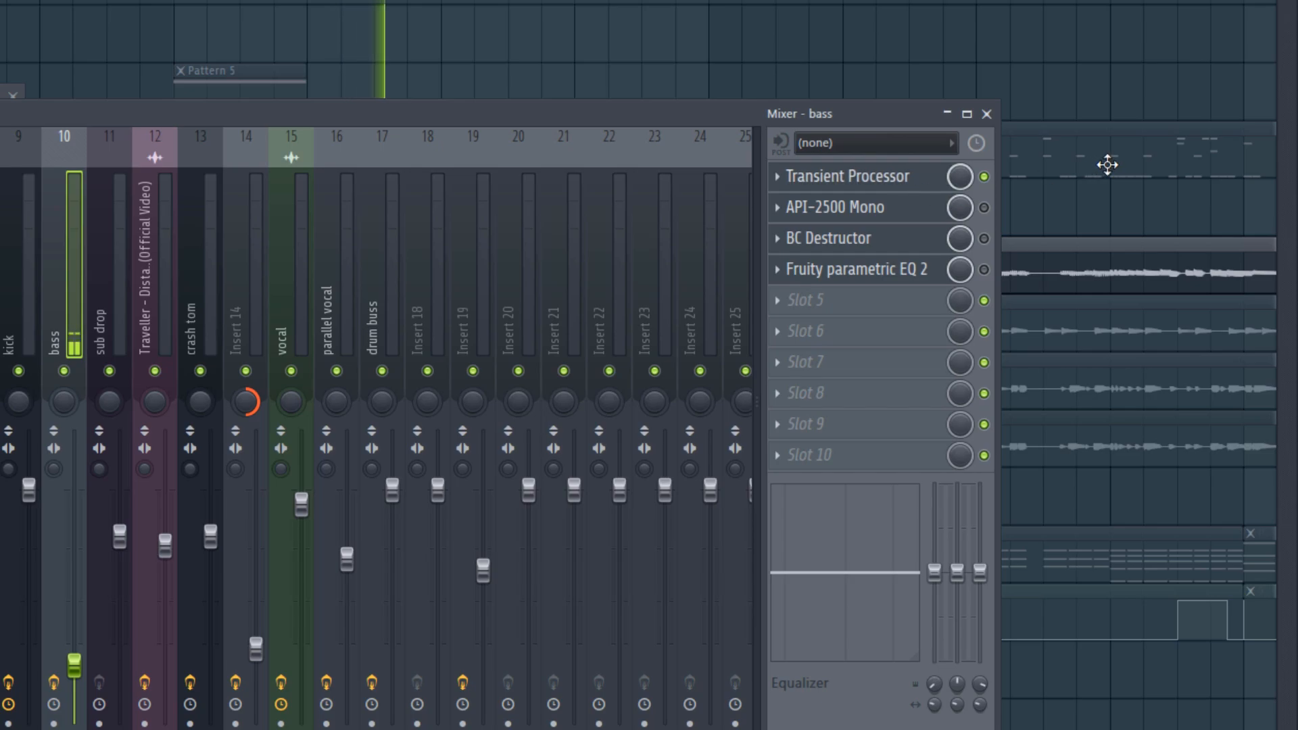
# Recheck the playing bass with Transient Processor switched off and back on, and stop playback.
pyautogui.click(984, 178)
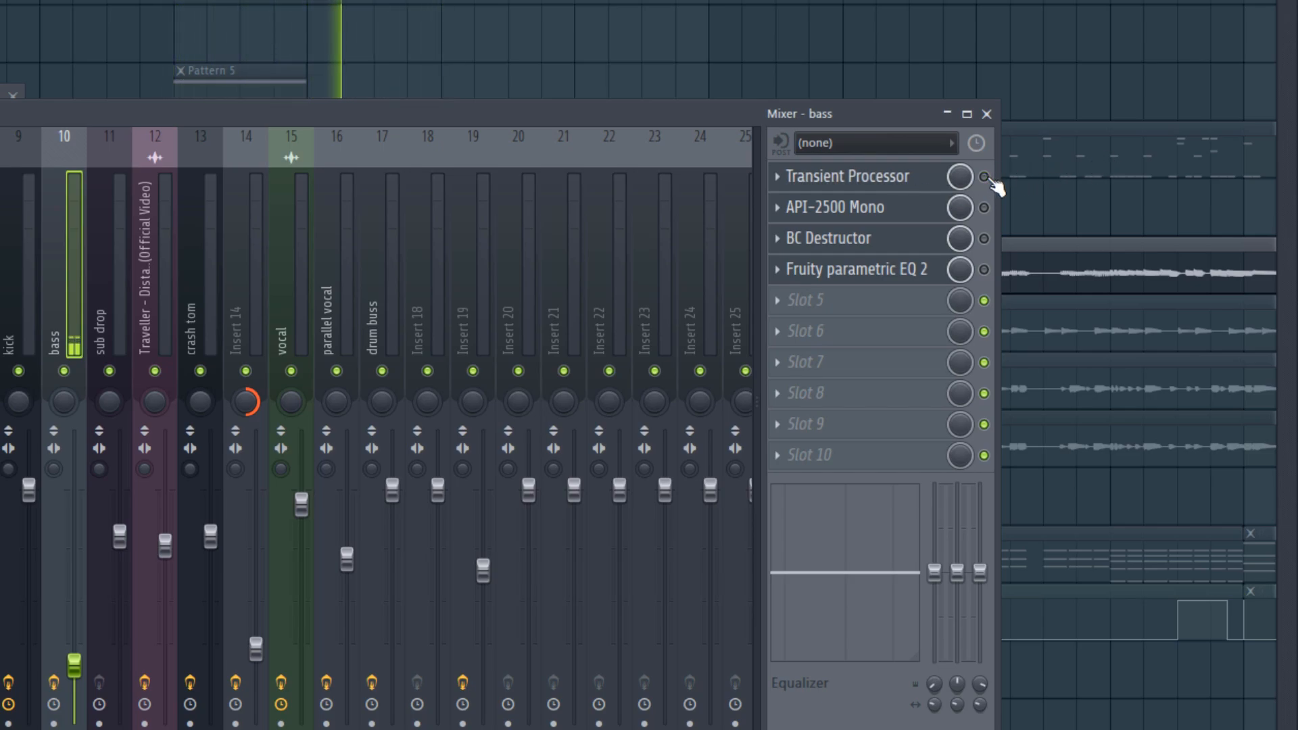
pyautogui.click(985, 178)
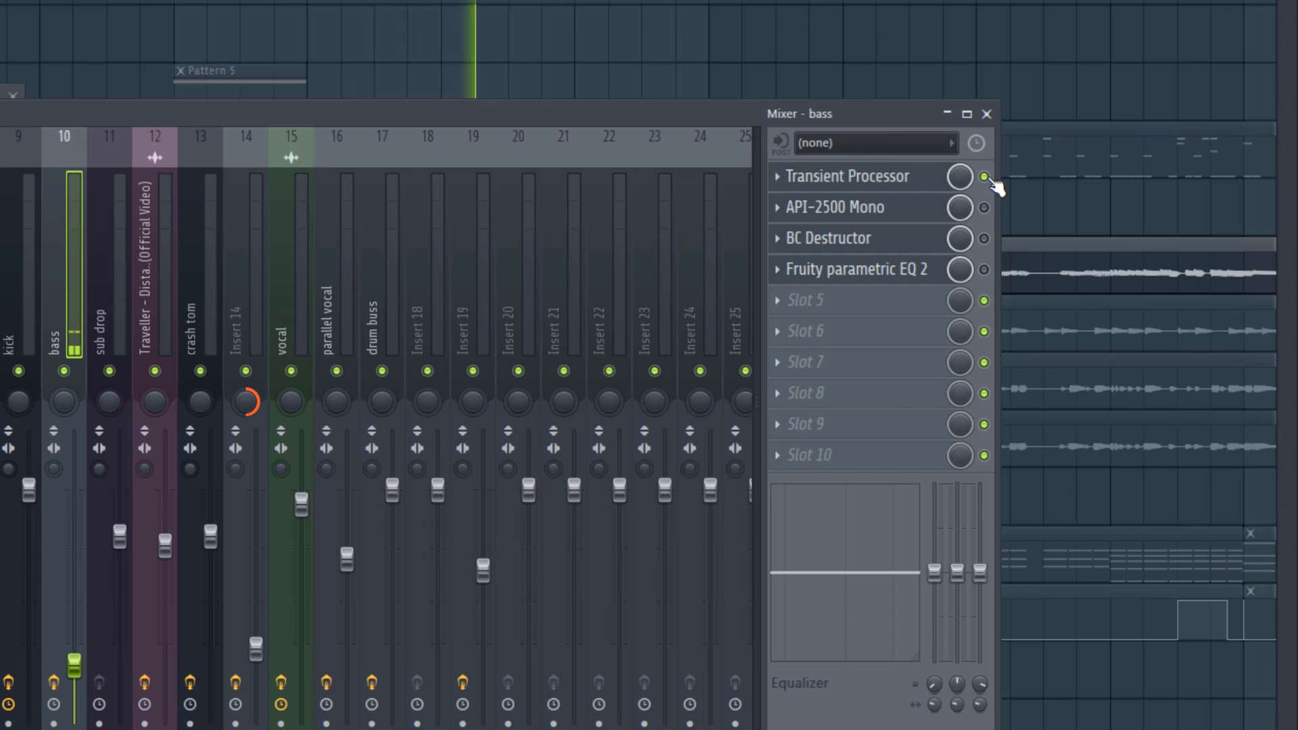
pyautogui.press('space')
# Enable API-2500 Mono in the bass's effect chain and load its factory Bass preset.
pyautogui.click(984, 207)
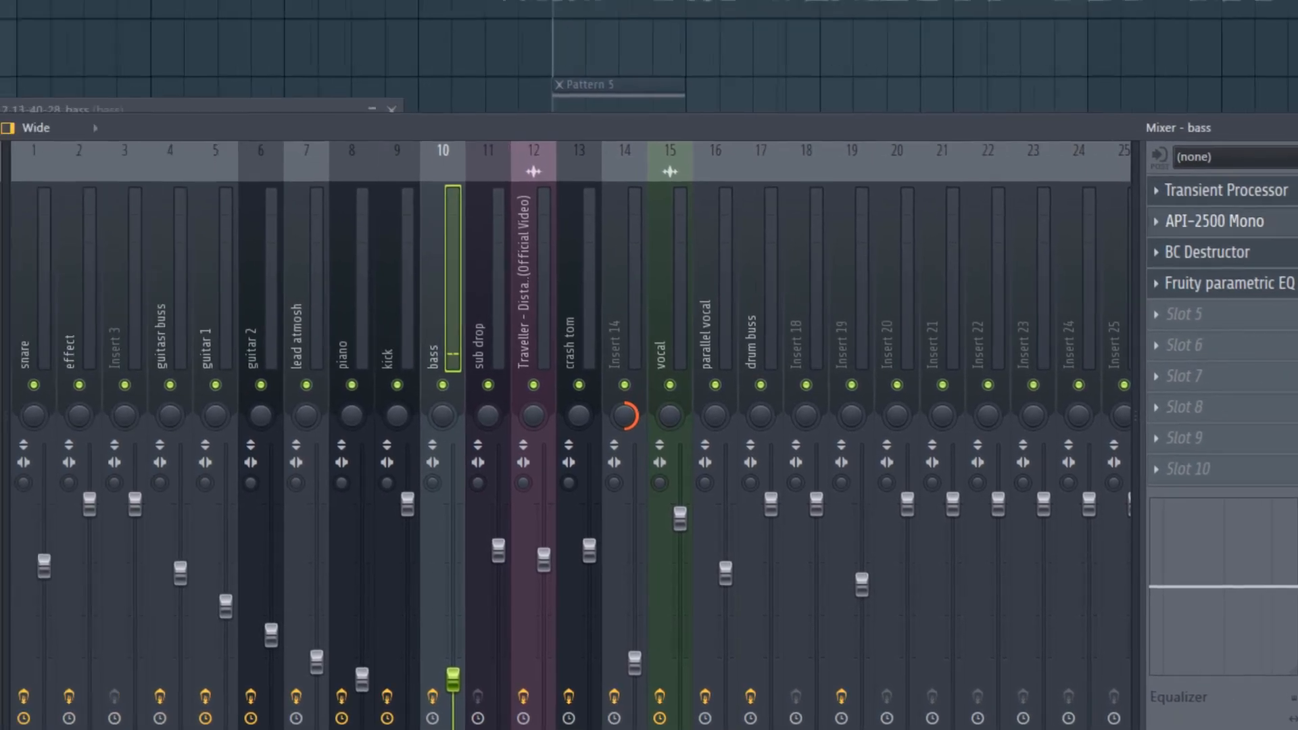
pyautogui.click(838, 207)
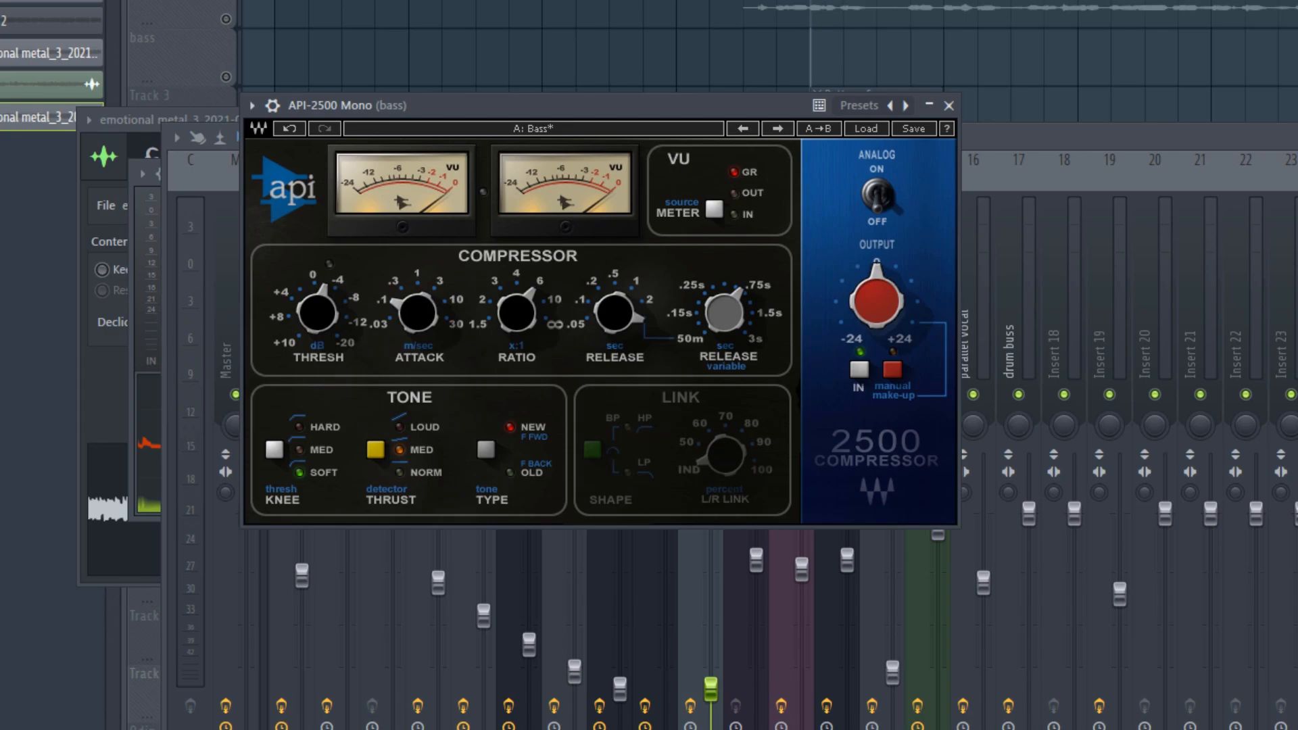
pyautogui.click(874, 105)
pyautogui.click(862, 105)
pyautogui.click(864, 129)
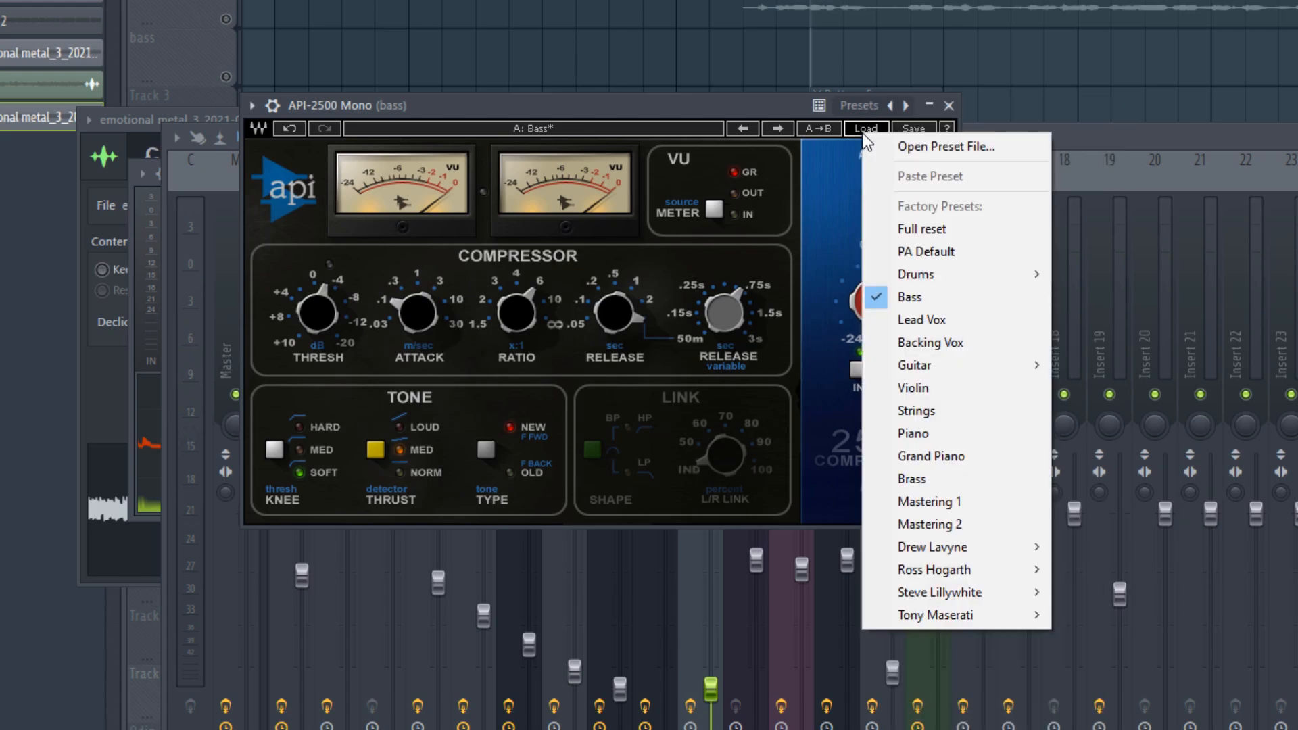
pyautogui.click(930, 298)
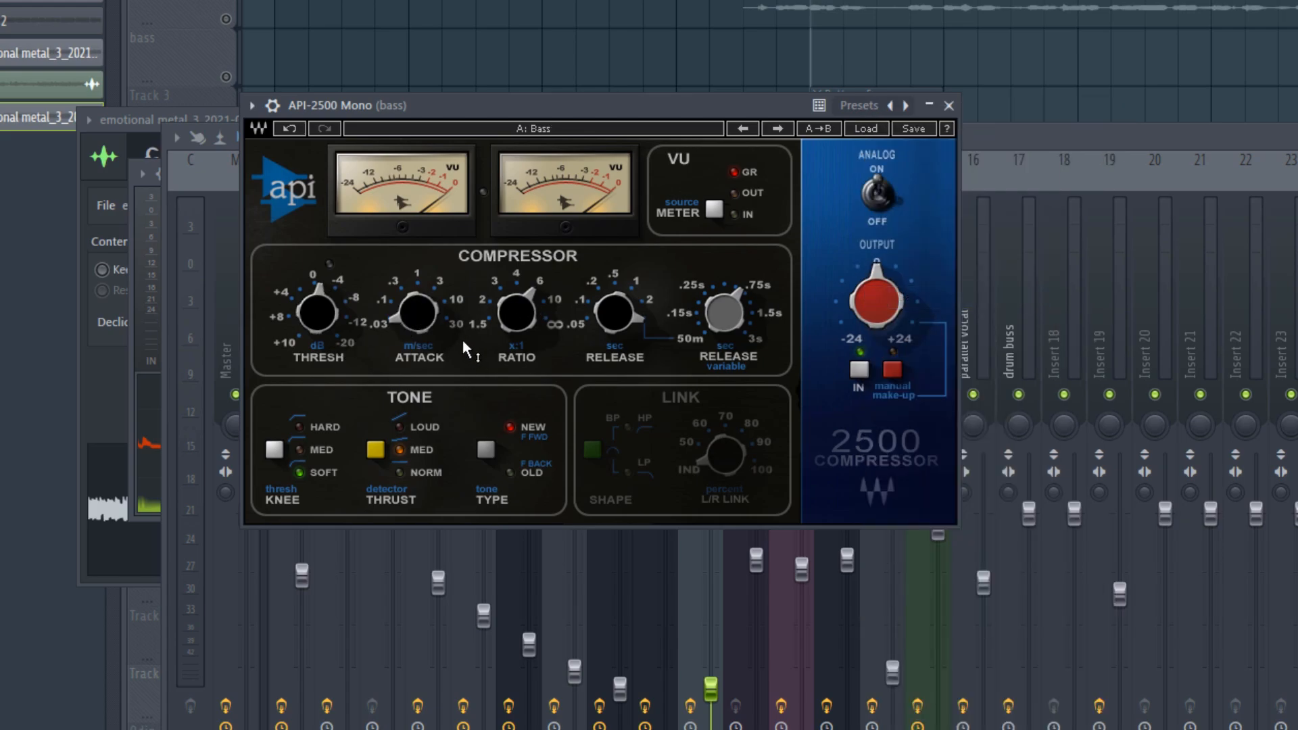
# Set the API-2500's attack to about 0.1 ms and its threshold to about -4 dB while playing the bass.
pyautogui.moveTo(401, 272)
pyautogui.mouseDown()
pyautogui.moveTo(396, 286)
pyautogui.moveTo(387, 273)
pyautogui.mouseUp()
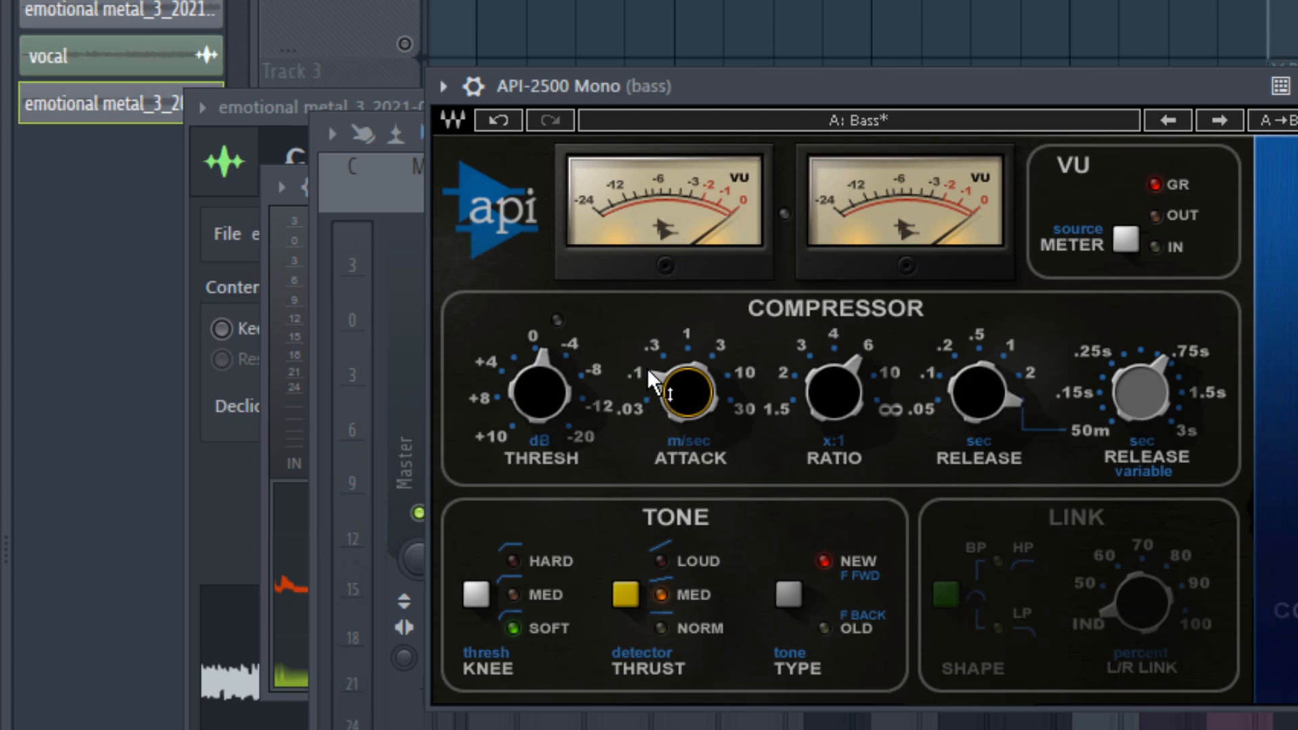
pyautogui.moveTo(664, 392)
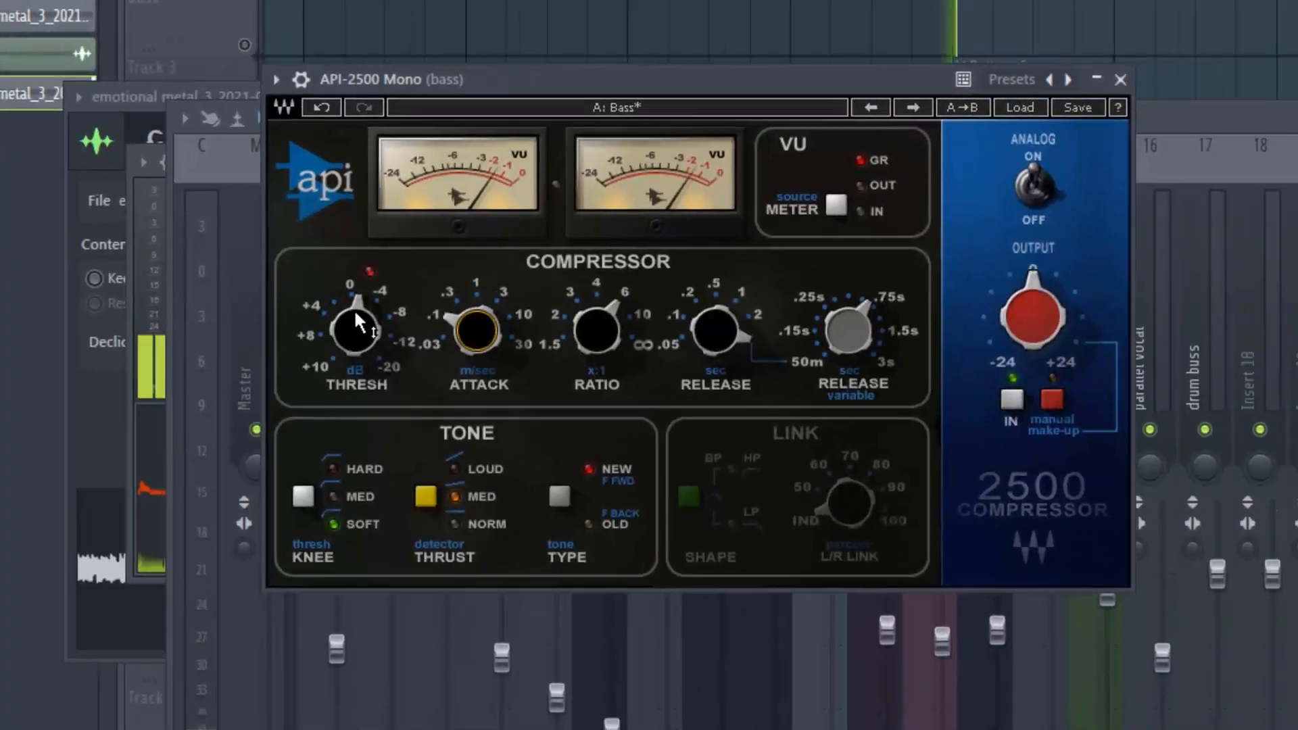
pyautogui.moveTo(539, 392); pyautogui.dragTo(540, 384)
pyautogui.moveTo(341, 326); pyautogui.dragTo(258, 215)
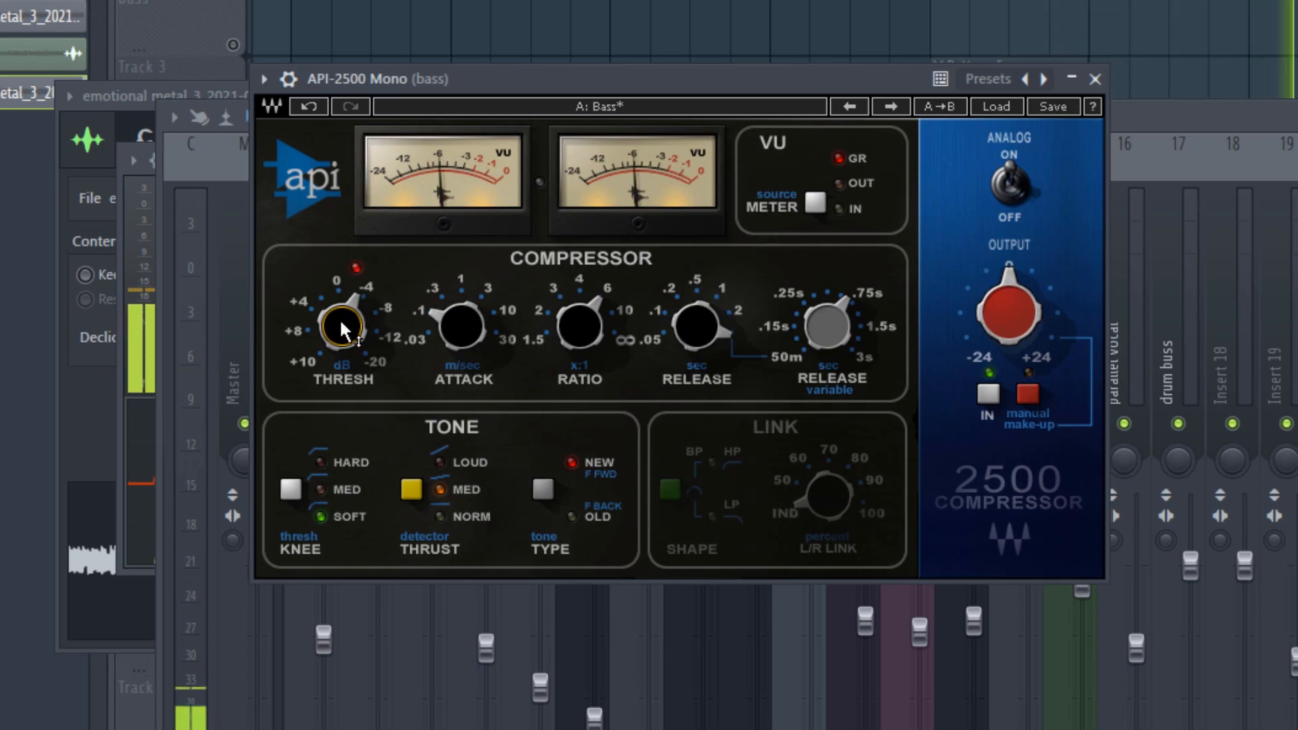
pyautogui.moveTo(366, 306)
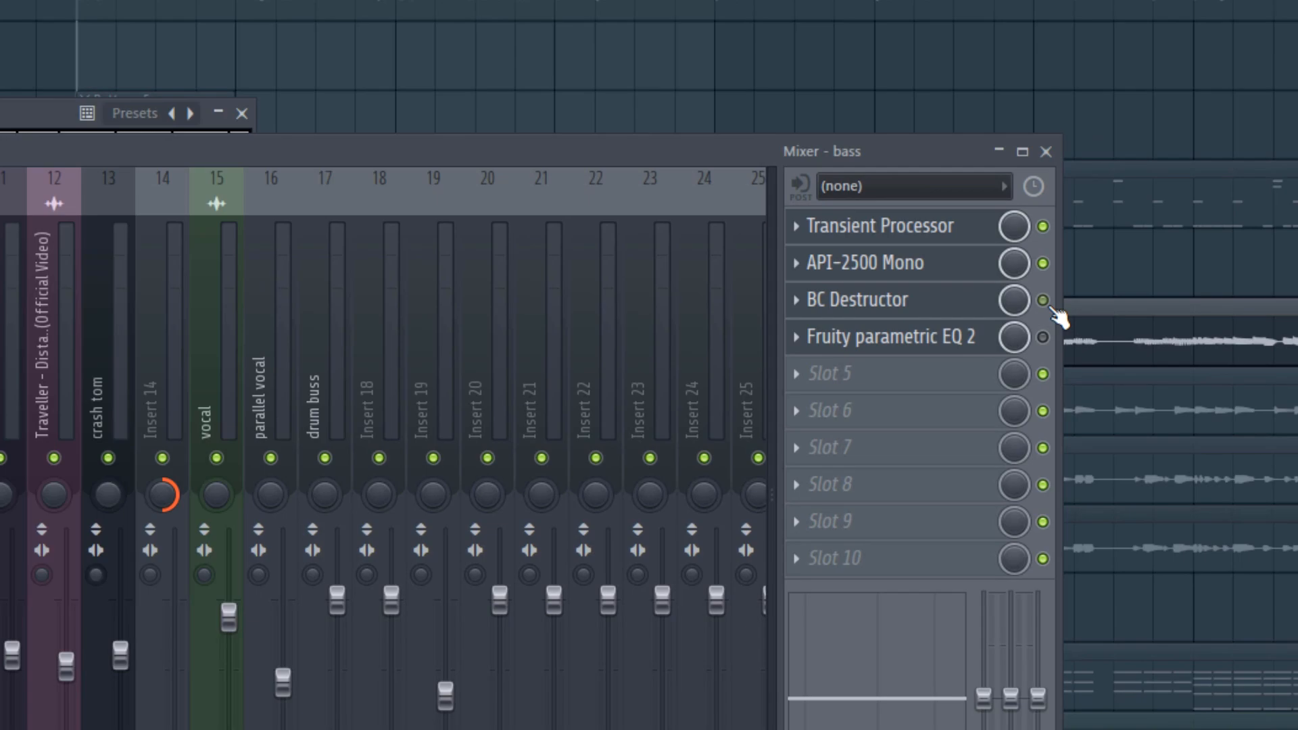
# Enable and open the bass's BC Destructor, look through its factory presets and listen with 70s Monolith Bite.
pyautogui.click(812, 293)
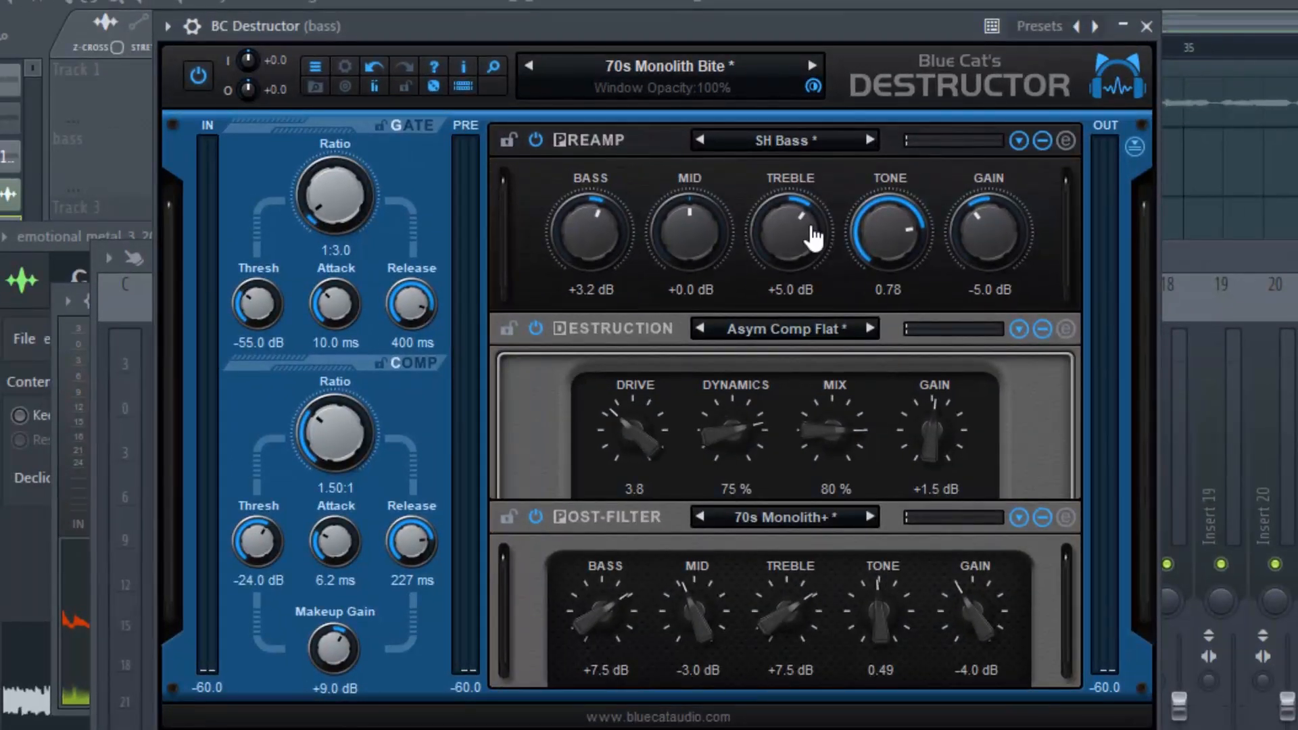
pyautogui.click(719, 85)
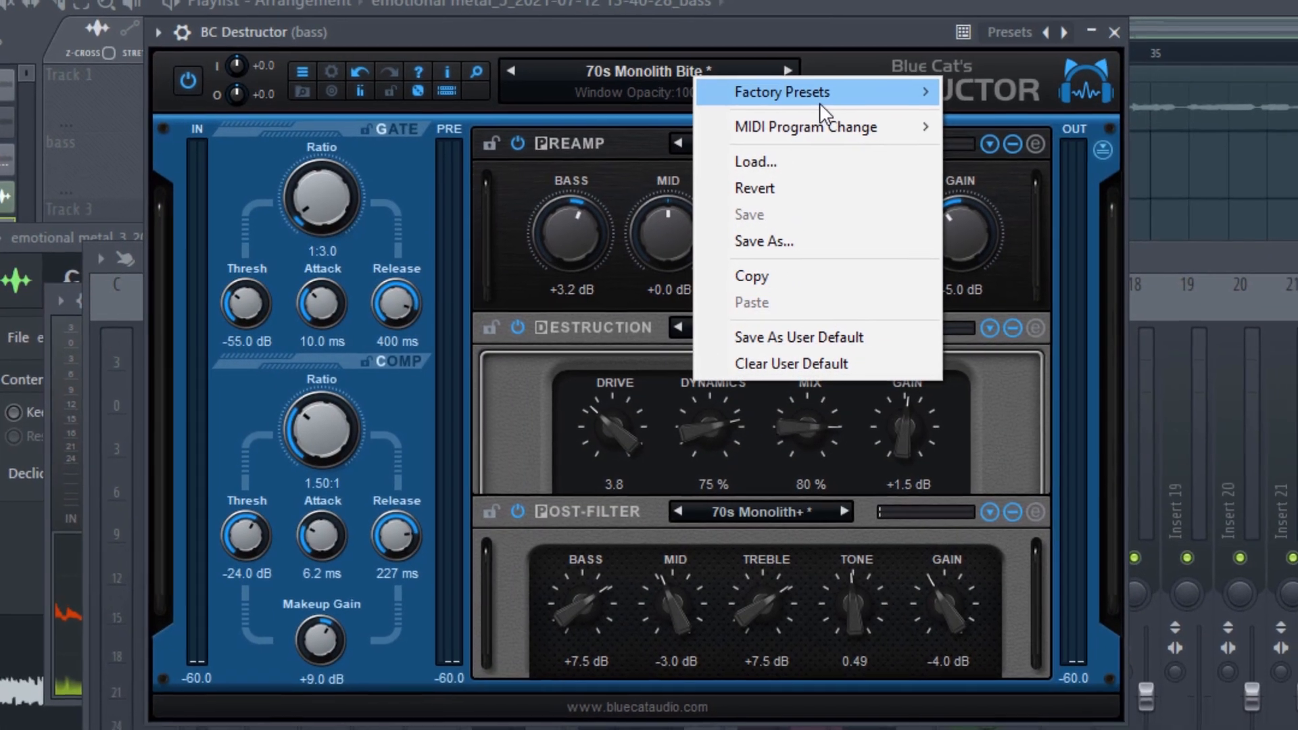
pyautogui.moveTo(913, 87)
pyautogui.moveTo(1104, 158)
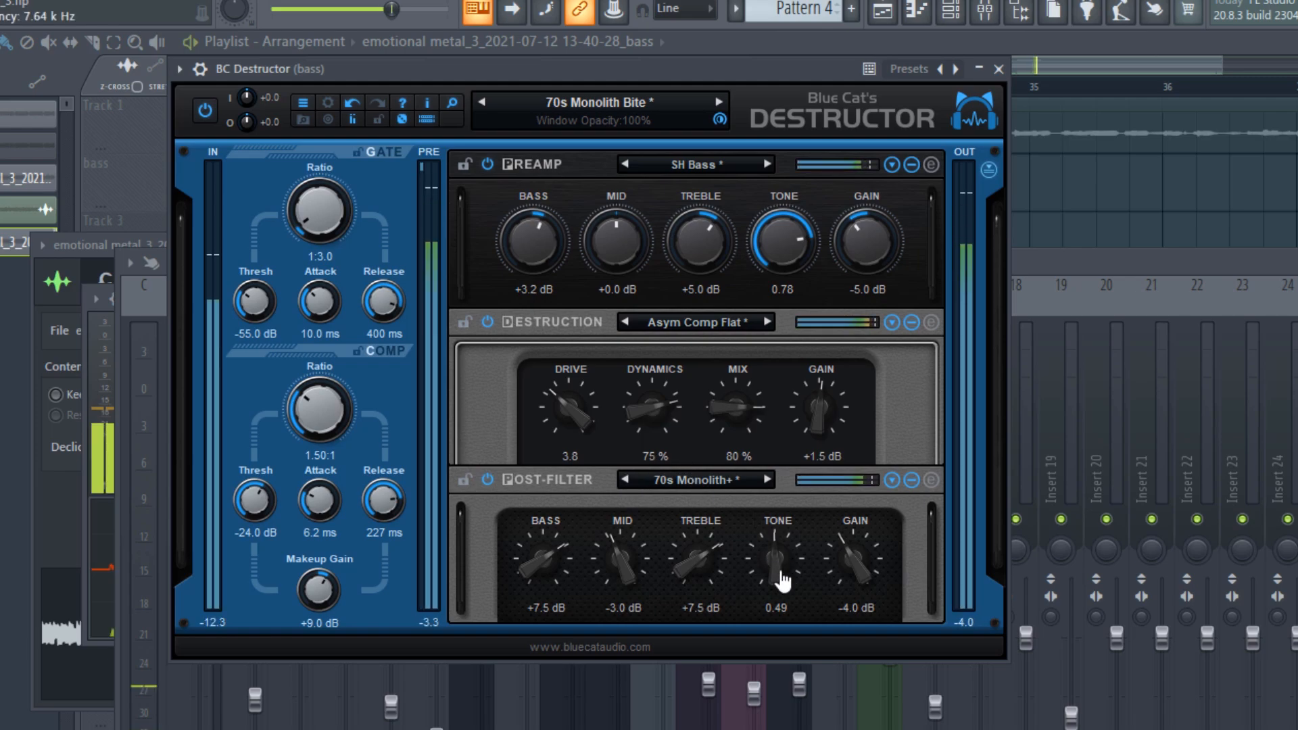
pyautogui.scroll(4, 733, 386)
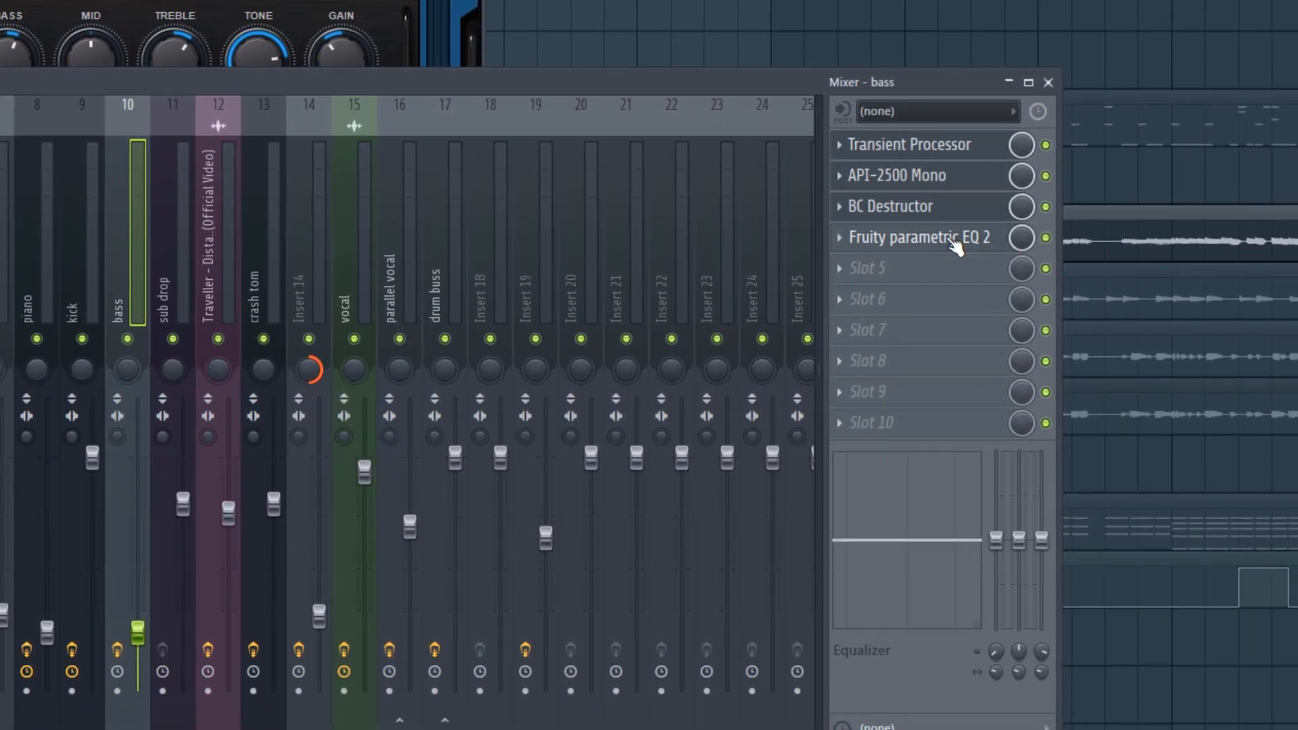
# Open the bass's Fruity parametric EQ 2 and play the track to examine how band 2 moves.
pyautogui.click(954, 240)
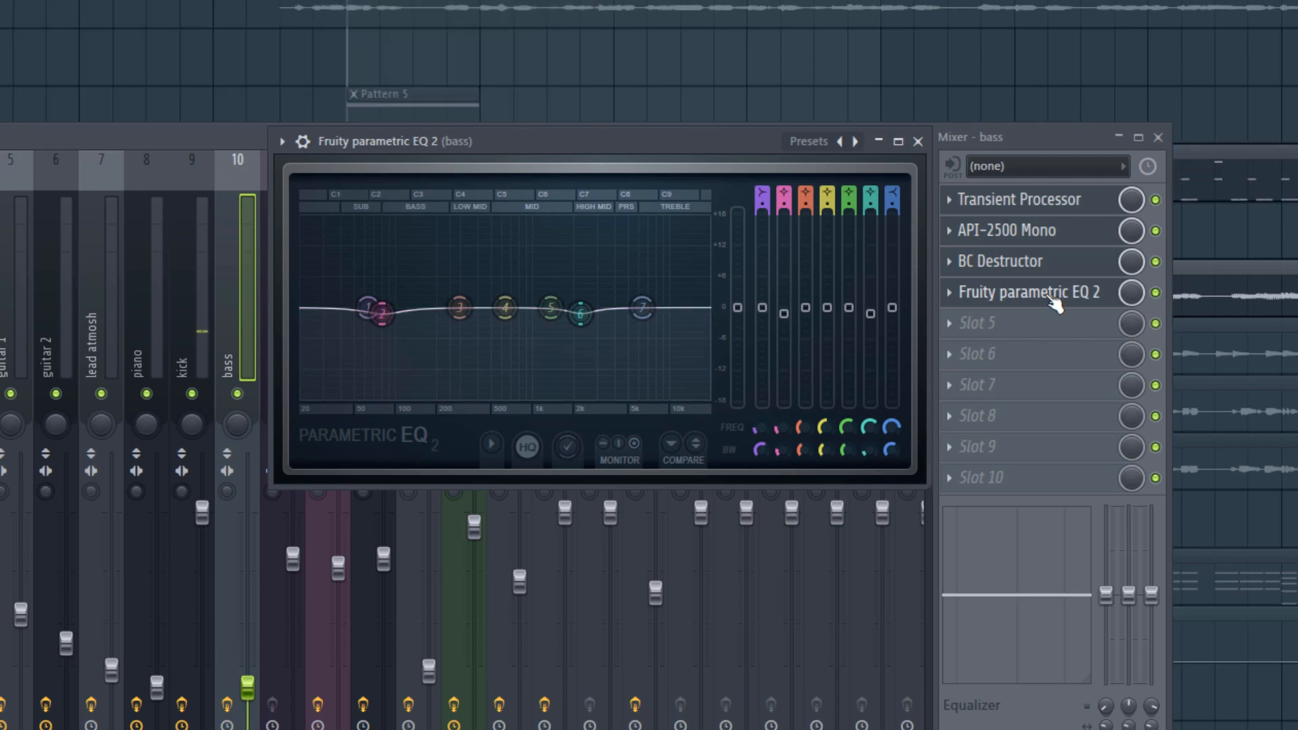
pyautogui.press('space')
pyautogui.moveTo(382, 313); pyautogui.dragTo(414, 333)
pyautogui.press('space')
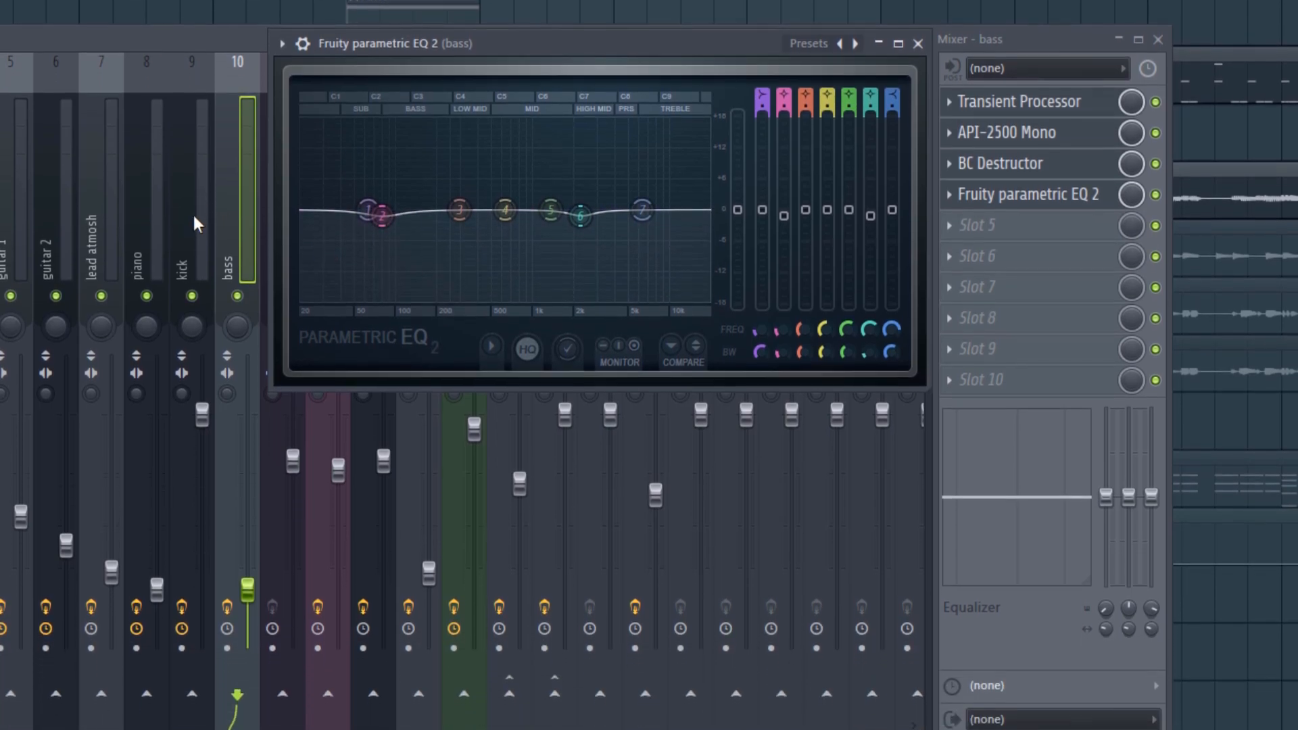
# Open the kick's Fruity peak controller, lower its peak Base to an output of 0.500, and close it.
pyautogui.click(194, 322)
pyautogui.click(1022, 372)
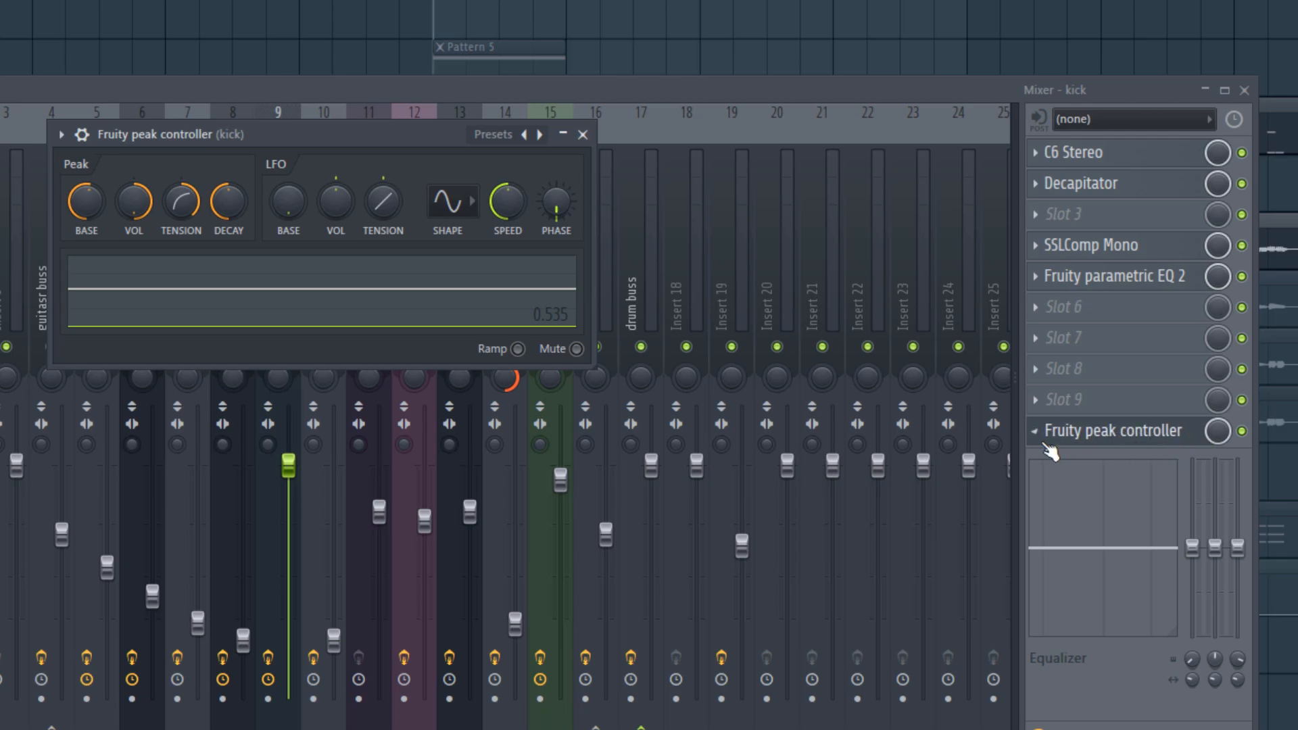
pyautogui.moveTo(90, 201); pyautogui.dragTo(90, 209)
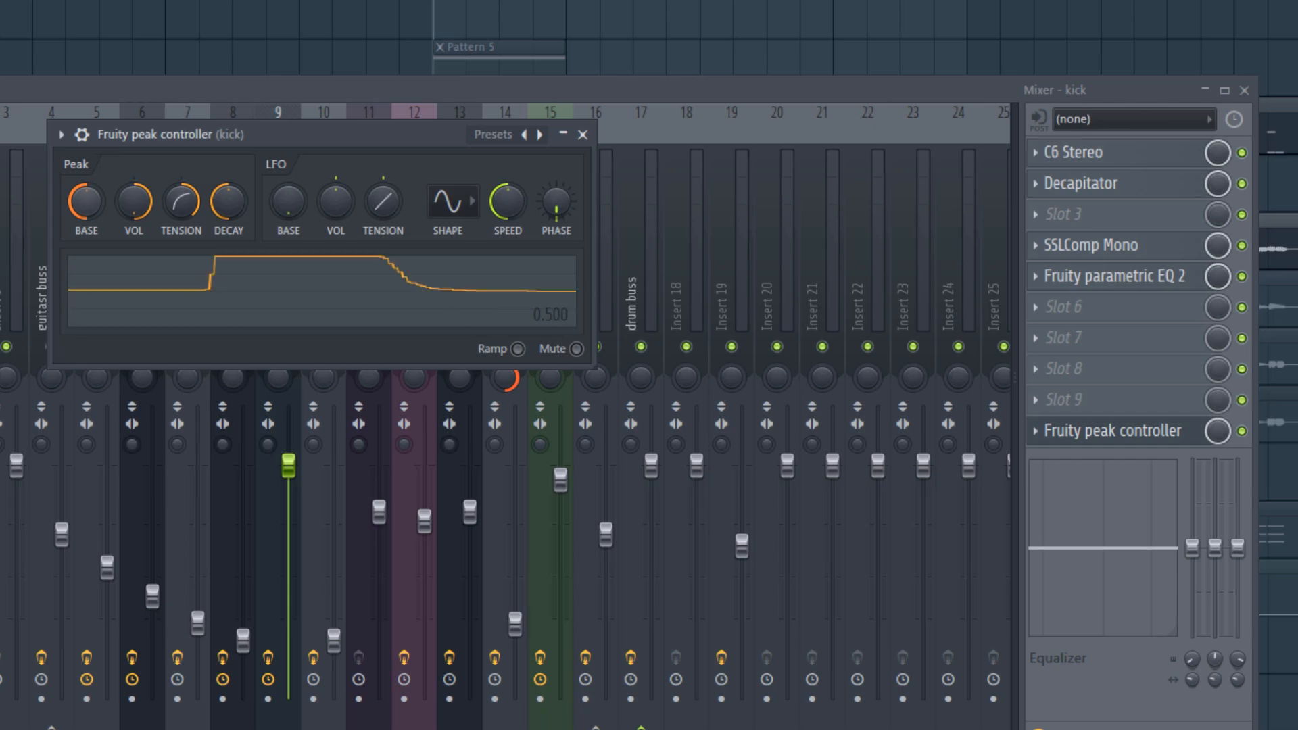
pyautogui.press('Escape')
# Link band 2's level in the bass's Fruity parametric EQ 2 to the kick's Peak ctrl - Peak with the Inverted mapping formula.
pyautogui.click(335, 287)
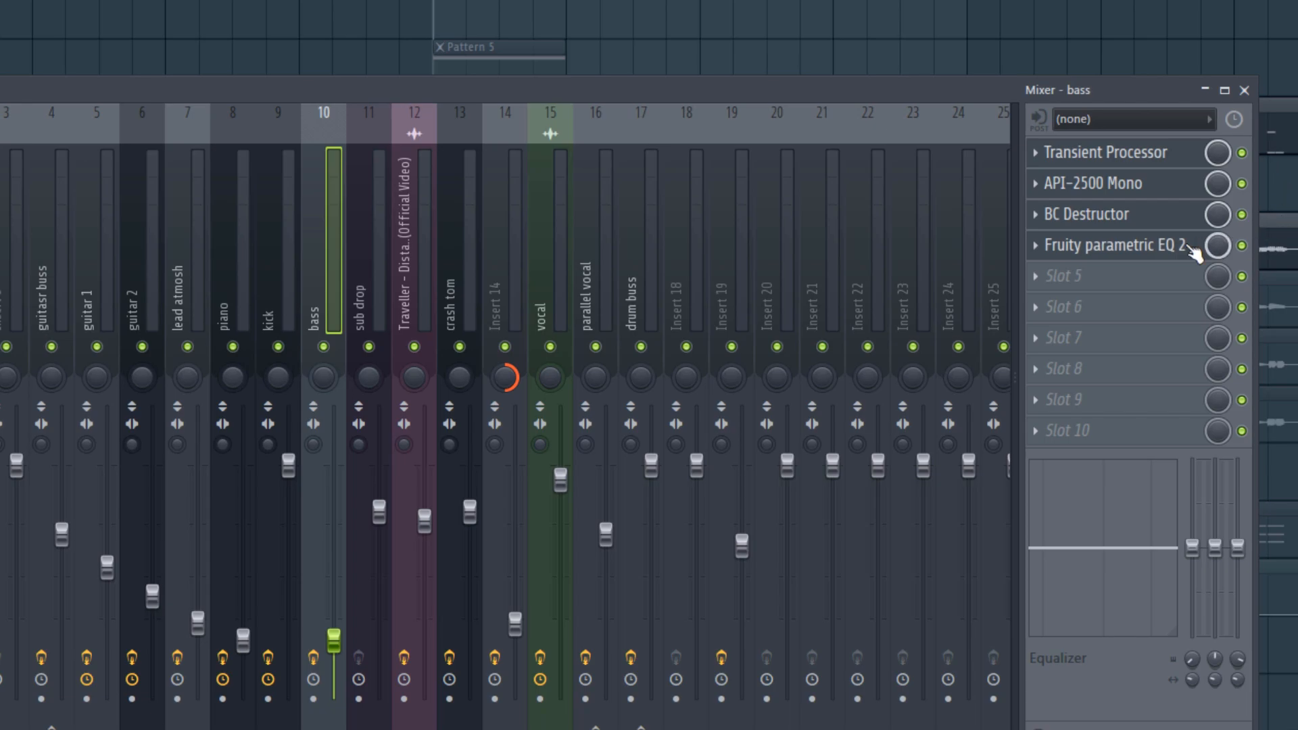
pyautogui.click(1178, 258)
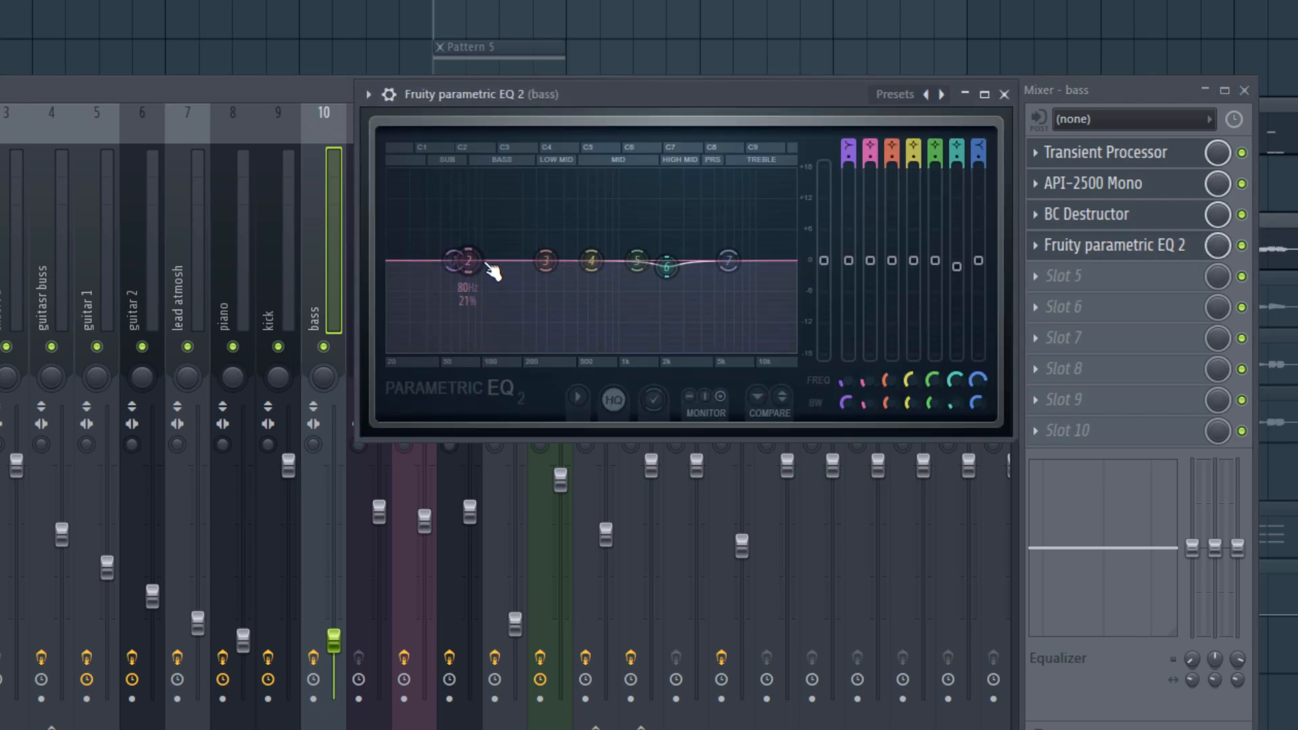
pyautogui.rightClick(871, 261)
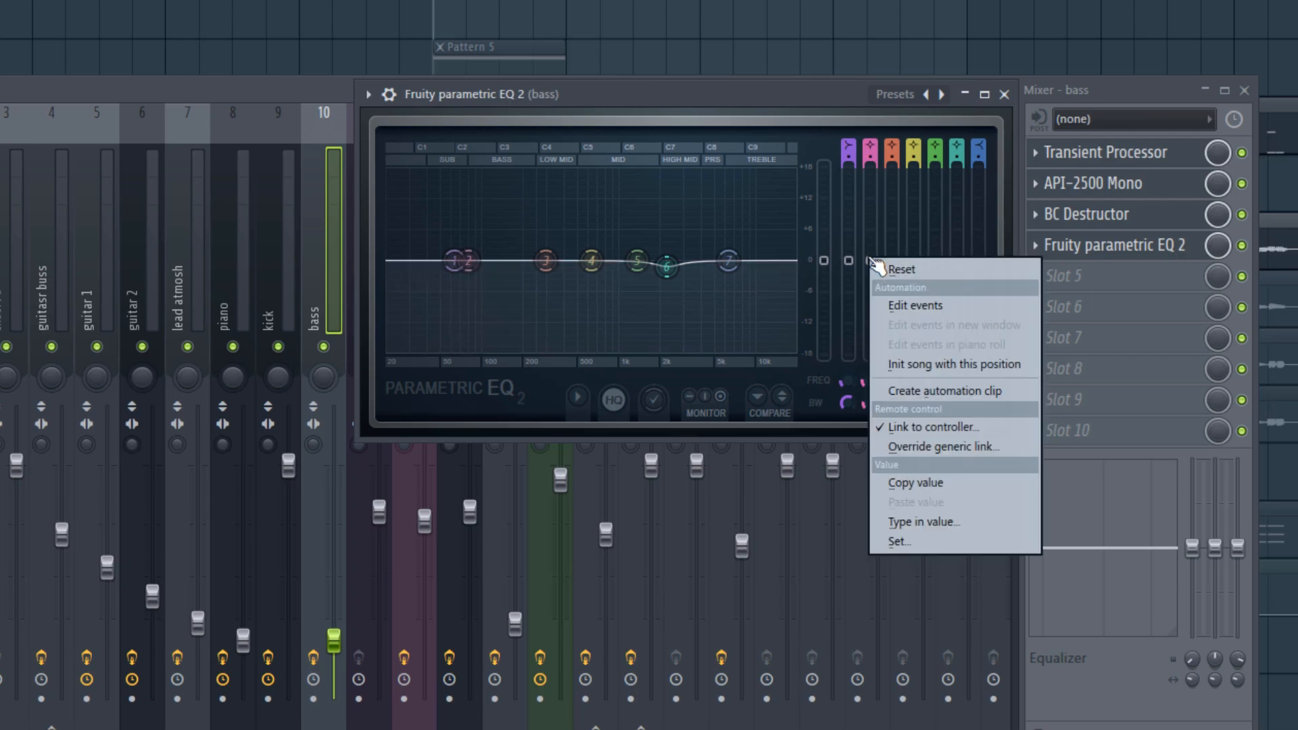
pyautogui.click(920, 426)
pyautogui.click(589, 301)
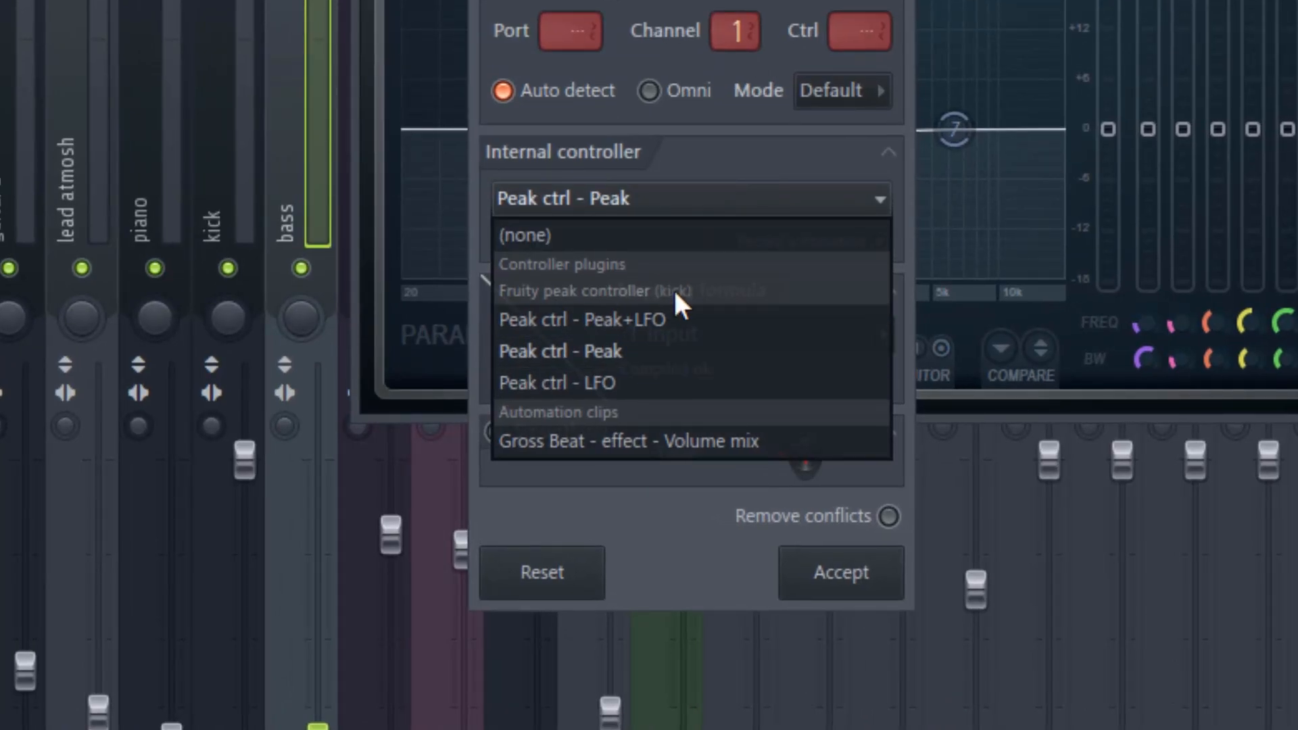
pyautogui.click(599, 351)
pyautogui.click(871, 330)
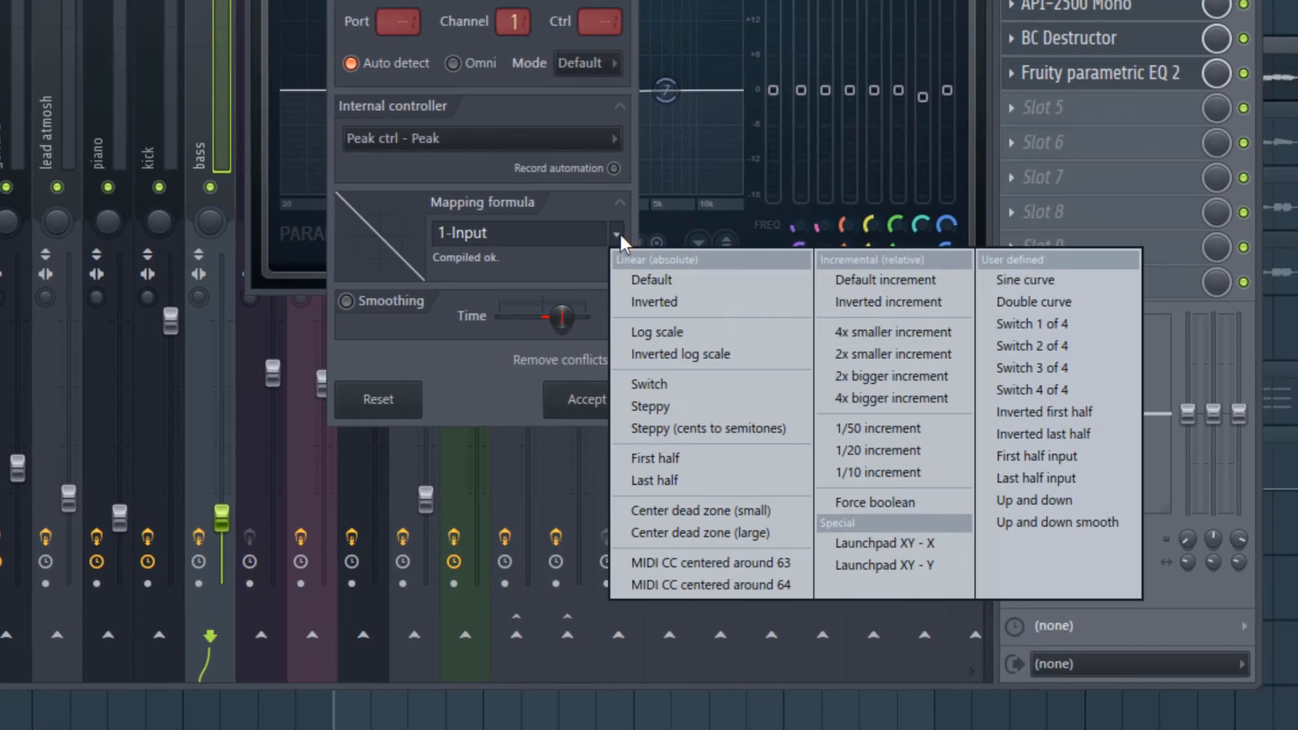
pyautogui.click(632, 304)
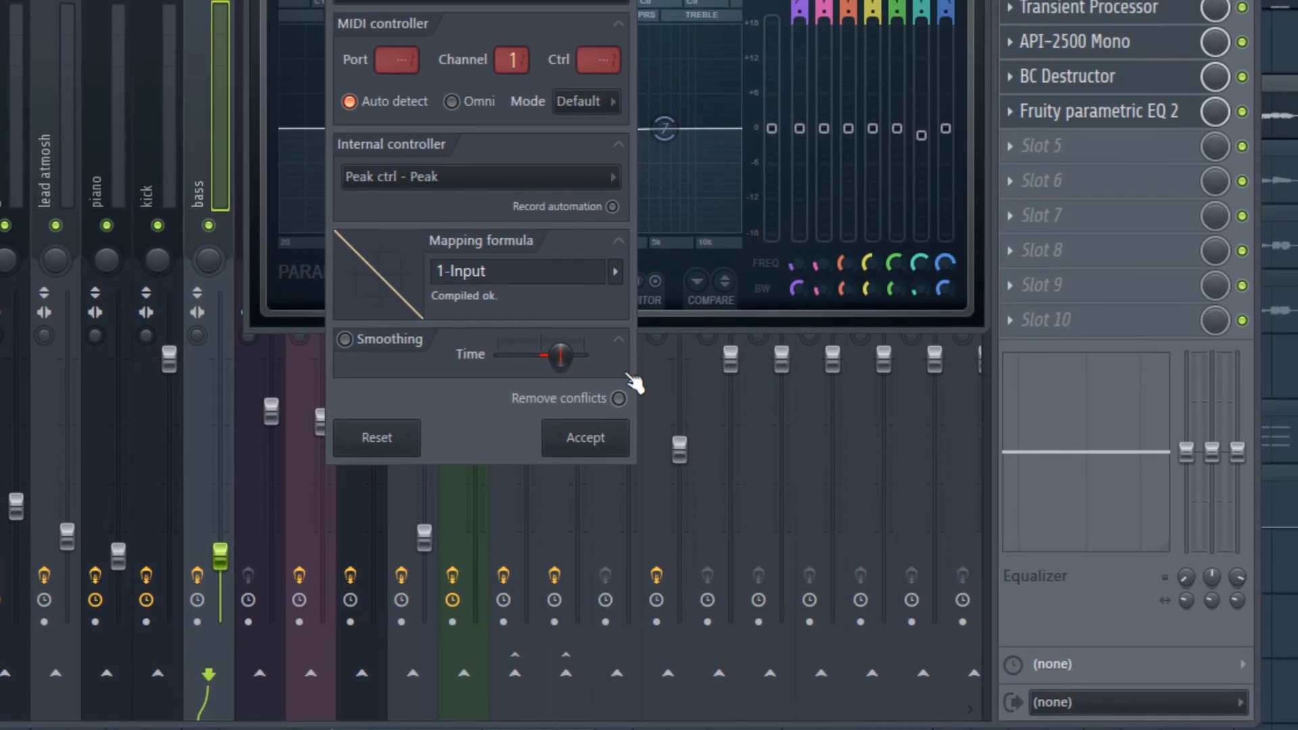
pyautogui.click(601, 406)
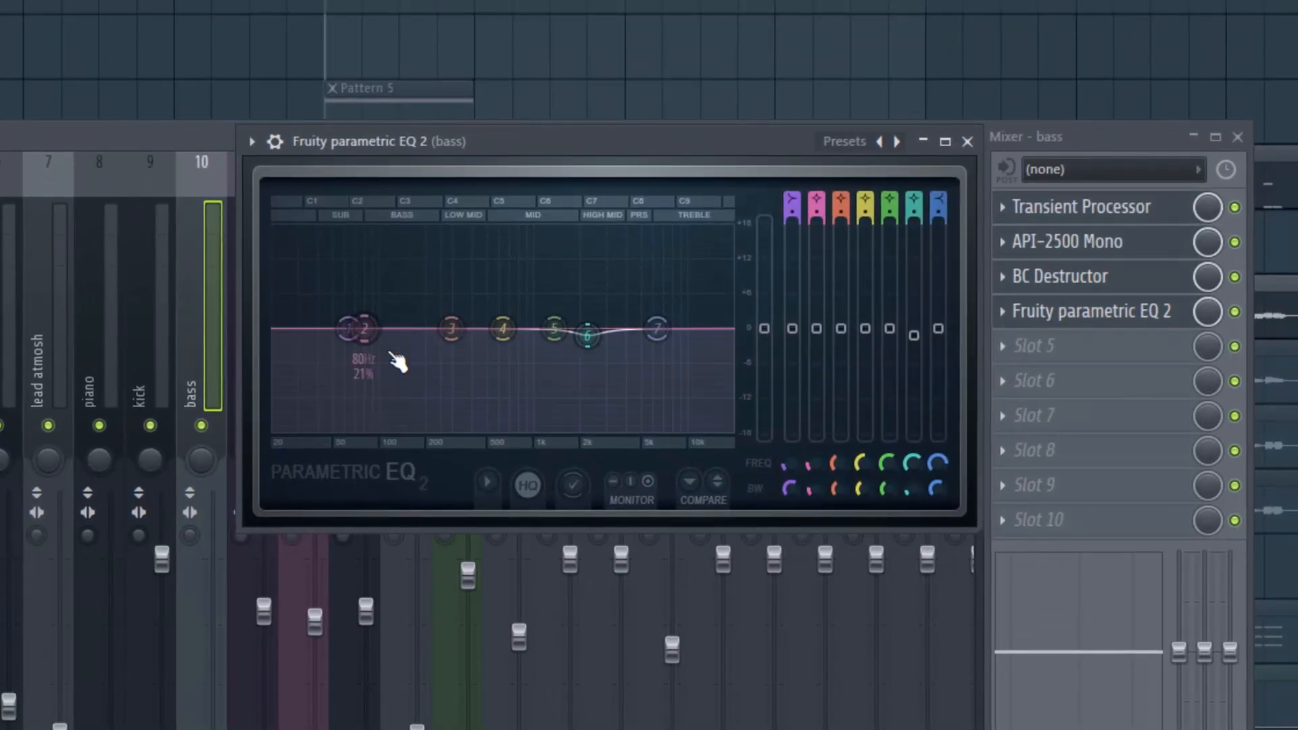
# Open the kick's Fruity peak controller and arrange it beside the bass's Fruity parametric EQ 2.
pyautogui.click(148, 319)
pyautogui.click(1021, 520)
pyautogui.click(843, 196)
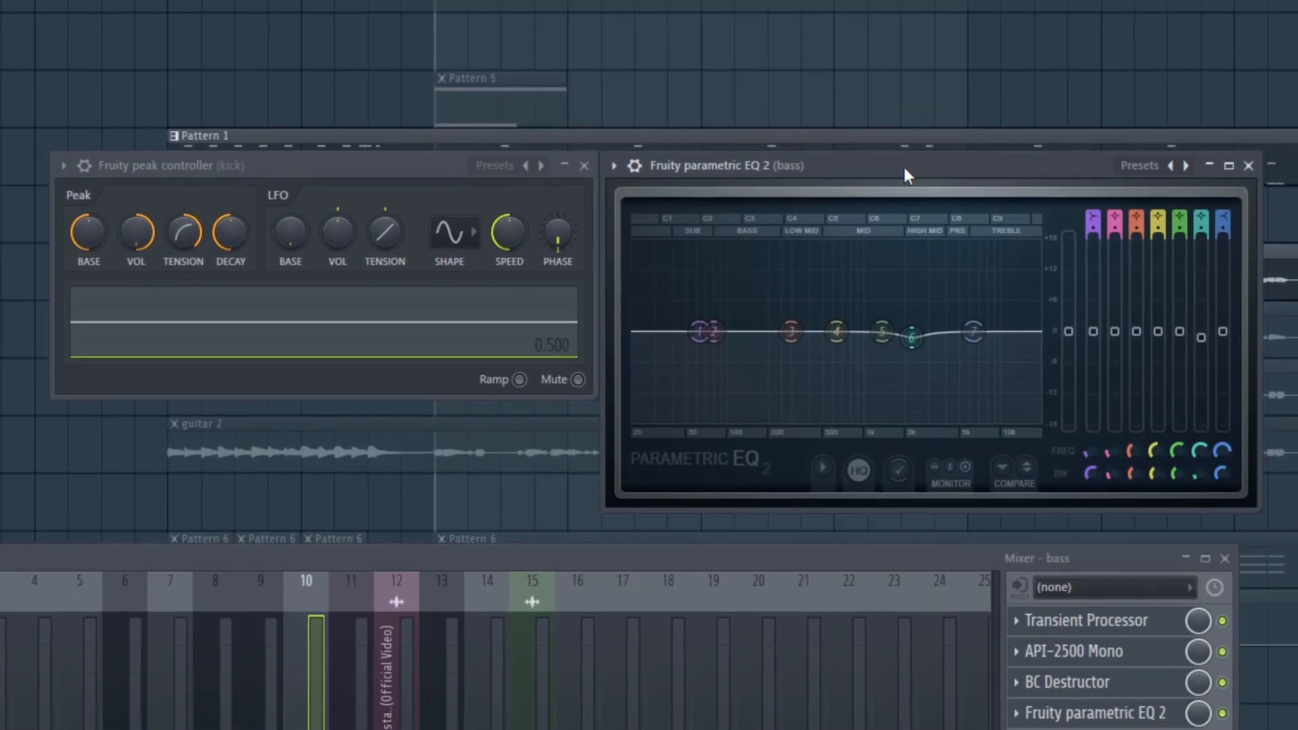
# Try a higher peak Base on the kick's controller, settle it at about 0.54, and play the track to check the bass ducking.
pyautogui.click(111, 251)
pyautogui.press('space')
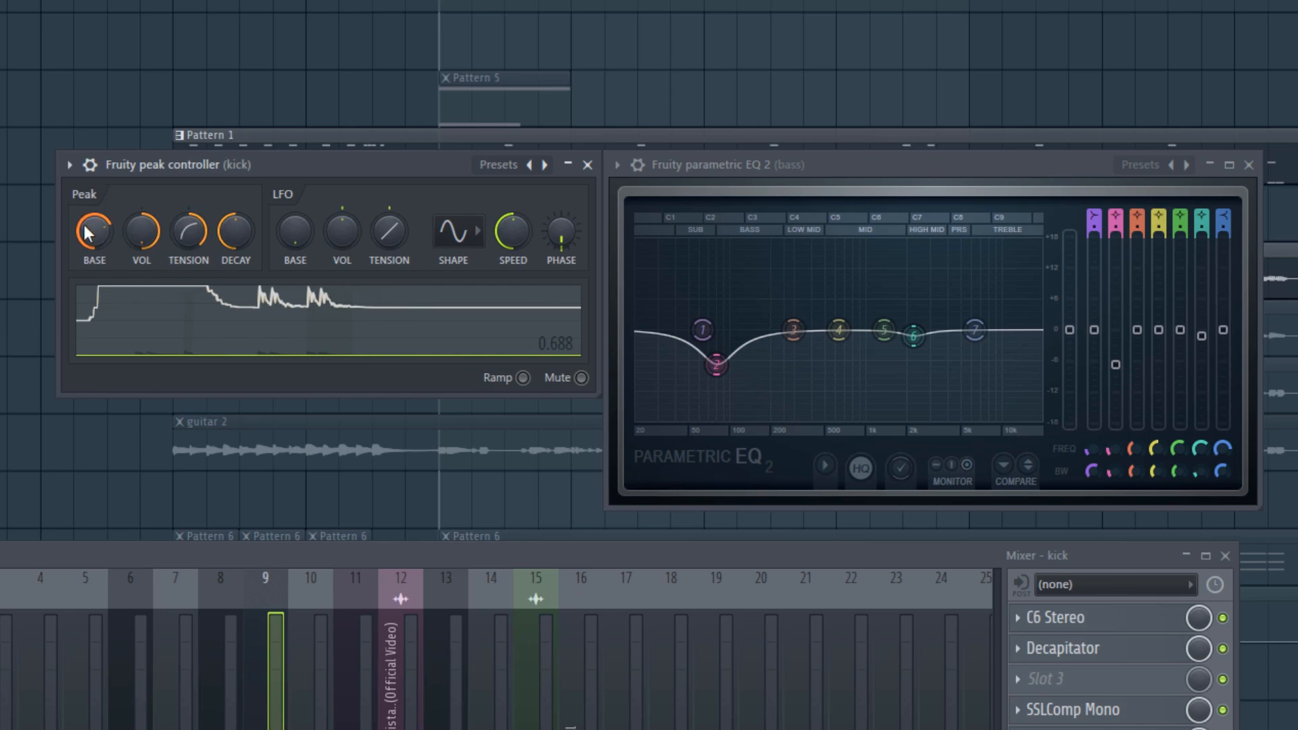
pyautogui.moveTo(90, 232); pyautogui.dragTo(89, 253)
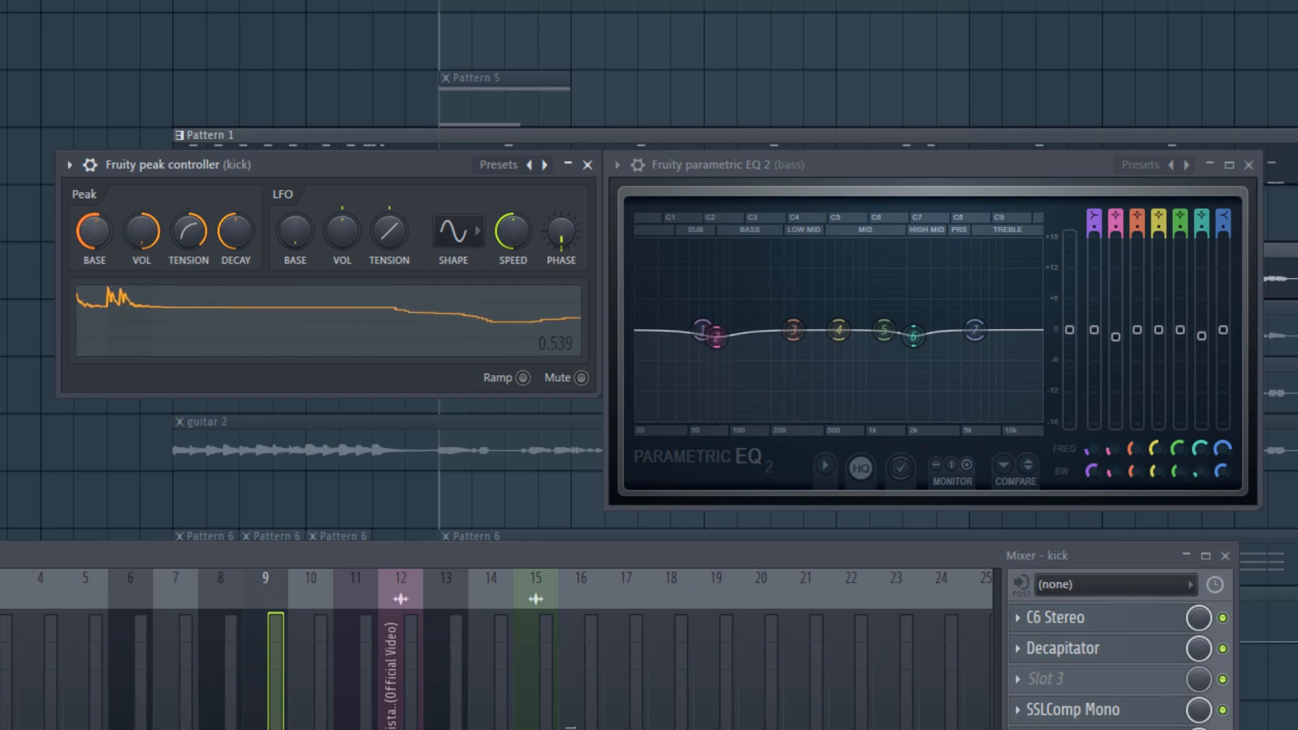
pyautogui.press('space')
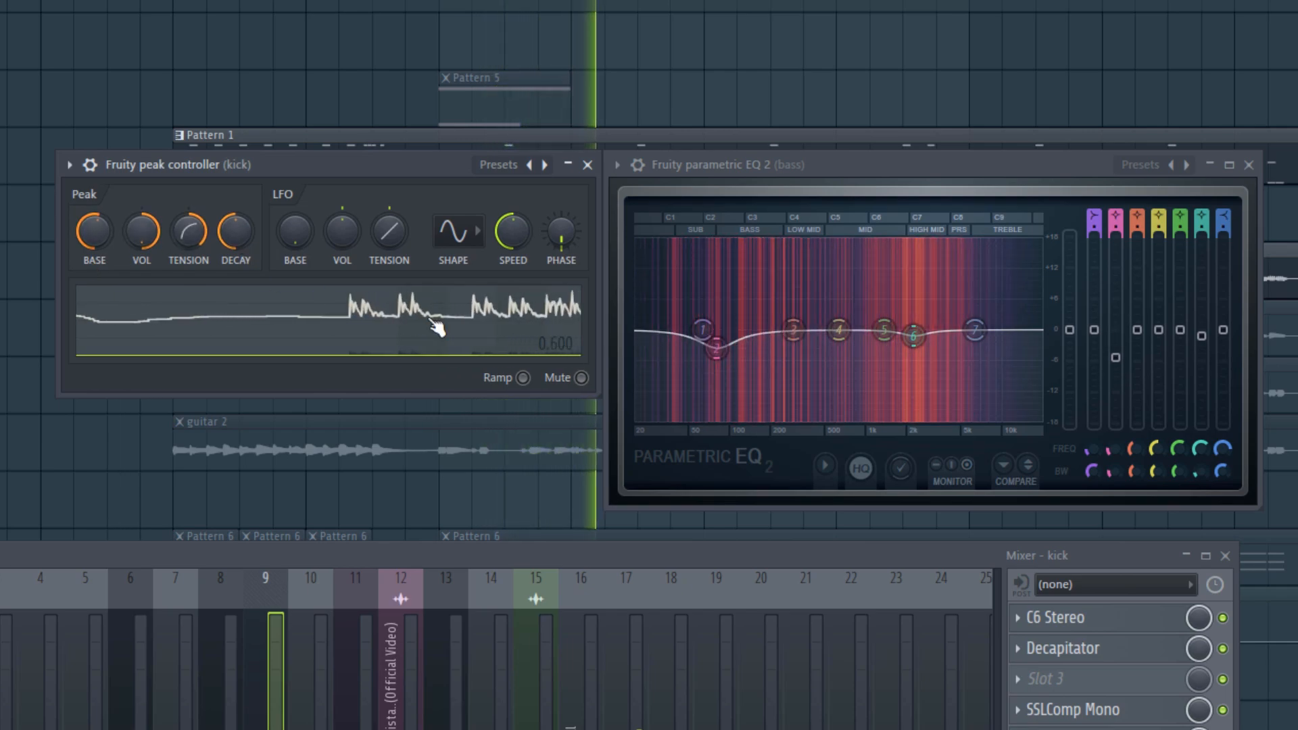
pyautogui.press('space')
# Compare the peak controller's curved and linear Tension during playback, then restore the curved setting and stop the track.
pyautogui.moveTo(192, 240); pyautogui.dragTo(192, 236)
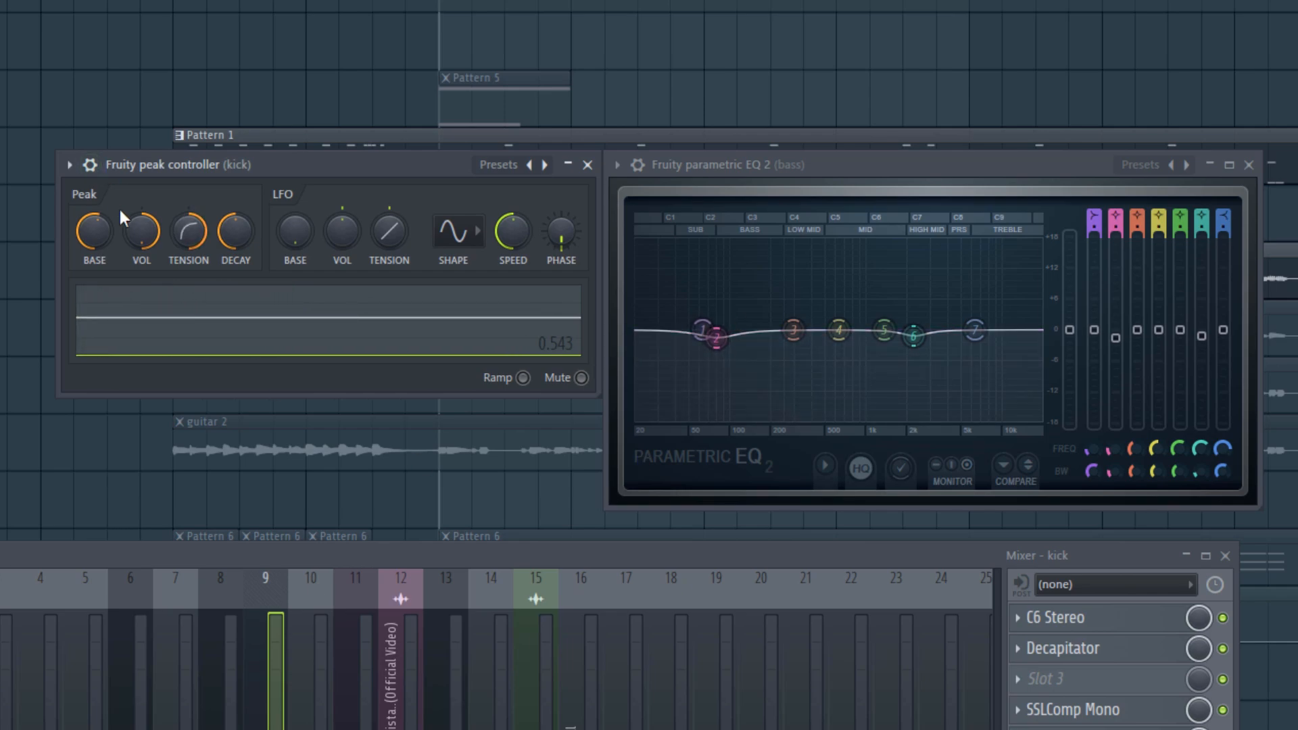
pyautogui.press('space')
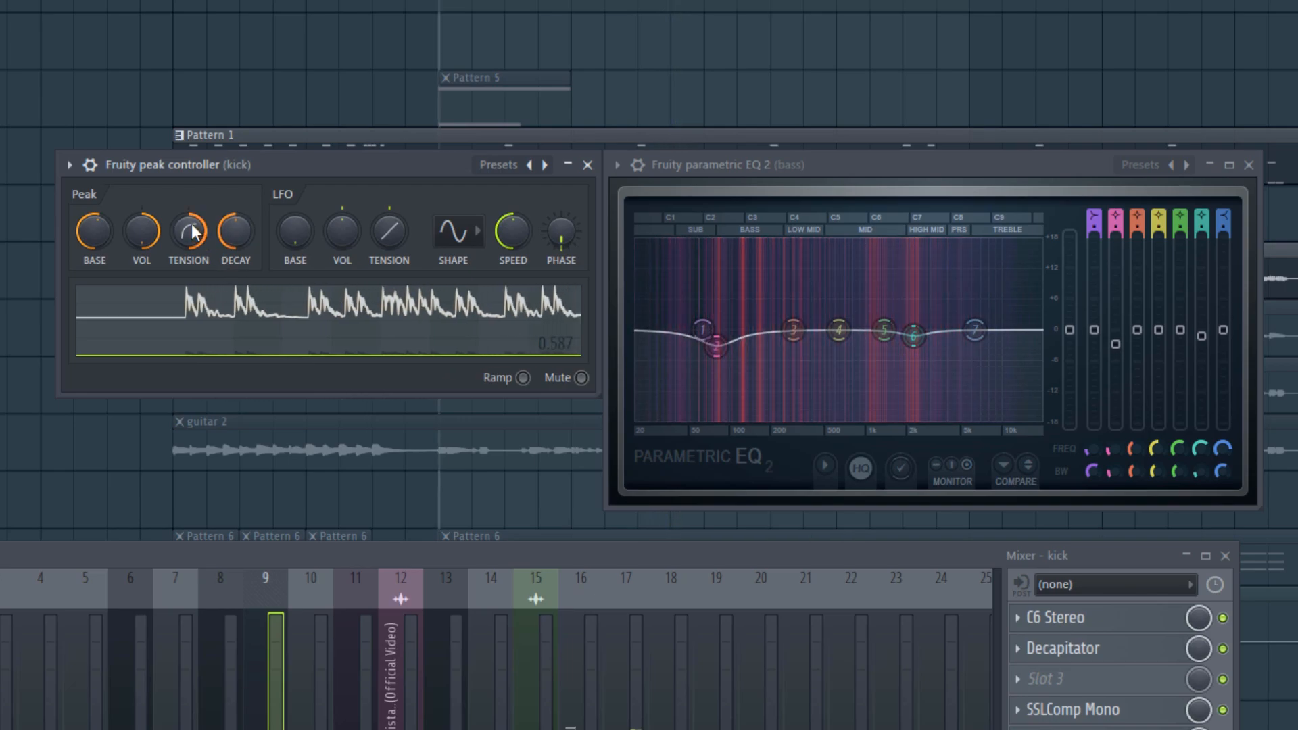
pyautogui.press('space')
pyautogui.moveTo(189, 231); pyautogui.dragTo(188, 209)
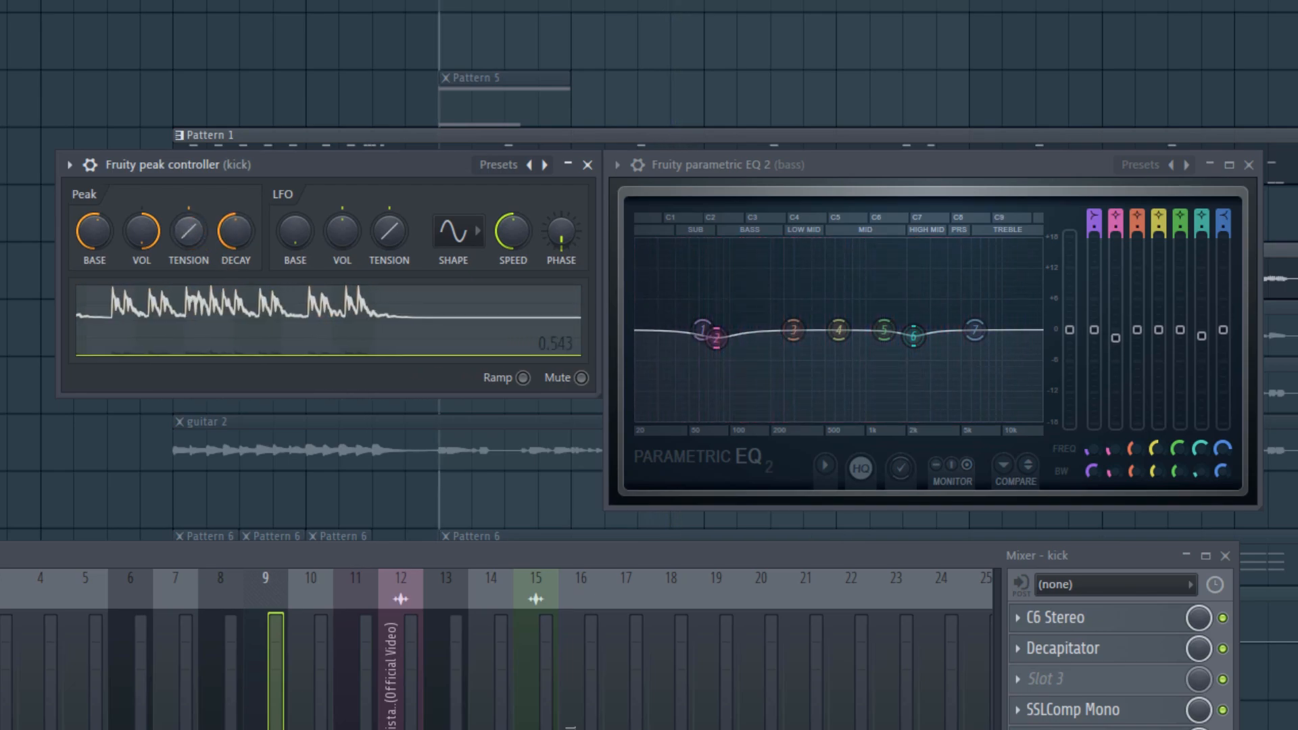
pyautogui.press('space')
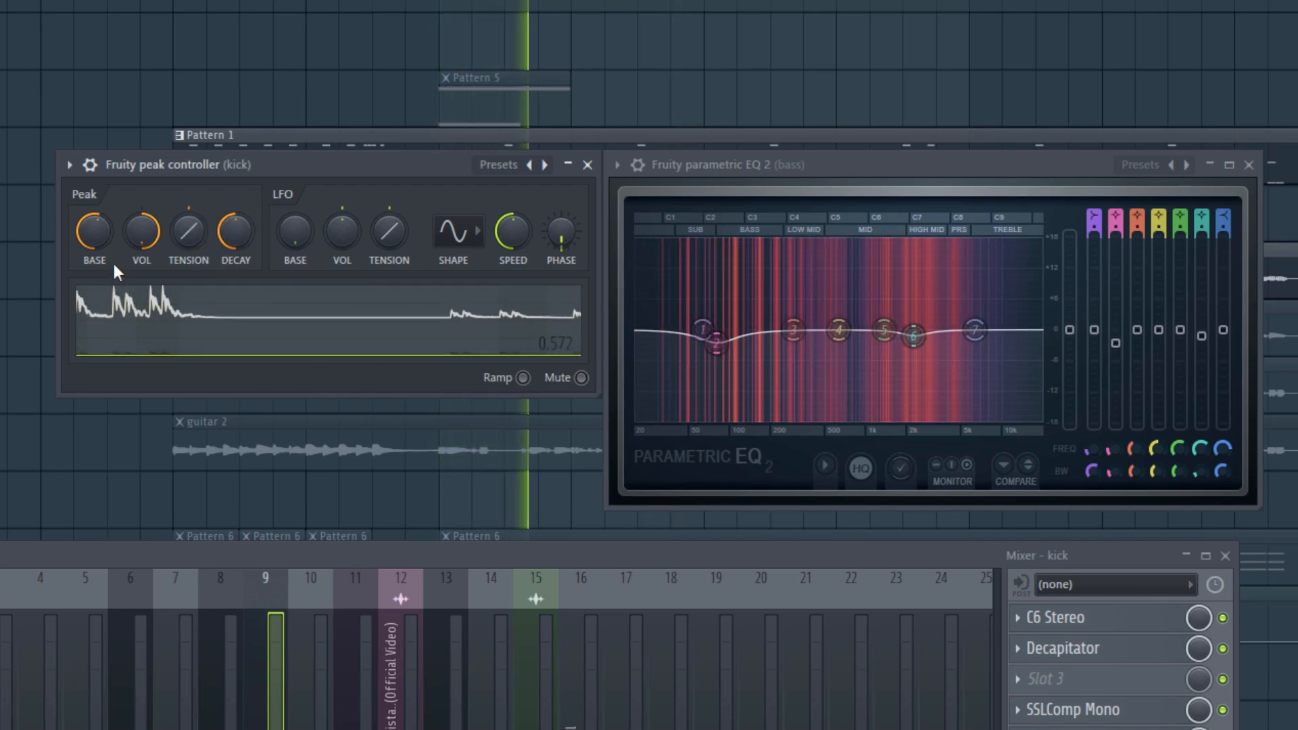
pyautogui.moveTo(189, 231); pyautogui.dragTo(188, 252)
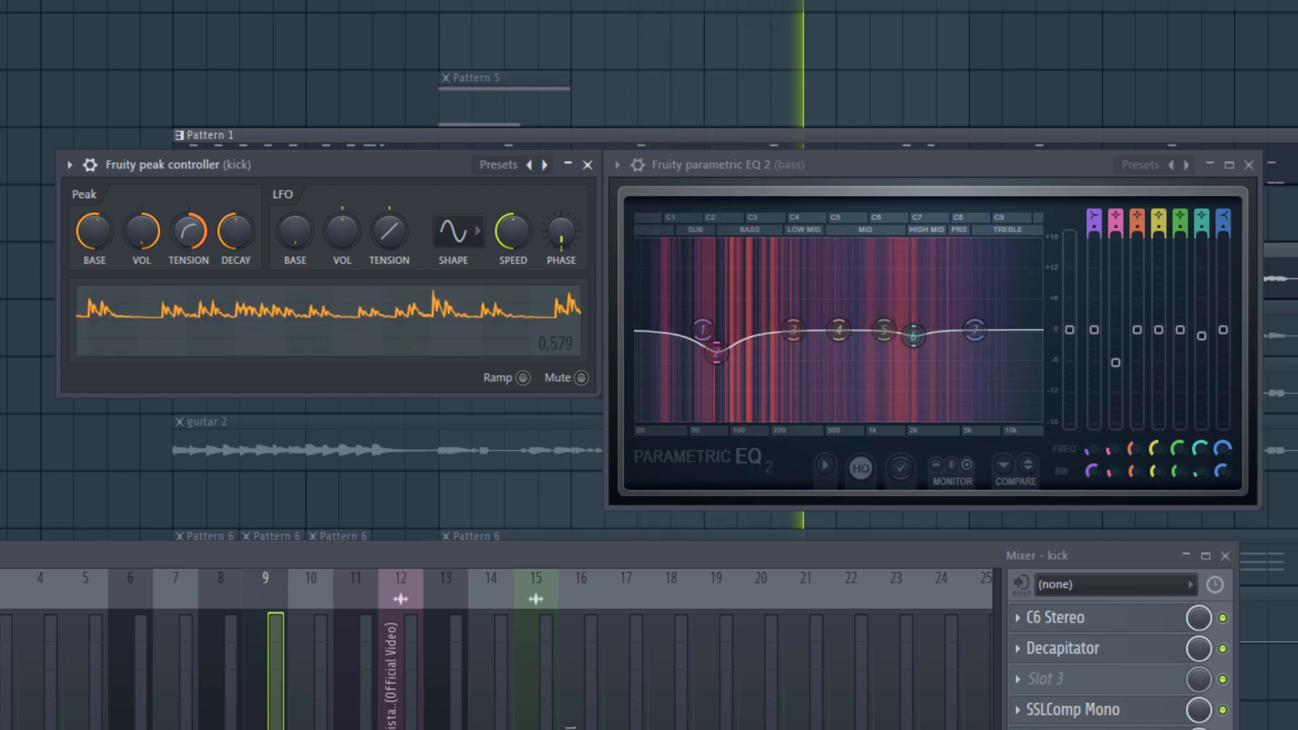
pyautogui.press('space')
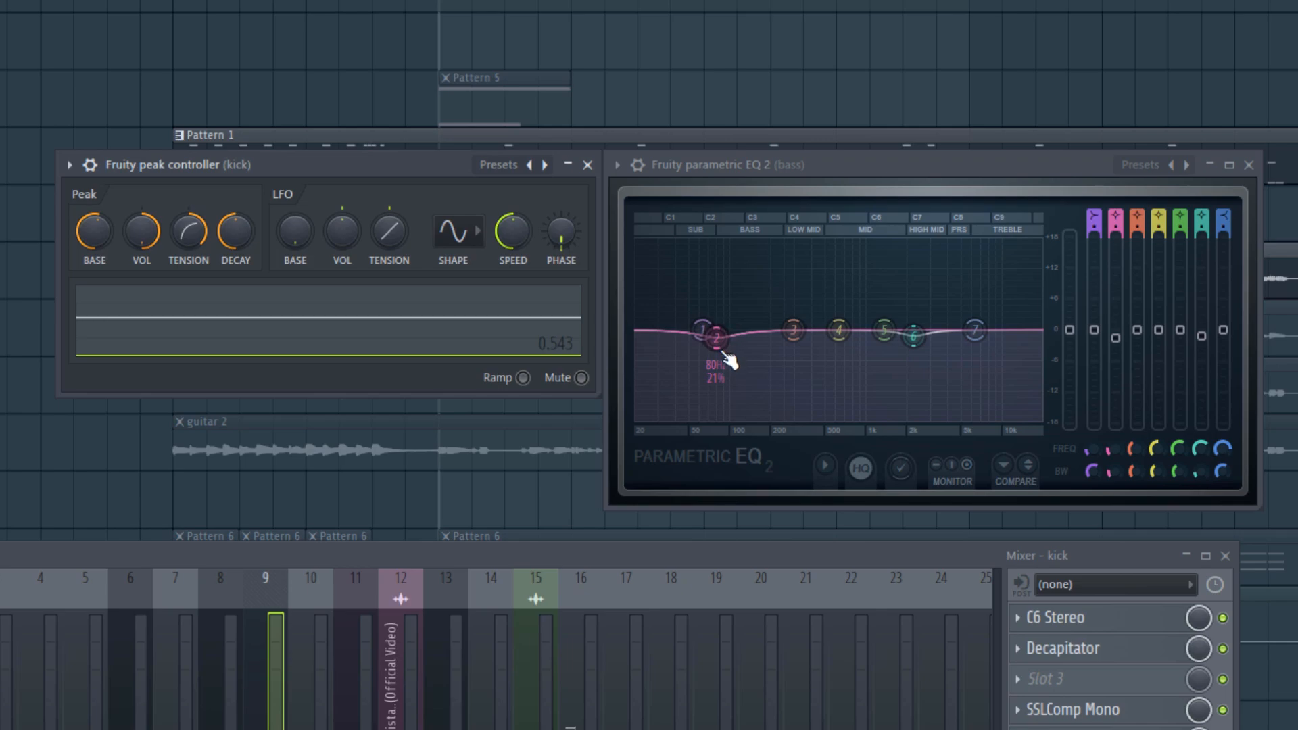
# Play the track and examine how the kick's peak controller moves band 2 of the bass's Fruity parametric EQ 2.
pyautogui.press('space')
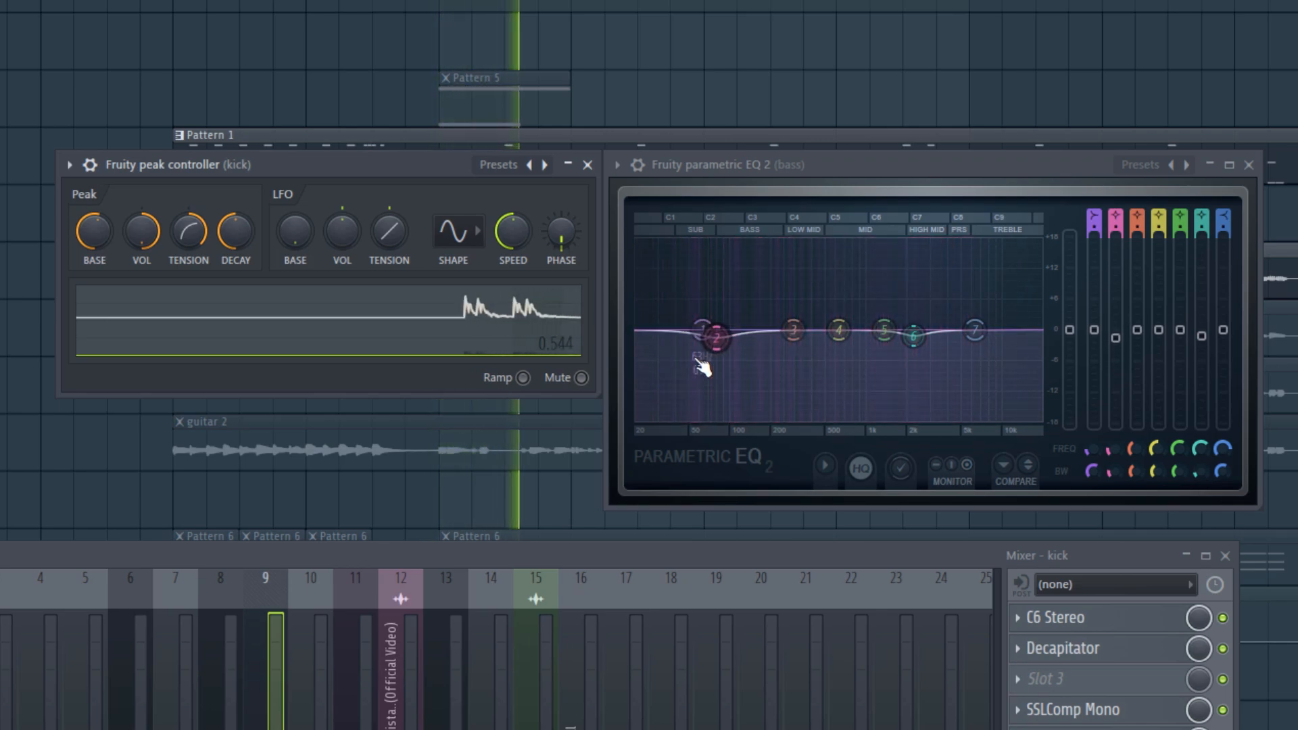
pyautogui.press('space')
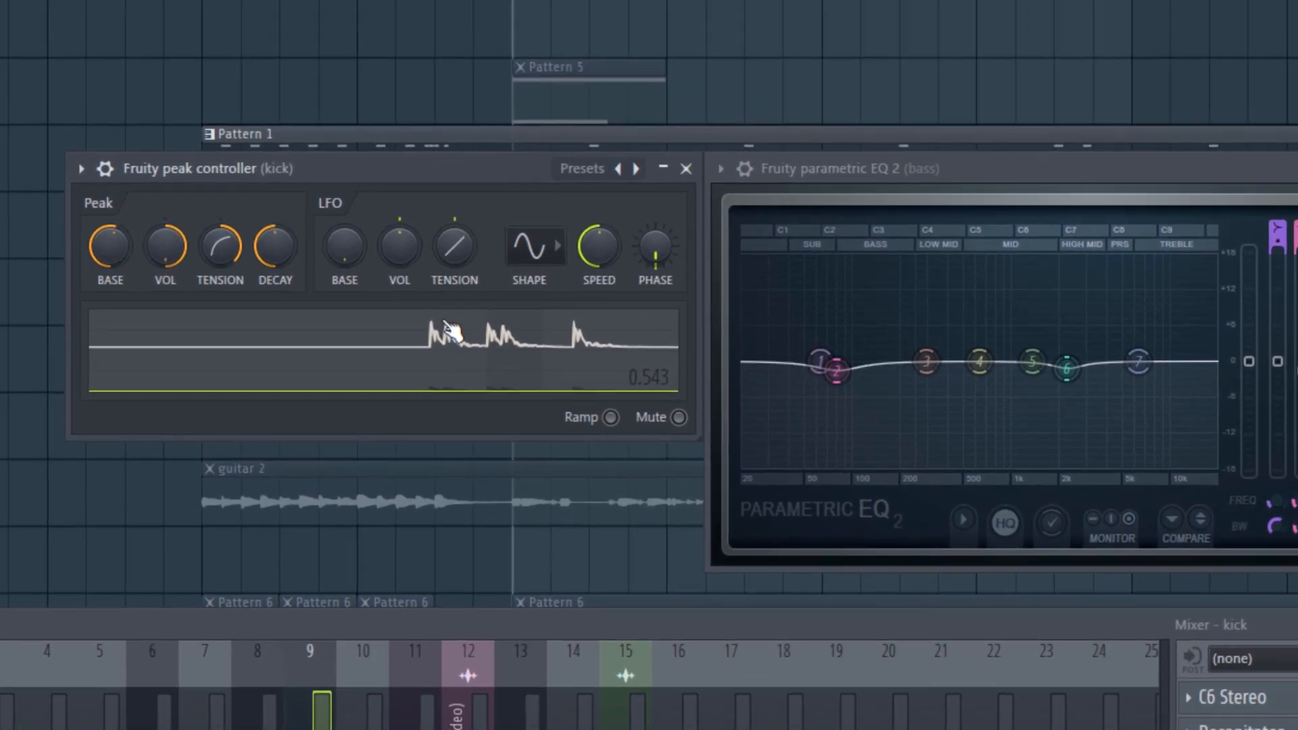
pyautogui.press('space')
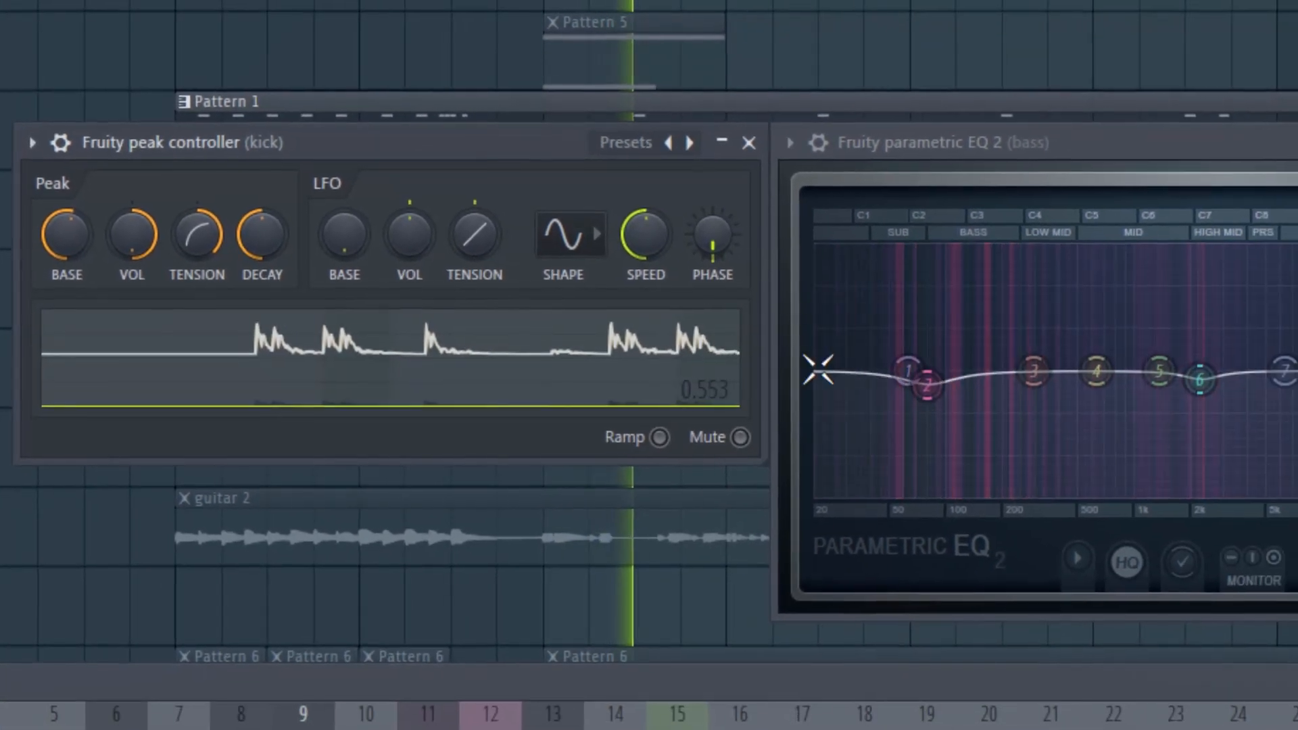
pyautogui.moveTo(1081, 436); pyautogui.dragTo(1125, 480)
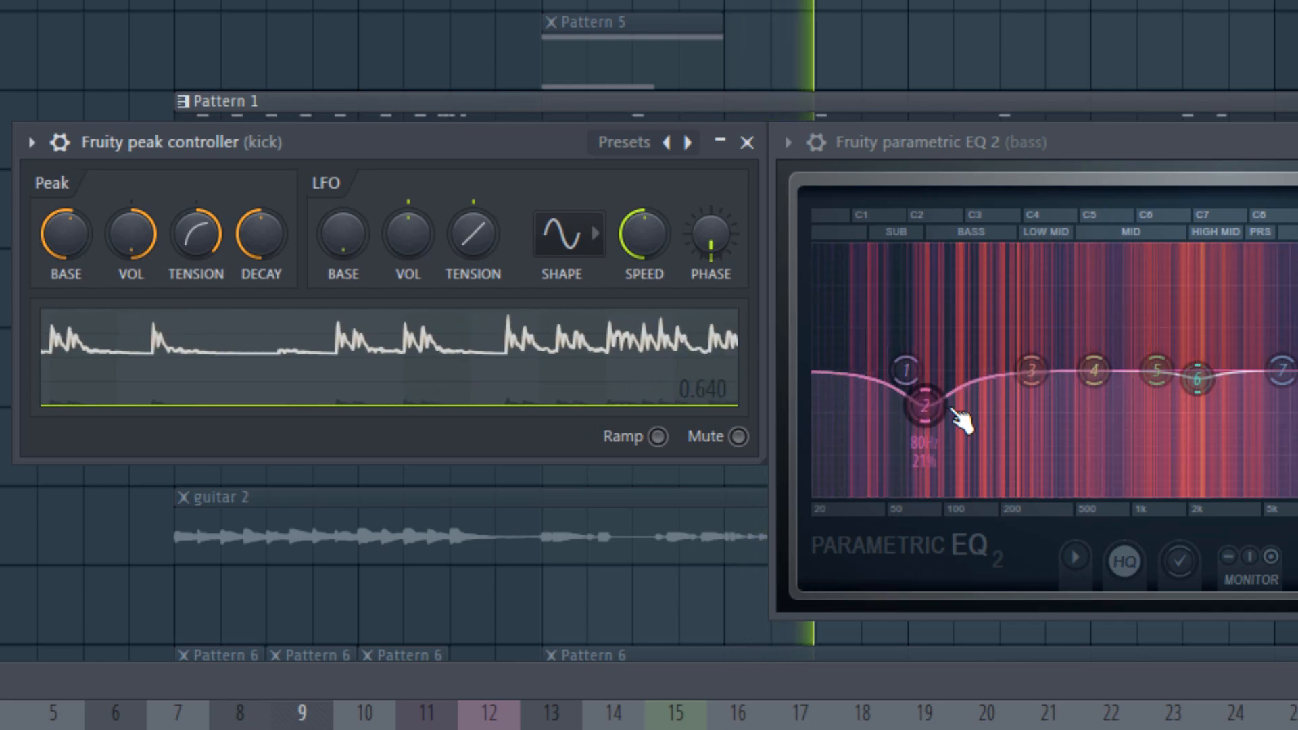
pyautogui.moveTo(944, 405); pyautogui.dragTo(913, 378)
pyautogui.press('space')
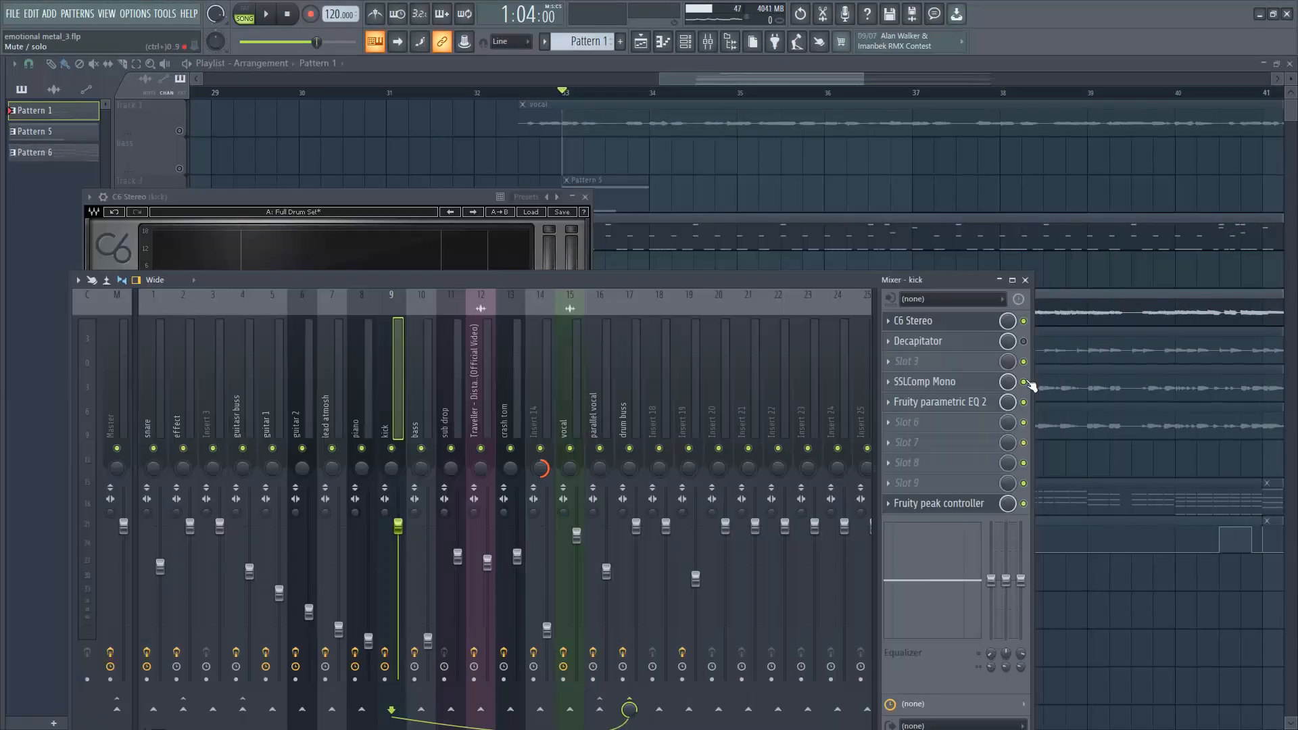
# Open the kick's C6 Stereo, load its Full Drum Set drum preset, and play the track.
pyautogui.click(965, 330)
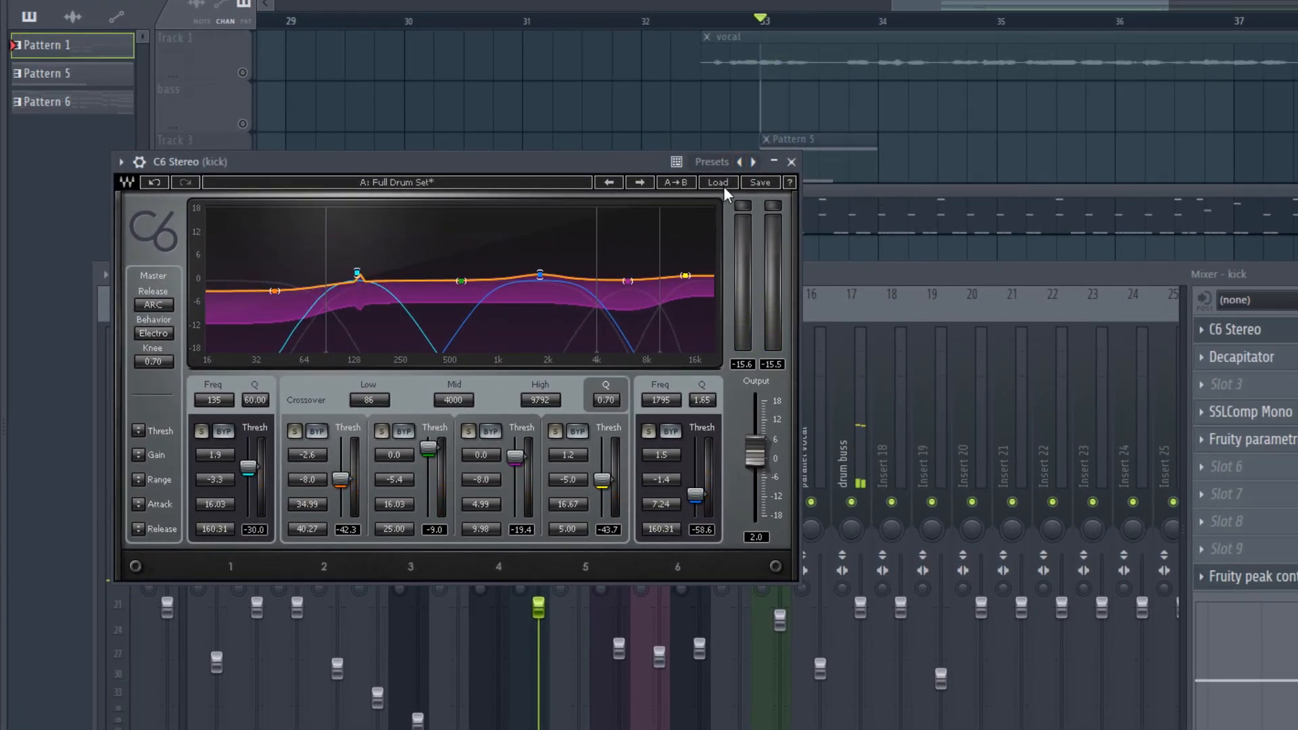
pyautogui.click(720, 182)
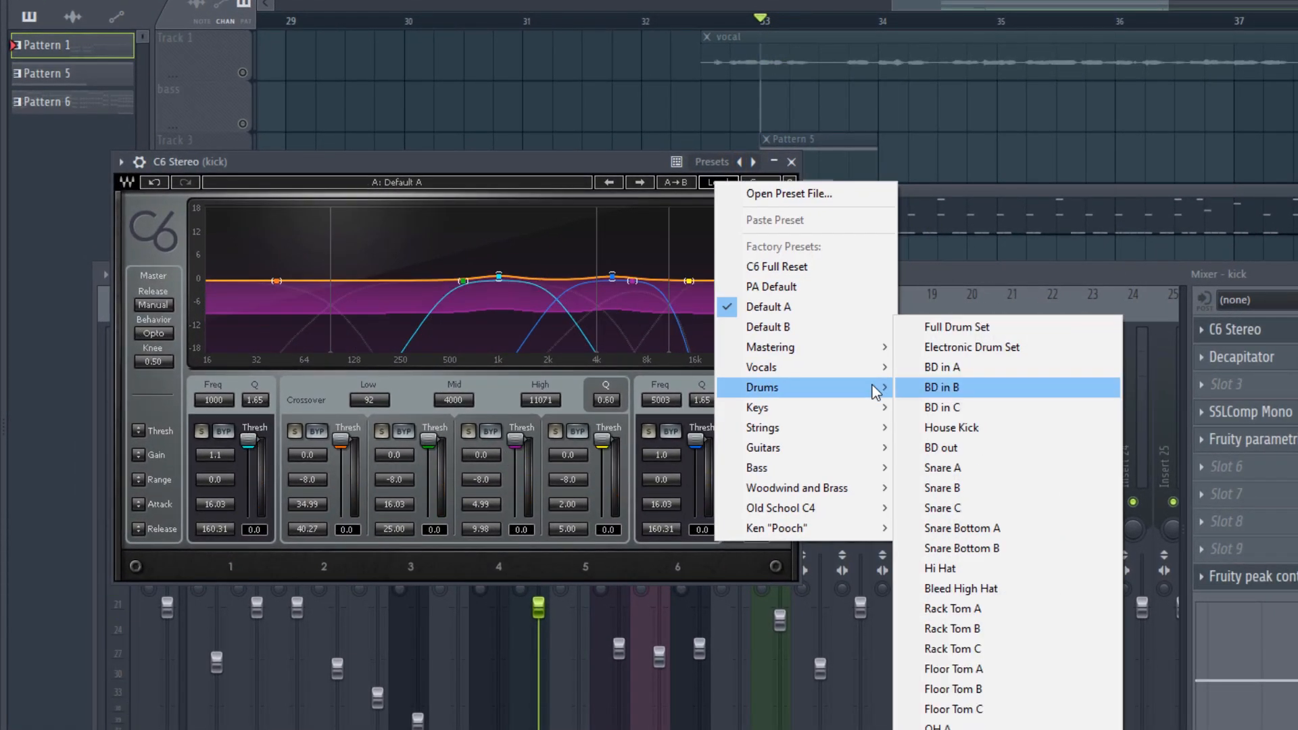
pyautogui.click(968, 331)
pyautogui.press('space')
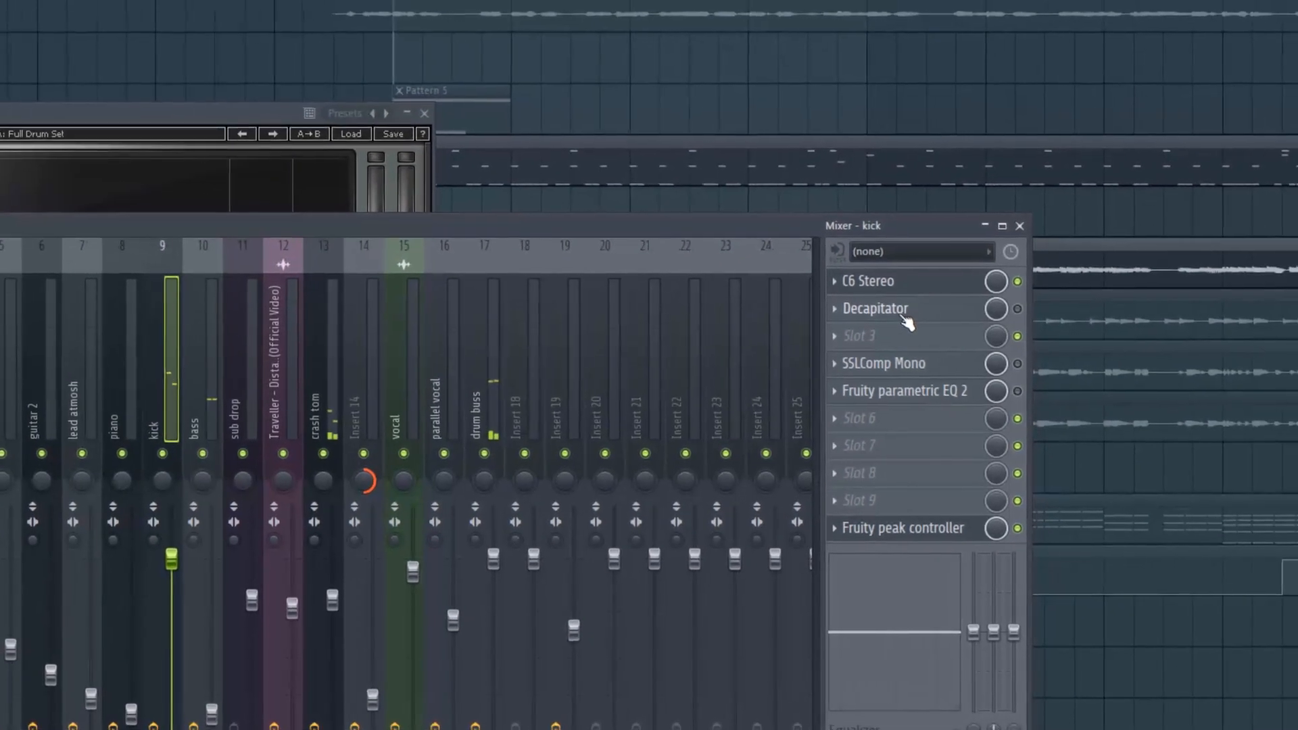
# Open and enable the kick's Decapitator, adjust its Drive, and compare the effect bypassed and enabled during playback.
pyautogui.click(904, 316)
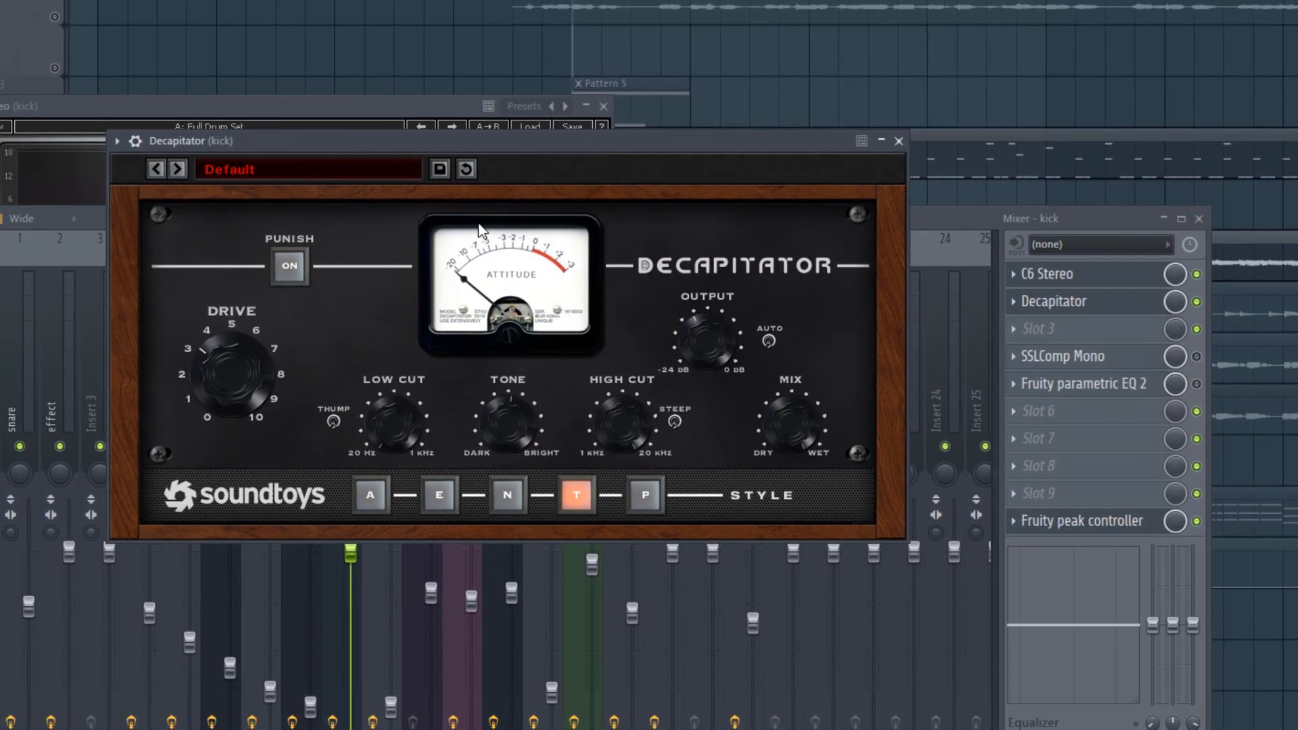
pyautogui.moveTo(242, 355); pyautogui.dragTo(229, 383)
pyautogui.click(1197, 302)
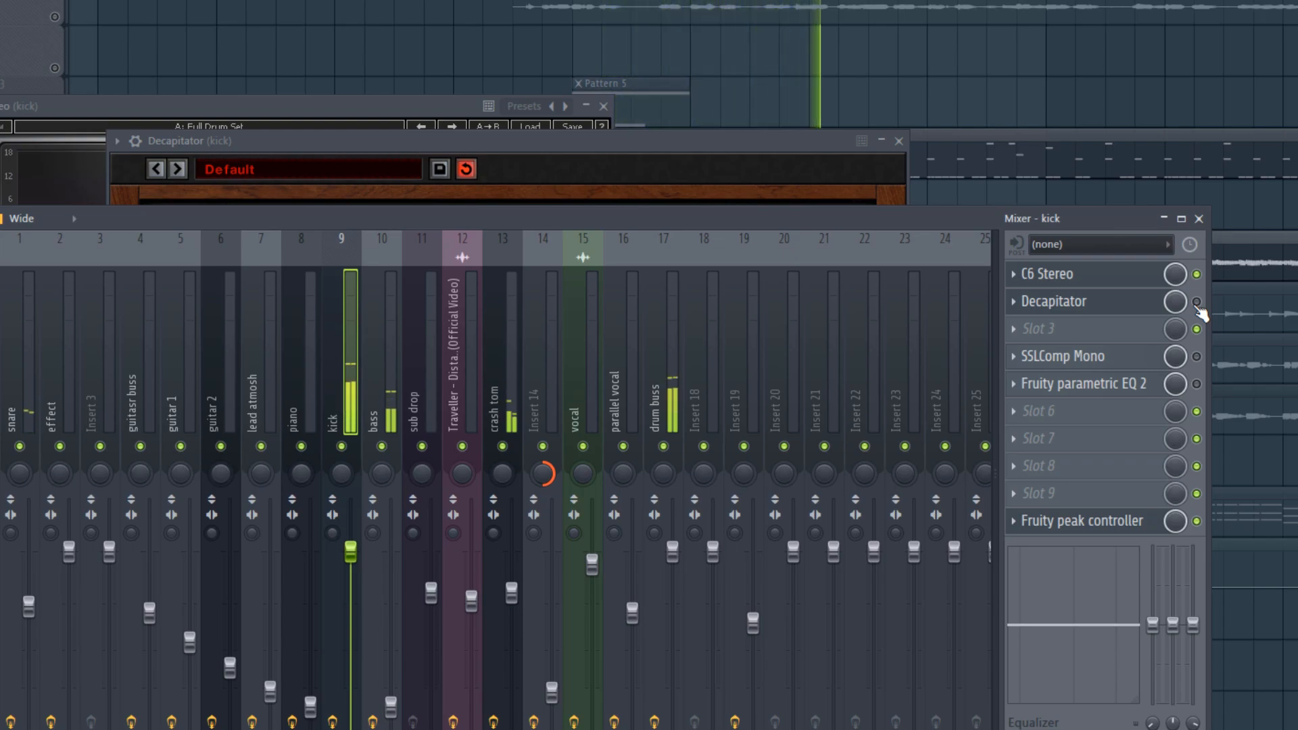
pyautogui.click(1197, 302)
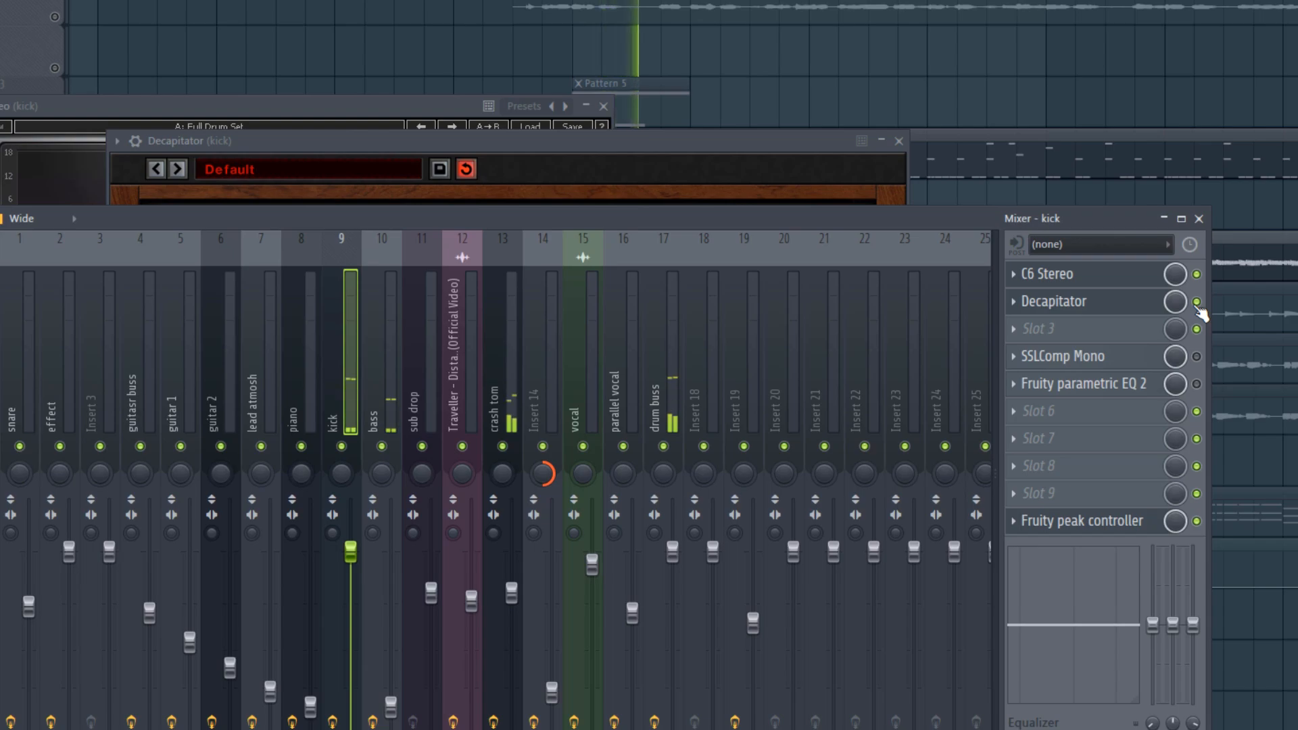
# Fine-tune the Drive and Output of the kick's Decapitator while auditioning the track.
pyautogui.click(728, 147)
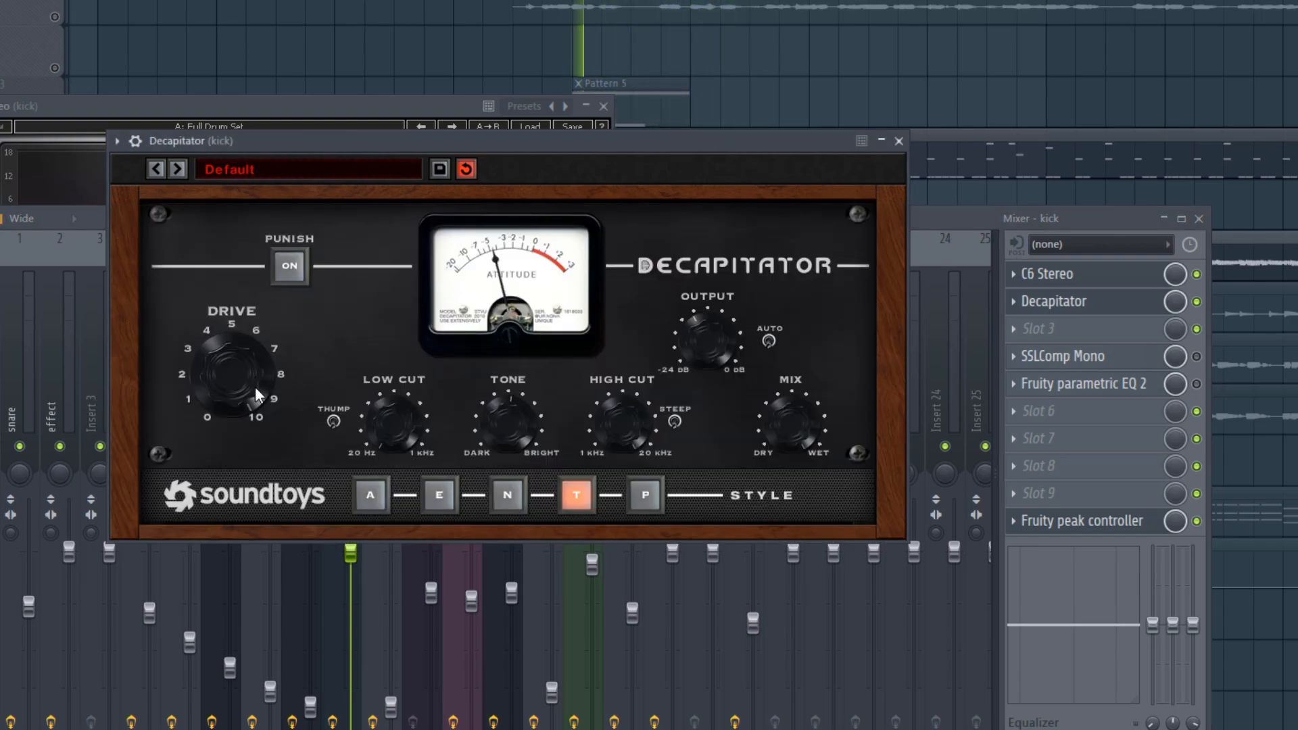
pyautogui.moveTo(254, 387)
pyautogui.mouseDown()
pyautogui.moveTo(253, 372)
pyautogui.moveTo(246, 396)
pyautogui.mouseUp()
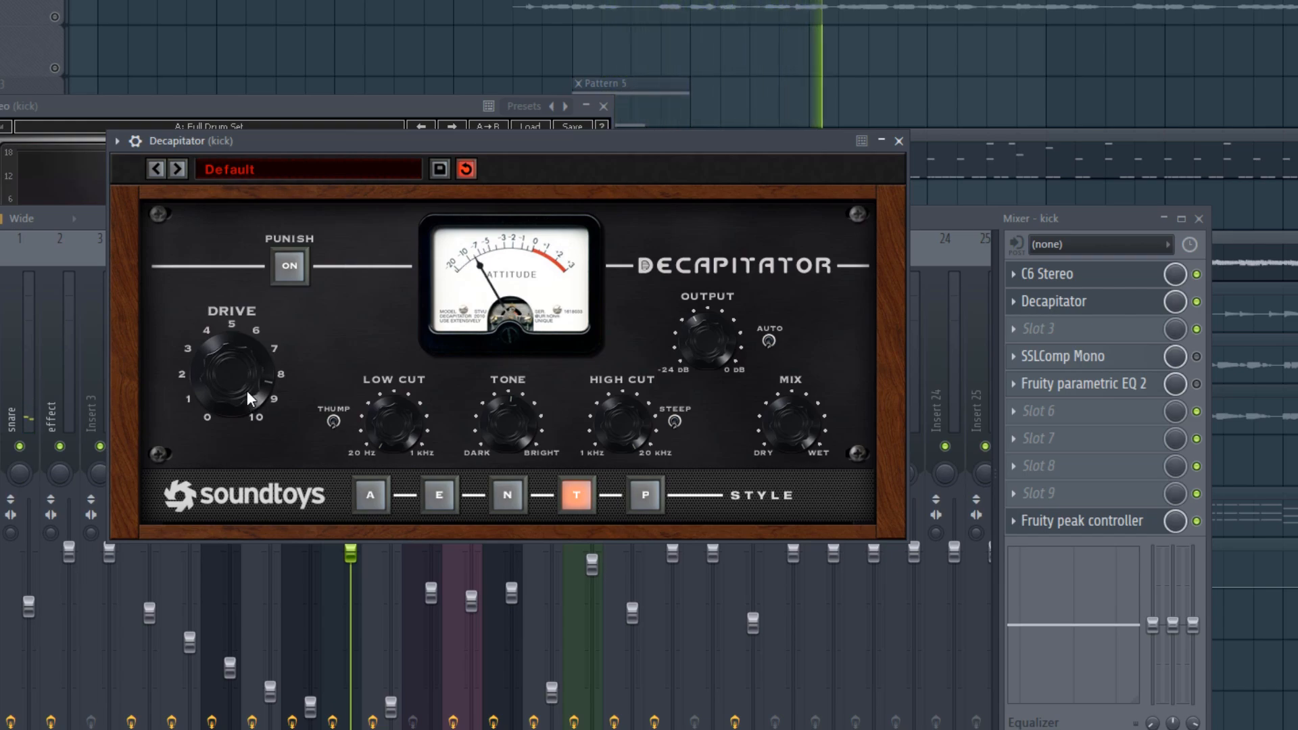
pyautogui.moveTo(245, 376)
pyautogui.mouseDown()
pyautogui.moveTo(239, 410)
pyautogui.moveTo(235, 364)
pyautogui.mouseUp()
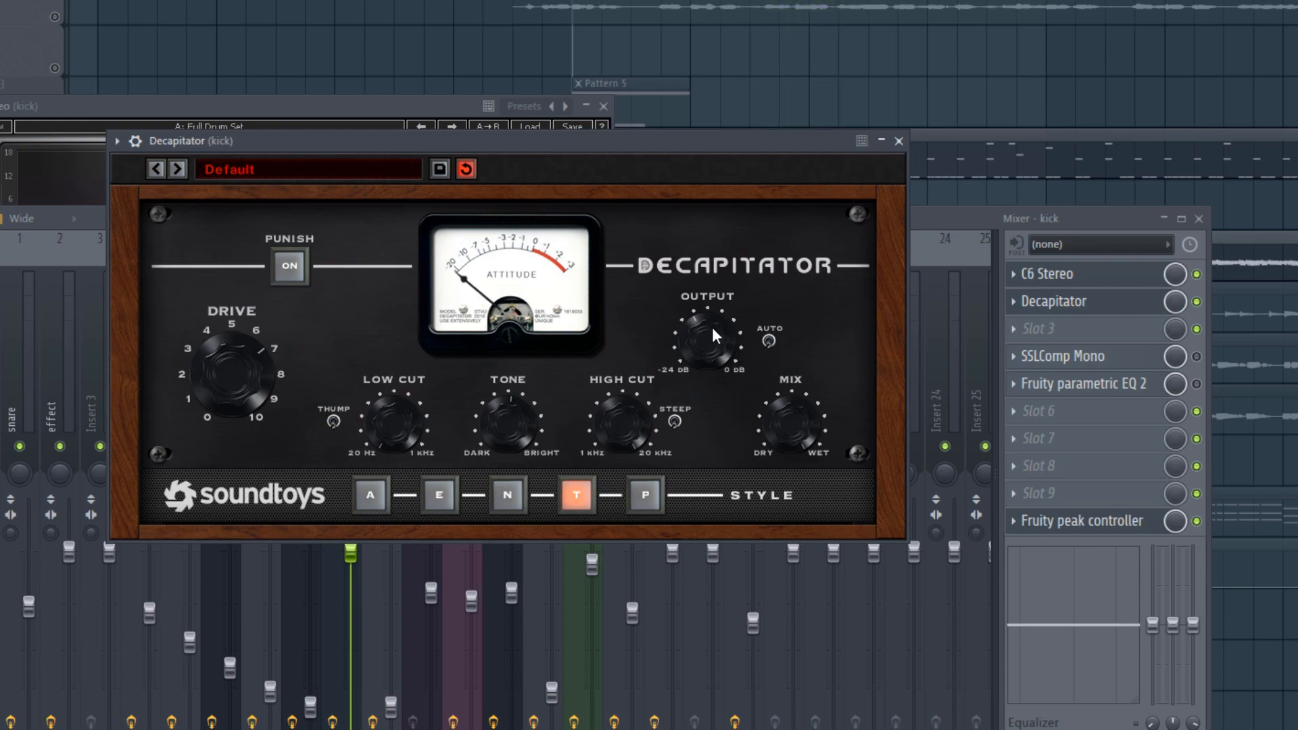
pyautogui.moveTo(707, 338); pyautogui.dragTo(695, 351)
# Enable and open the kick's SSLComp Mono, and play the track to check its compression and threshold.
pyautogui.click(1196, 356)
pyautogui.click(1134, 361)
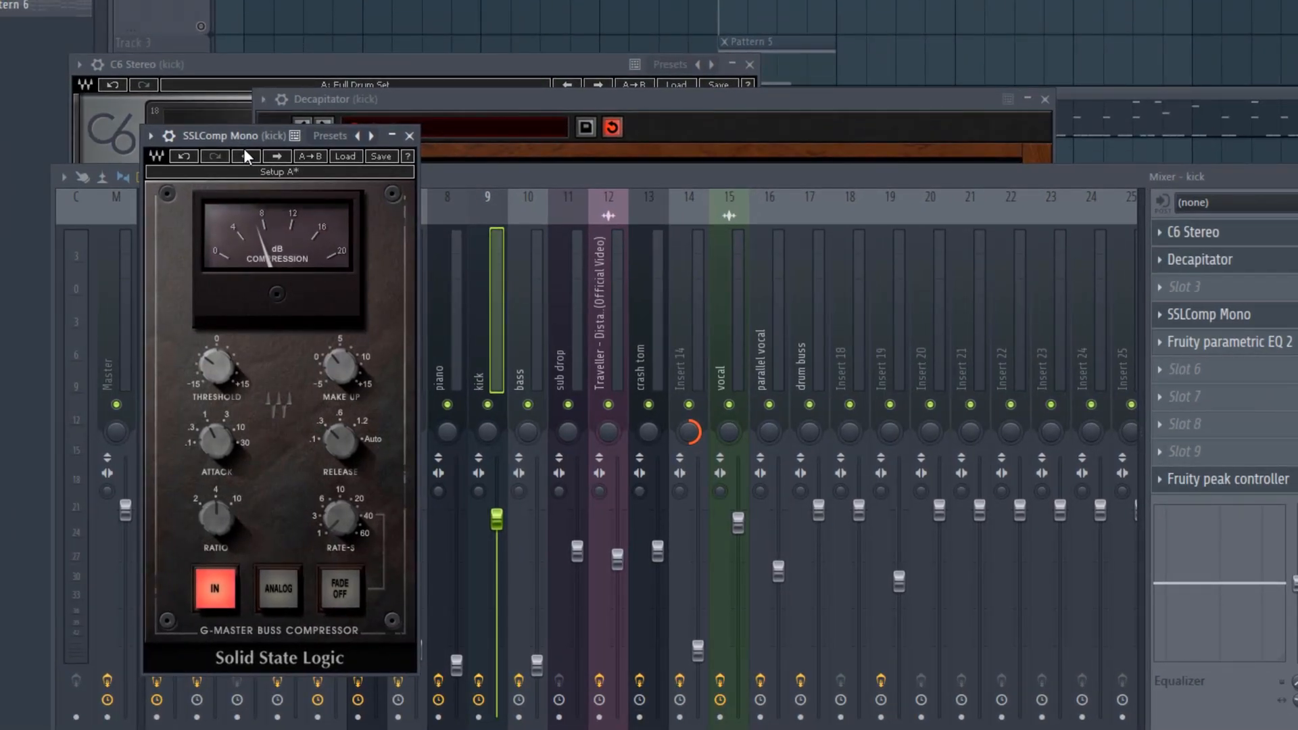
pyautogui.press('space')
pyautogui.moveTo(245, 364)
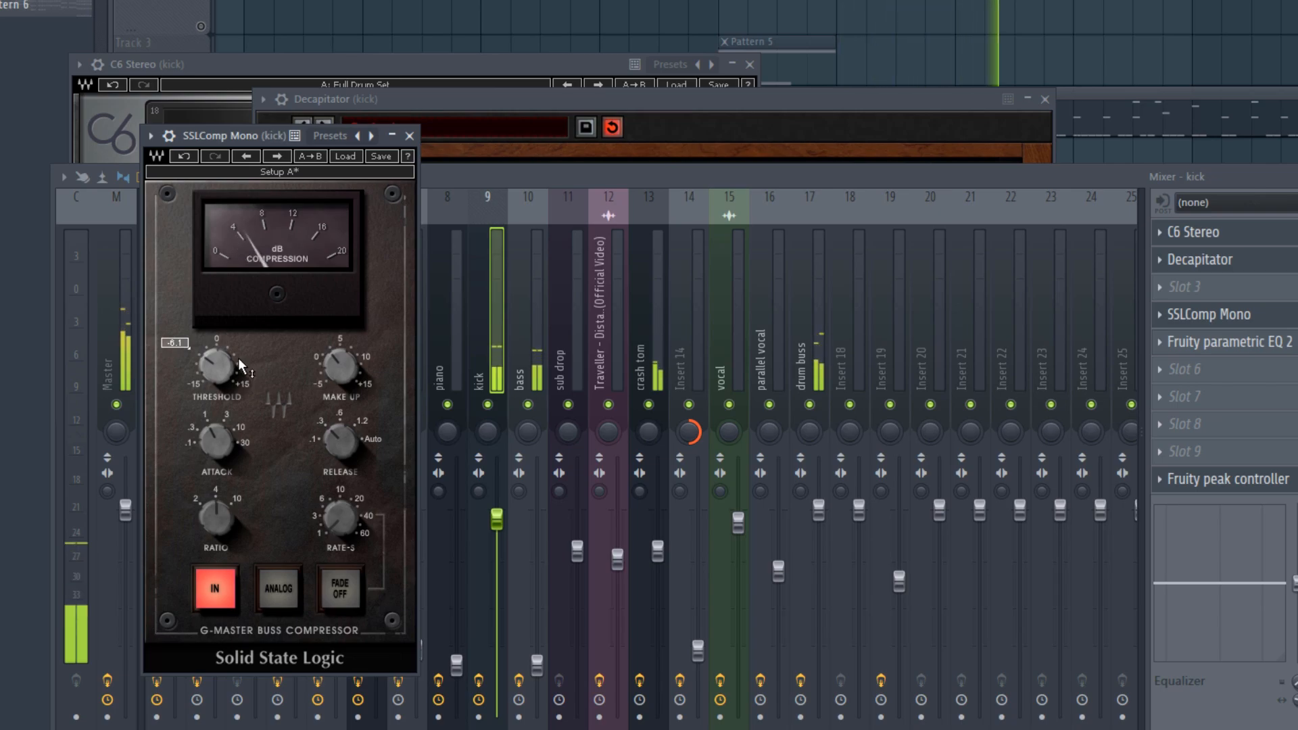
pyautogui.press('space')
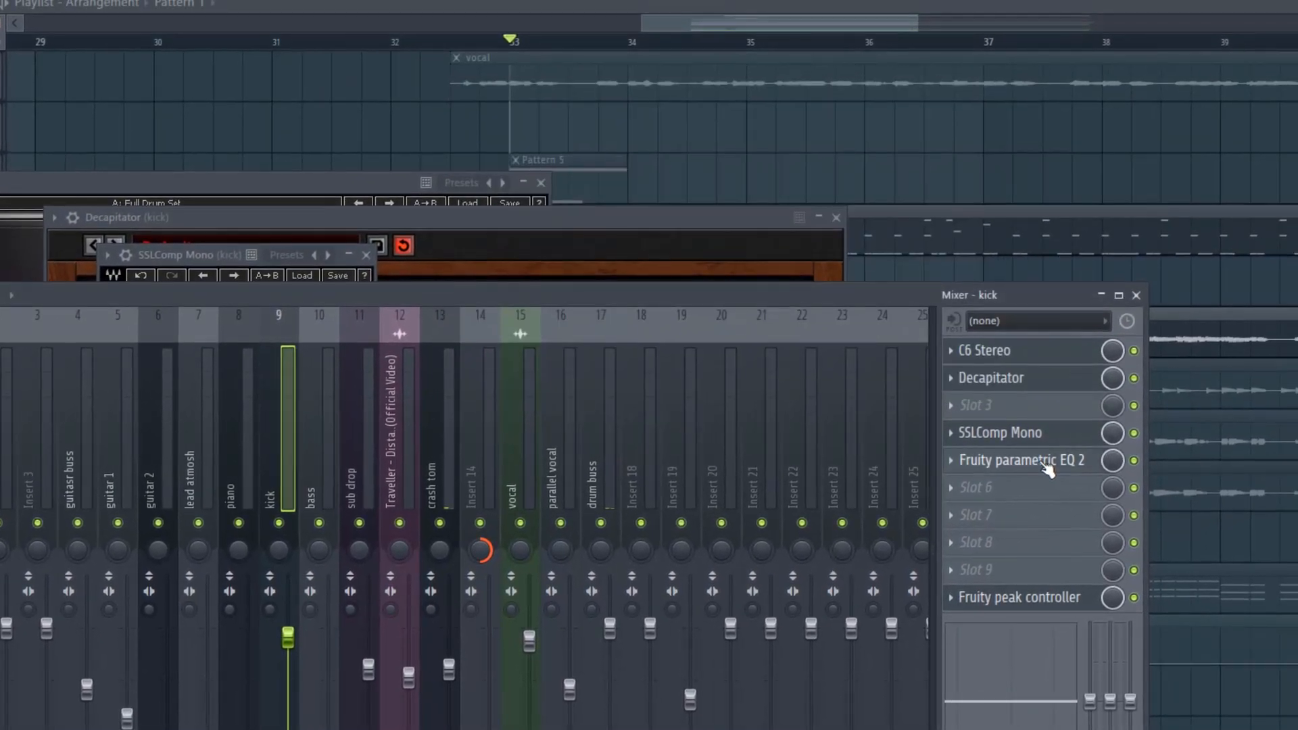
# Boost band 2 at about 82 Hz in the kick's Fruity parametric EQ 2 during playback.
pyautogui.click(1210, 342)
pyautogui.press('space')
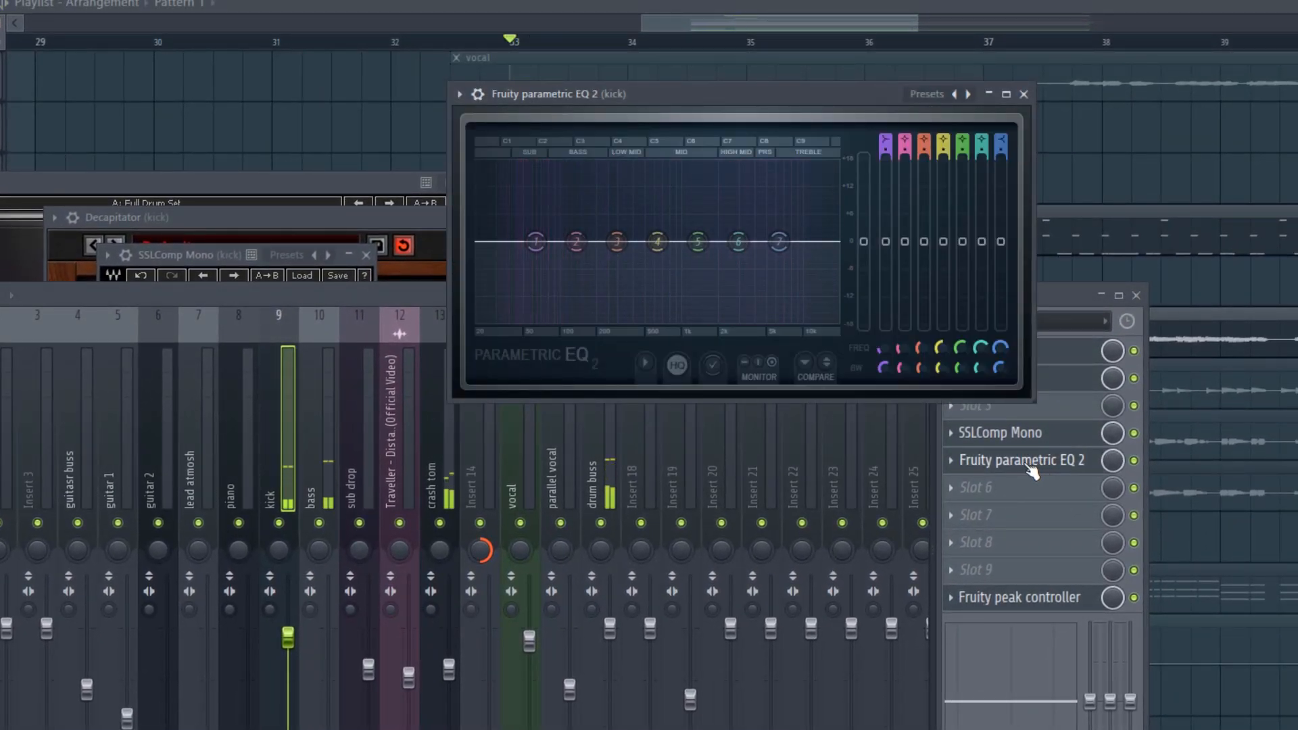
pyautogui.moveTo(576, 242); pyautogui.dragTo(550, 229)
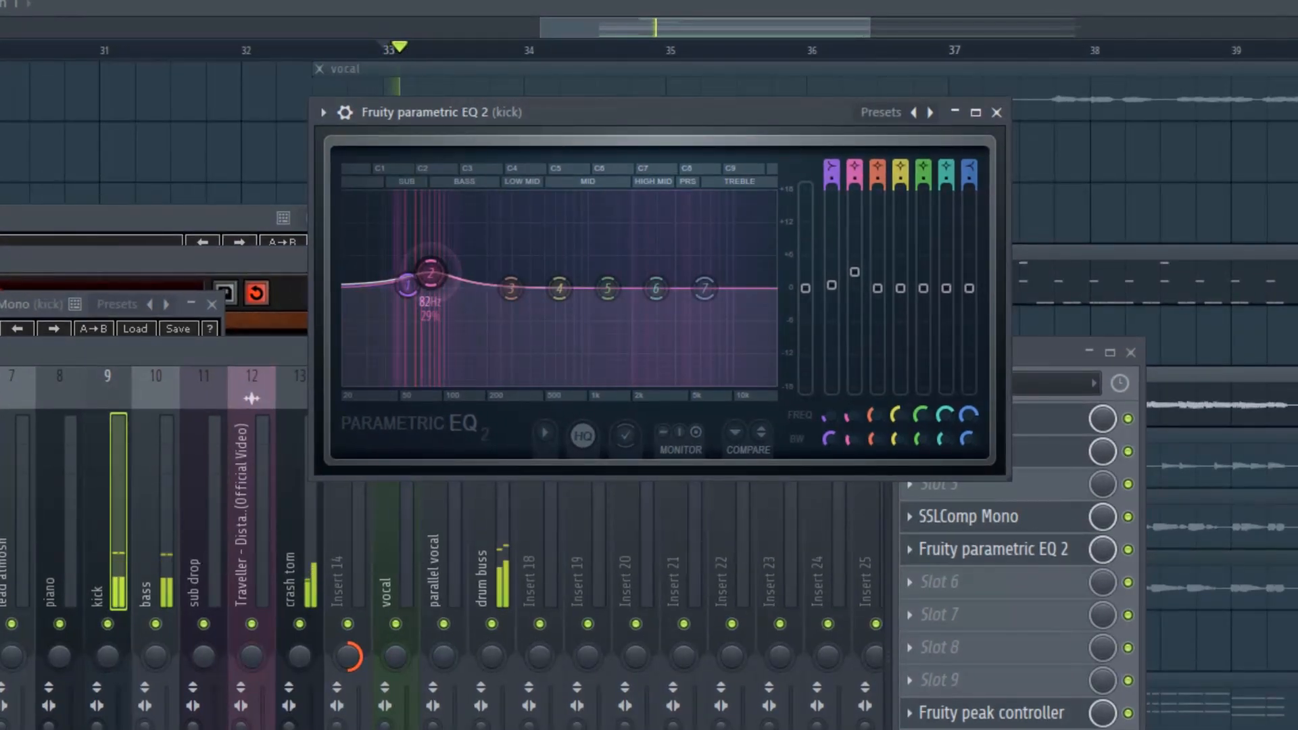
pyautogui.scroll(-3, 430, 273)
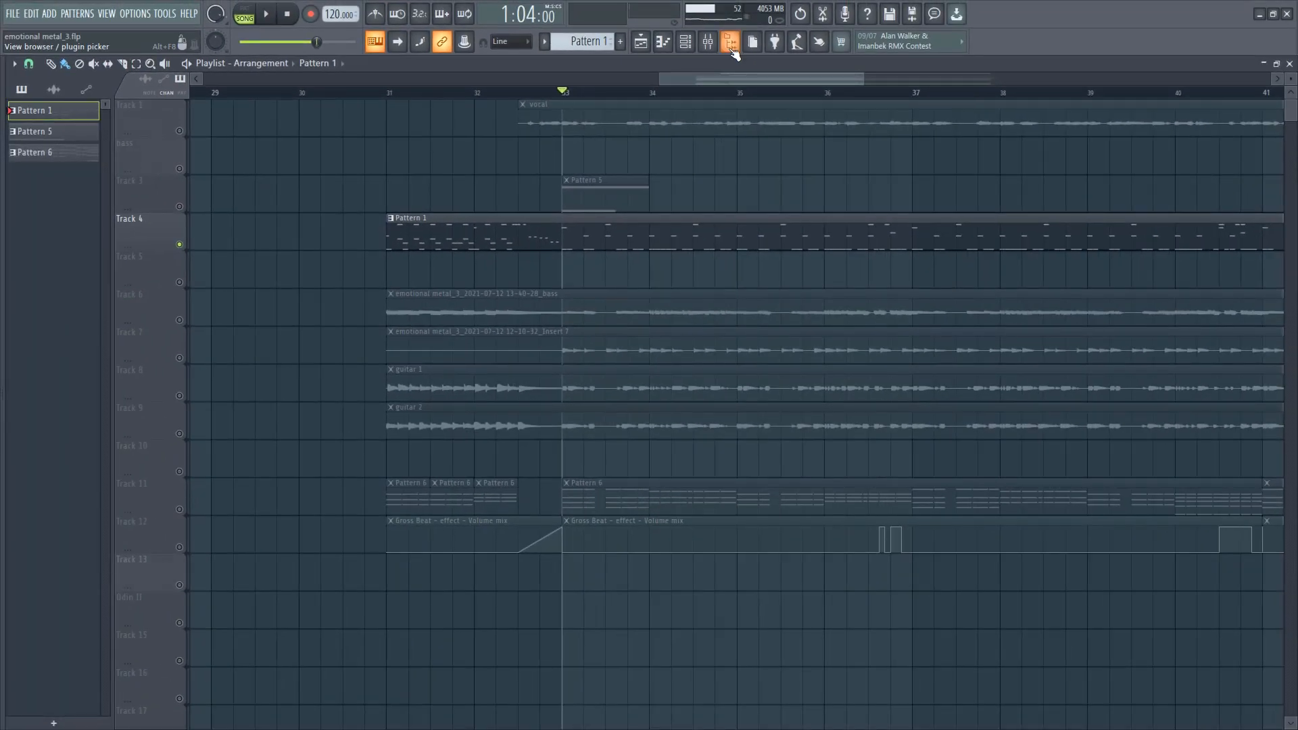
# Play the track and examine the snare's Fruity parametric EQ 2, Decapitator and SSLComp Stereo settings in the mixer.
pyautogui.click(708, 41)
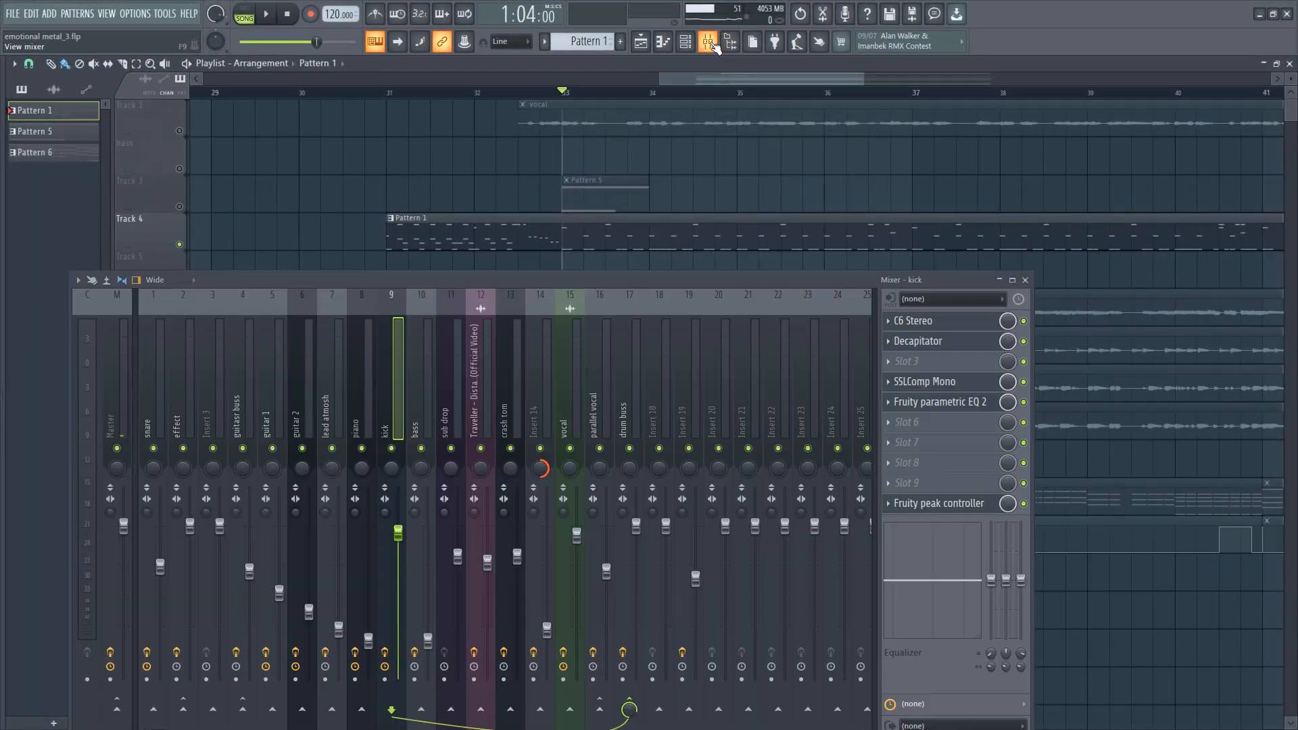
pyautogui.click(155, 404)
pyautogui.press('space')
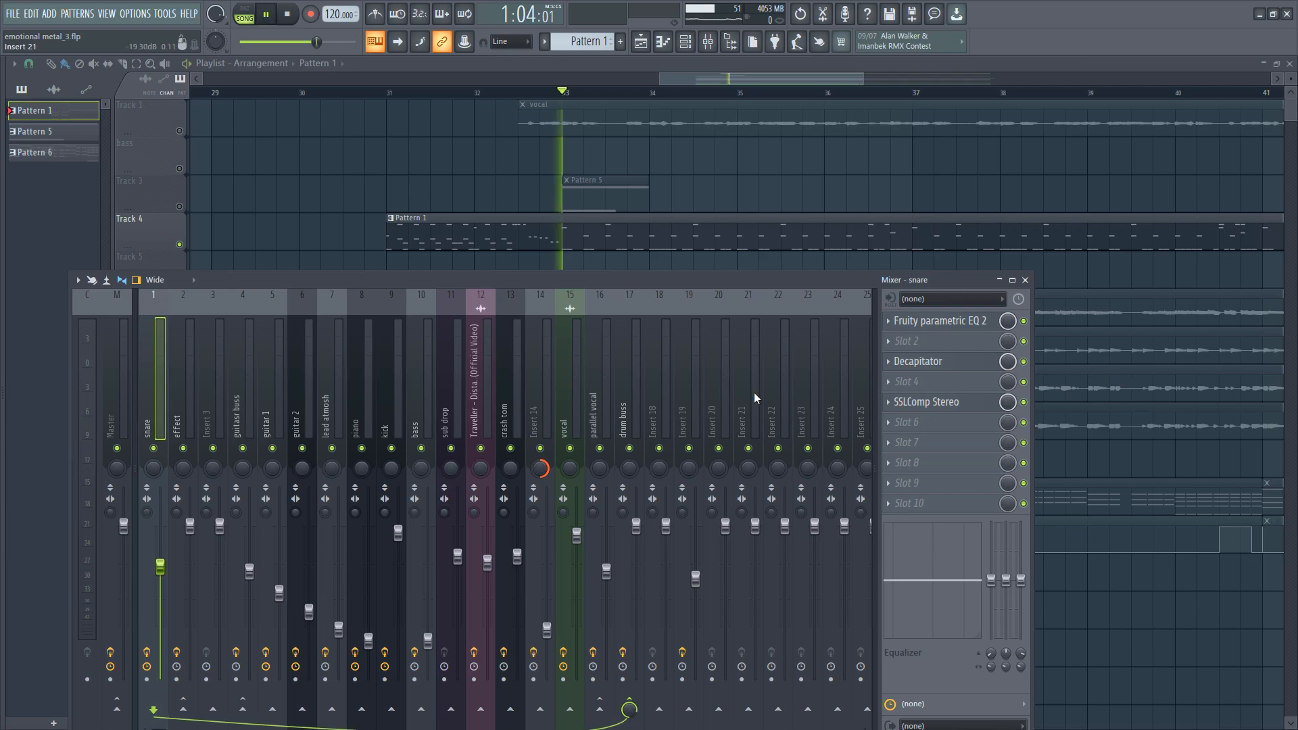
pyautogui.doubleClick(967, 323)
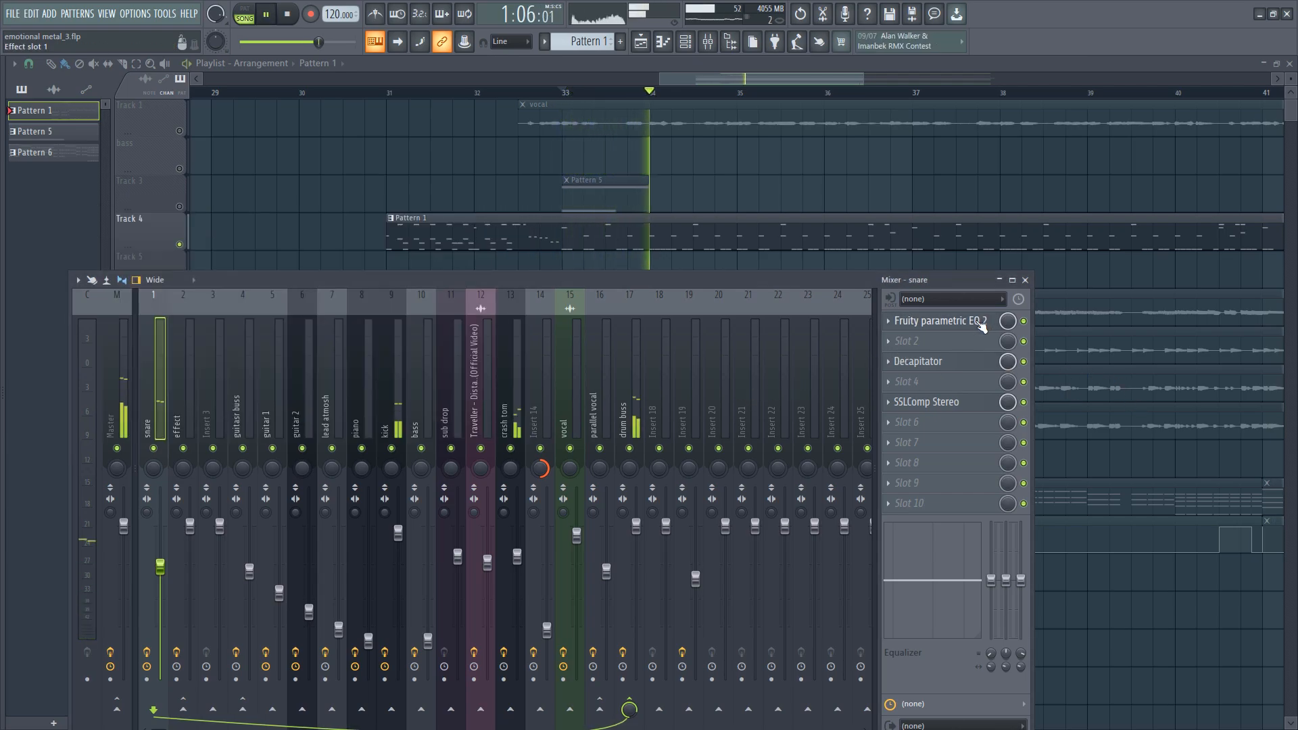
pyautogui.click(967, 323)
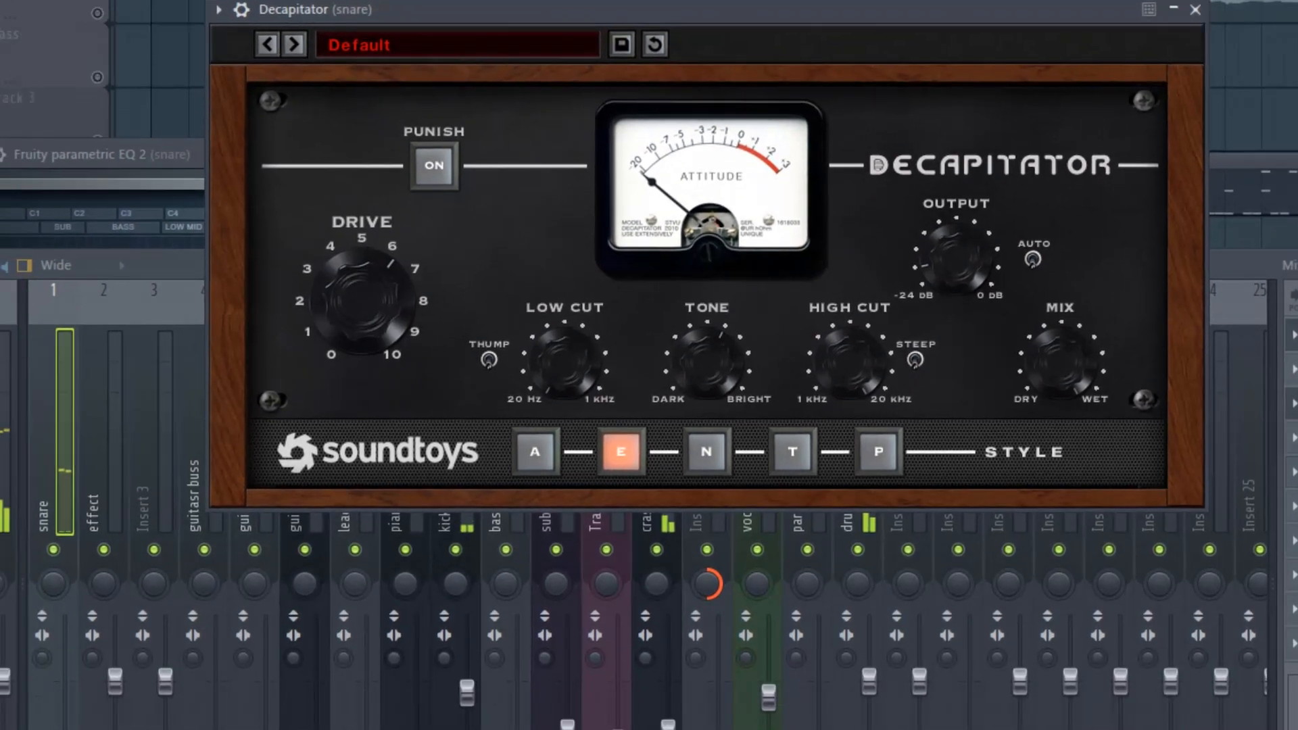
pyautogui.click(1250, 592)
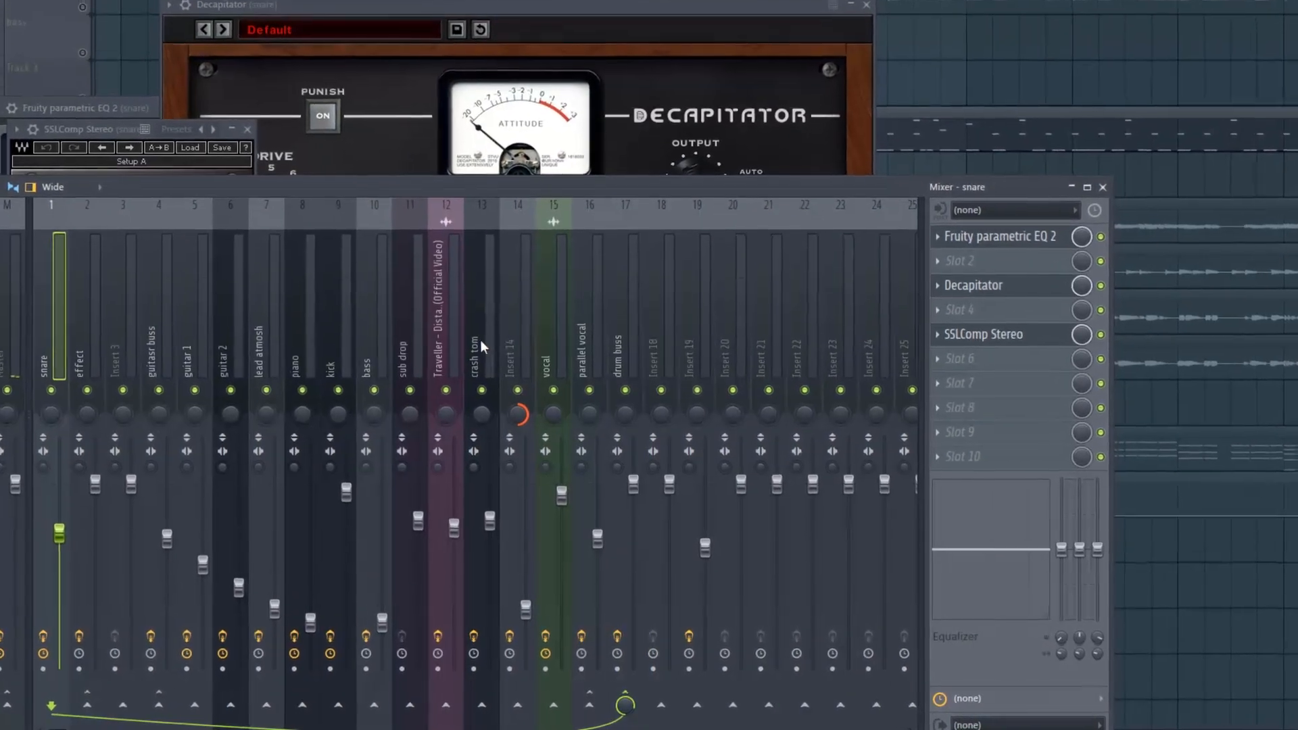
# Open SSLComp Stereo on the drum buss and play the track to check its compression.
pyautogui.click(625, 336)
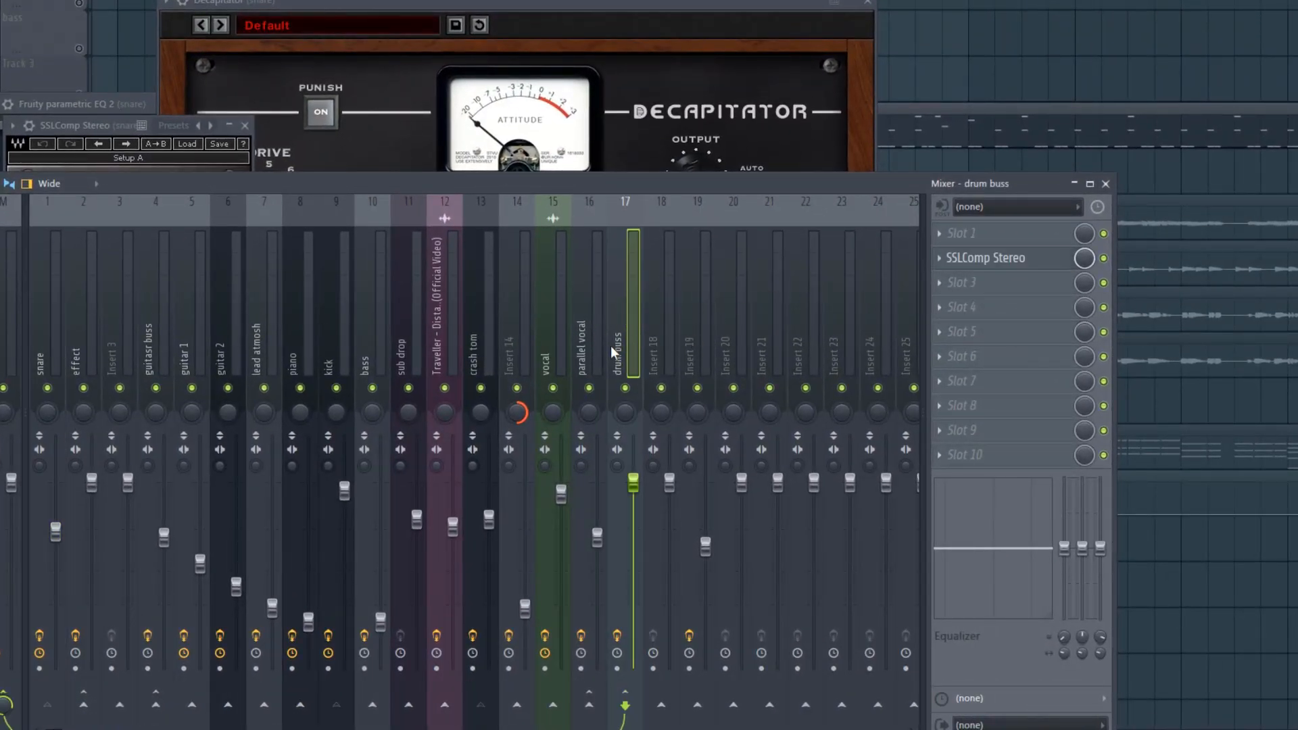
pyautogui.click(1027, 260)
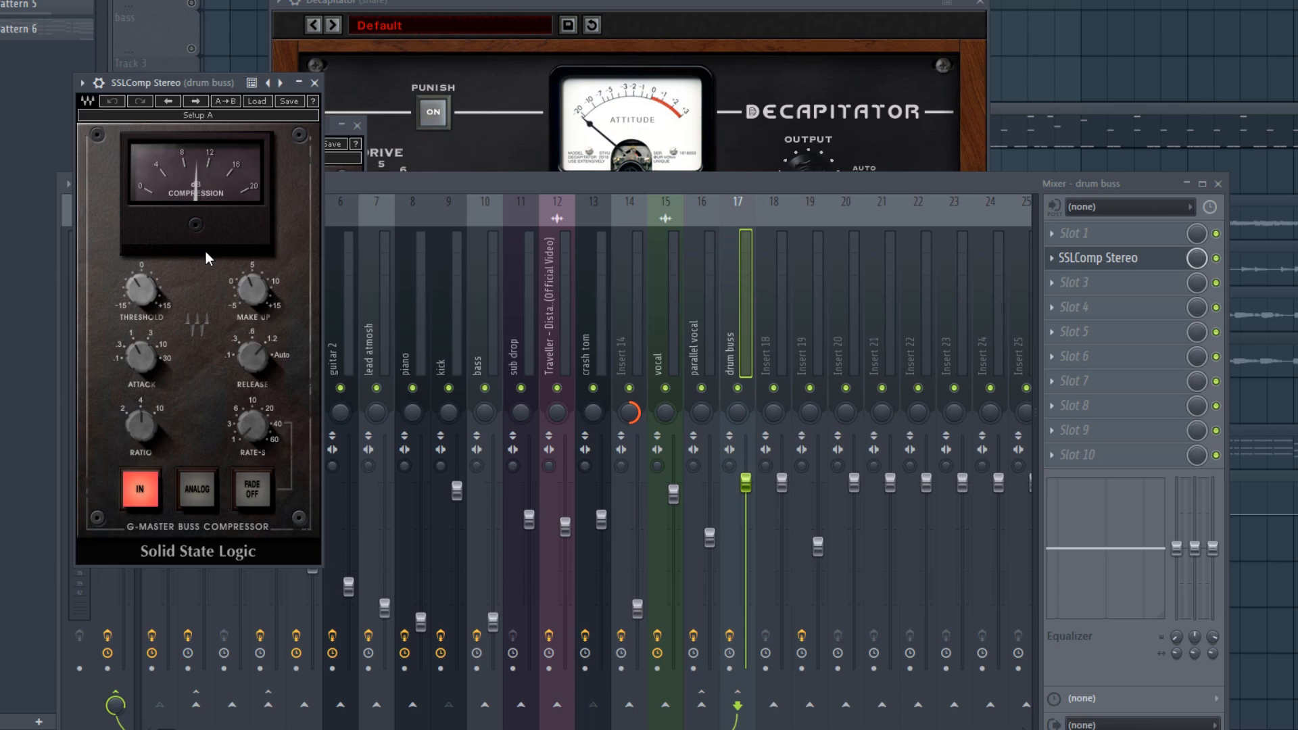
pyautogui.press('space')
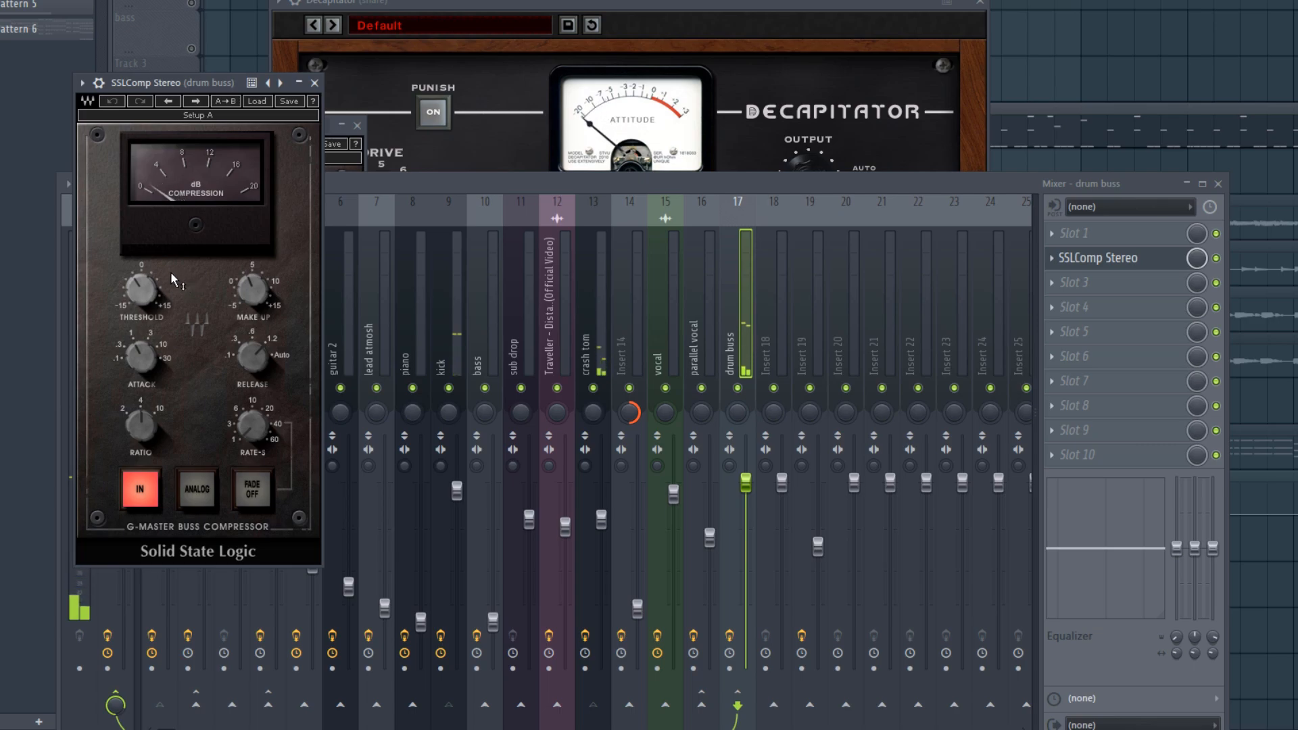
pyautogui.moveTo(170, 272)
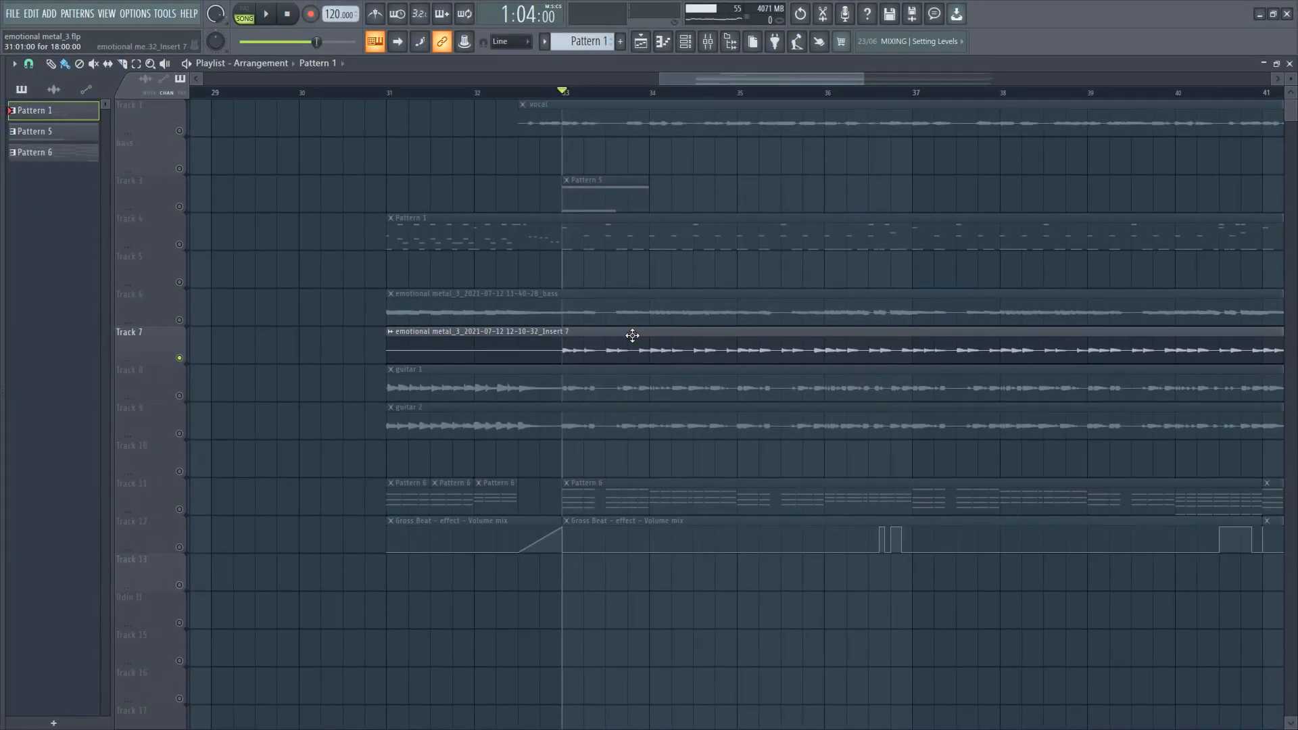
# Audition the soloed lead clip on Track 7, and open its channel settings and its lead atmosh mixer track.
pyautogui.press('space')
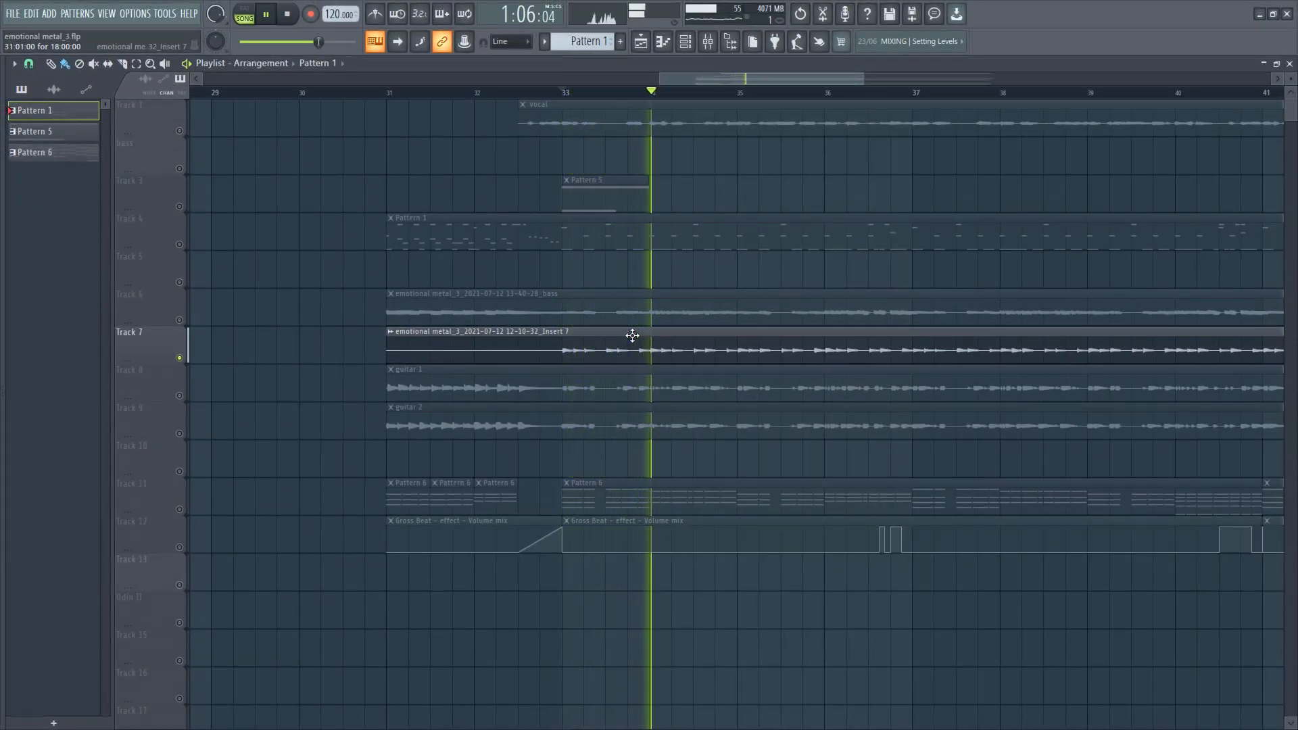
pyautogui.press('space')
pyautogui.click(632, 335)
pyautogui.doubleClick(632, 336)
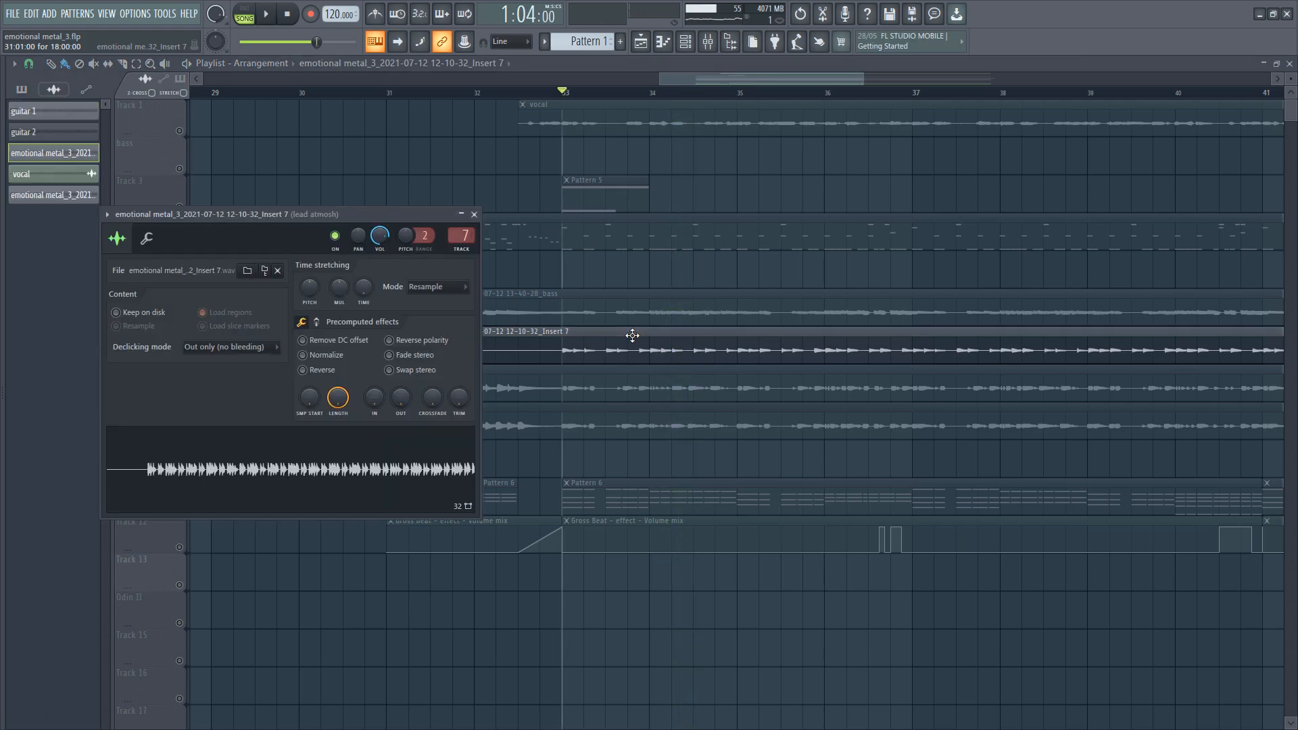
pyautogui.press('F9')
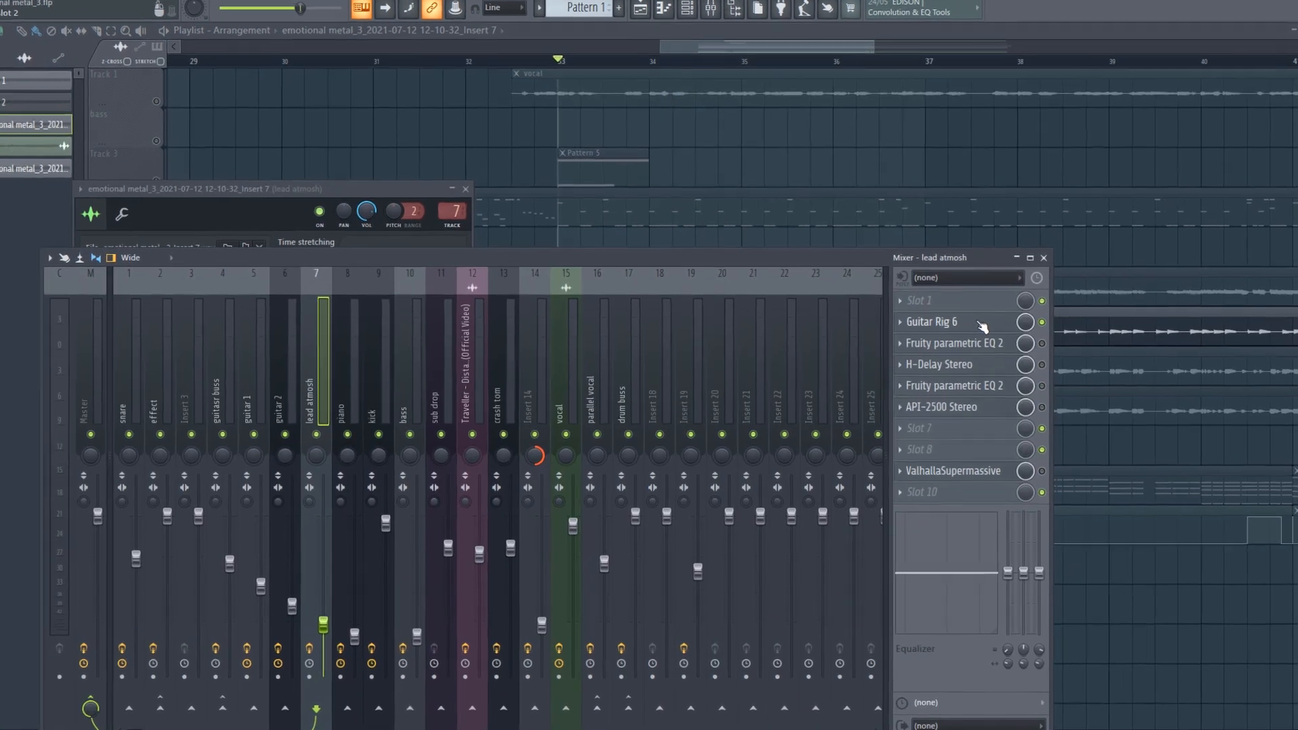
# Open Guitar Rig 6 on the lead atmosh track, and enable and open the Fruity parametric EQ 2 directly after it.
pyautogui.click(967, 344)
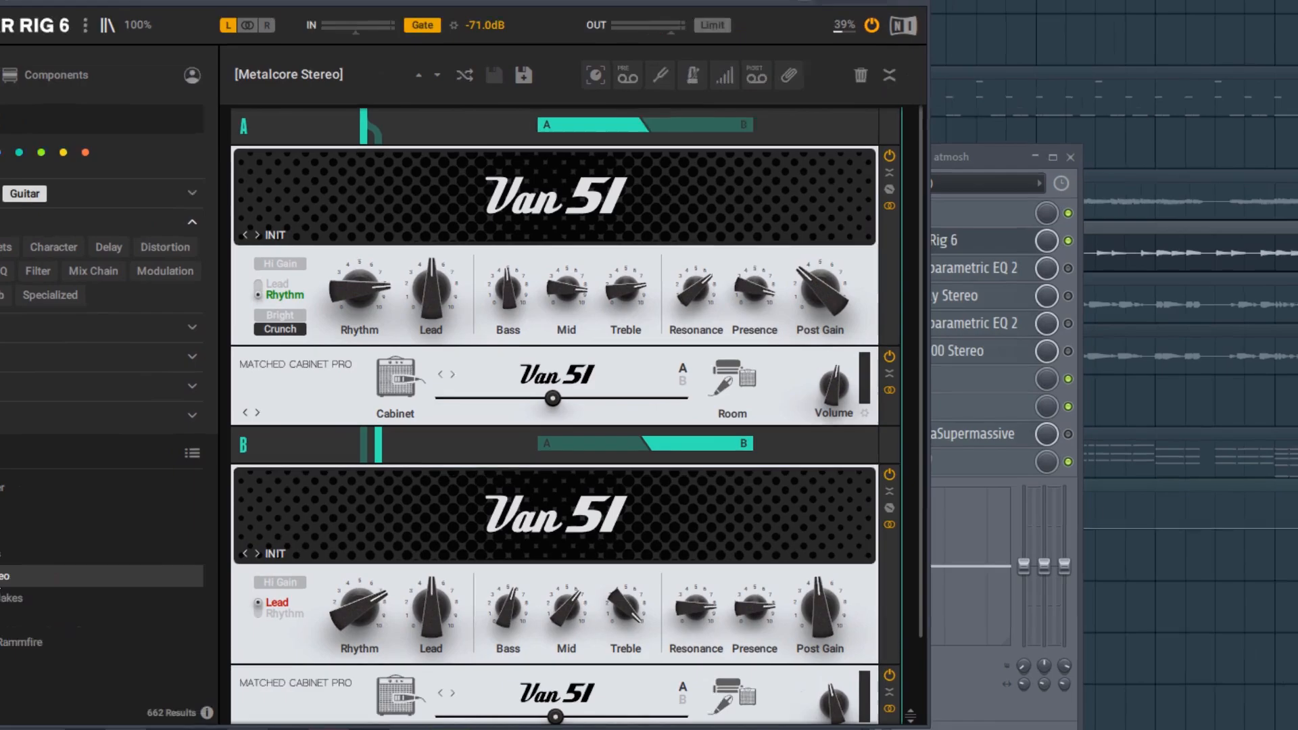
pyautogui.click(1115, 245)
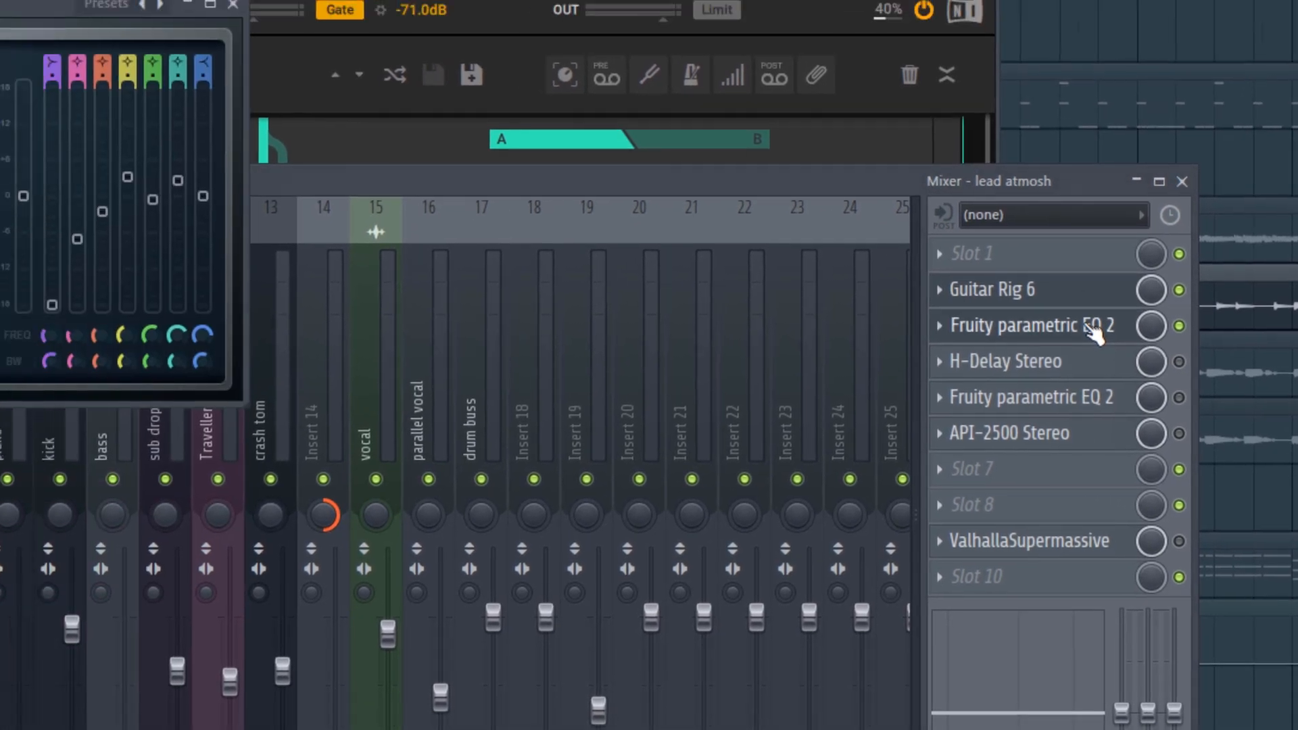
pyautogui.click(820, 259)
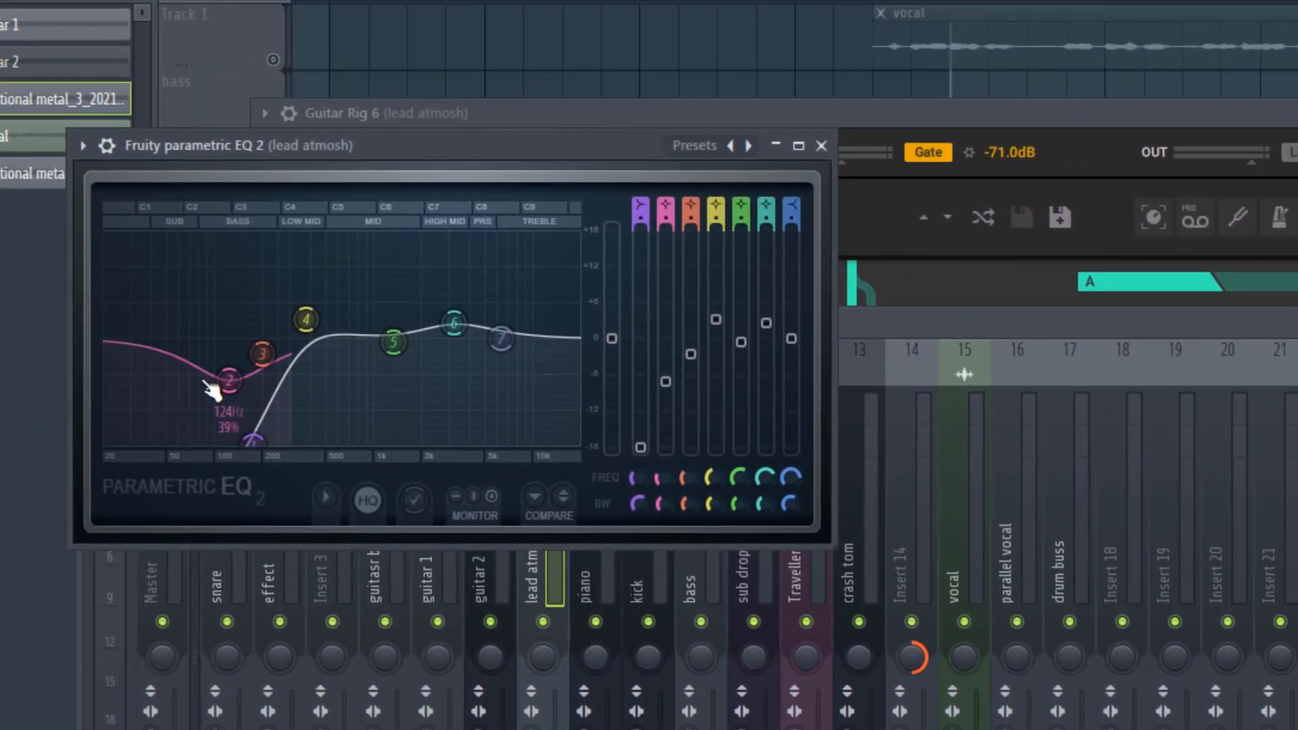
# Adjust the low-cut band of the lead atmosh EQ, and open H-Delay Stereo to audition its Analog setting.
pyautogui.moveTo(253, 439); pyautogui.dragTo(291, 443)
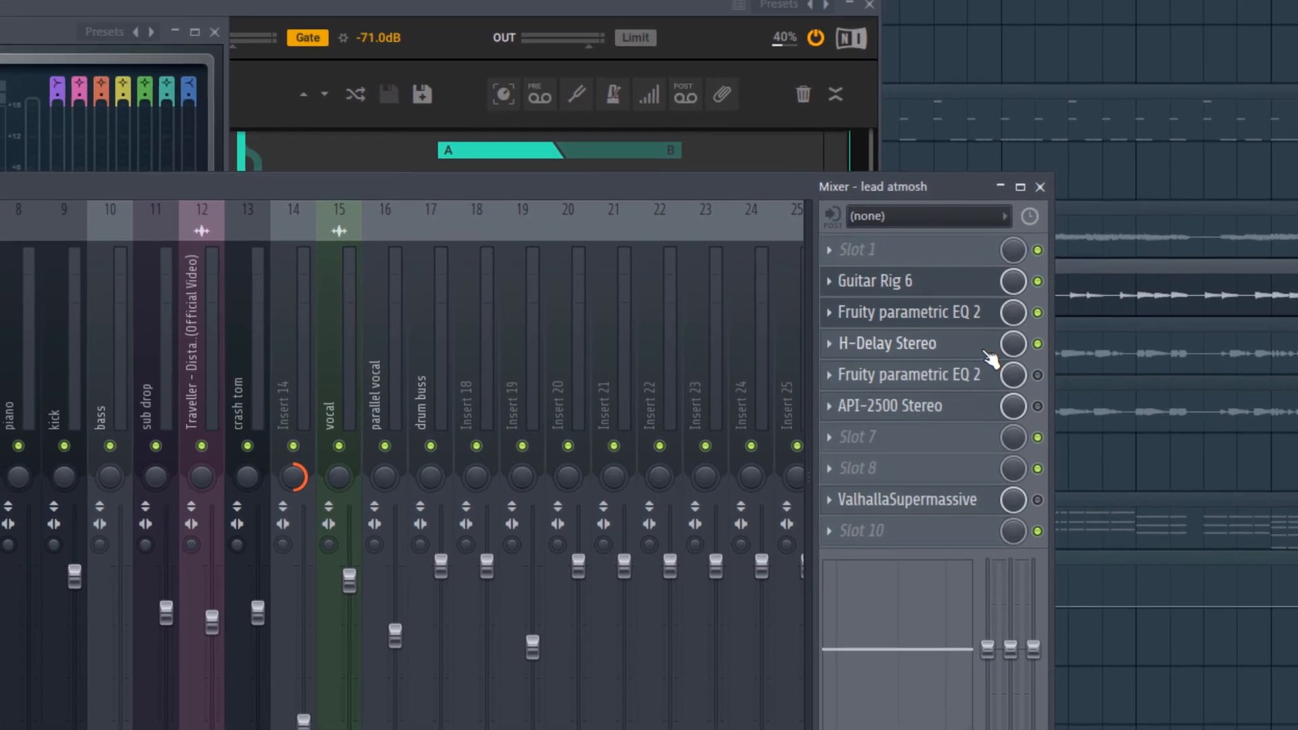
pyautogui.click(769, 303)
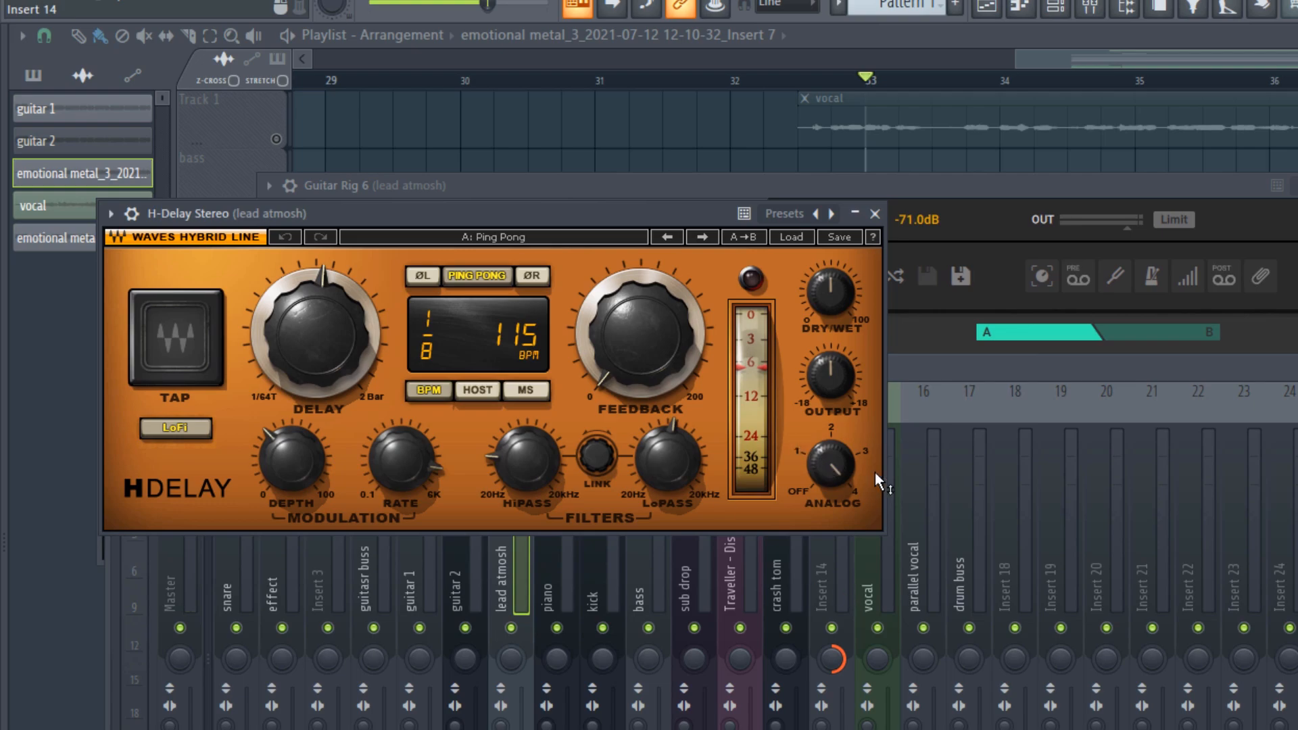
pyautogui.moveTo(829, 465); pyautogui.dragTo(829, 494)
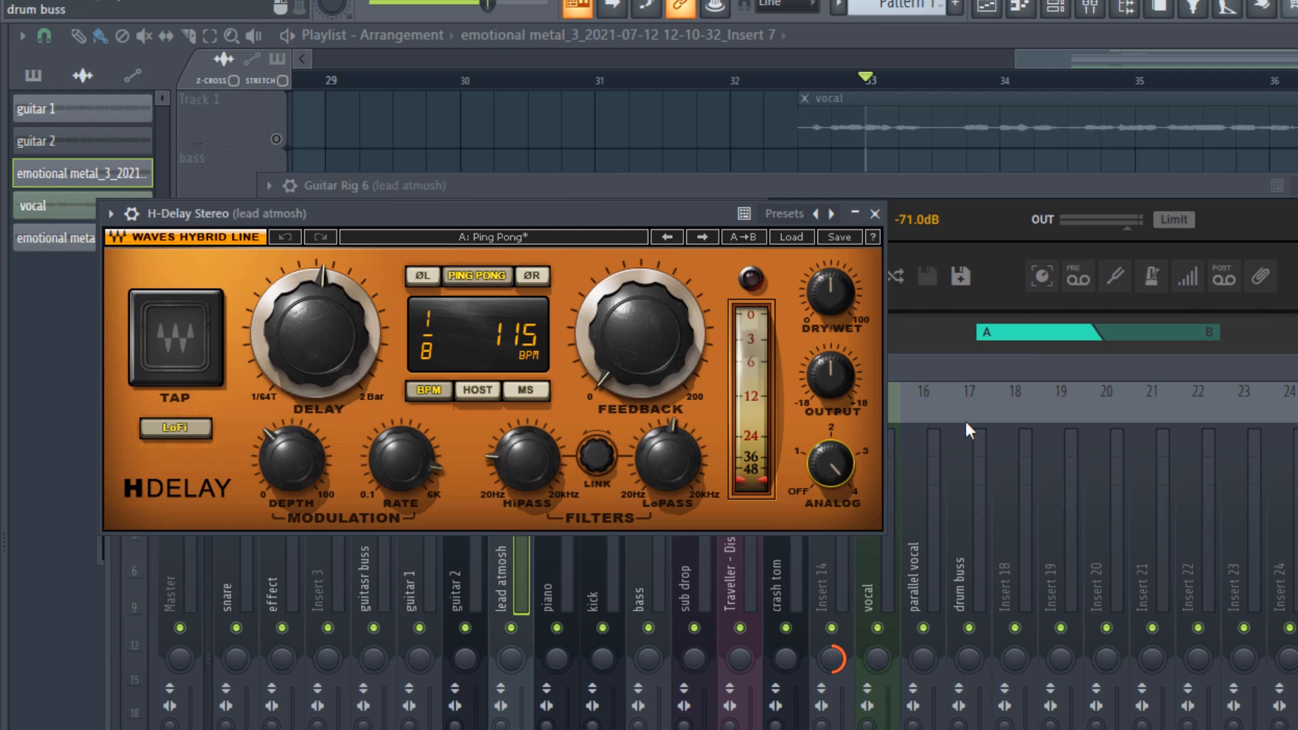
pyautogui.press('space')
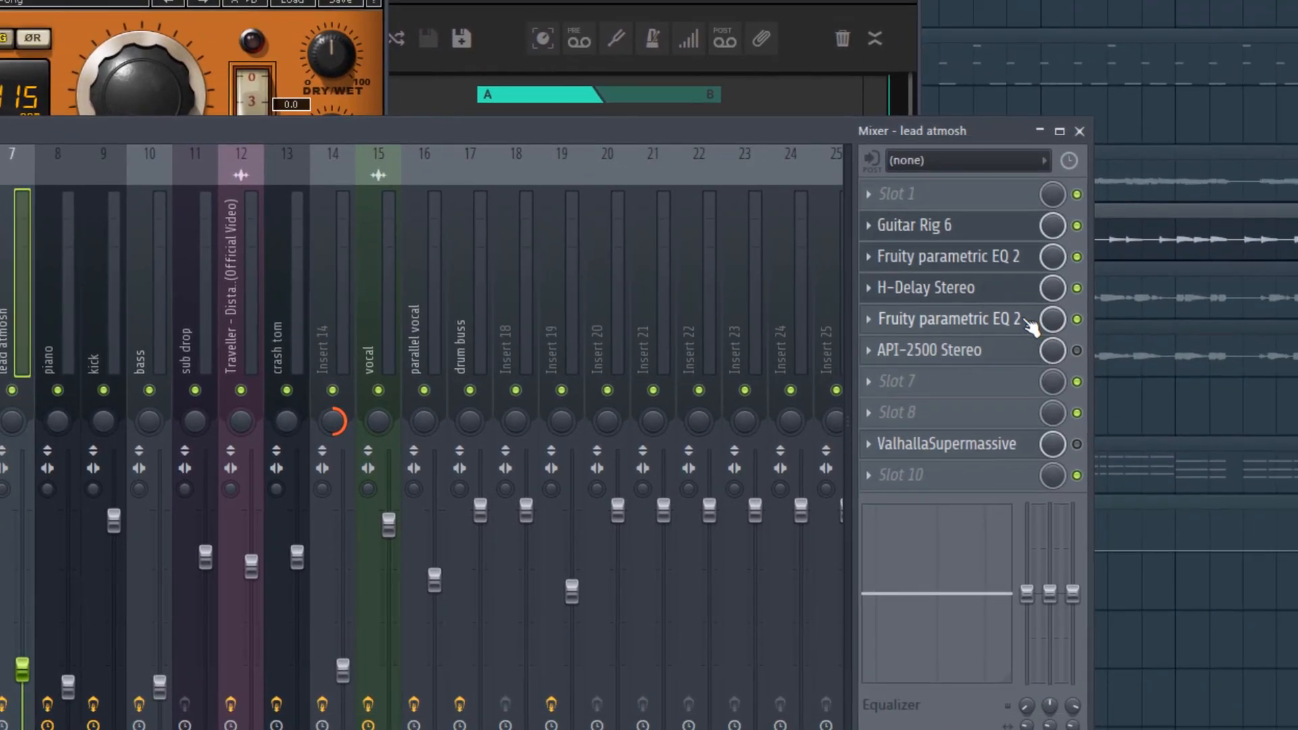
# Open the Fruity parametric EQ 2 that follows H-Delay Stereo and examine its low cut alongside the delay.
pyautogui.click(1026, 322)
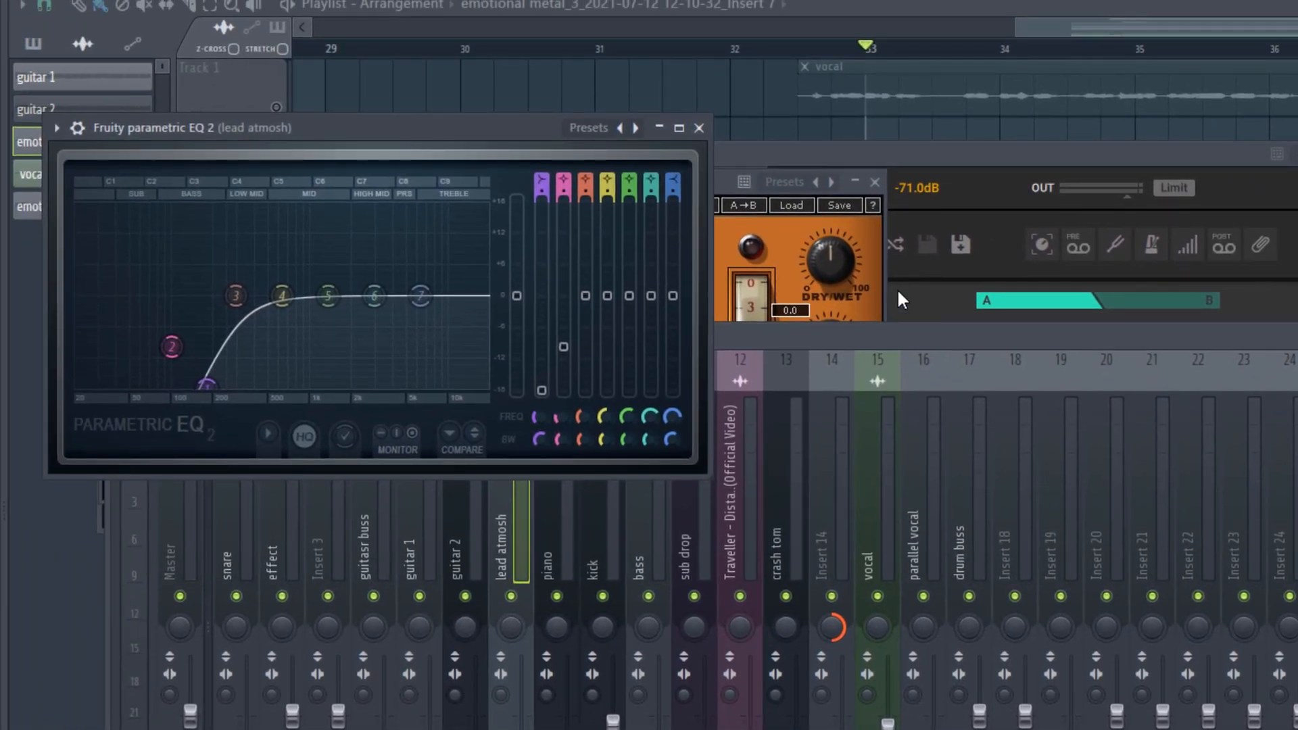
pyautogui.click(718, 181)
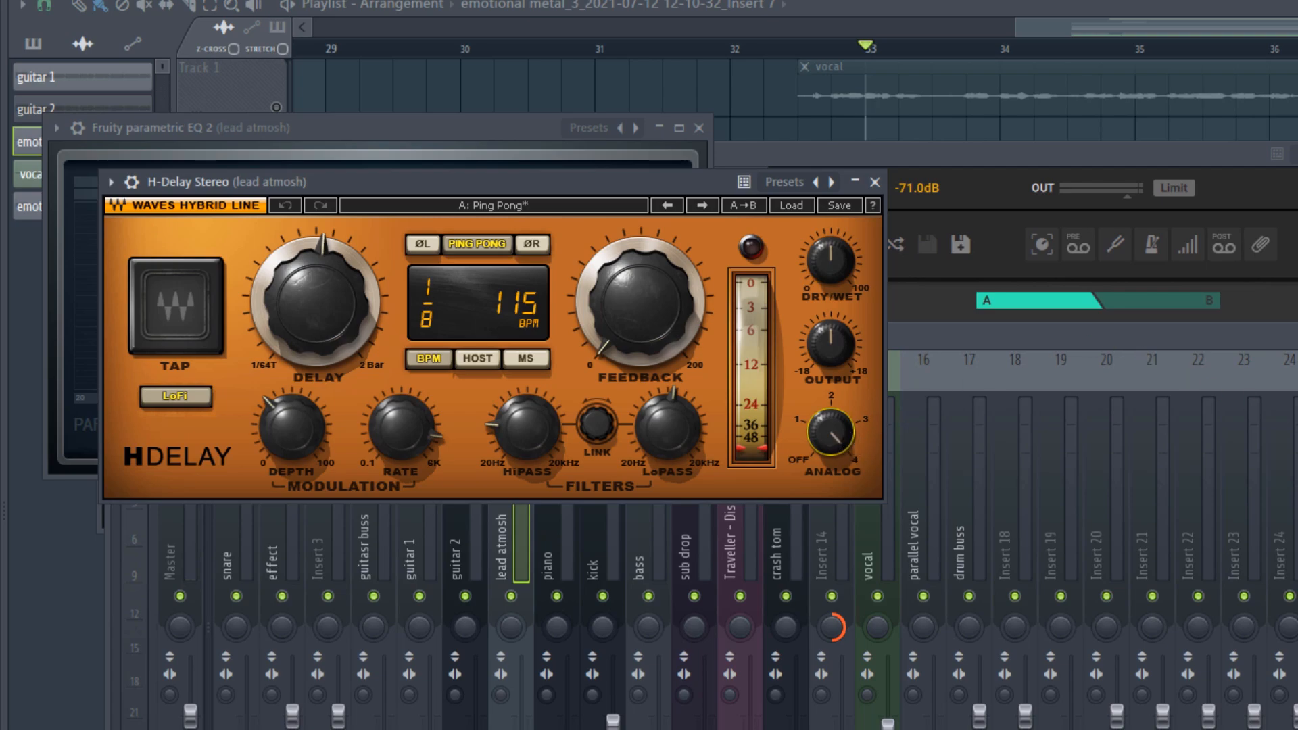
pyautogui.click(1295, 410)
pyautogui.click(1294, 410)
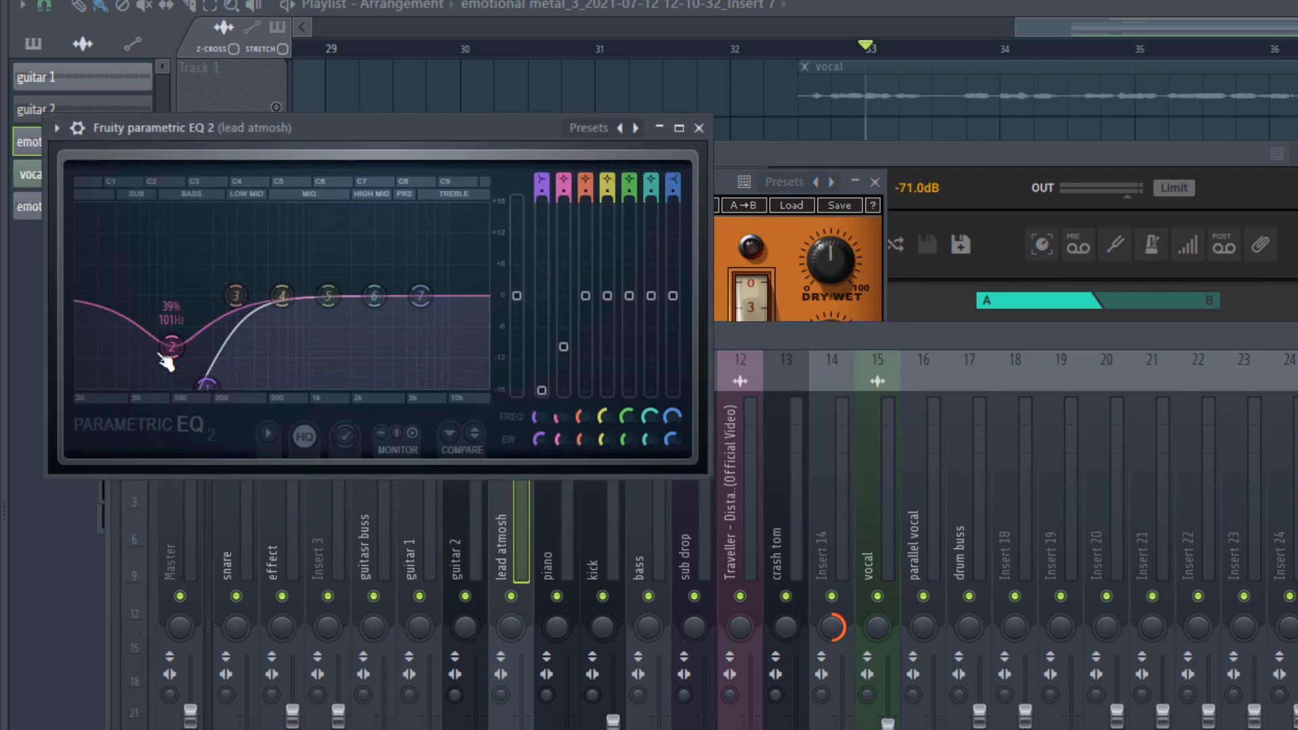
# Enable and open API-2500 Stereo on the lead atmosh track, play the lead through it, and adjust its threshold.
pyautogui.click(1295, 410)
pyautogui.click(1294, 532)
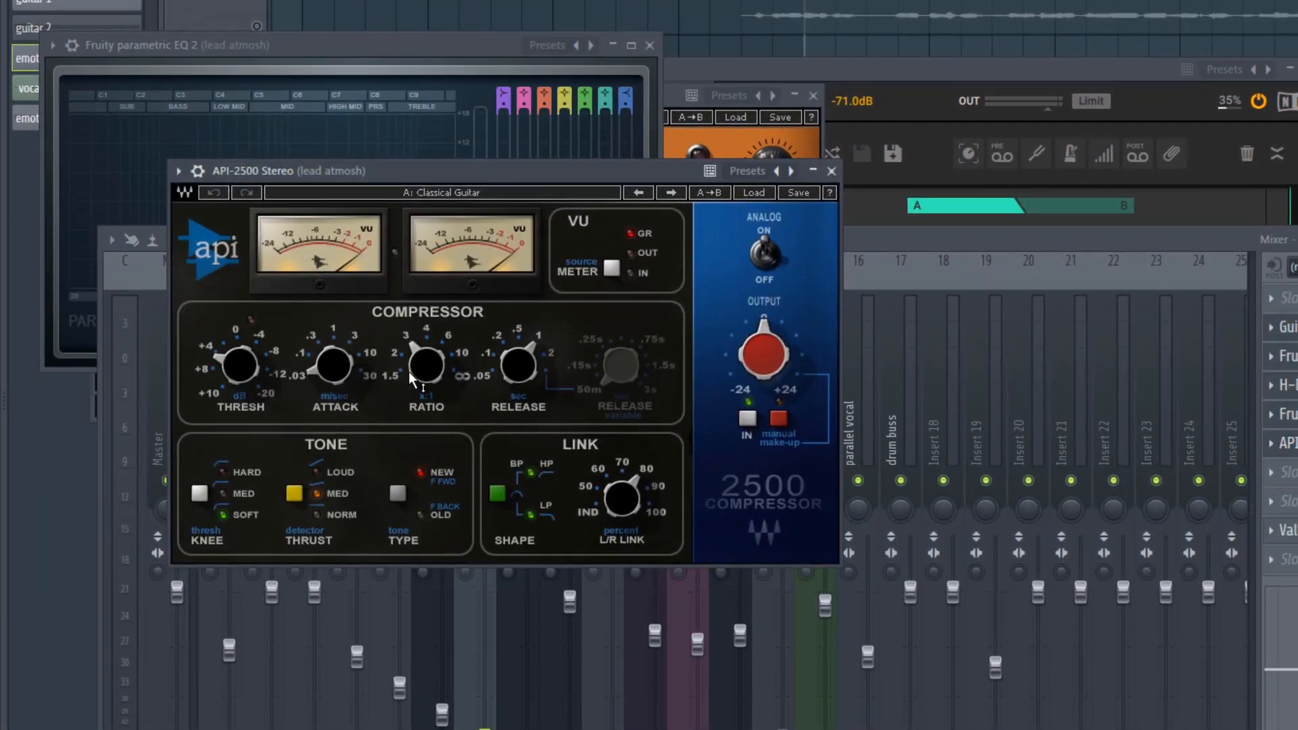
pyautogui.press('space')
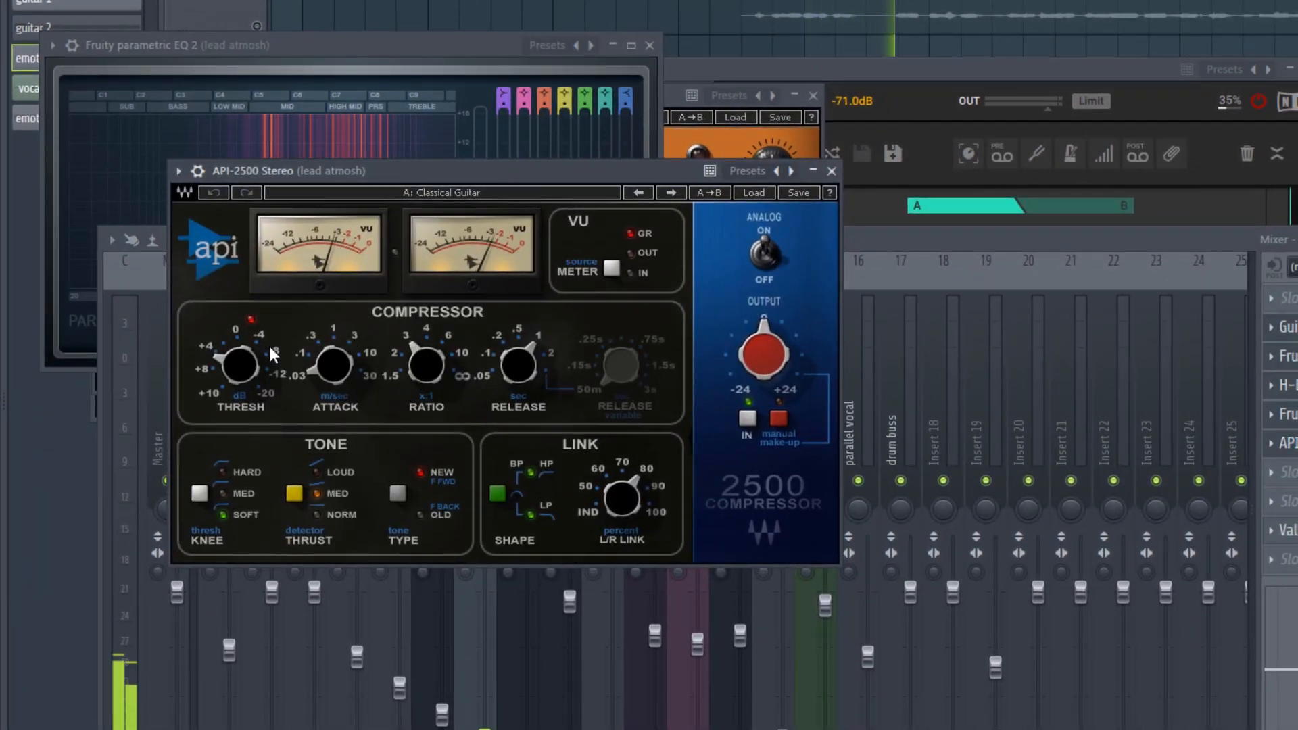
pyautogui.press('space')
pyautogui.moveTo(273, 365); pyautogui.dragTo(353, 316)
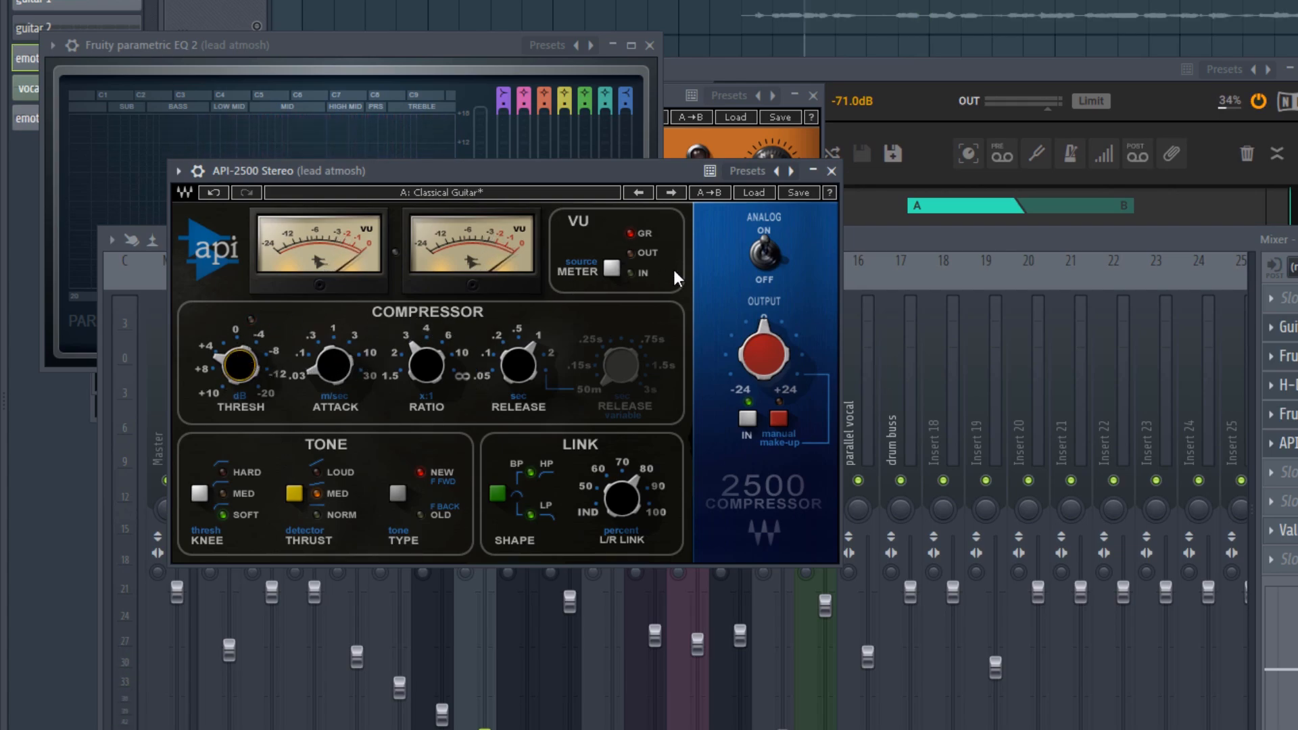
pyautogui.click(766, 257)
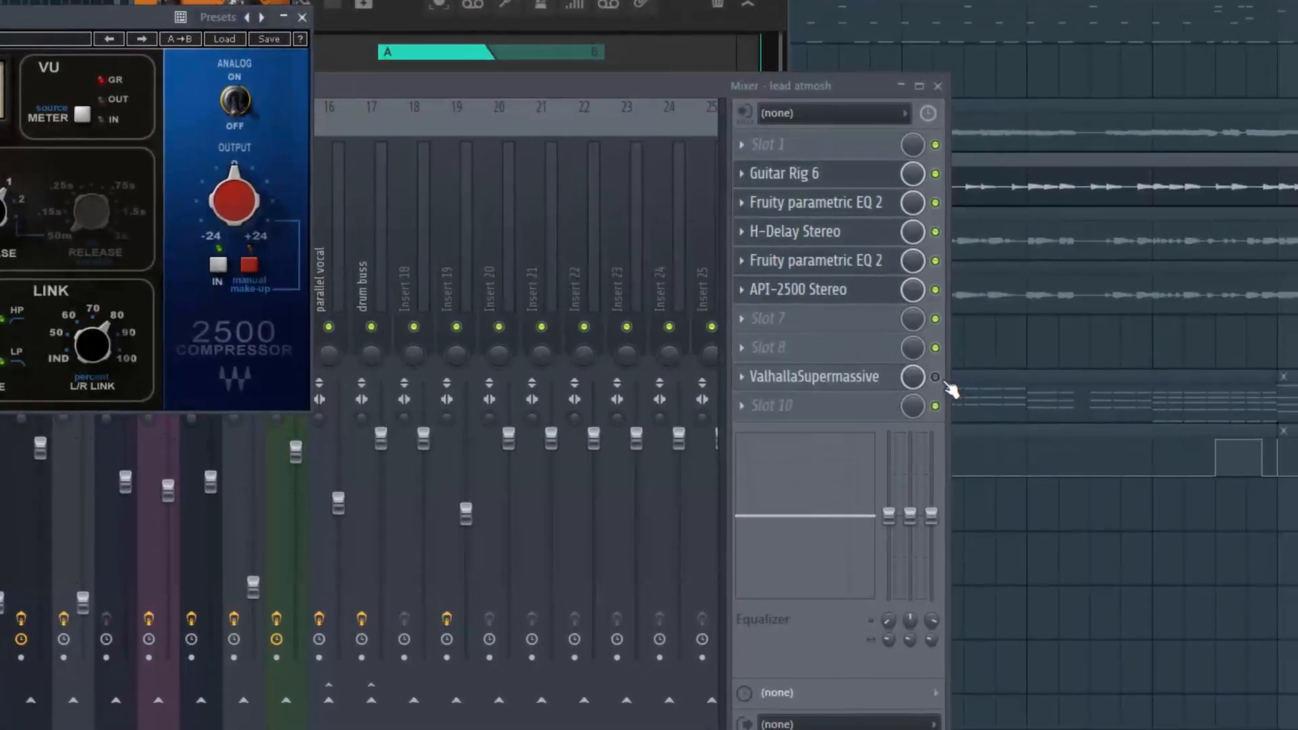
# Enable and open ValhallaSupermassive on the lead atmosh track, and audition the lead with the drums, bass and guitars.
pyautogui.click(944, 383)
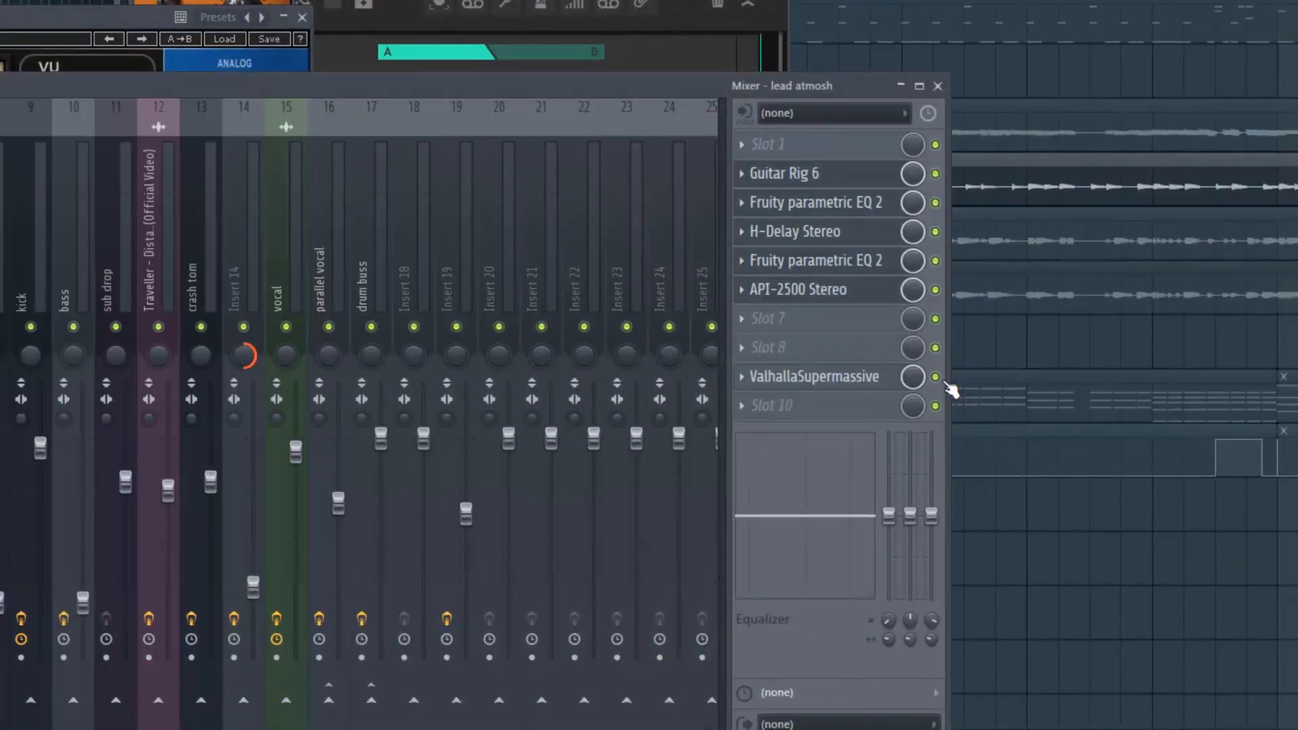
pyautogui.click(849, 391)
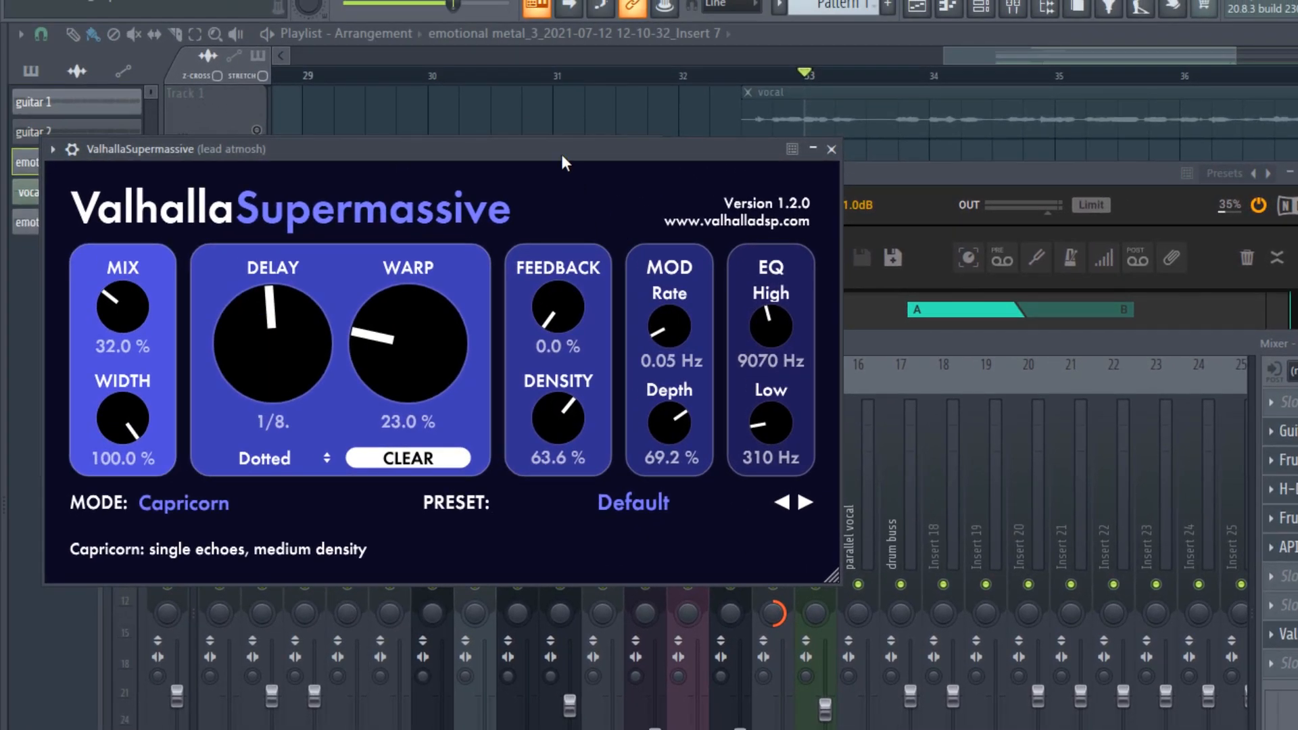
pyautogui.moveTo(562, 154); pyautogui.dragTo(653, 161)
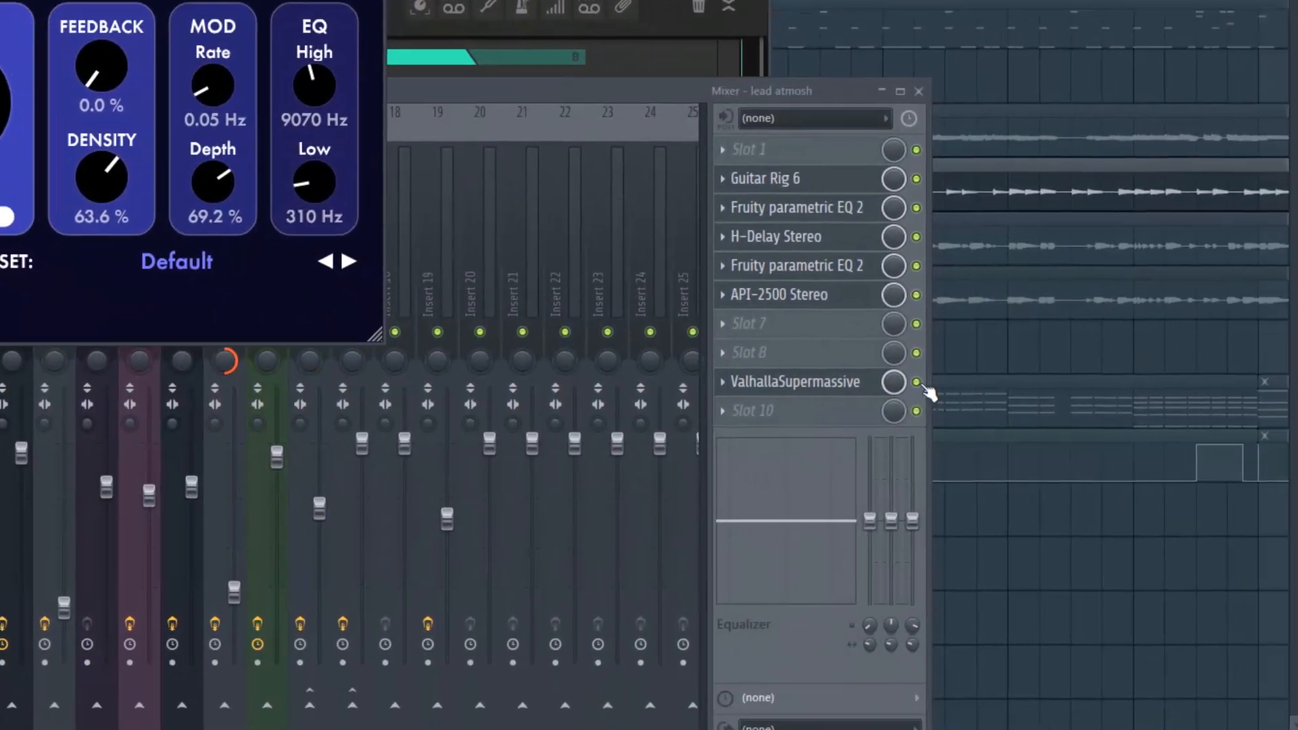
pyautogui.click(917, 383)
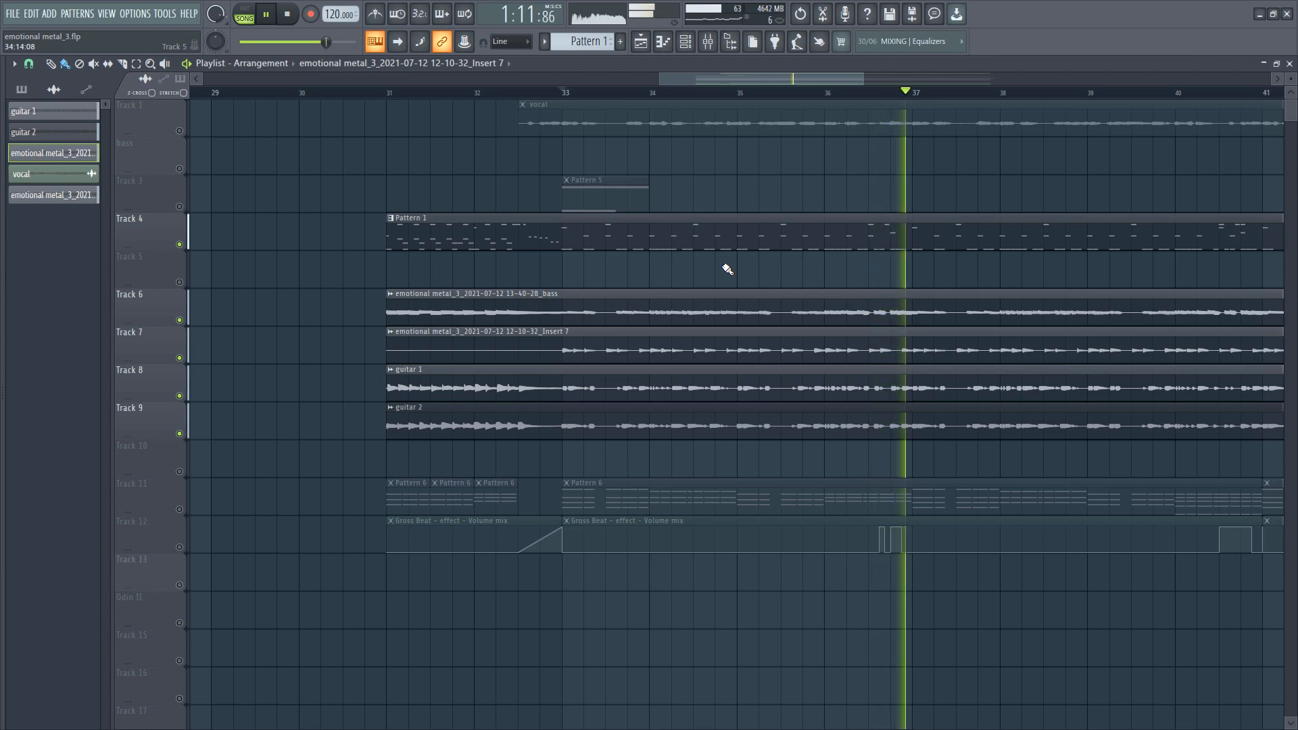
pyautogui.press('space')
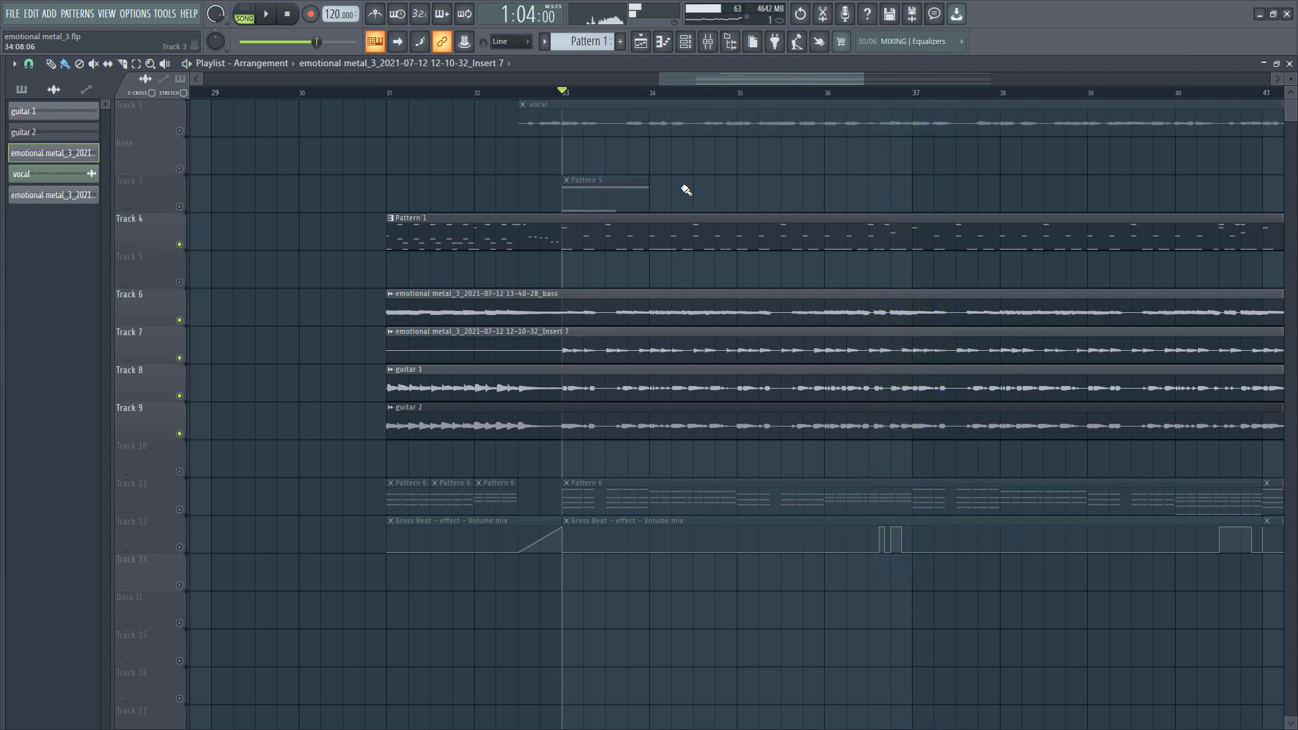
# Solo Track 11 and play its piano part.
pyautogui.scroll(-1, 188, 473)
pyautogui.click(179, 472)
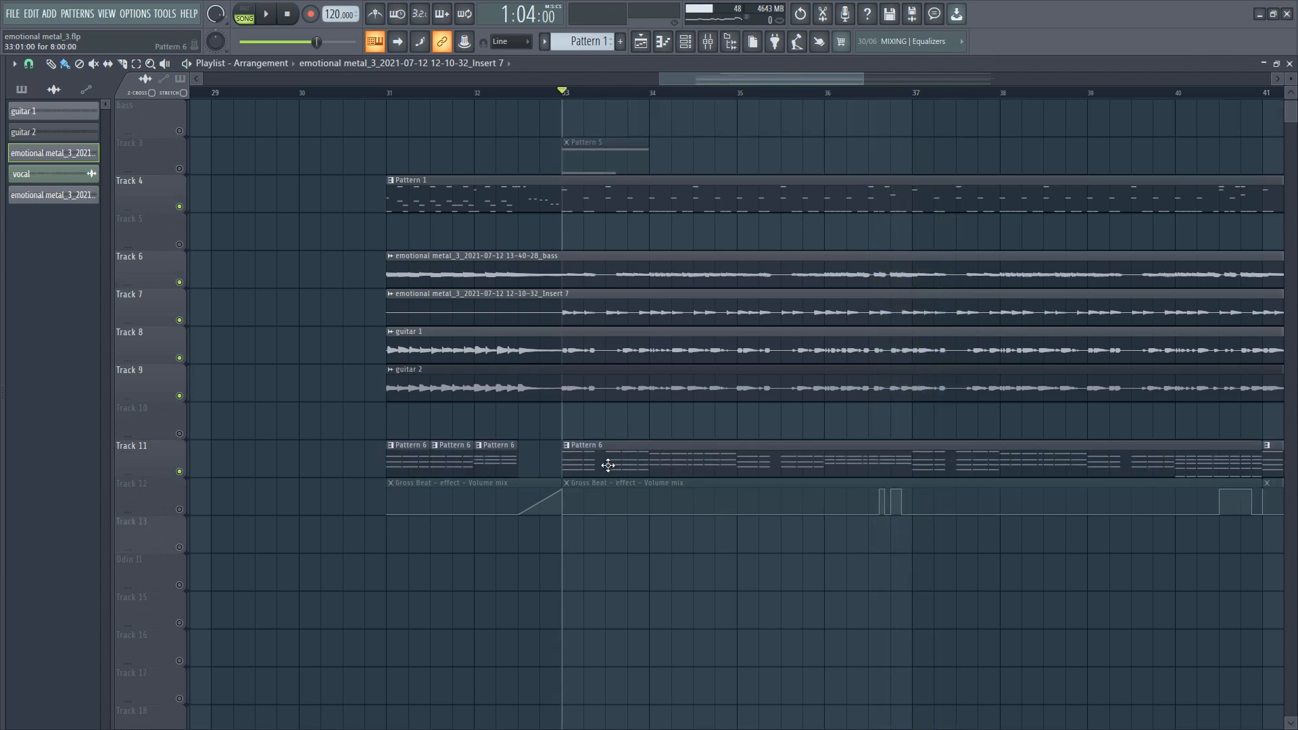
pyautogui.keyDown('ctrl'); pyautogui.click(179, 471); pyautogui.keyUp('ctrl')
pyautogui.press('space')
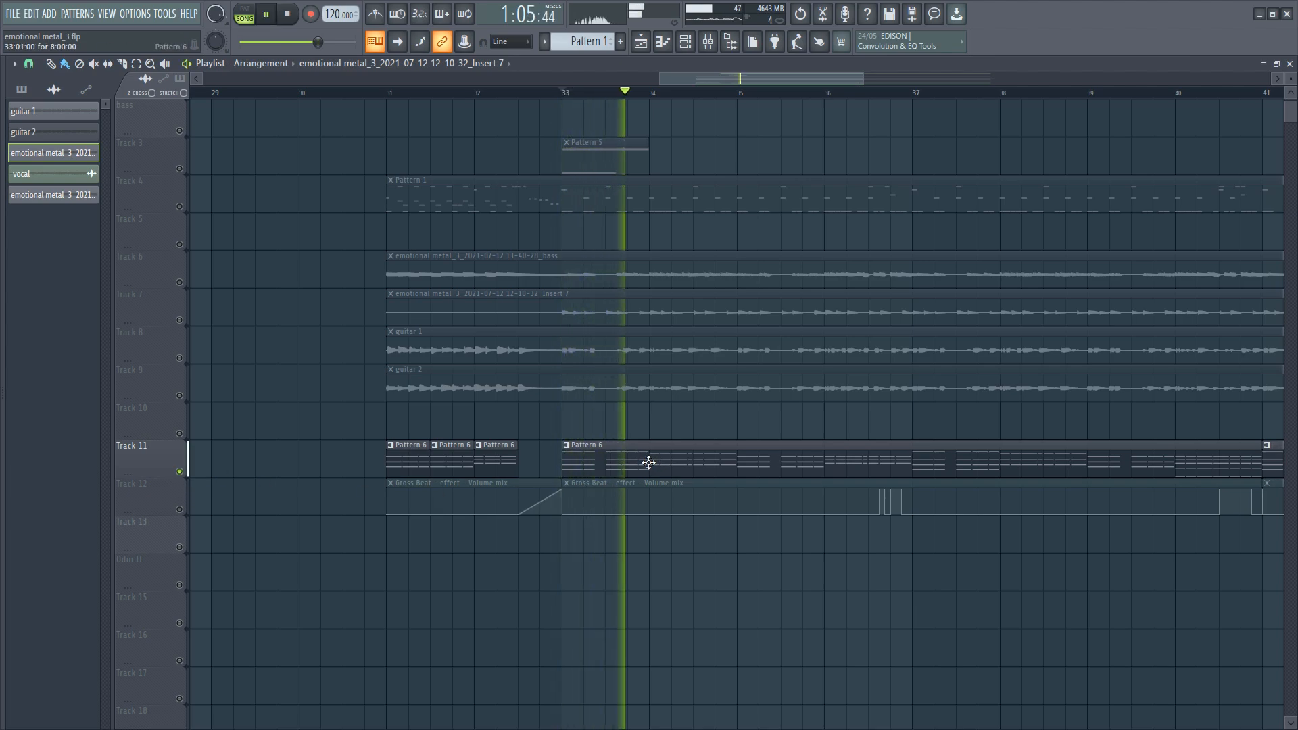
pyautogui.press('space')
# Open Pattern 6 and the piano mixer track, and fine-tune band 5 near 1 kHz in the piano's Fruity parametric EQ 2.
pyautogui.doubleClick(648, 463)
pyautogui.press('F9')
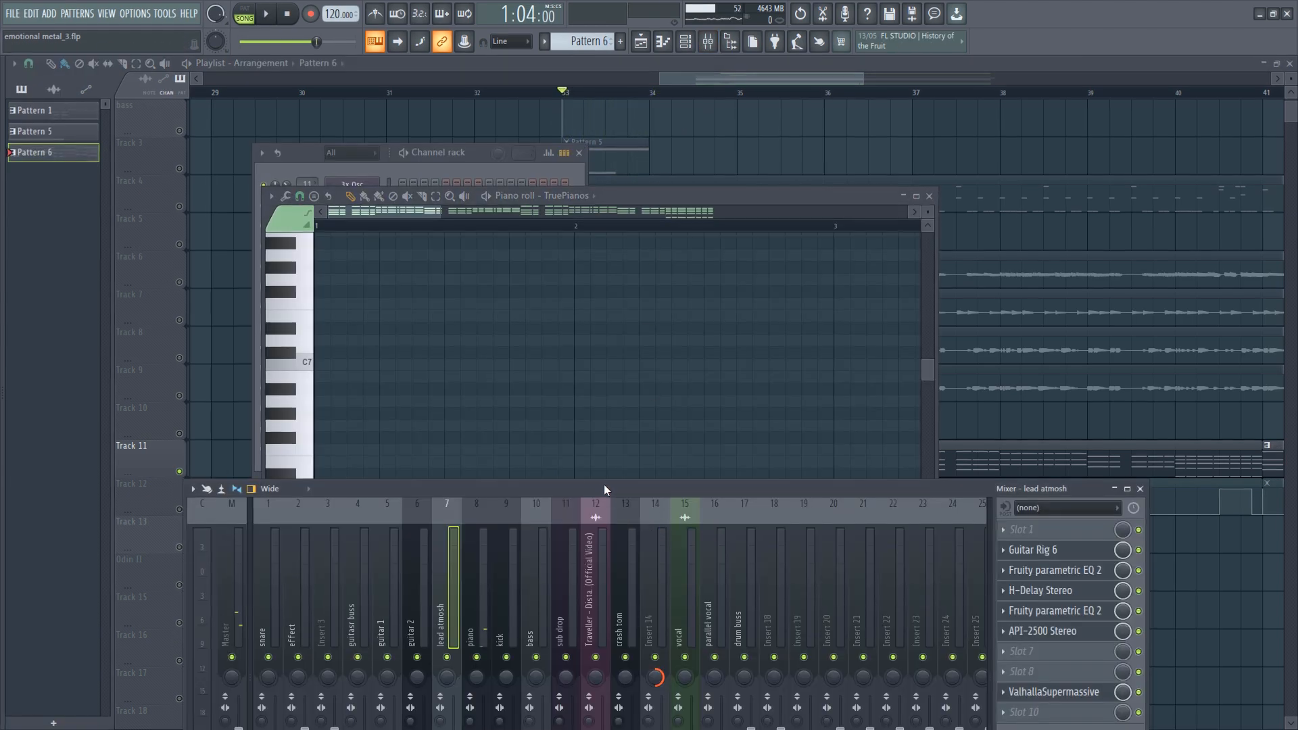
pyautogui.moveTo(602, 484); pyautogui.dragTo(626, 221)
pyautogui.click(496, 598)
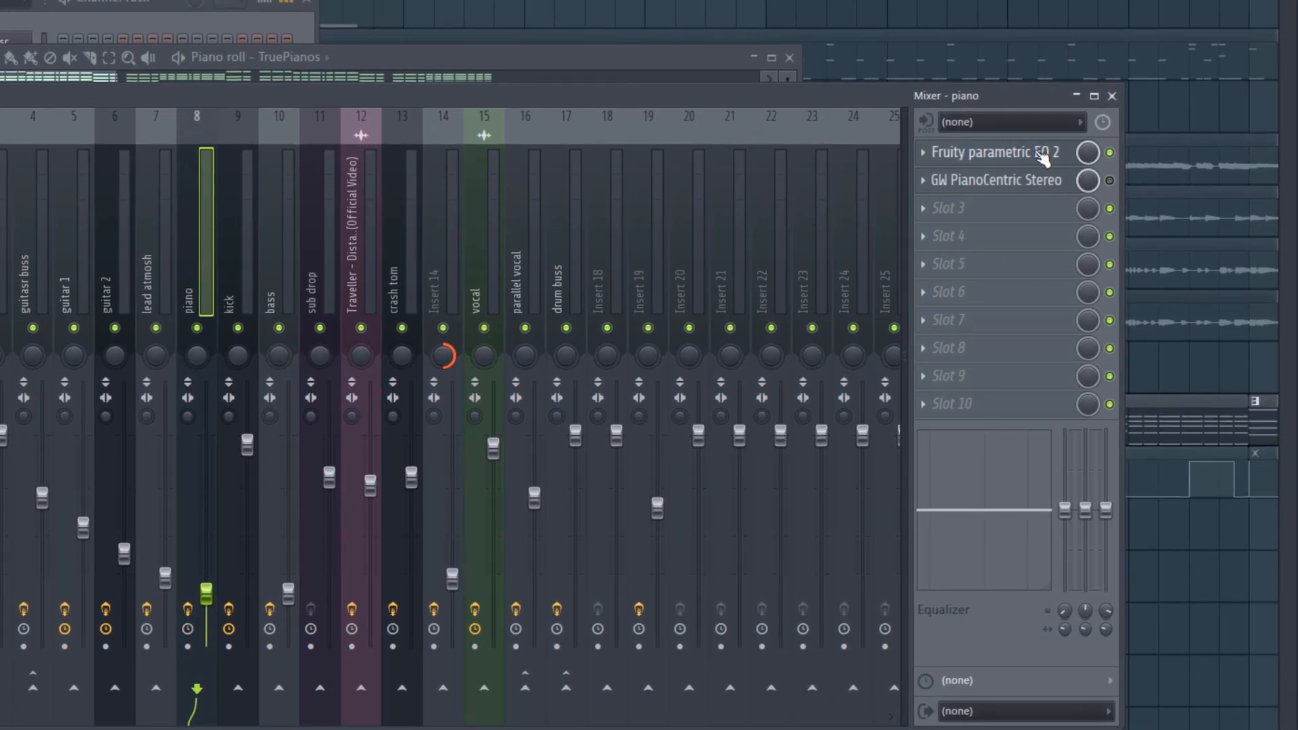
pyautogui.click(1043, 158)
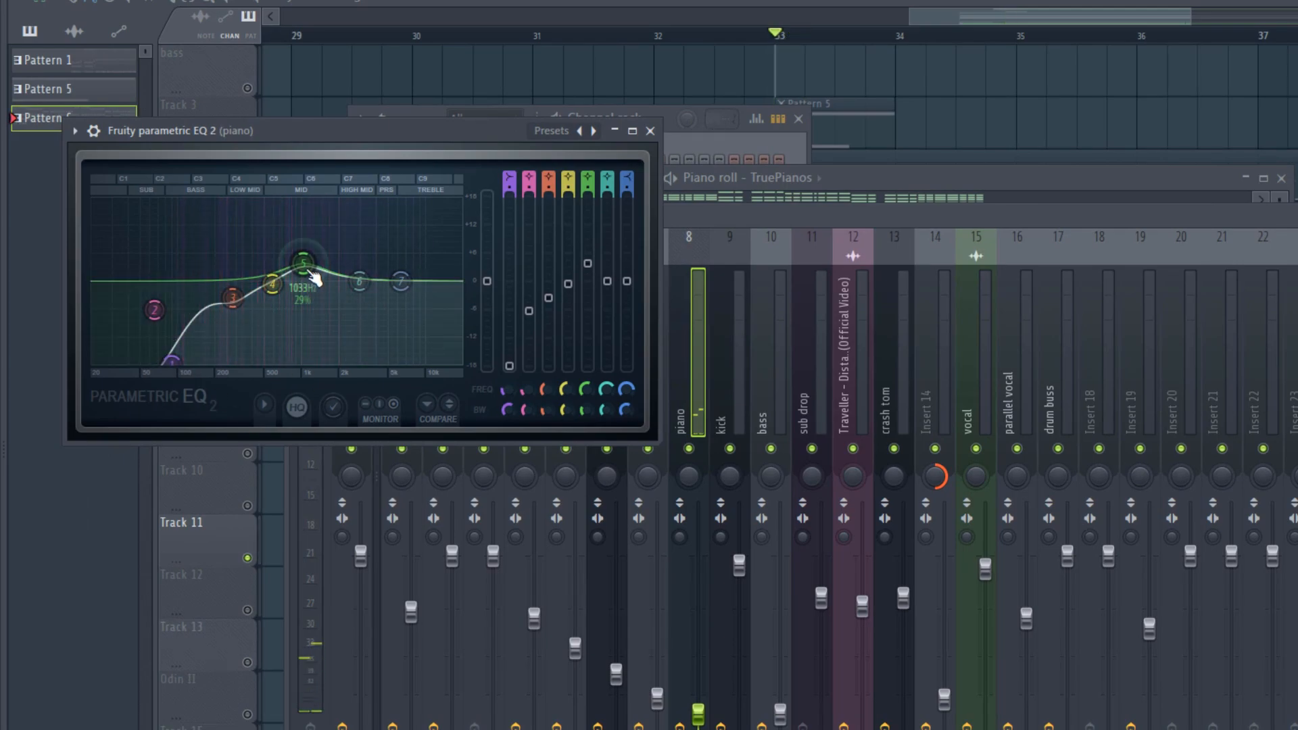
pyautogui.moveTo(304, 263); pyautogui.dragTo(308, 263)
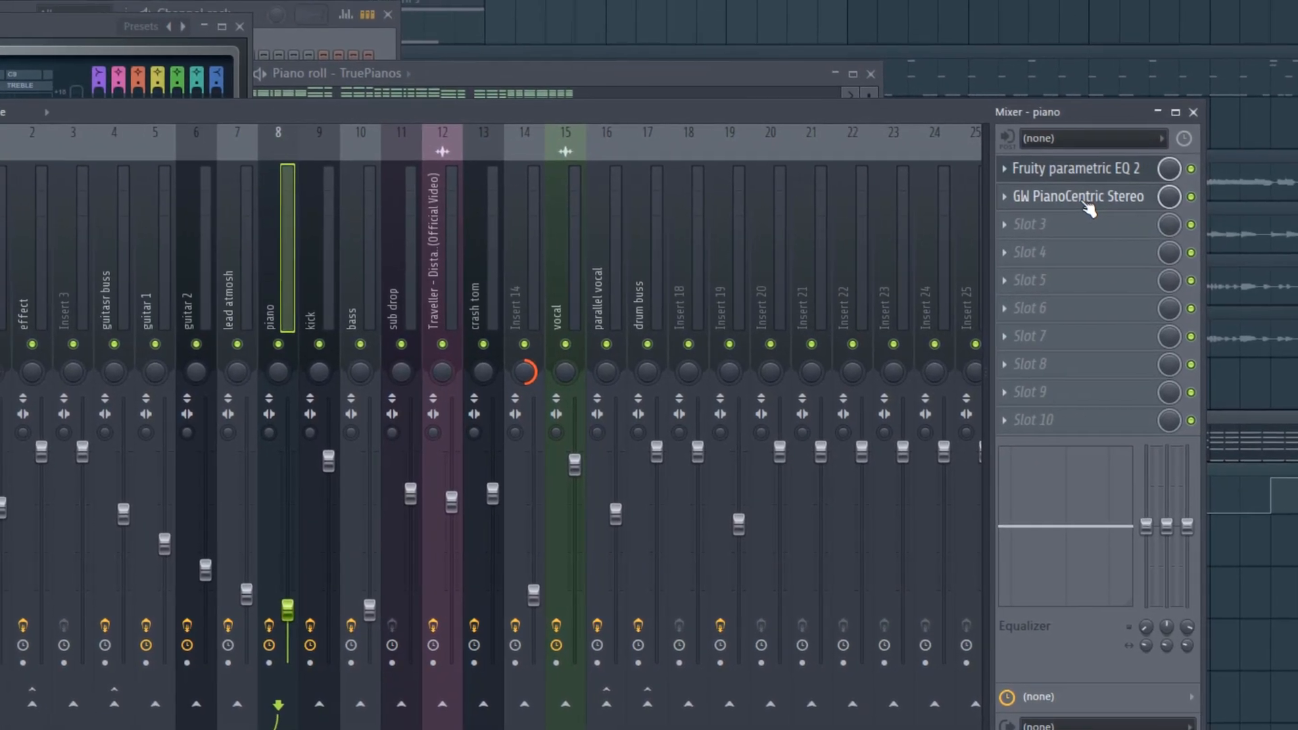
# Open GW PianoCentric Stereo on the piano track, and set its Piano knob to 46.1 and Doubler to -9.7 while auditioning it.
pyautogui.click(1264, 255)
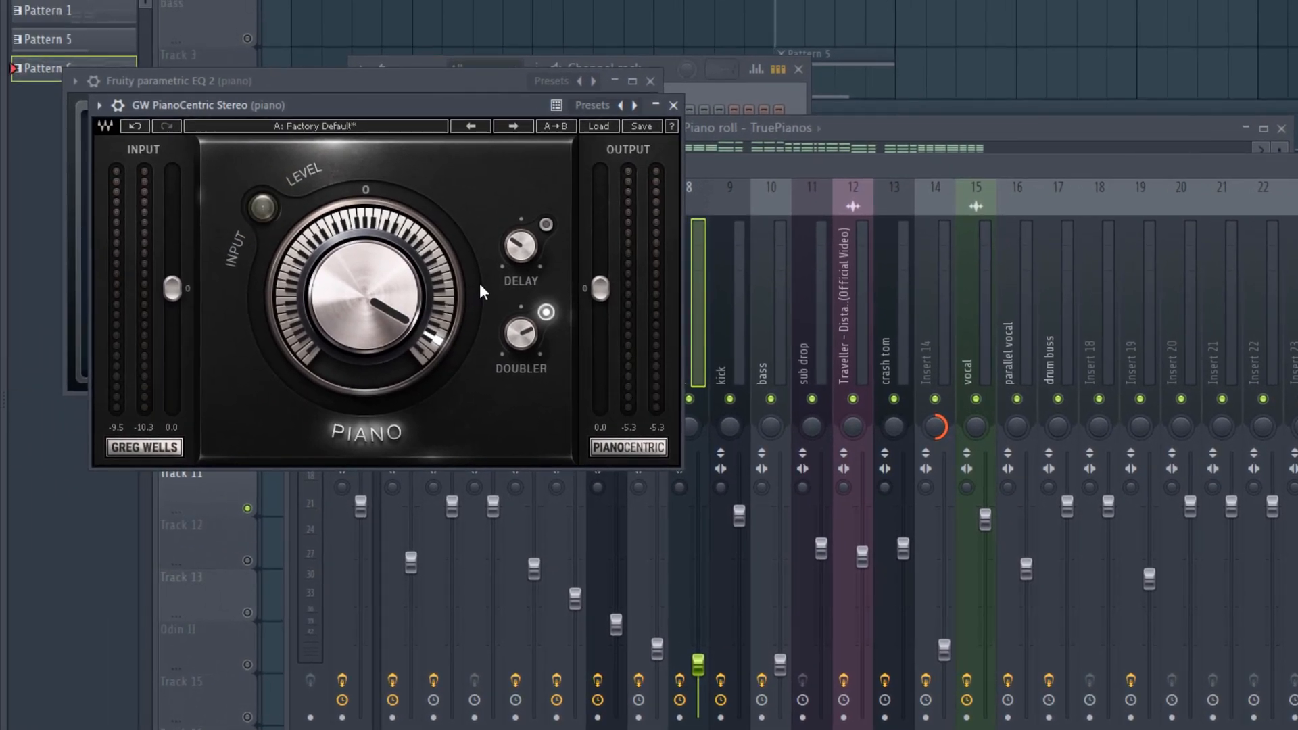
pyautogui.moveTo(396, 283); pyautogui.dragTo(435, 331)
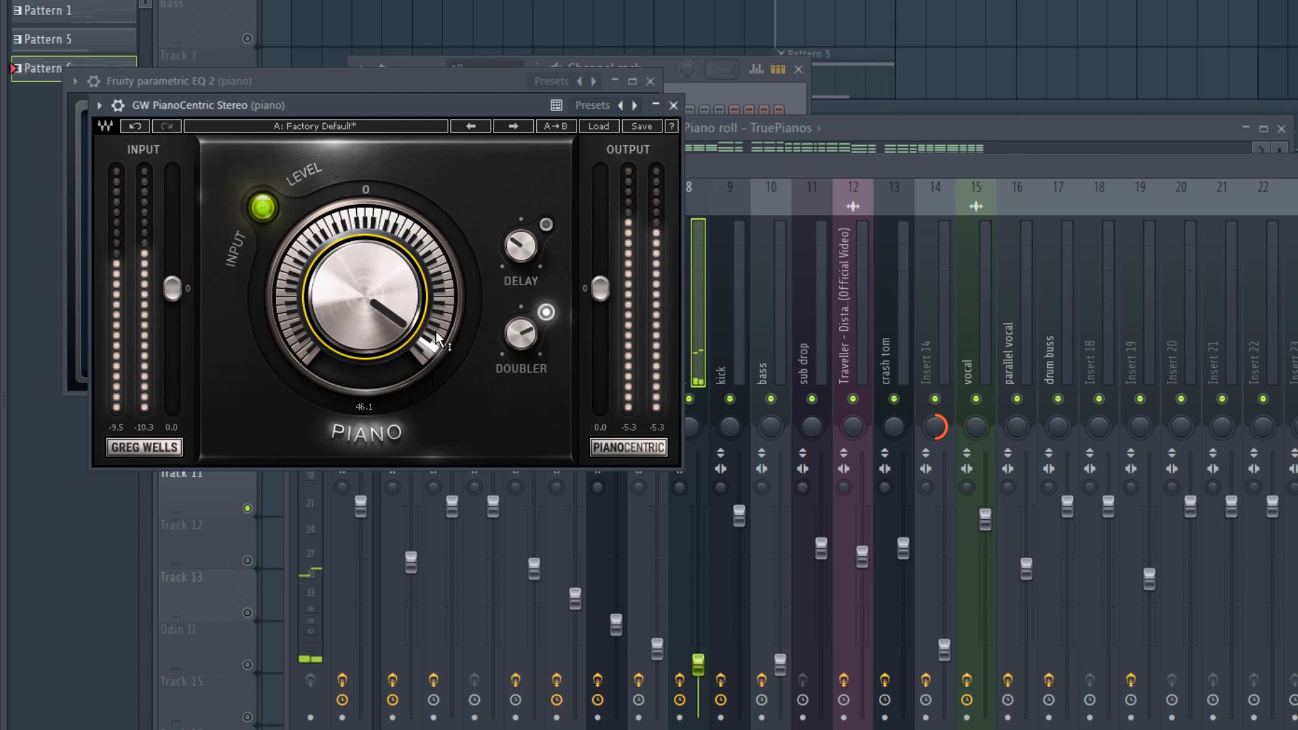
pyautogui.moveTo(530, 338)
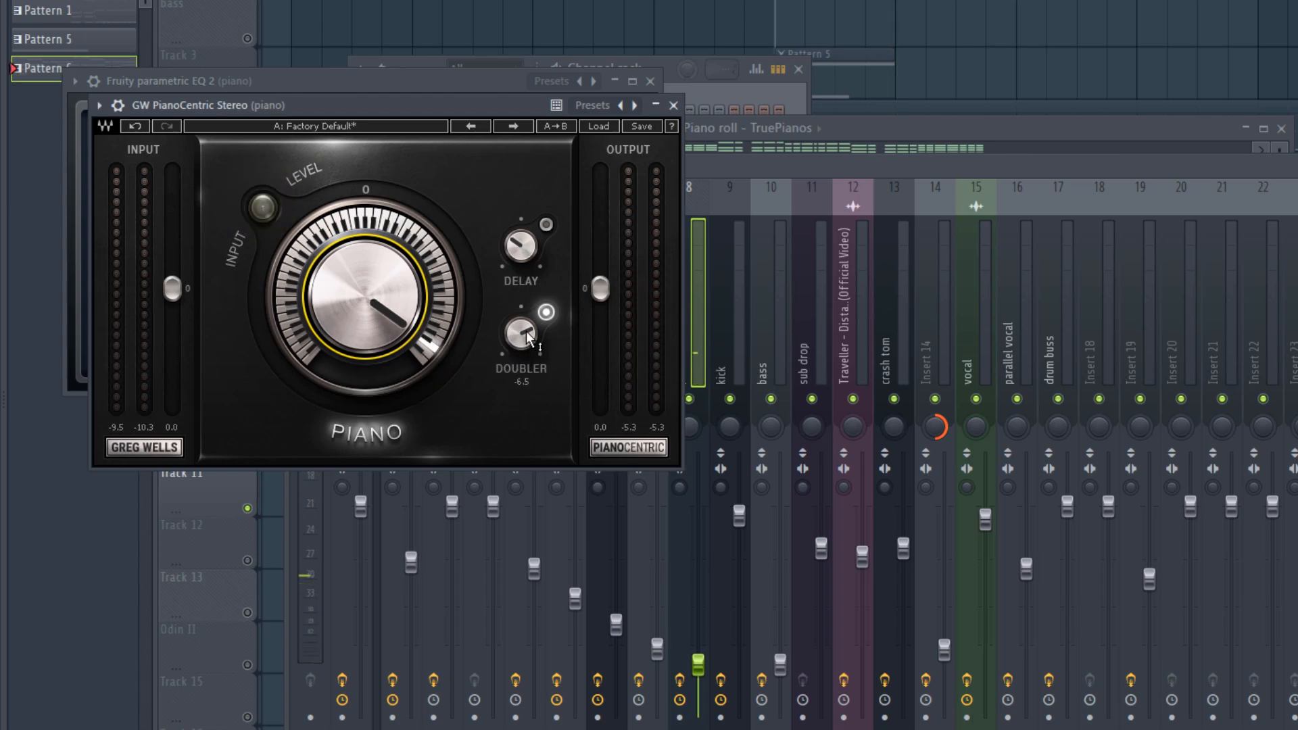
pyautogui.moveTo(528, 339); pyautogui.dragTo(529, 359)
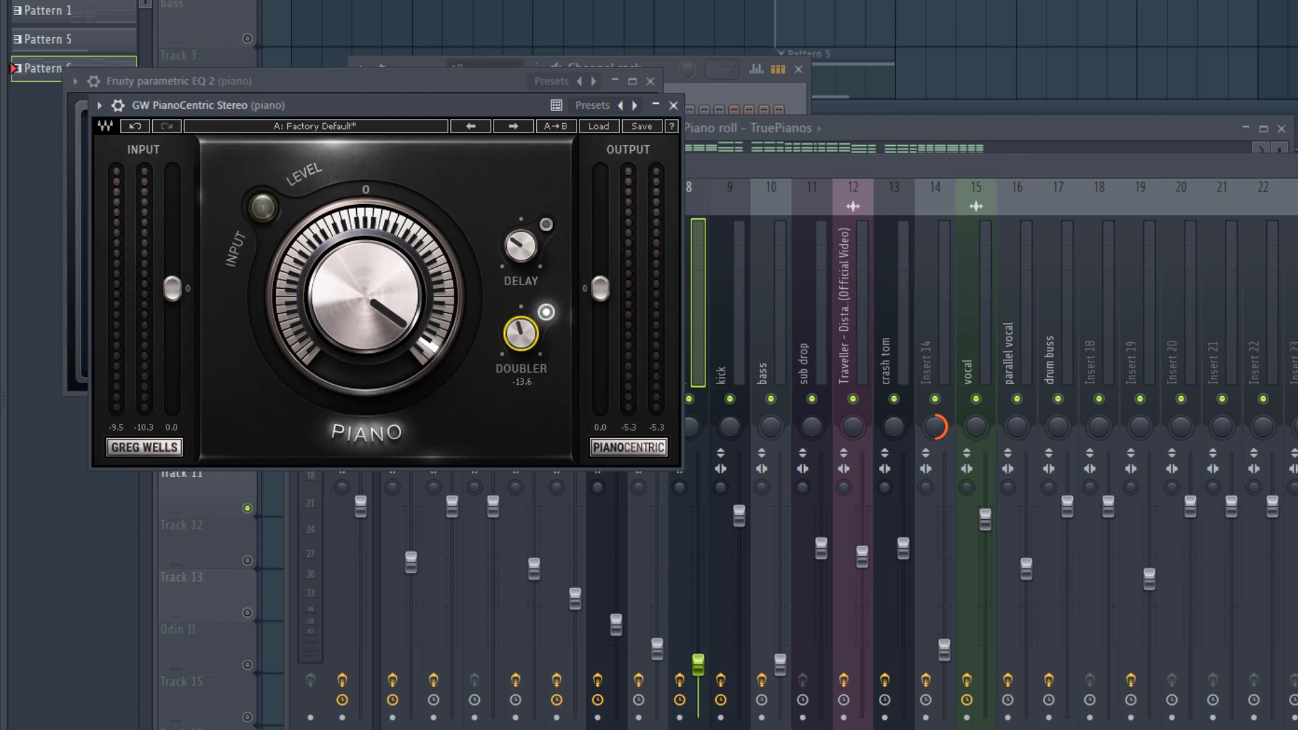
pyautogui.moveTo(529, 339); pyautogui.dragTo(529, 348)
pyautogui.press('space')
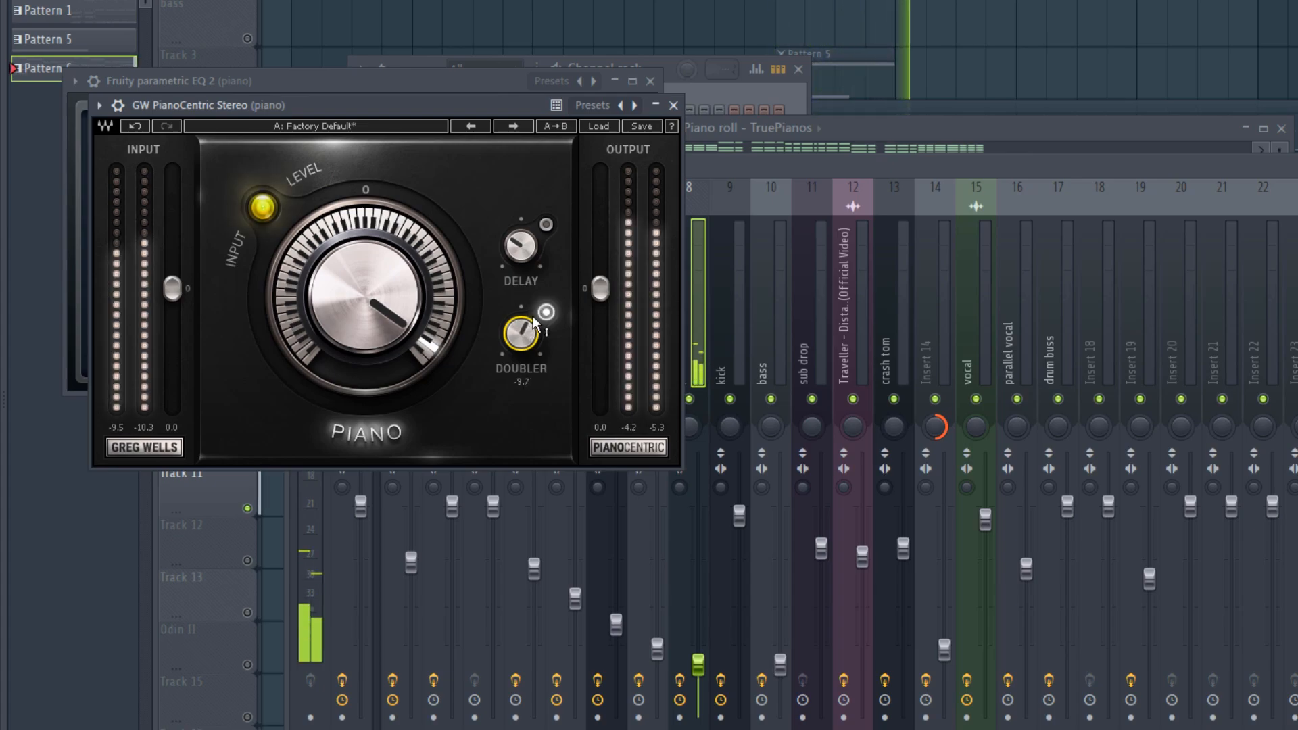
# Play the drums, bass, lead and guitars together with the piano on Track 11.
pyautogui.click(784, 175)
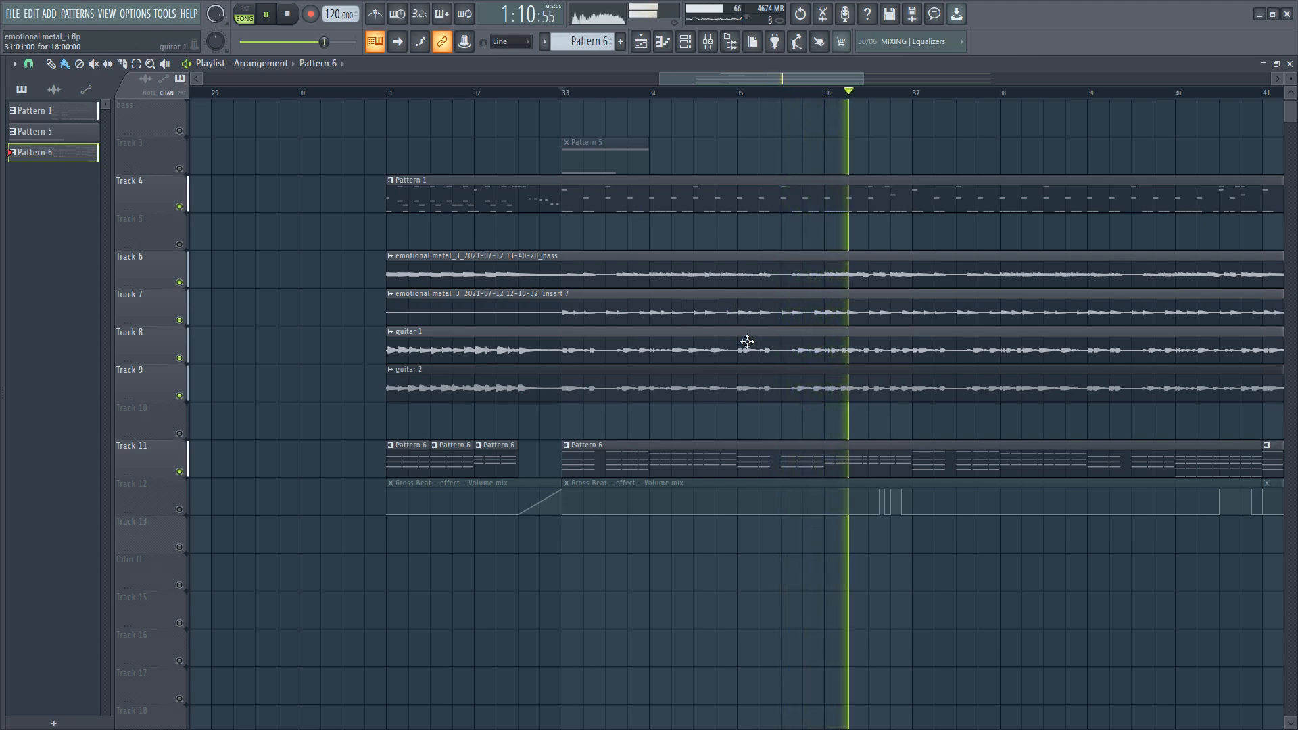
pyautogui.scroll(1, 747, 342)
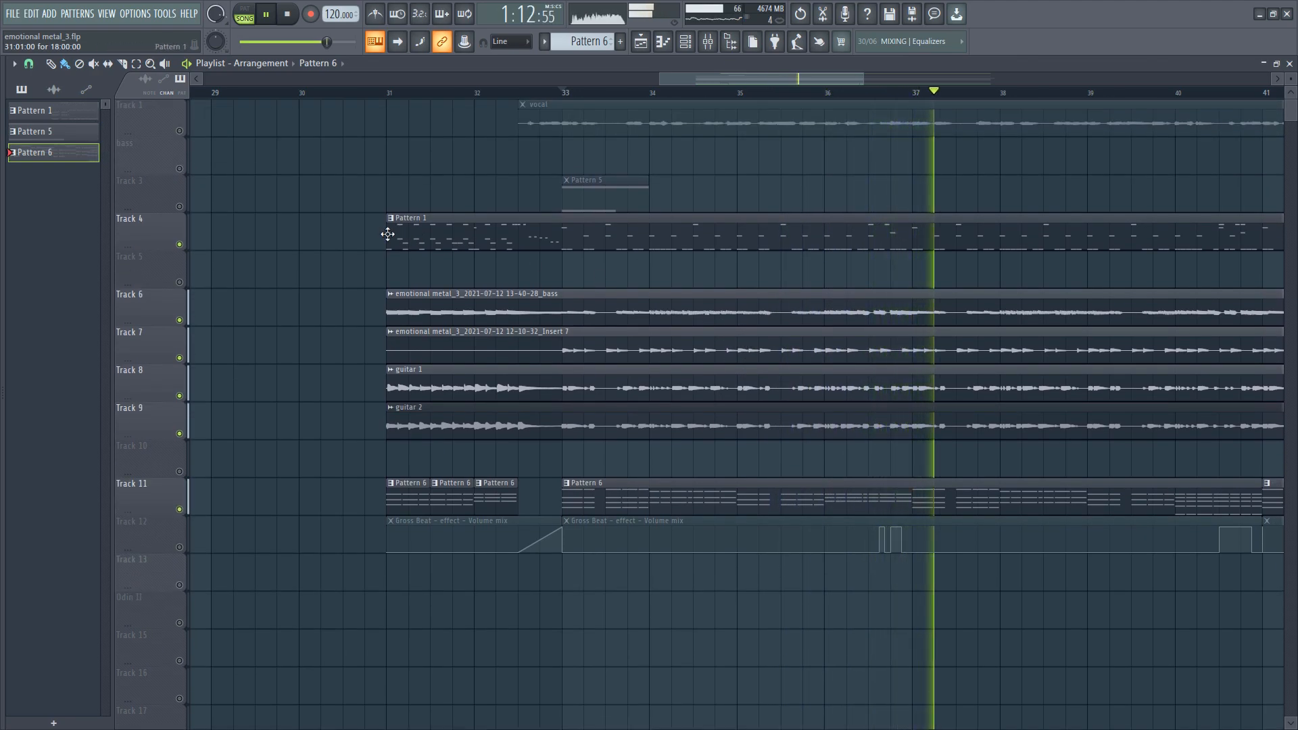
pyautogui.press('space')
# Solo Track 3 and play the Pattern 5 clip on its own.
pyautogui.rightClick(180, 208)
pyautogui.press('space')
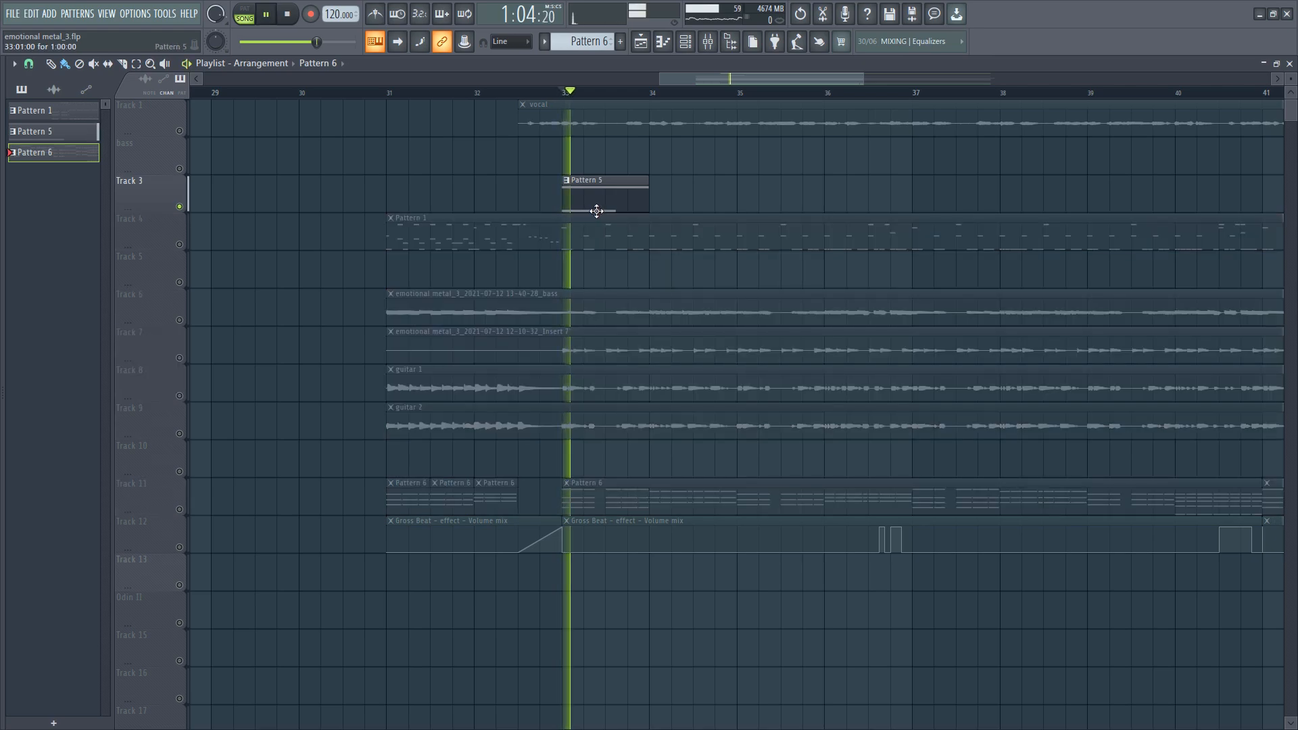
pyautogui.press('space')
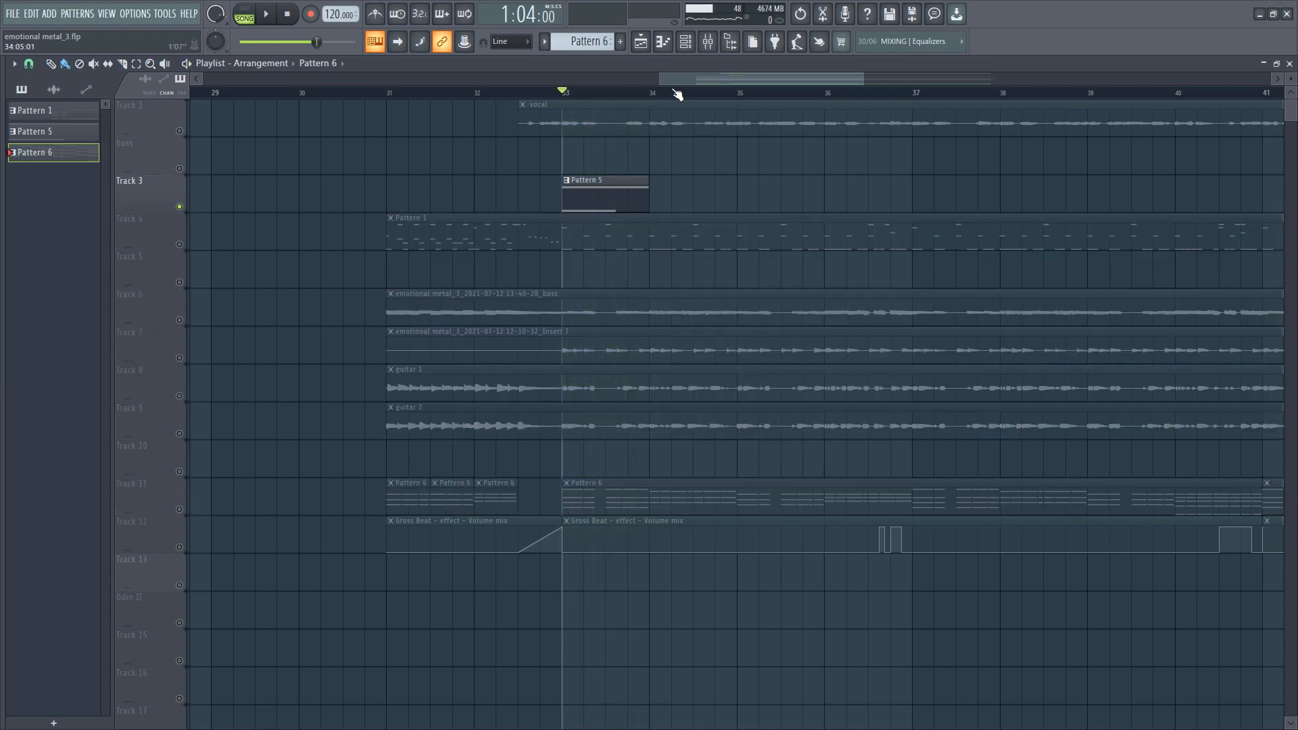
# Show the mixer, open Pattern 5's piano roll and its 3x Osc settings, and play its A1 note and the slide to A0.
pyautogui.click(707, 48)
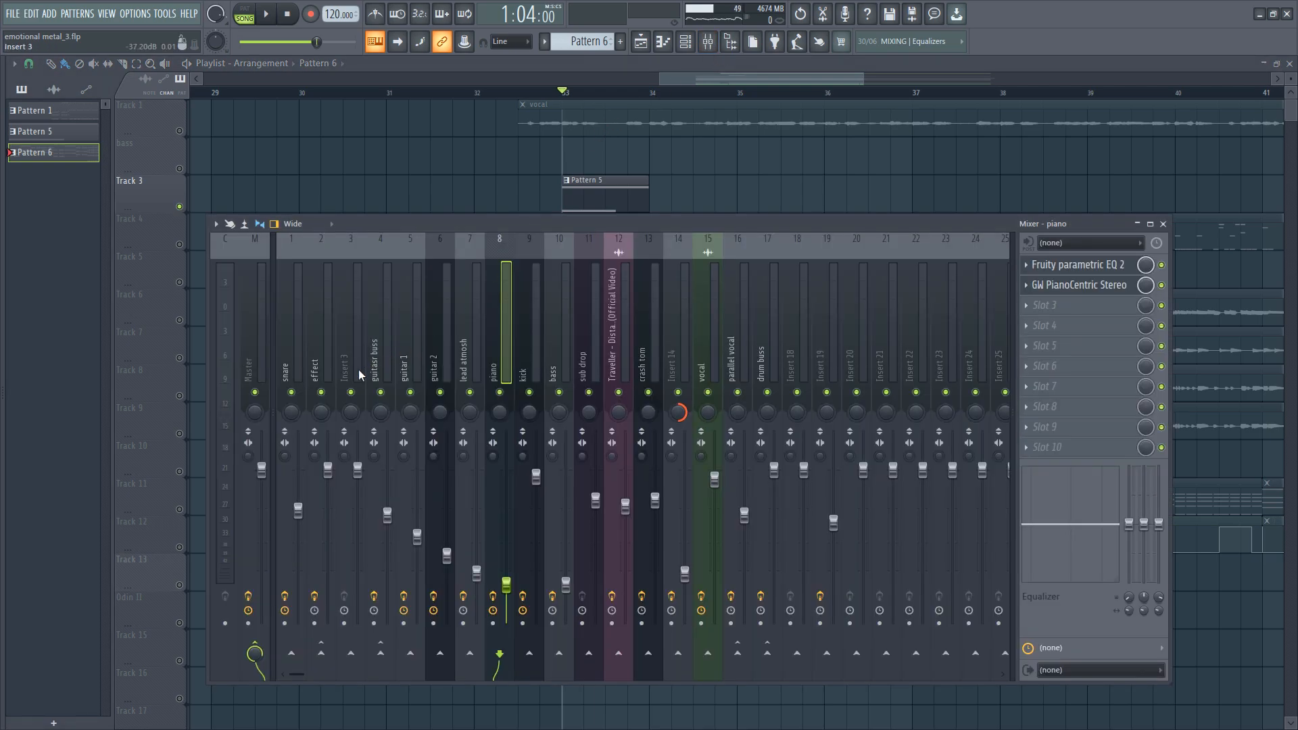
pyautogui.doubleClick(595, 181)
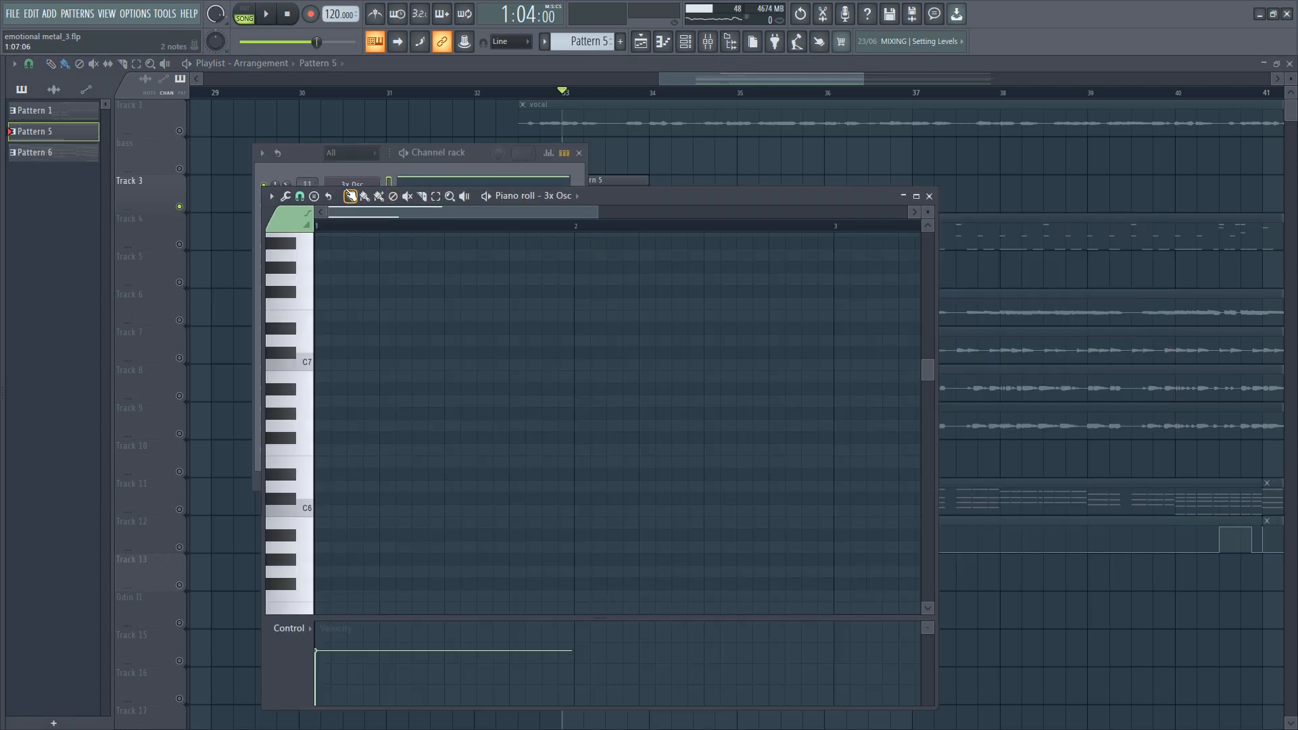
pyautogui.click(278, 214)
pyautogui.click(305, 573)
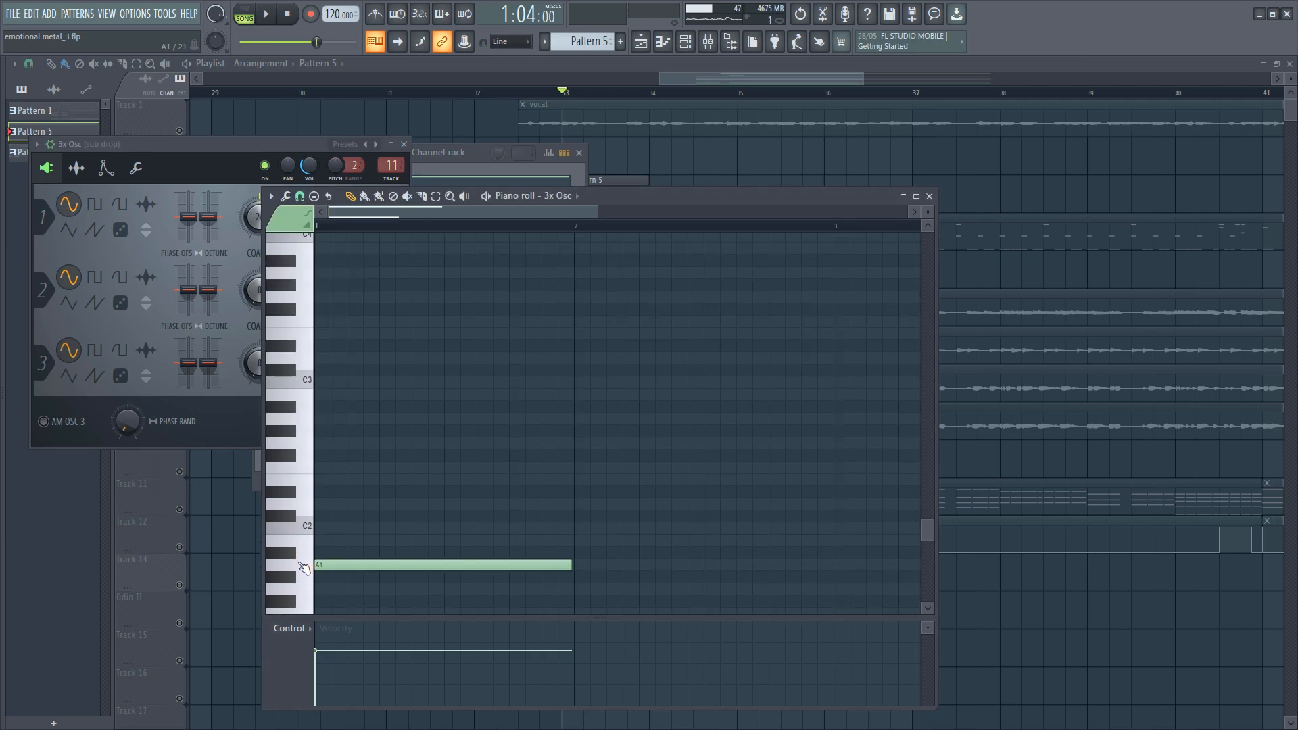
pyautogui.scroll(-3, 316, 559)
pyautogui.press('space')
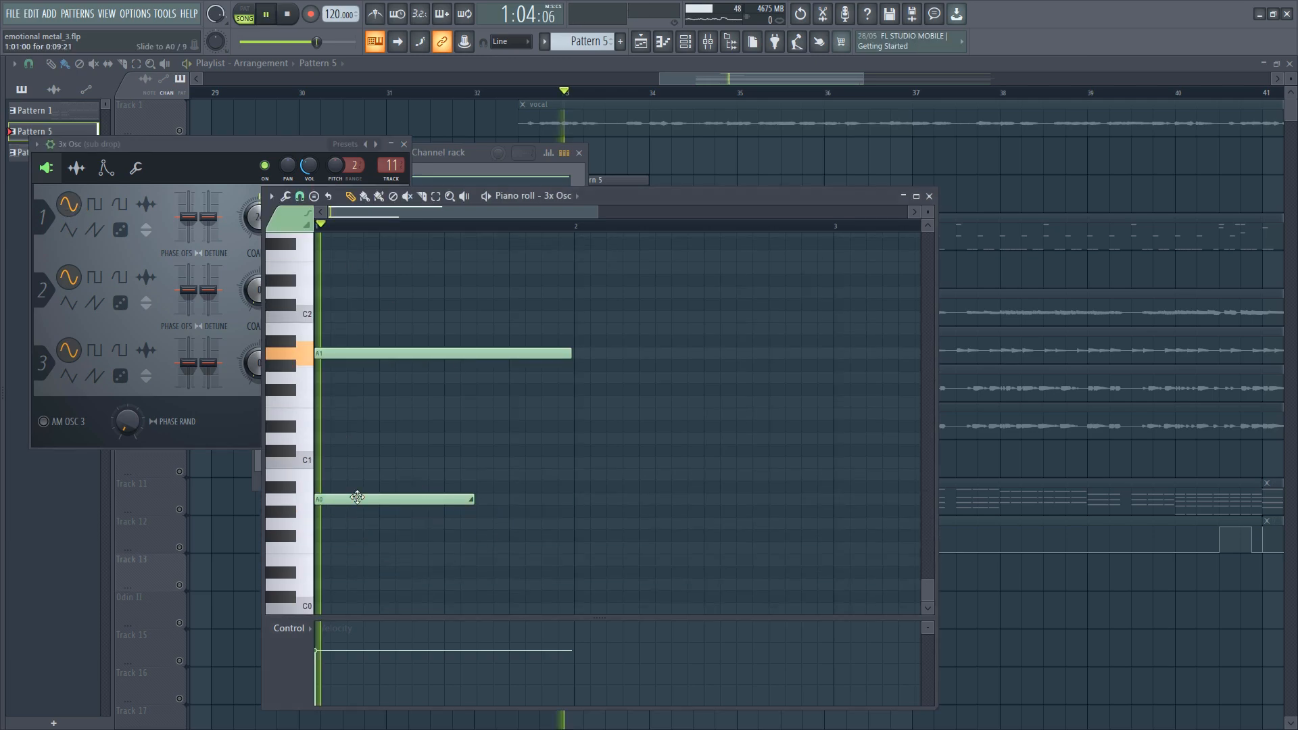
# Open Gross Beat on the mixer's effect track, and play its volume mix ramp on Track 12 leading into bar 33.
pyautogui.press('space')
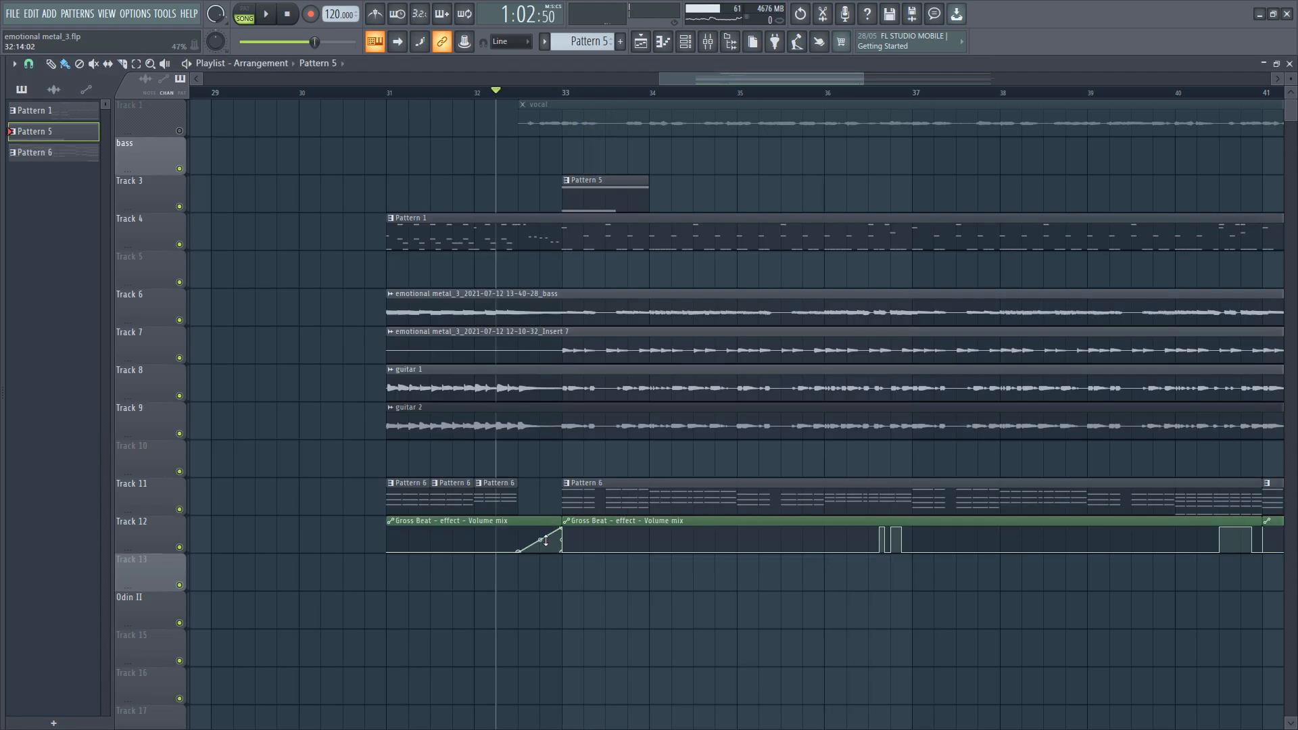
pyautogui.click(707, 42)
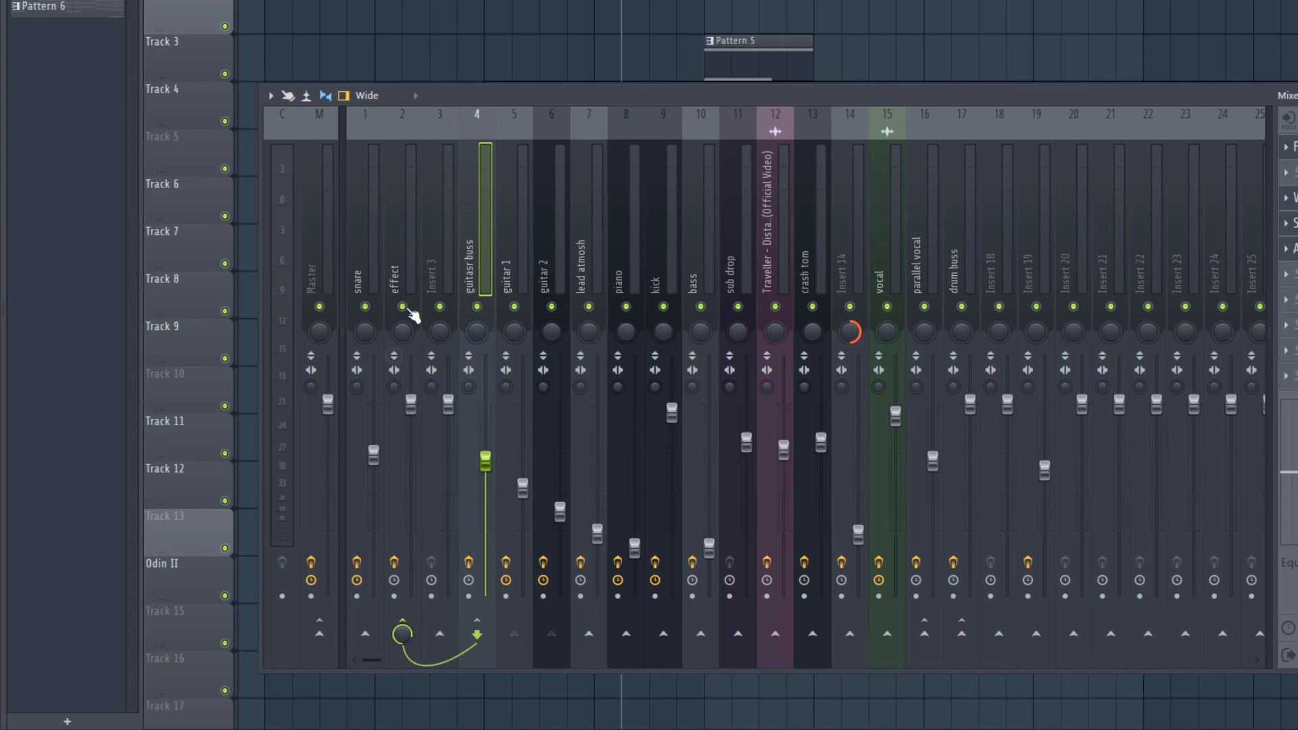
pyautogui.click(407, 250)
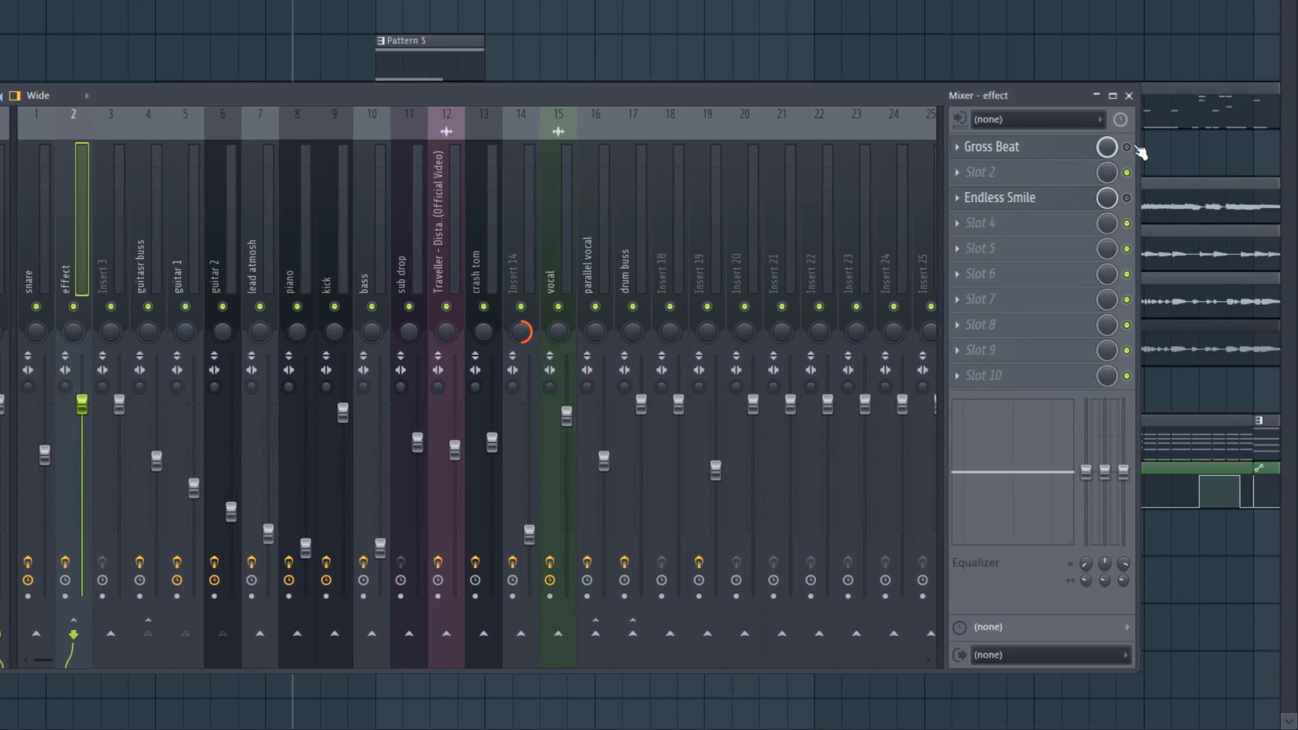
pyautogui.click(991, 146)
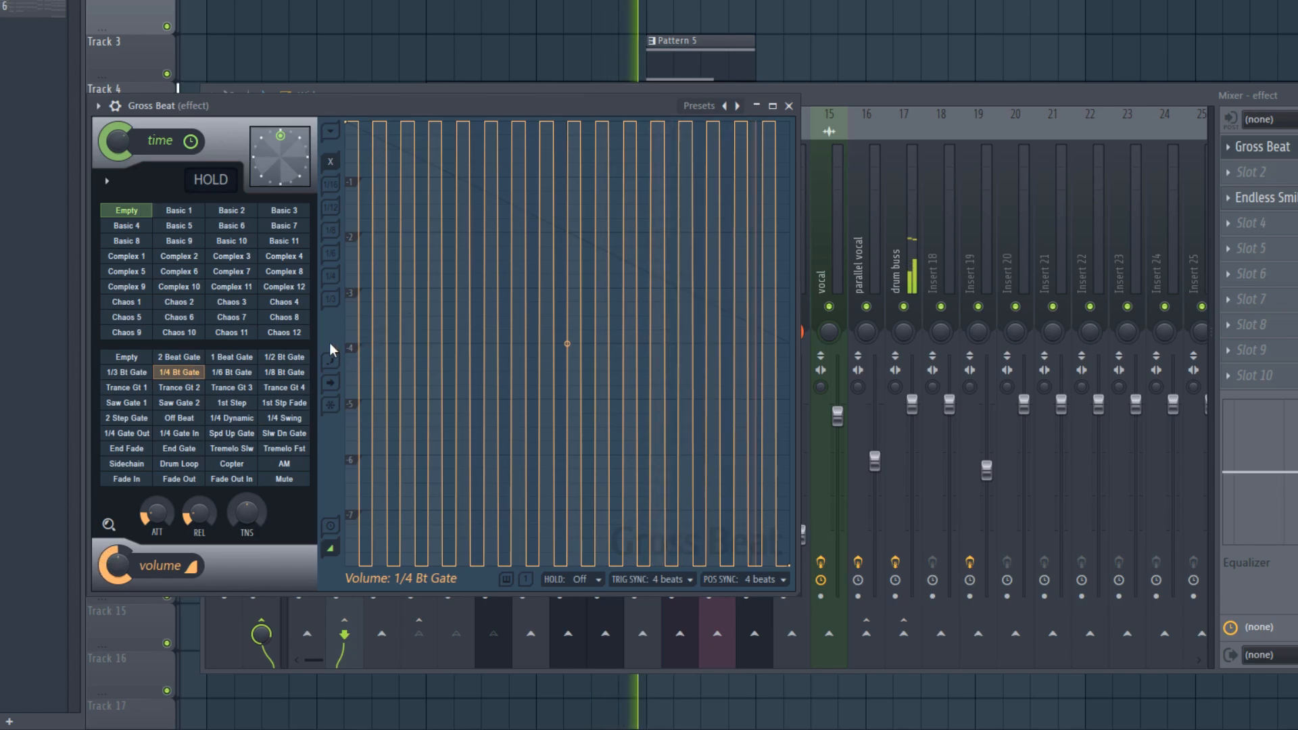
pyautogui.click(875, 50)
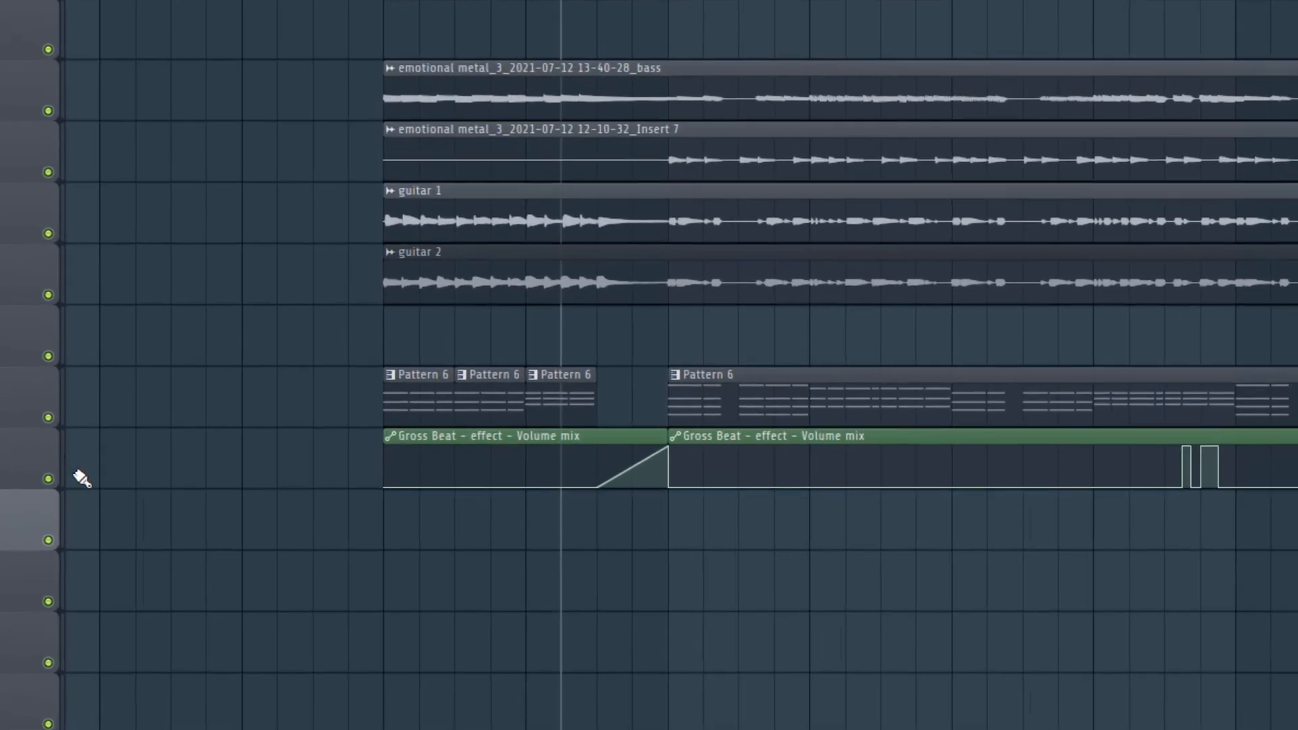
pyautogui.press('space')
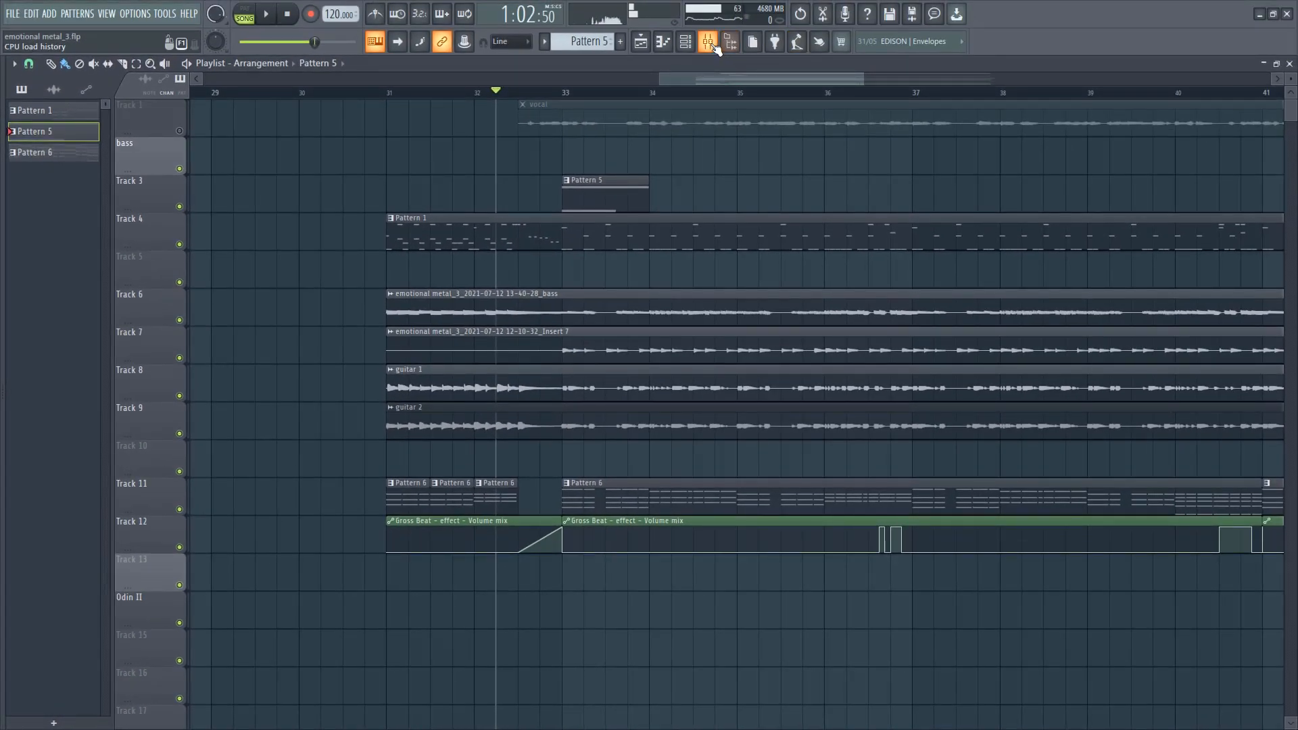
pyautogui.click(708, 41)
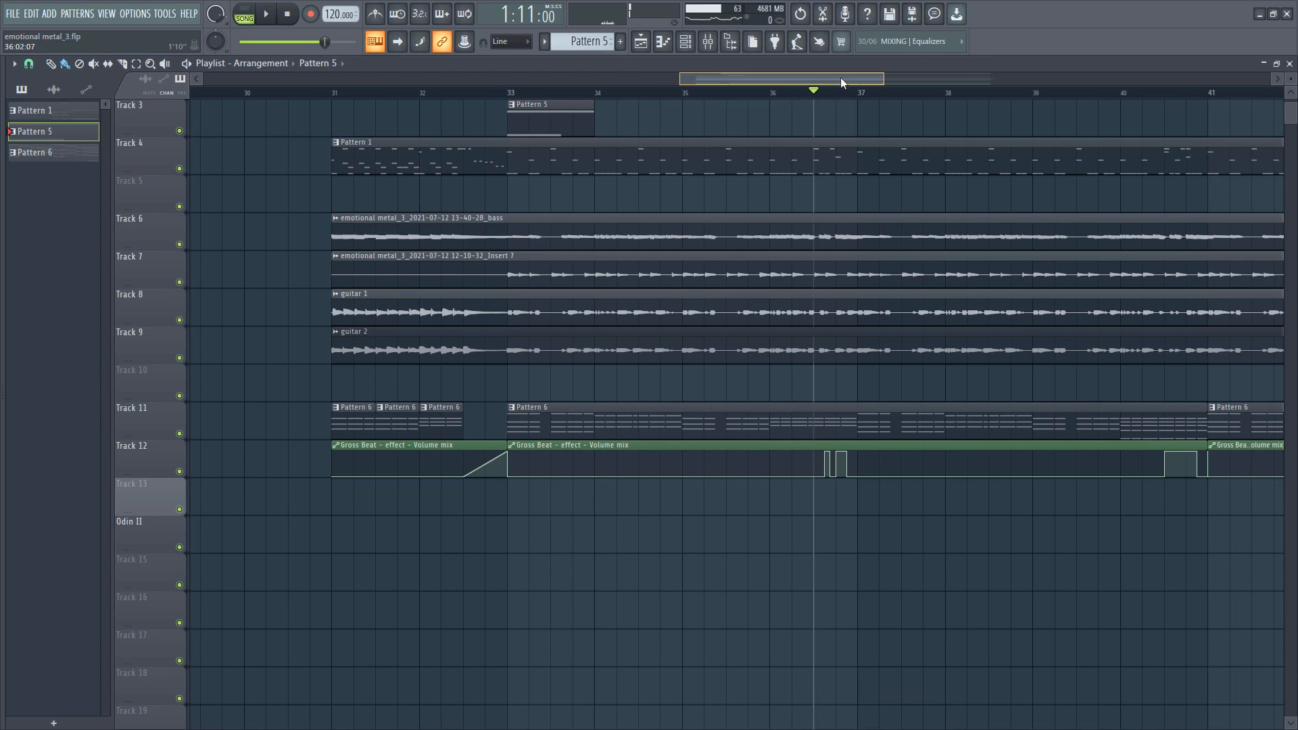
# Play the full mix through the Gross Beat volume mix pulses on Track 12, from bar 36 and from just after bar 40.
pyautogui.hscroll(2, 841, 77)
pyautogui.click(702, 94)
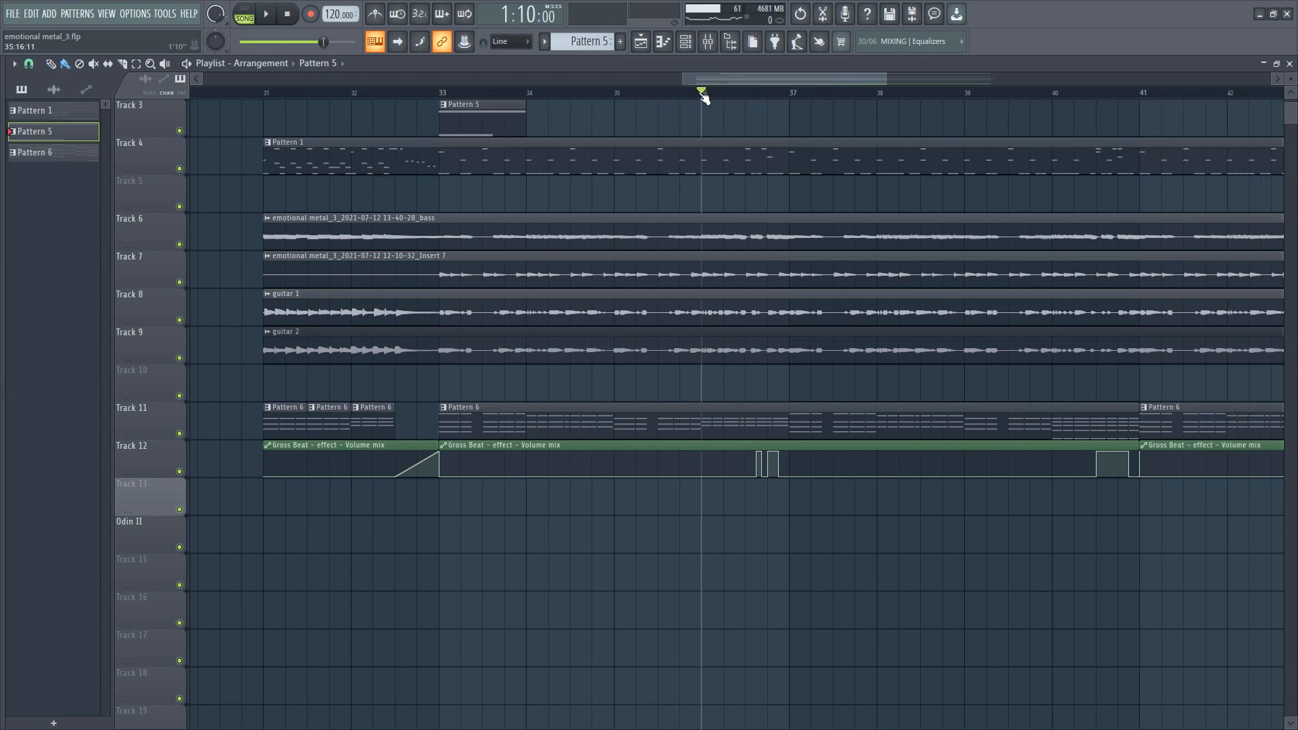
pyautogui.press('space')
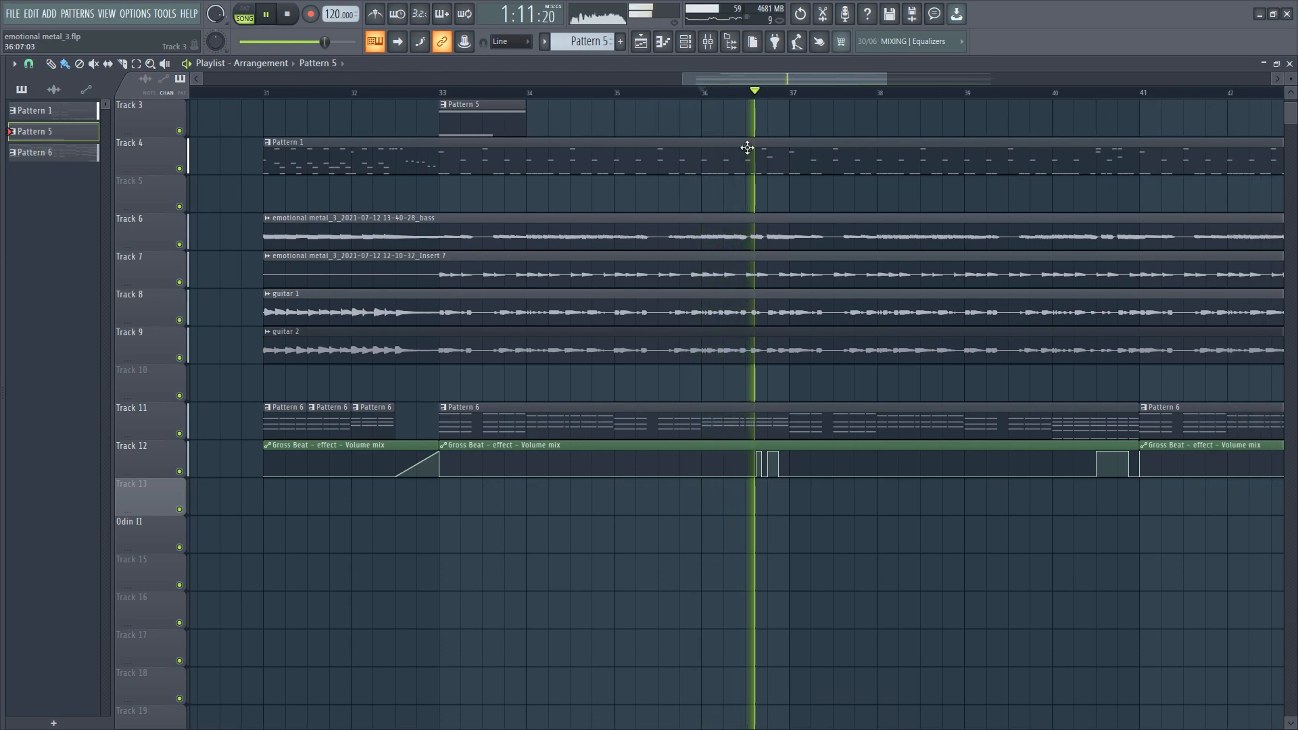
pyautogui.press('space')
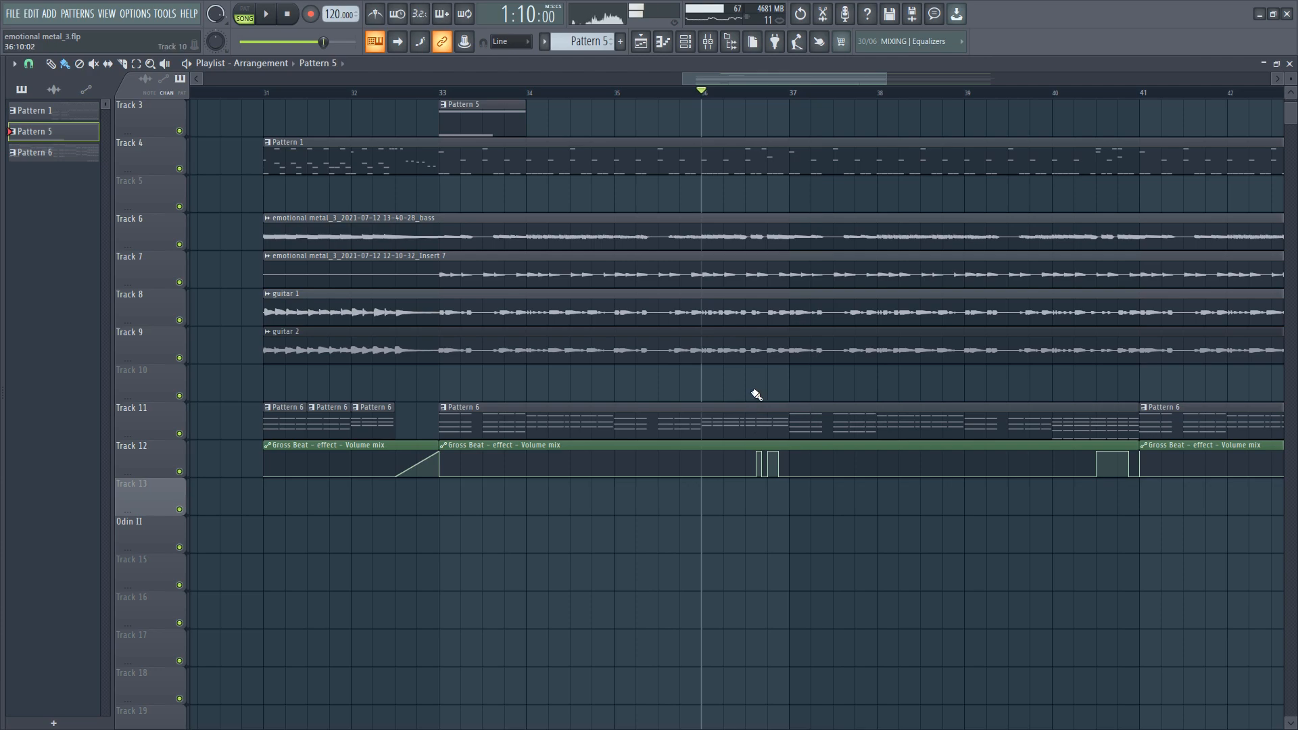
pyautogui.press('space')
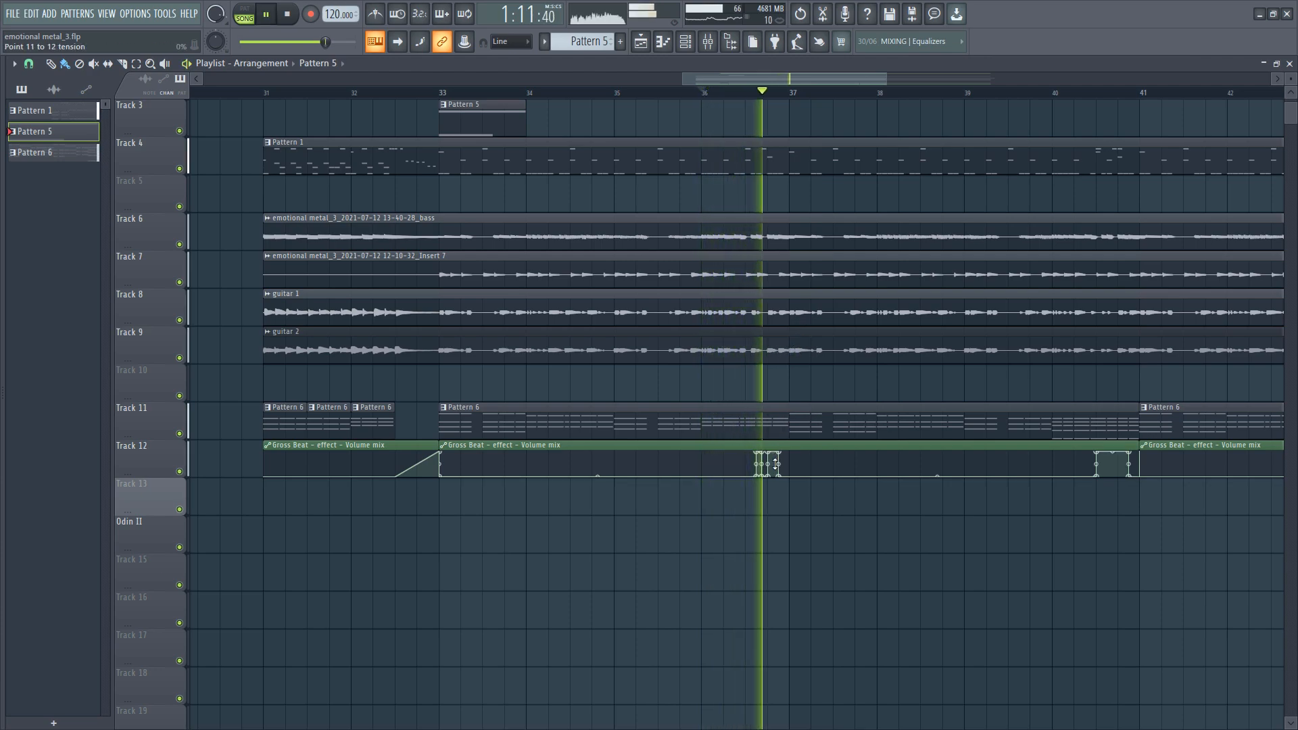
pyautogui.click(1075, 93)
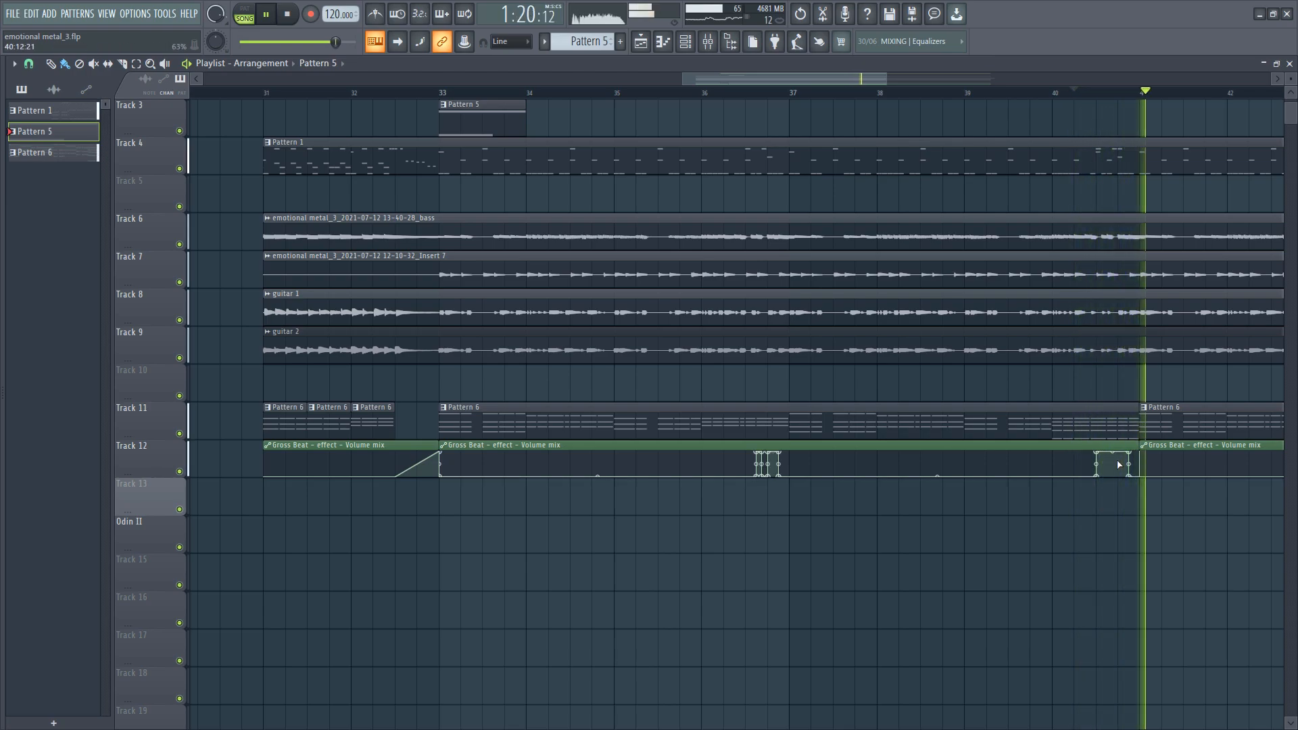
pyautogui.press('space')
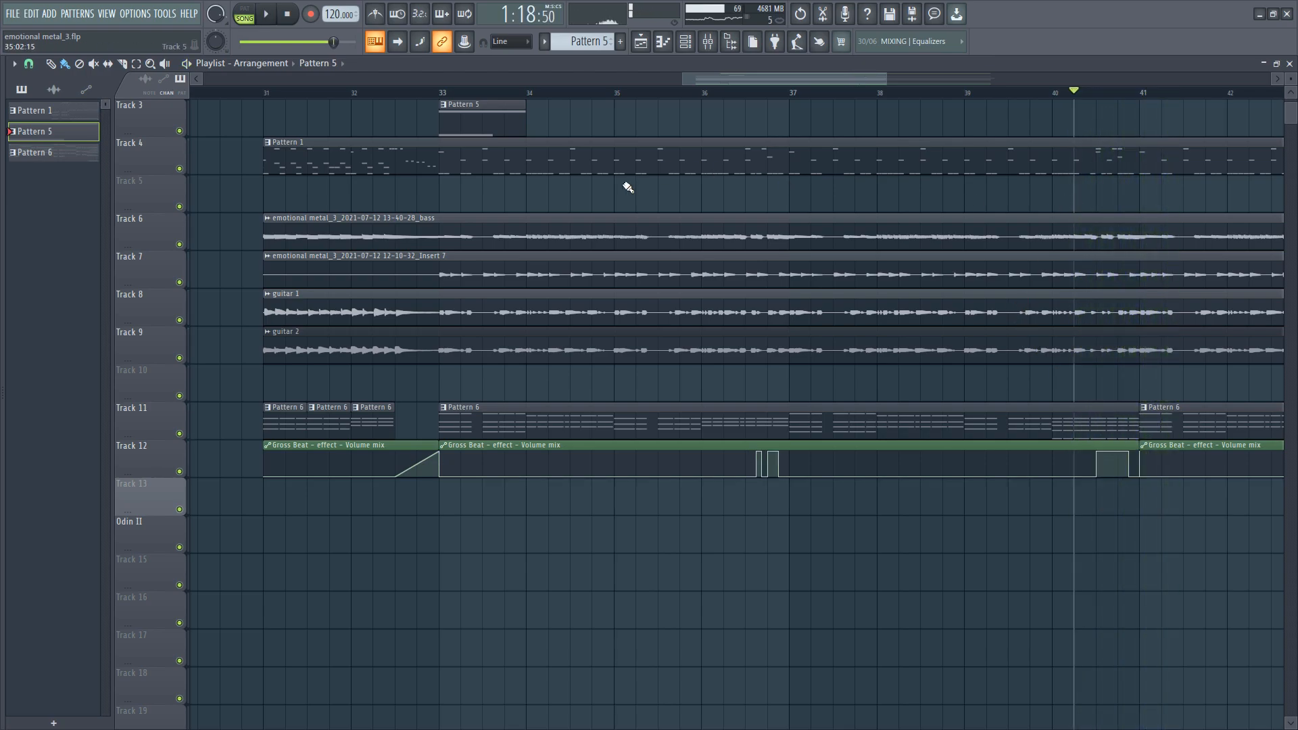
# Solo Track 1 and play the vocal clip on its own from the middle of bar 32.
pyautogui.click(708, 42)
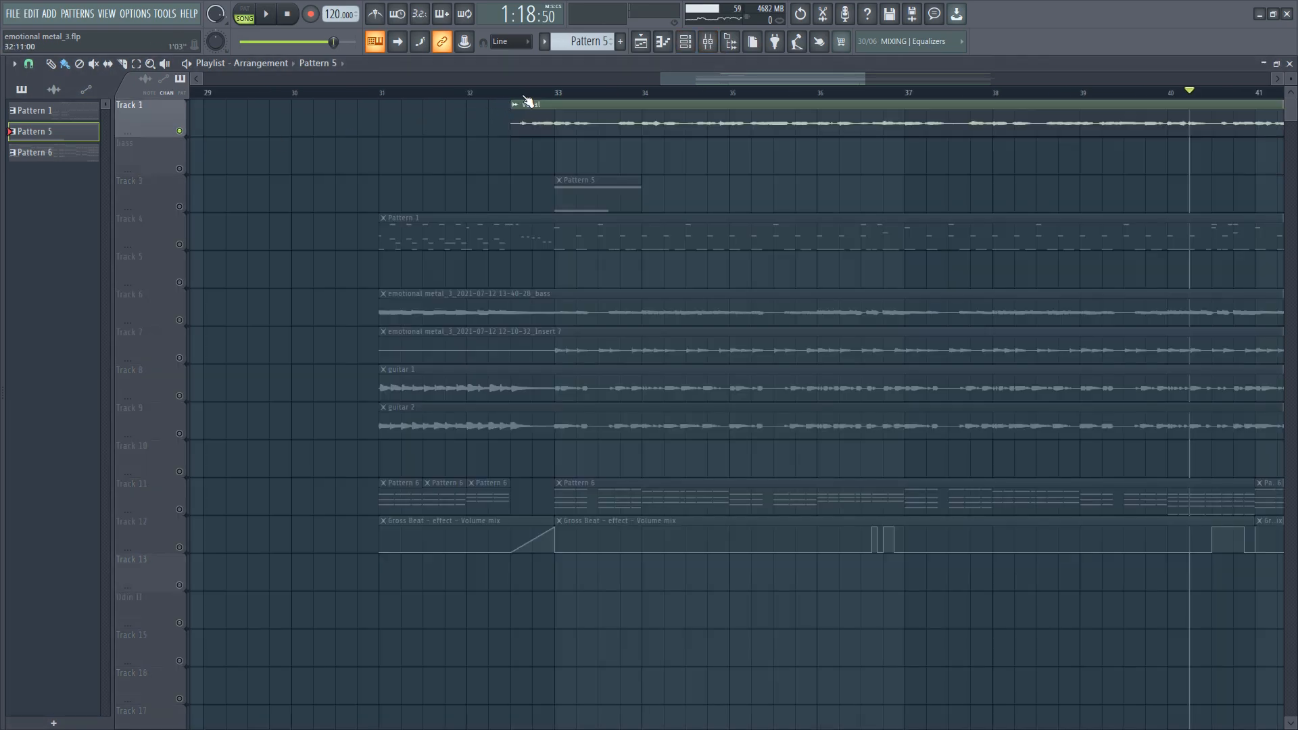
pyautogui.click(530, 94)
pyautogui.press('space')
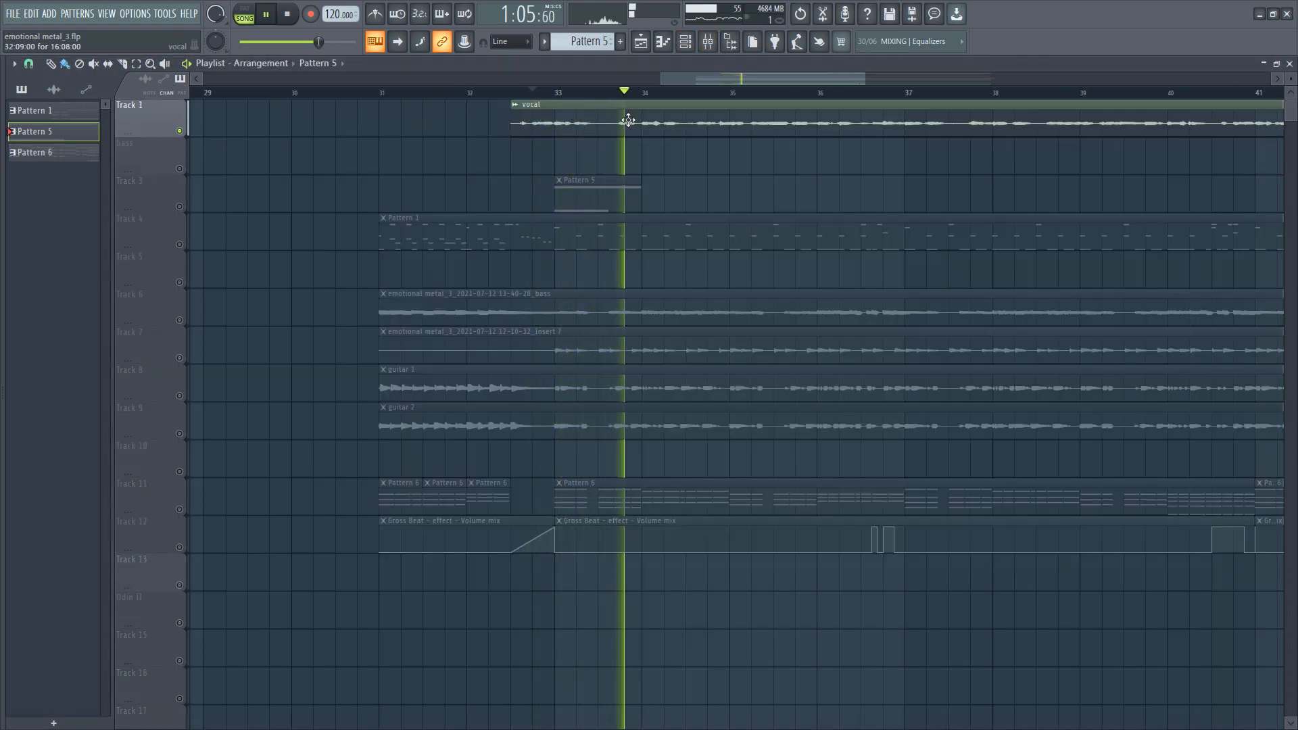
pyautogui.press('space')
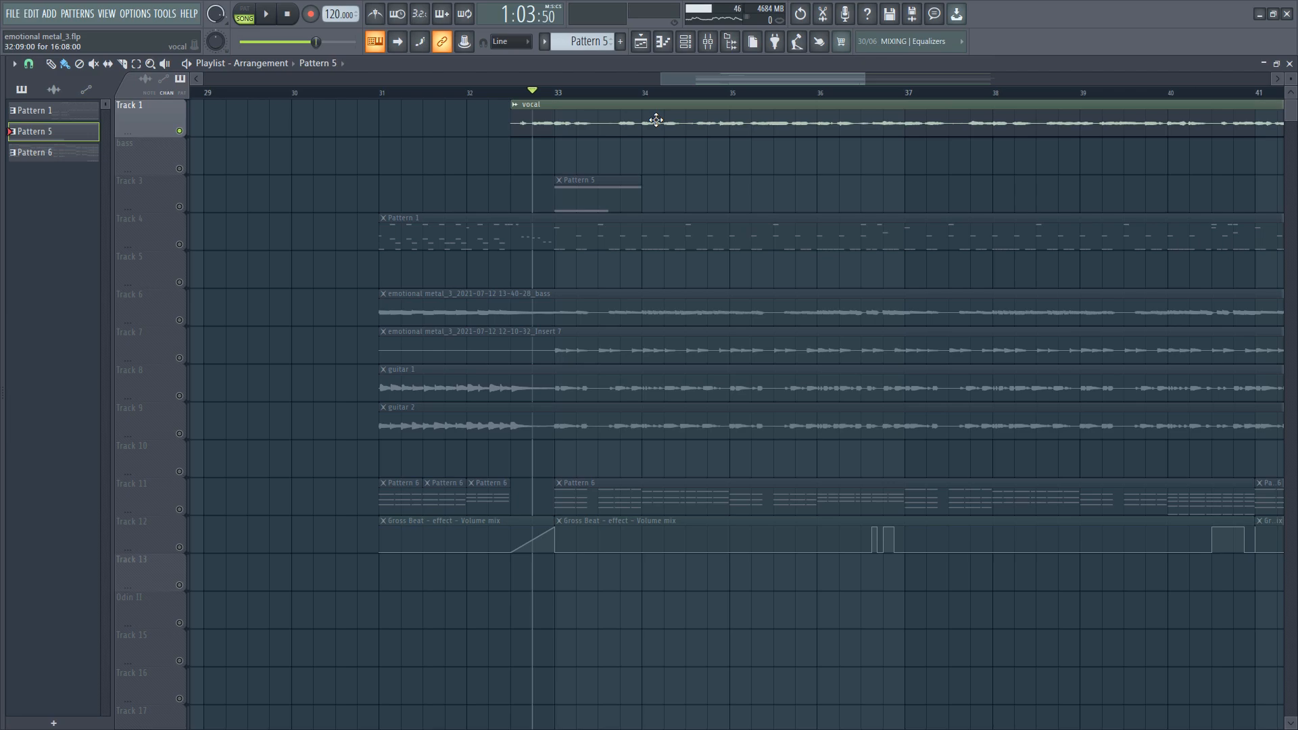
# Open API-2500 Stereo on the mixer's vocal track and load its Lead Vox factory preset.
pyautogui.click(707, 41)
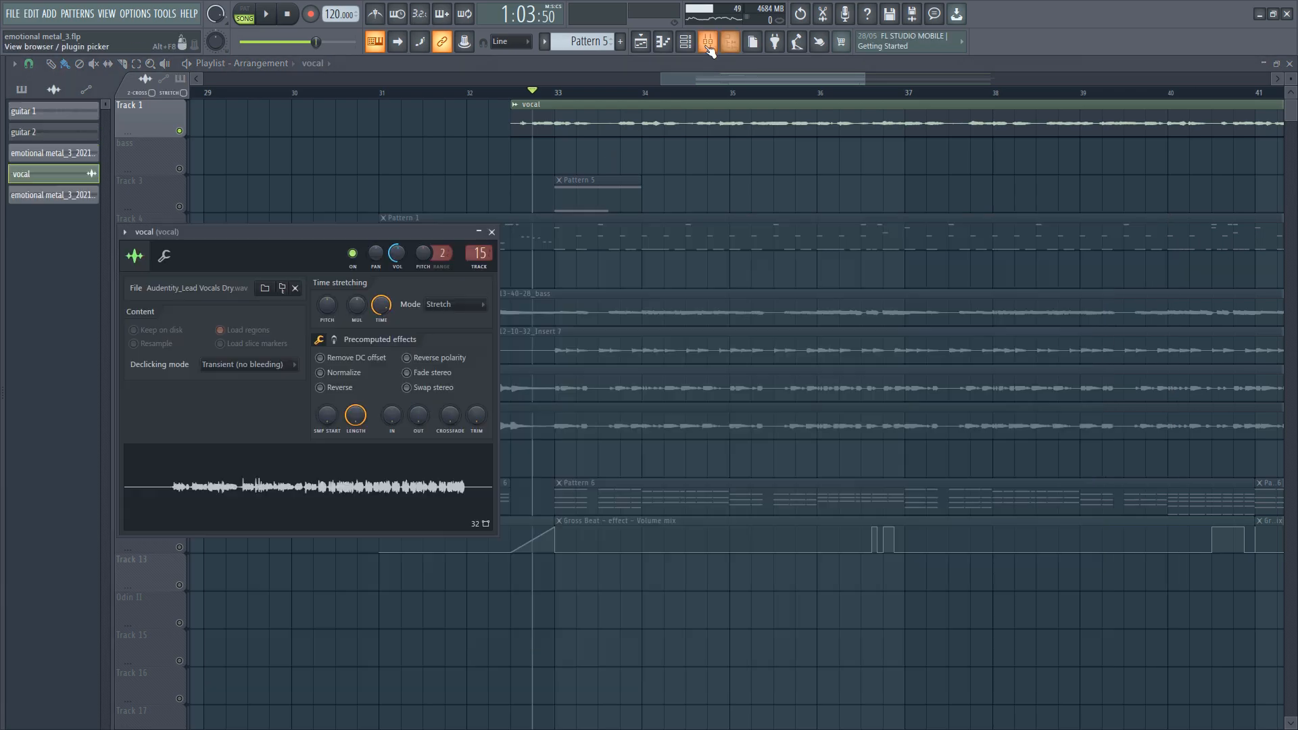
pyautogui.click(707, 42)
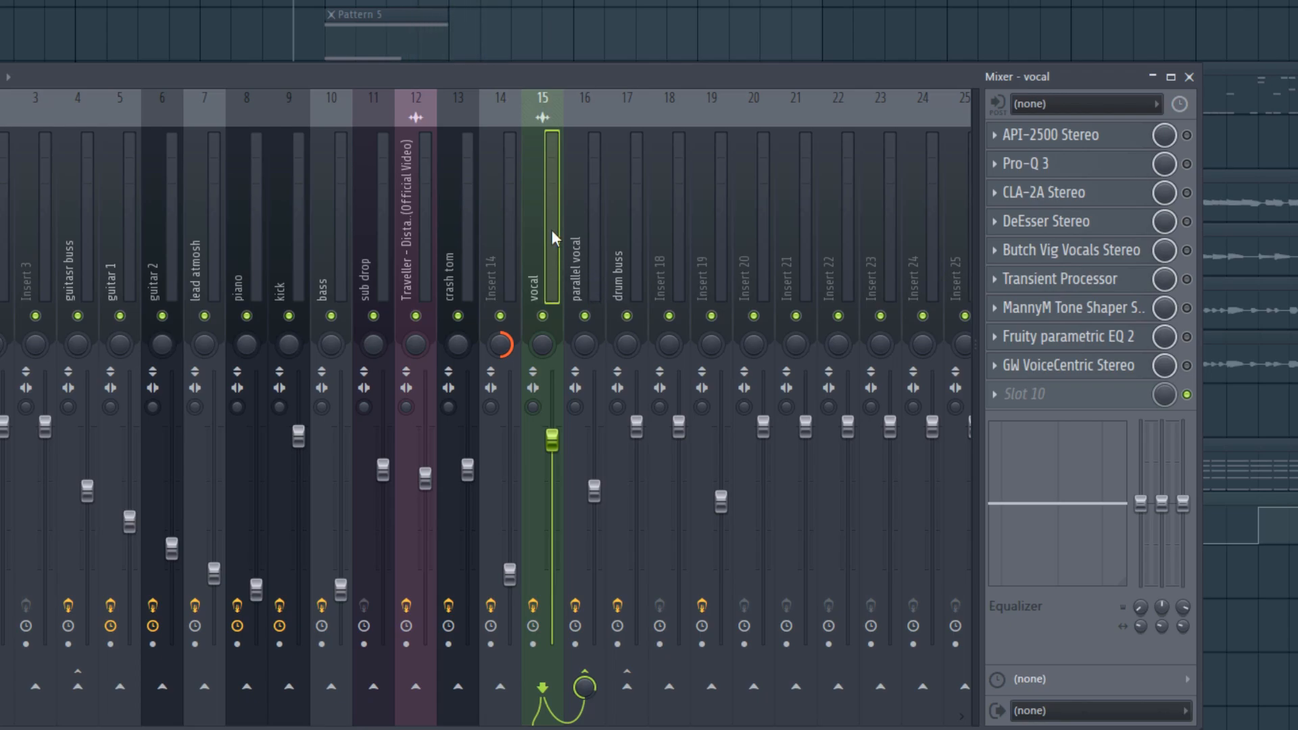
pyautogui.click(1071, 135)
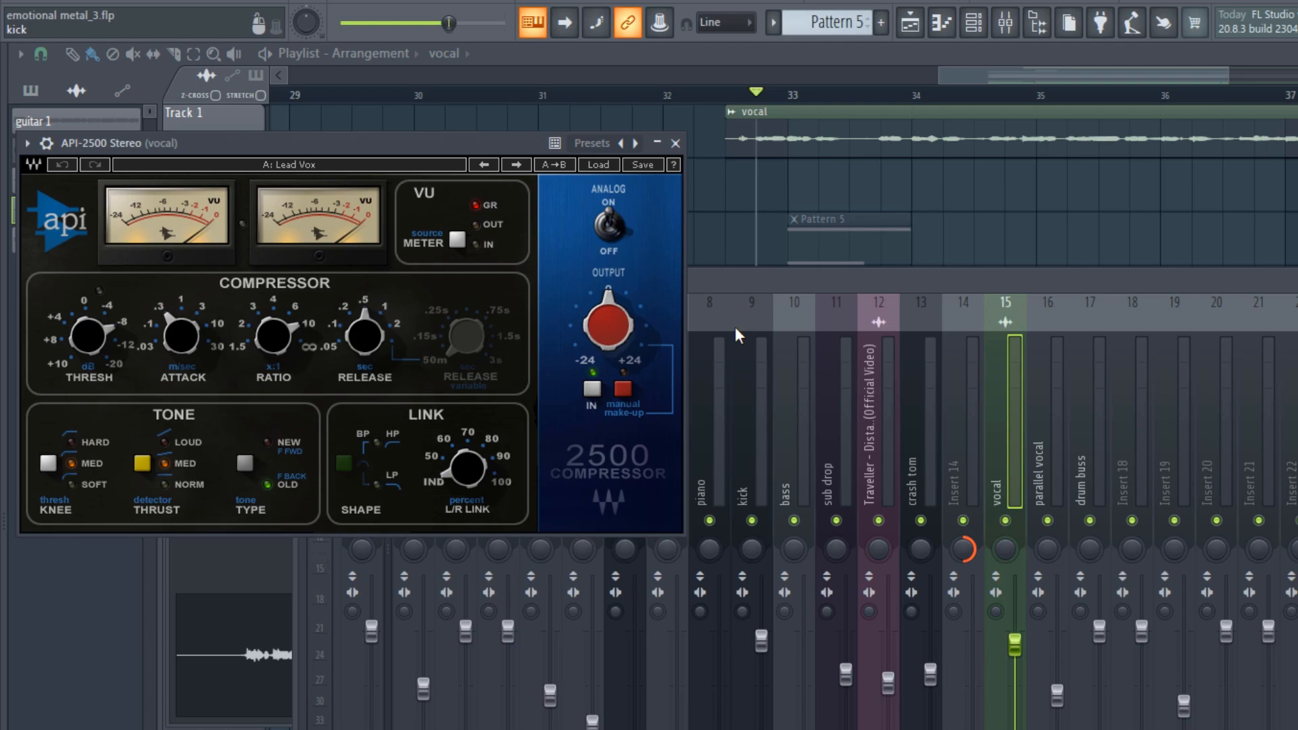
pyautogui.click(598, 164)
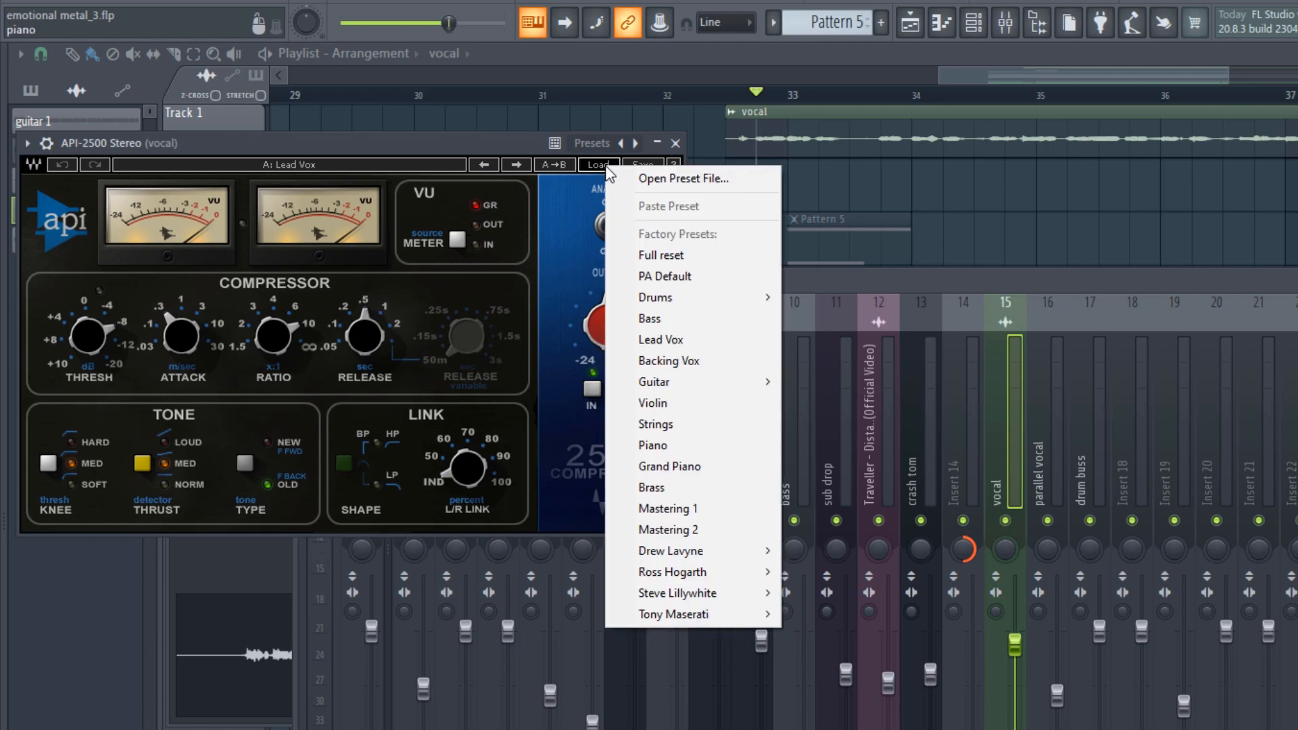
pyautogui.click(662, 339)
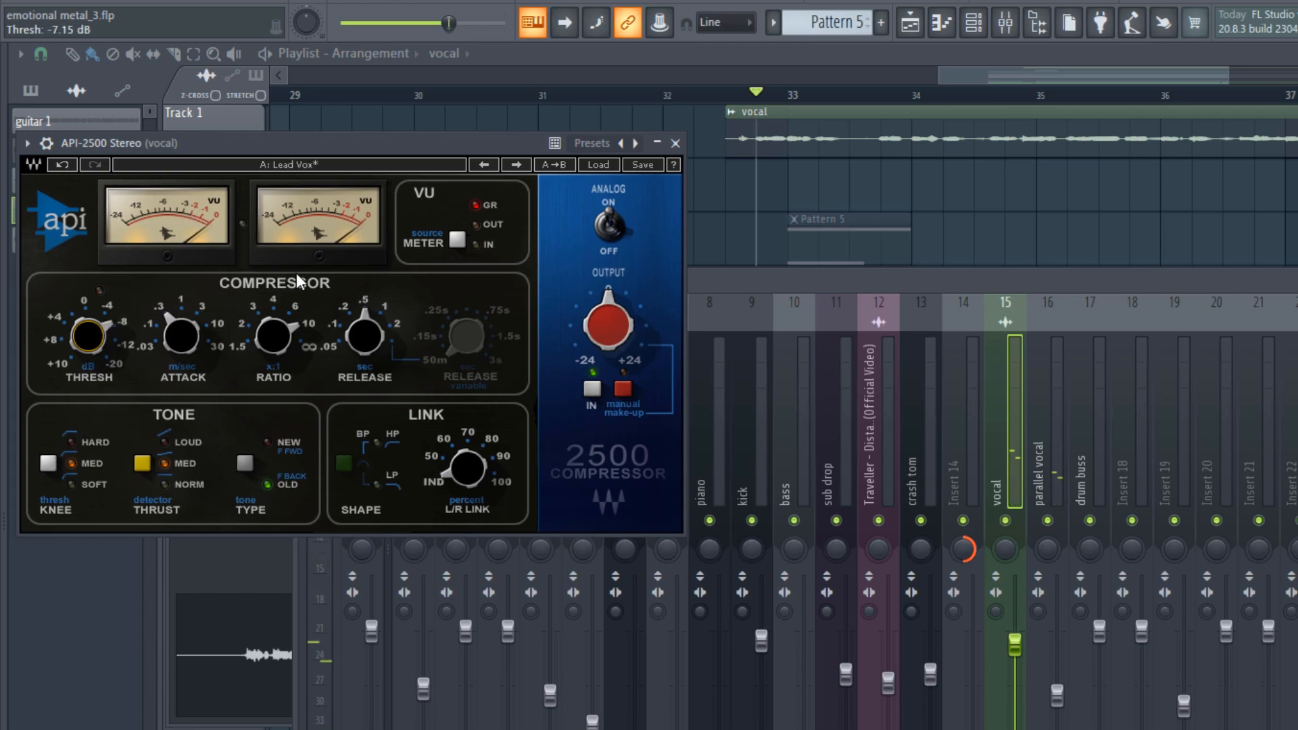
# Play the vocal through API-2500 and set the compressor threshold to -7.15 dB.
pyautogui.click(611, 231)
pyautogui.press('space')
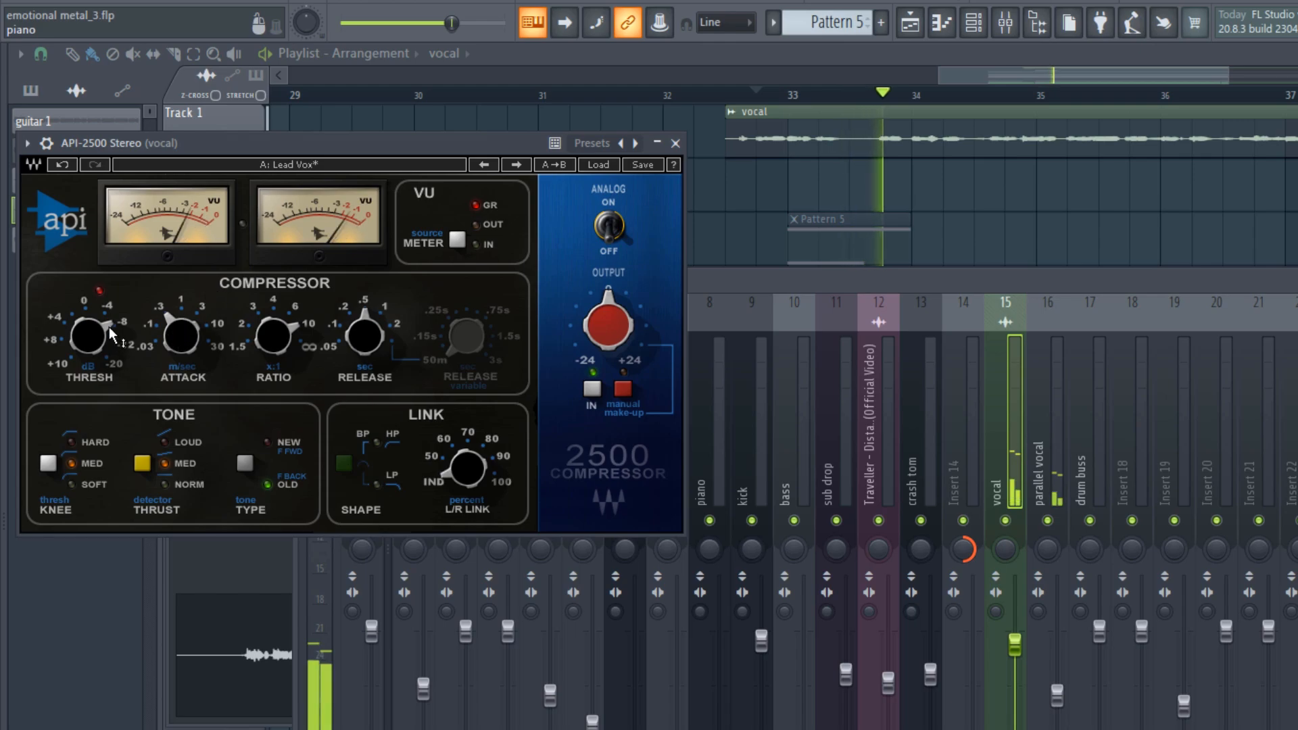
pyautogui.moveTo(88, 336); pyautogui.dragTo(88, 330)
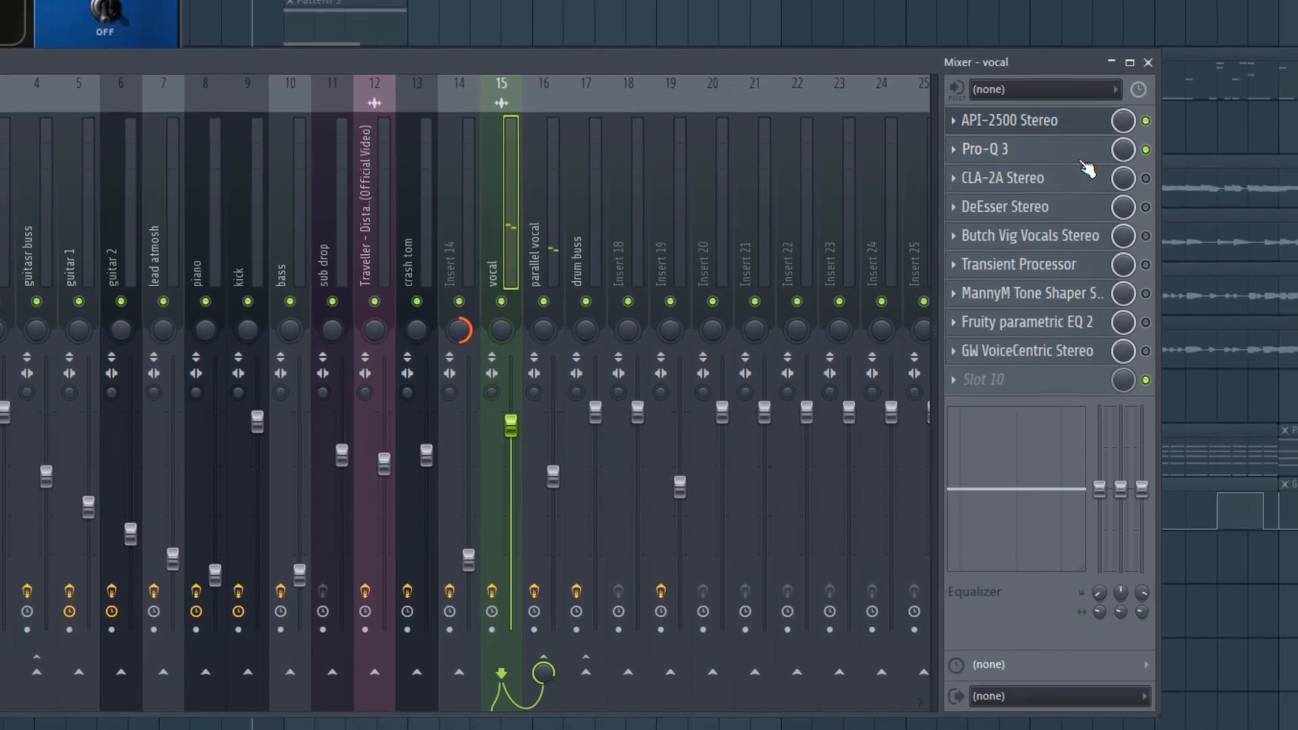
# Open Pro-Q 3 on the vocal track and examine its 256.50 Hz and 539.94 Hz dynamic cuts while playing the vocal.
pyautogui.click(1084, 153)
pyautogui.moveTo(225, 278)
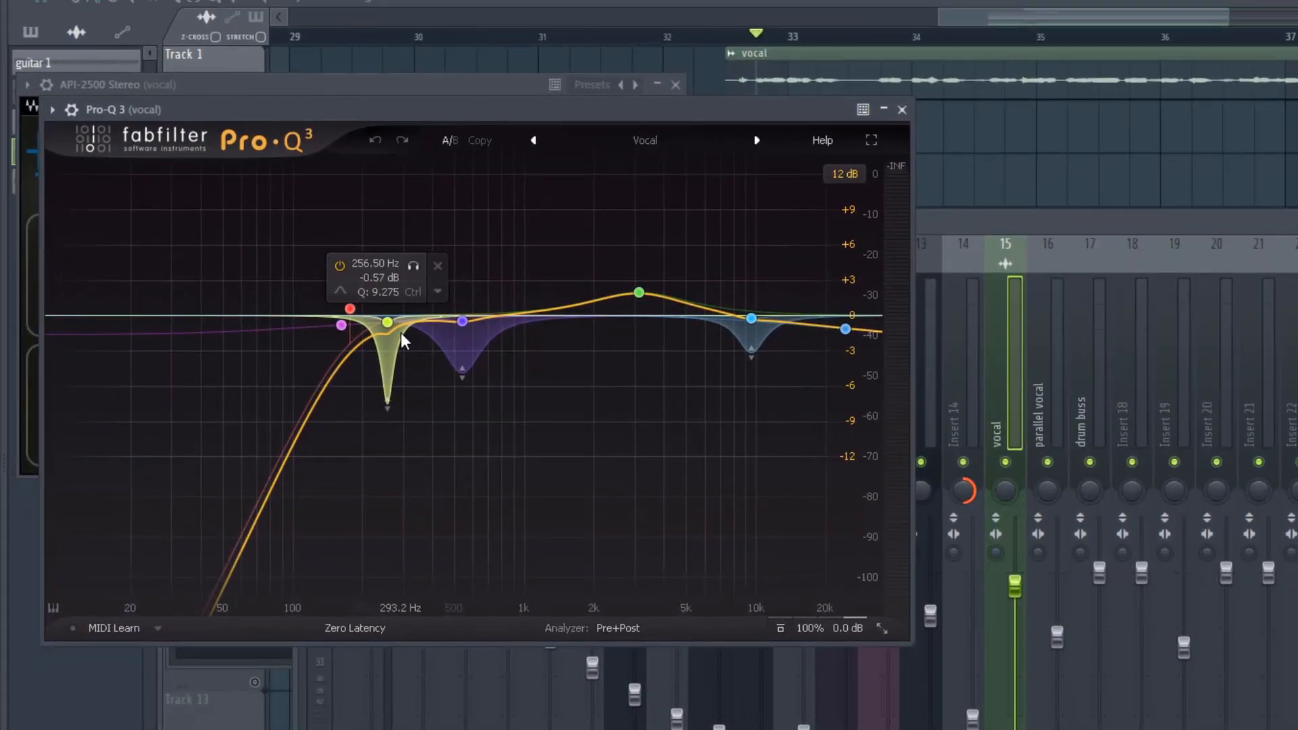
pyautogui.moveTo(433, 318)
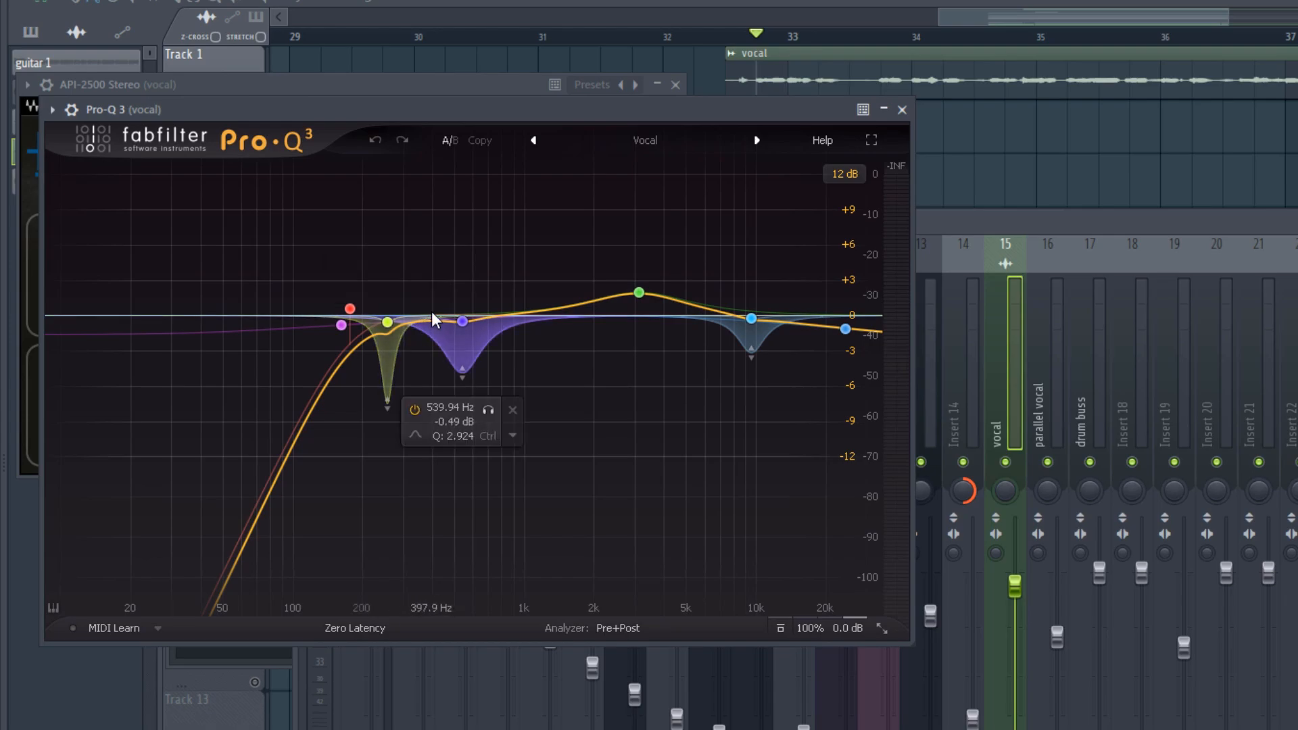
pyautogui.press('space')
pyautogui.moveTo(387, 388)
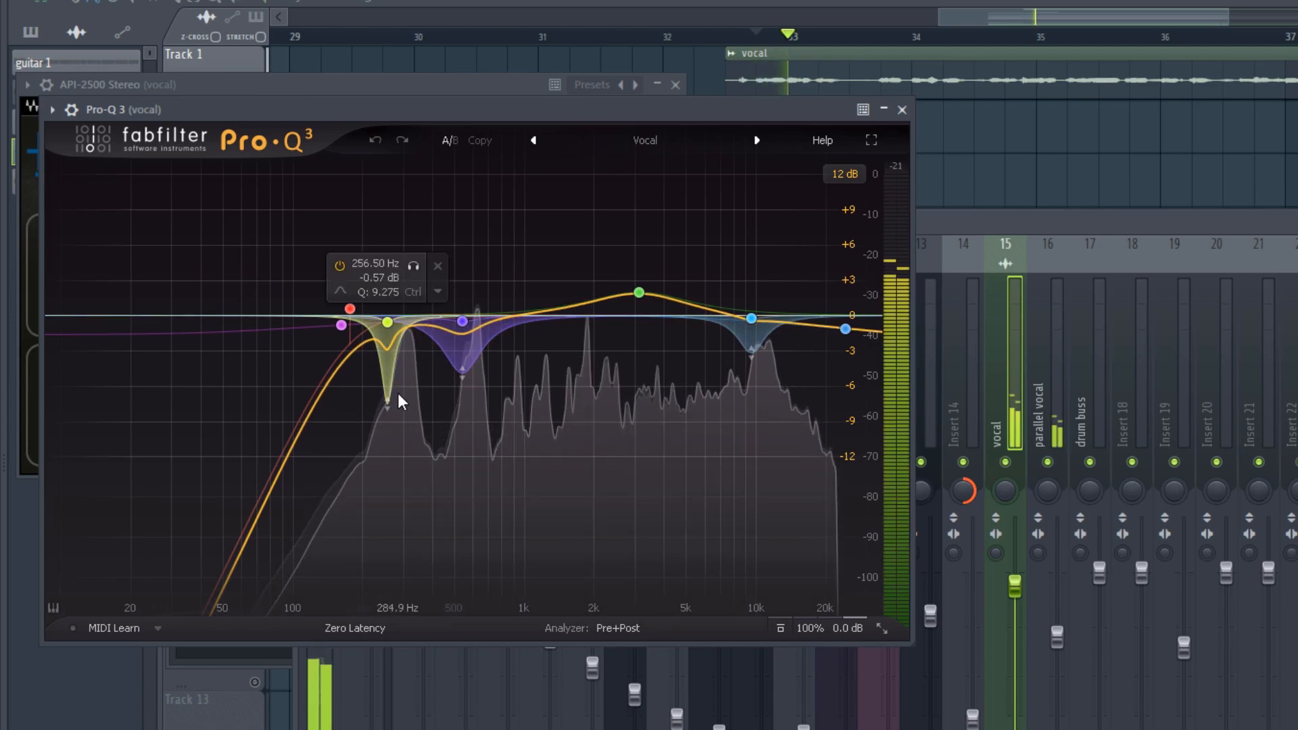
pyautogui.moveTo(465, 350)
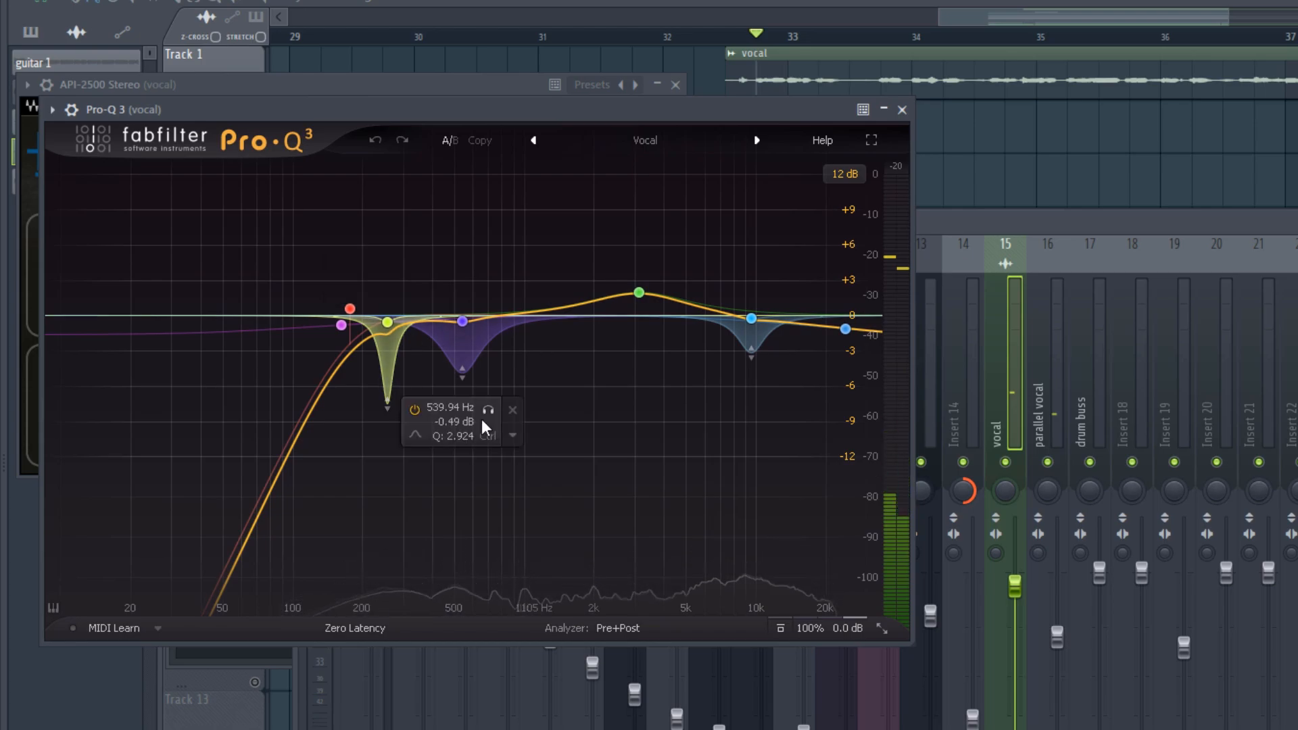
pyautogui.press('space')
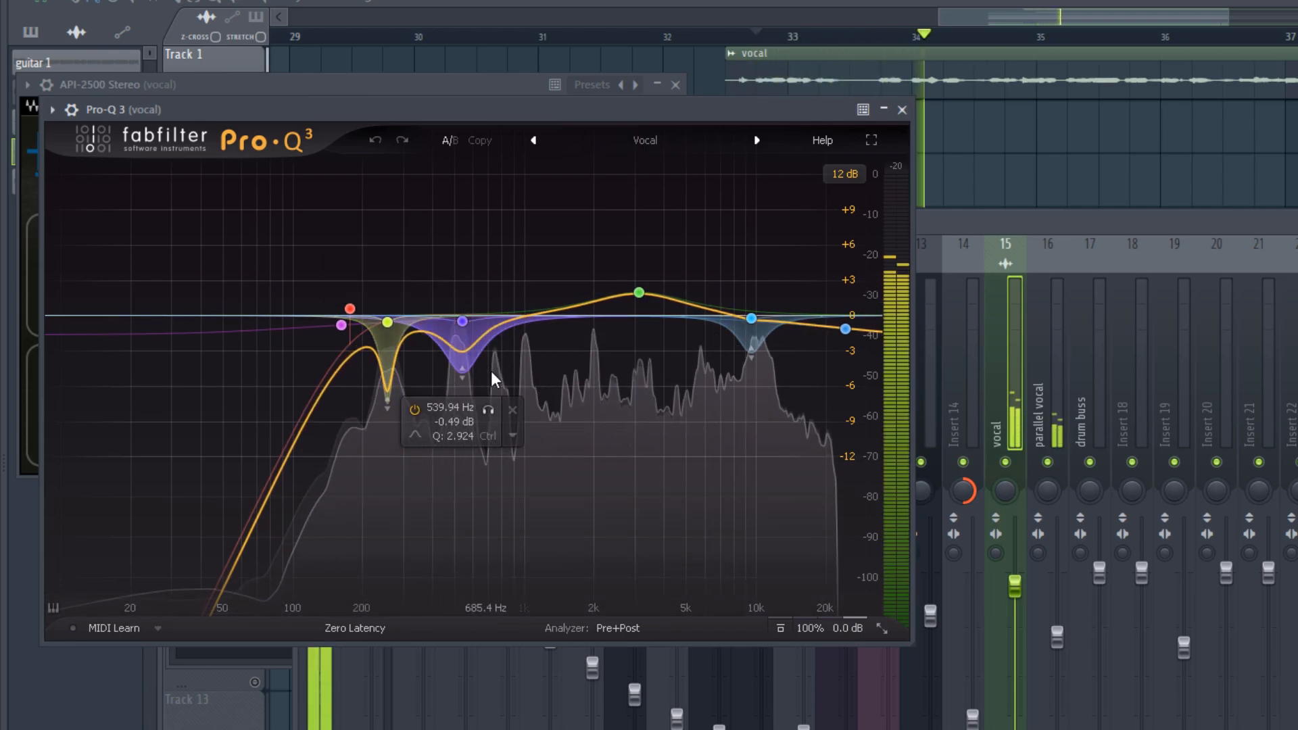
# Inspect Pro-Q 3's 9545.5 Hz dynamic cut, 3117.4 Hz boost and low-end roll-off while playing the vocal.
pyautogui.click(754, 344)
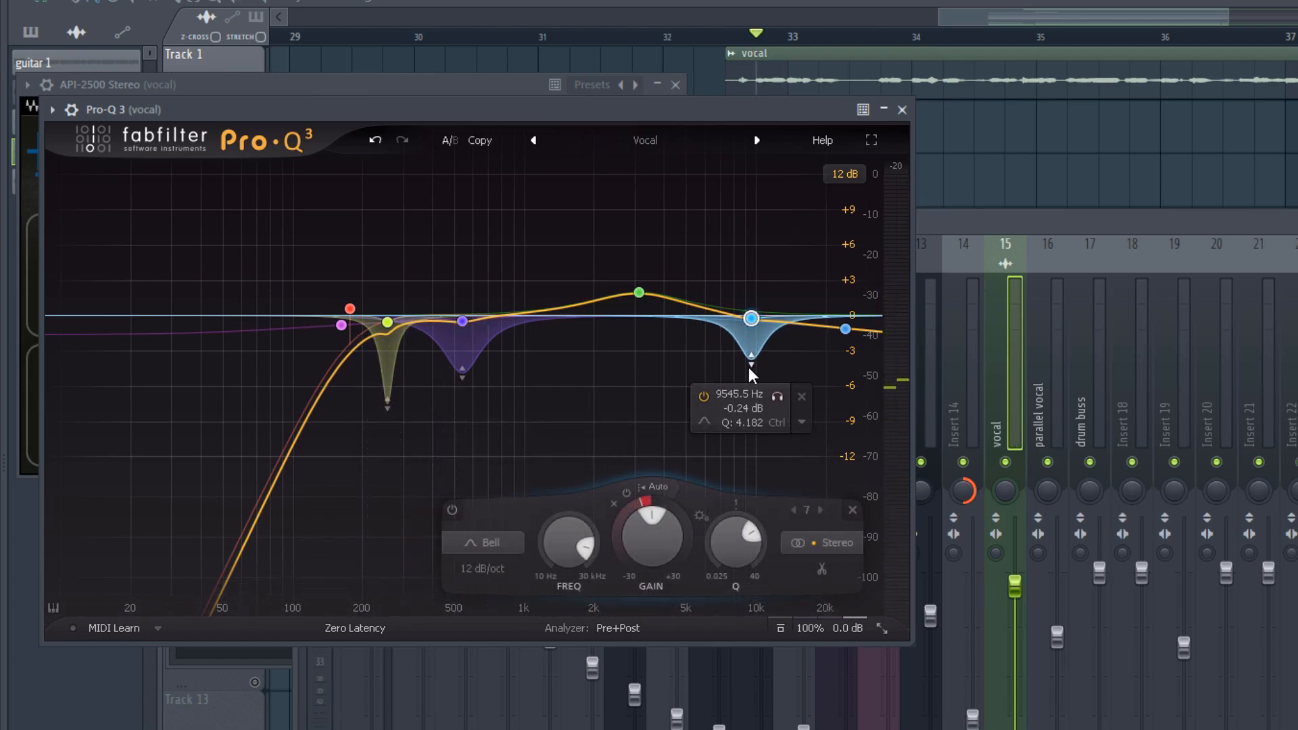
pyautogui.moveTo(645, 304)
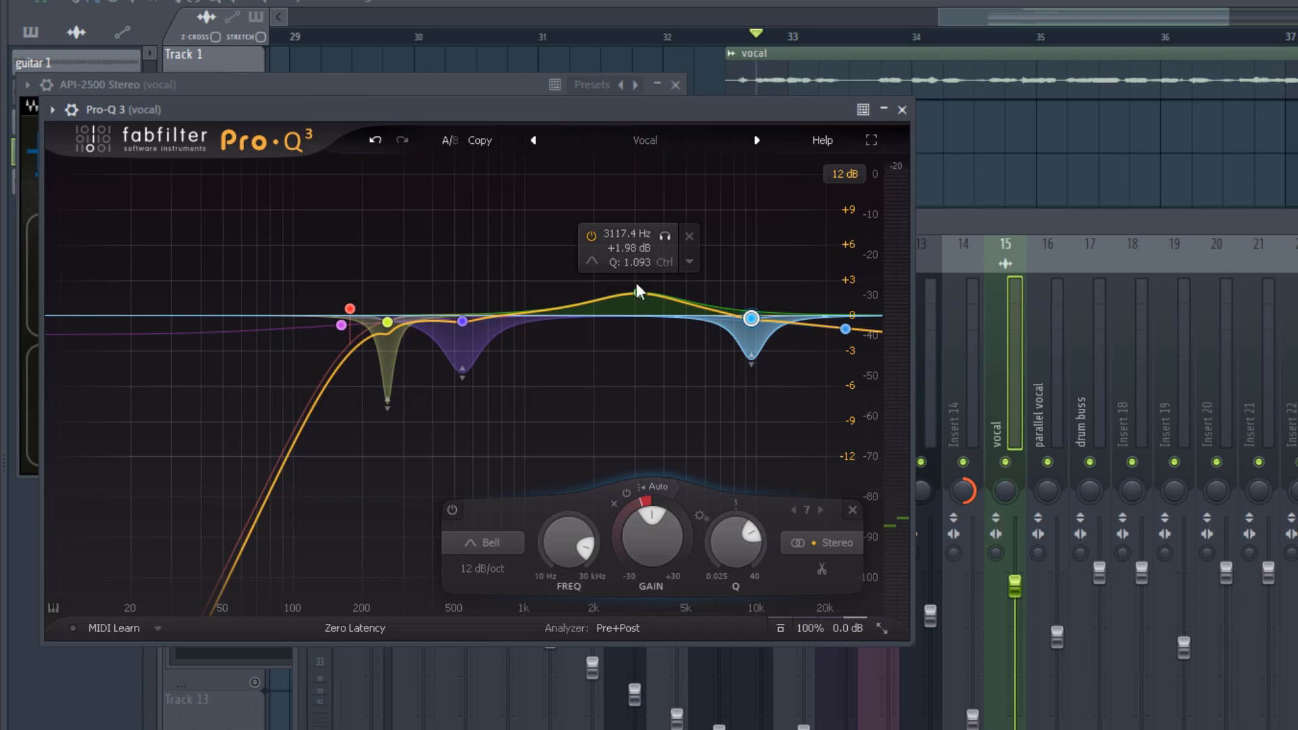
pyautogui.click(639, 293)
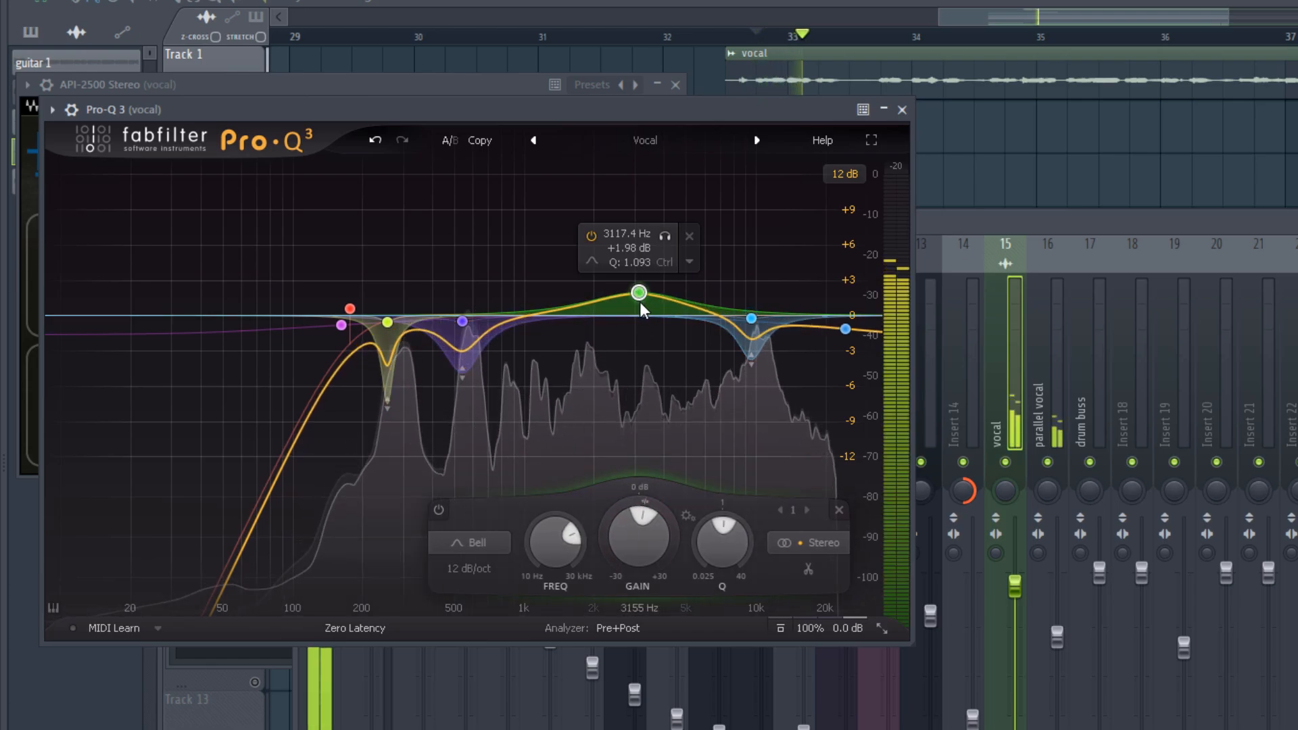
pyautogui.moveTo(294, 389)
pyautogui.press('space')
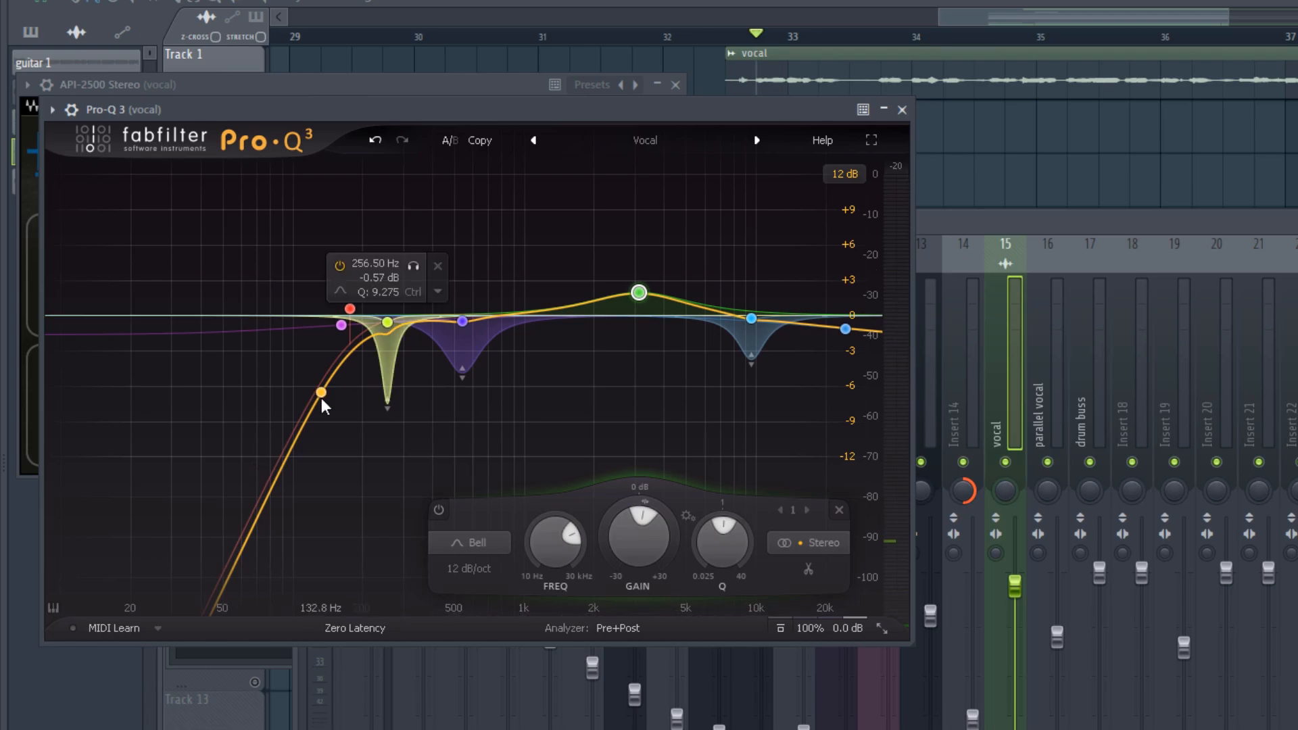
pyautogui.press('space')
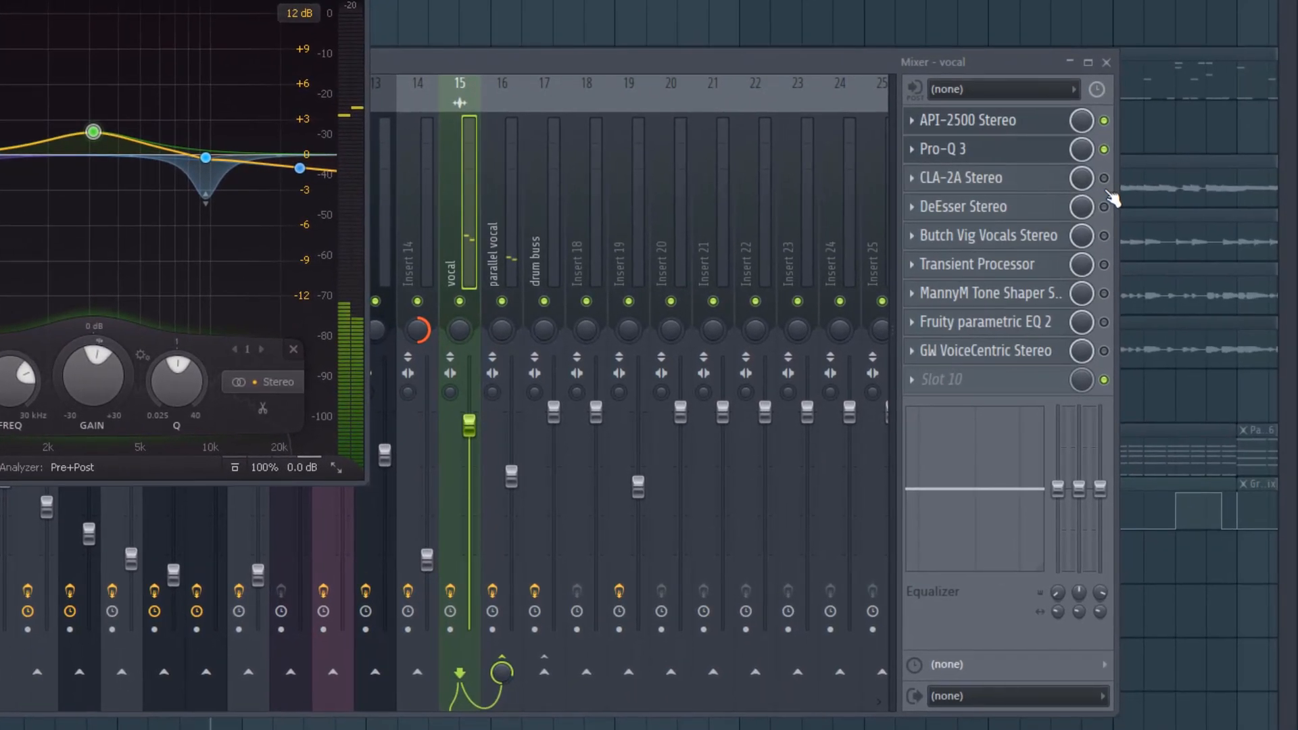
# Open CLA-2A Stereo on the vocal track and play the vocal through its Vox preset.
pyautogui.click(1176, 238)
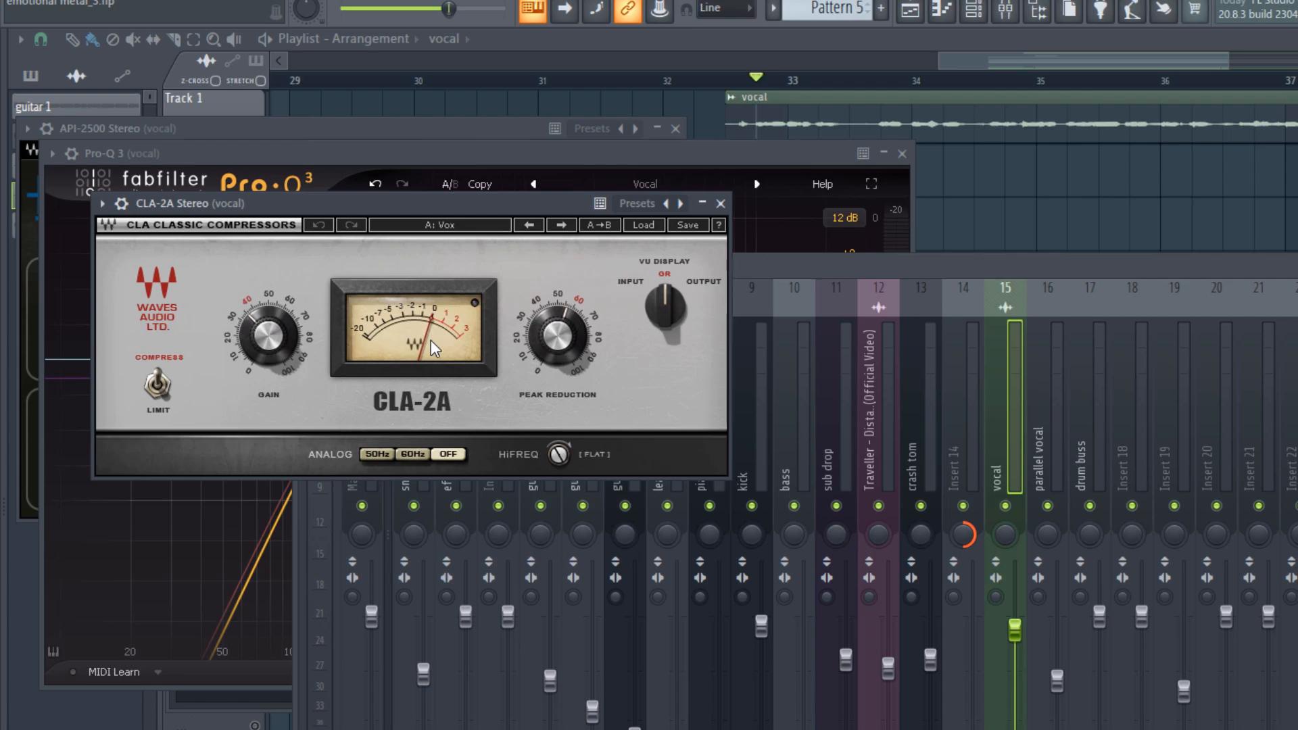
pyautogui.press('space')
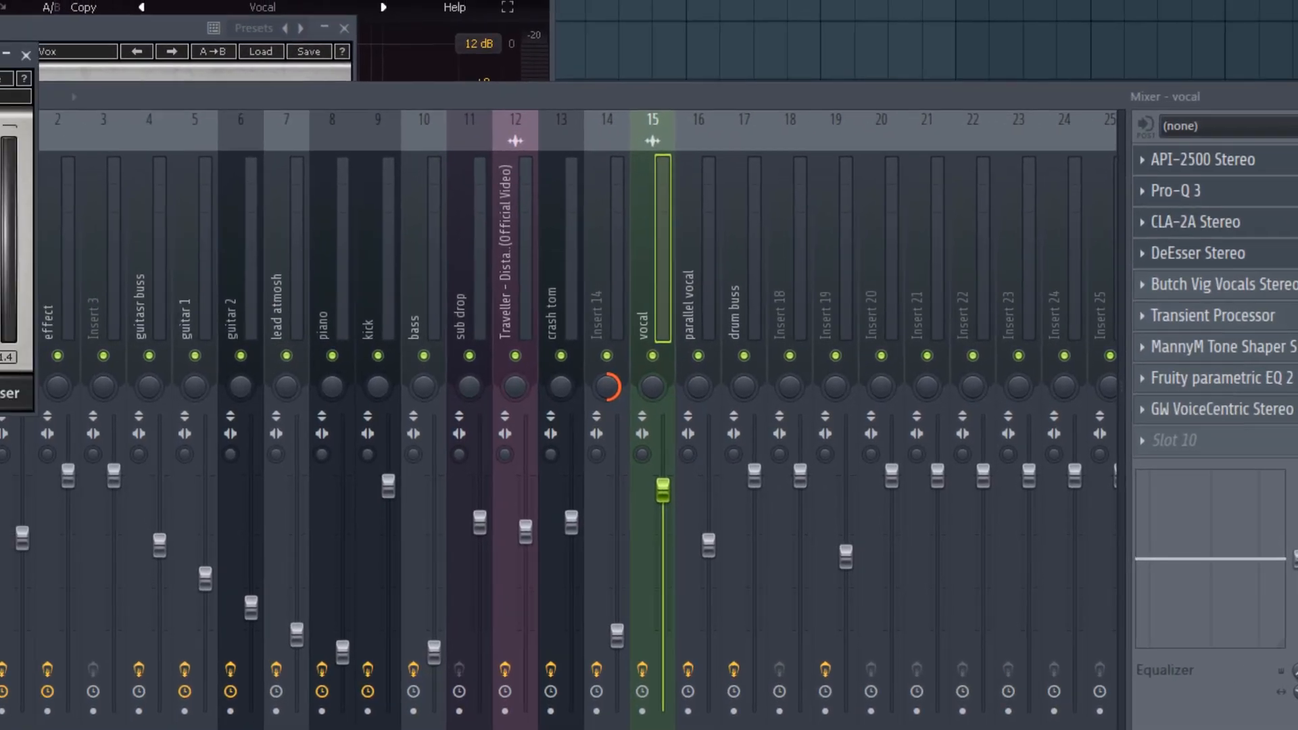
# Open DeEsser on the vocal track, fine-tune its threshold and compare the vocal with the effect bypassed and enabled.
pyautogui.click(1041, 214)
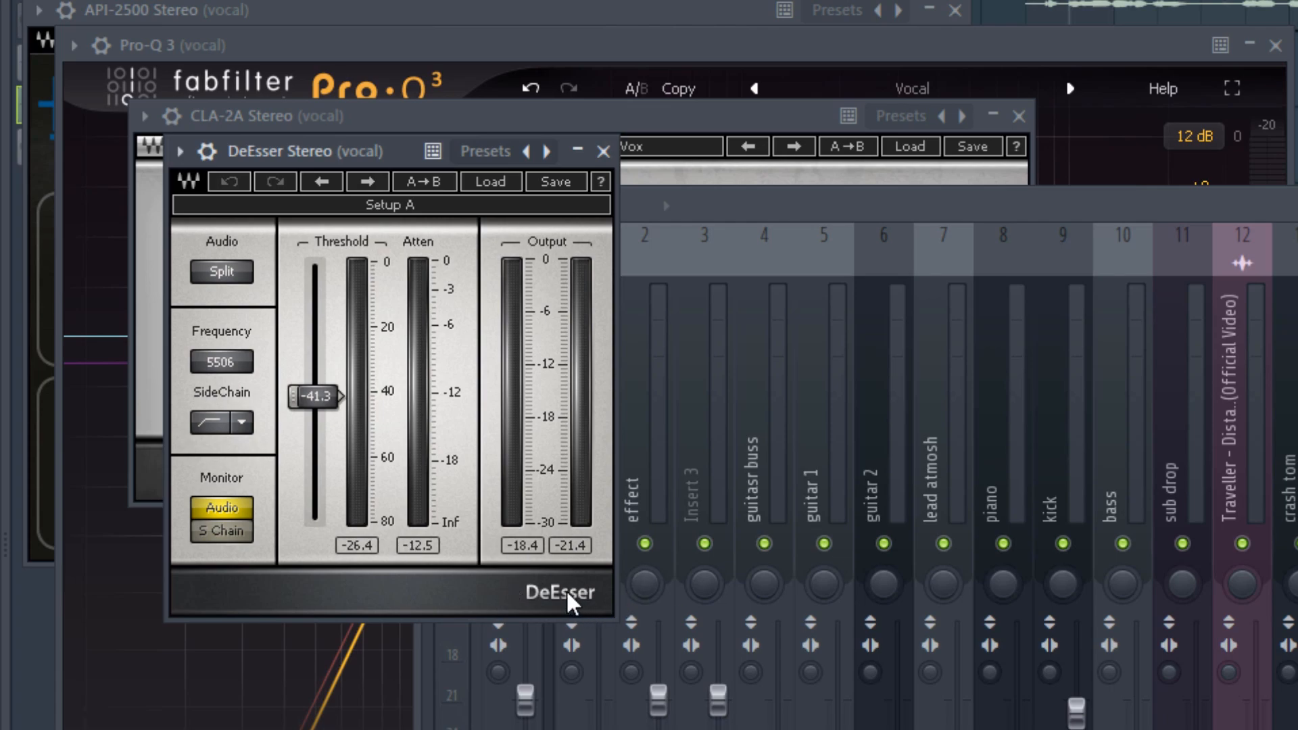
pyautogui.moveTo(315, 396)
pyautogui.mouseDown()
pyautogui.moveTo(315, 352)
pyautogui.moveTo(314, 436)
pyautogui.moveTo(314, 392)
pyautogui.mouseUp()
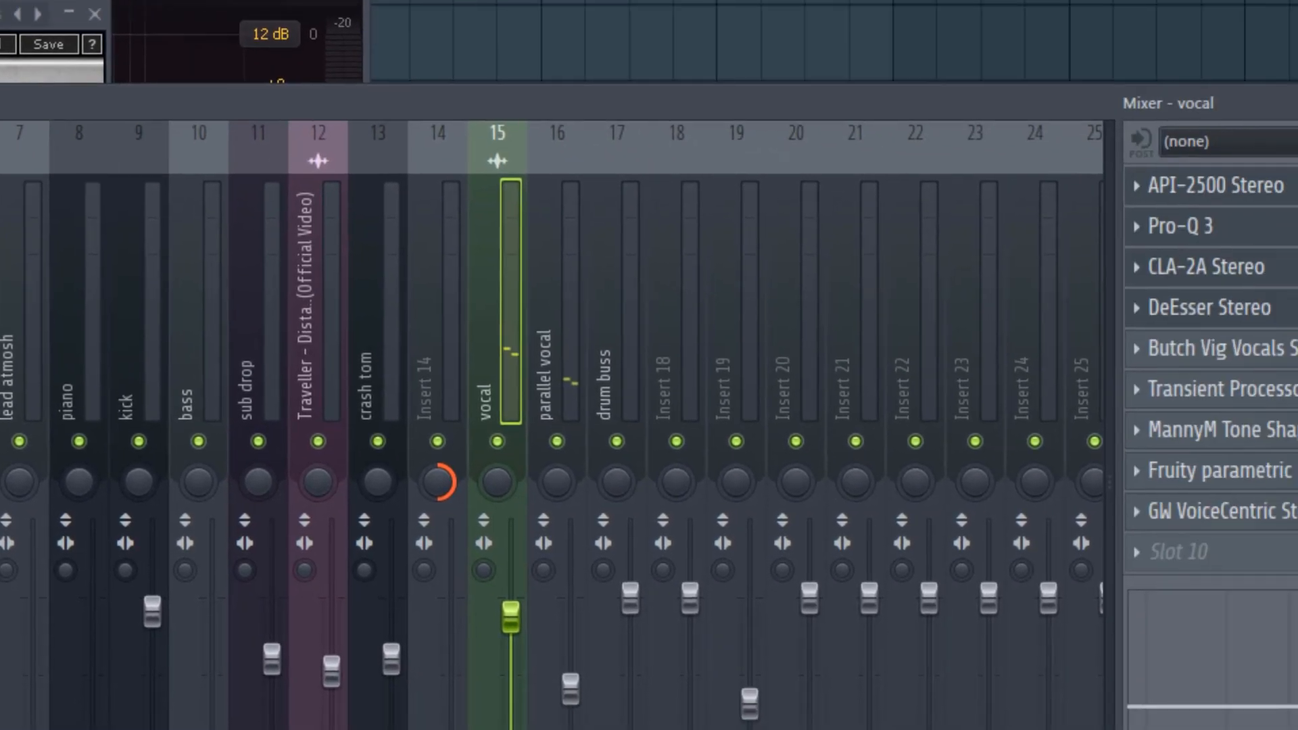
pyautogui.click(1024, 265)
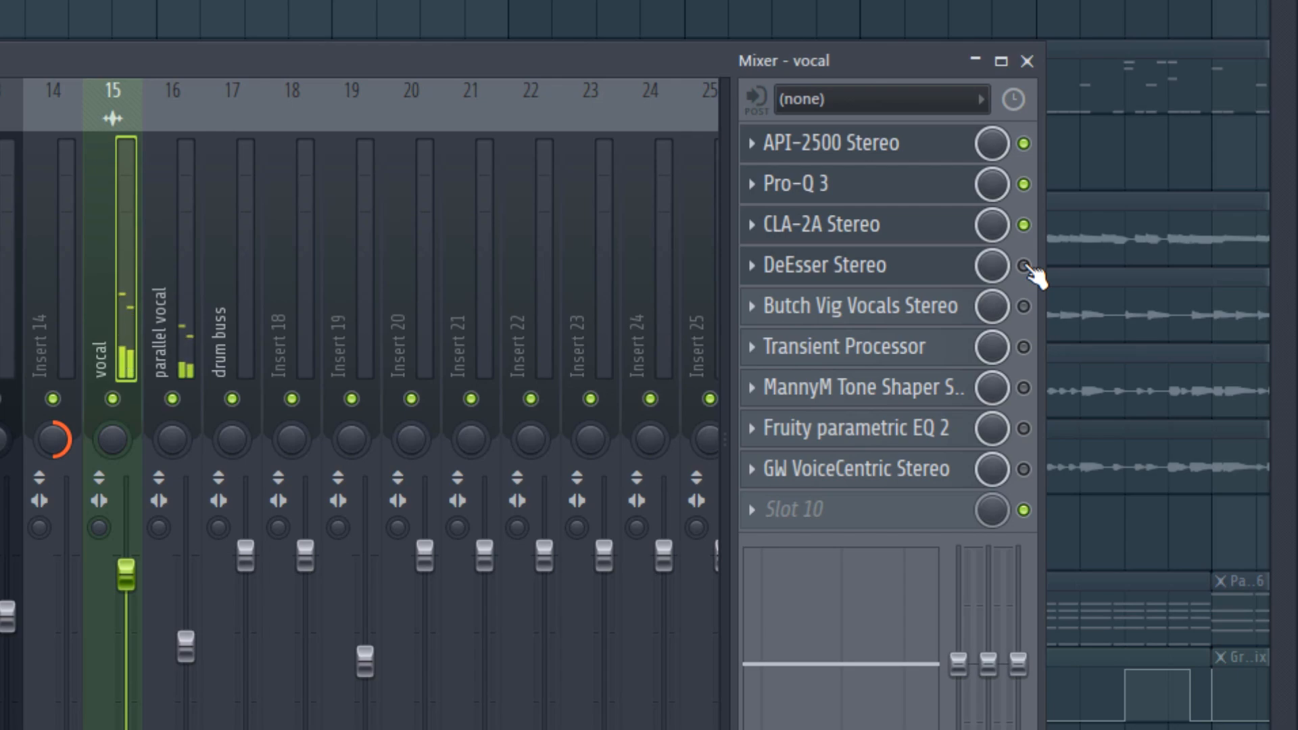
pyautogui.click(1024, 266)
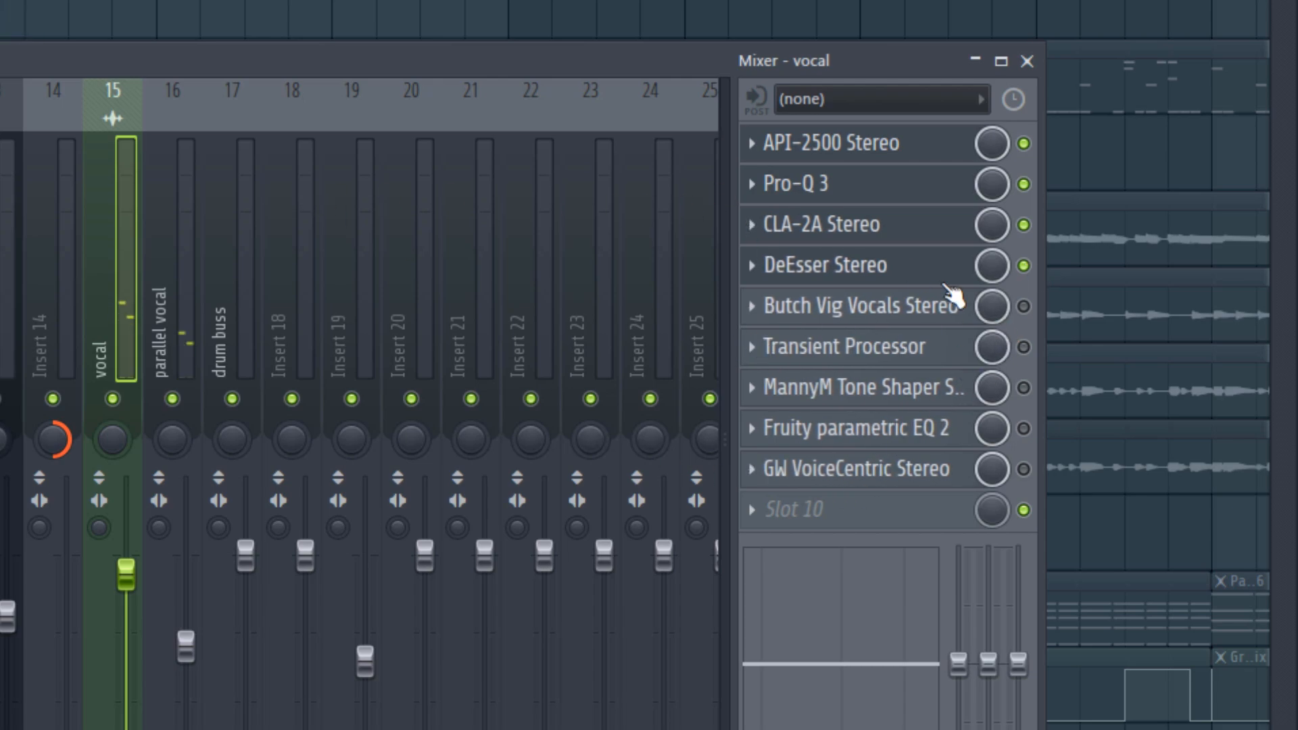
# Open Butch Vig Vocals on the vocal track and set its saturation to Tube 34.9 and Solid State 36.5 while playing the vocal.
pyautogui.click(936, 309)
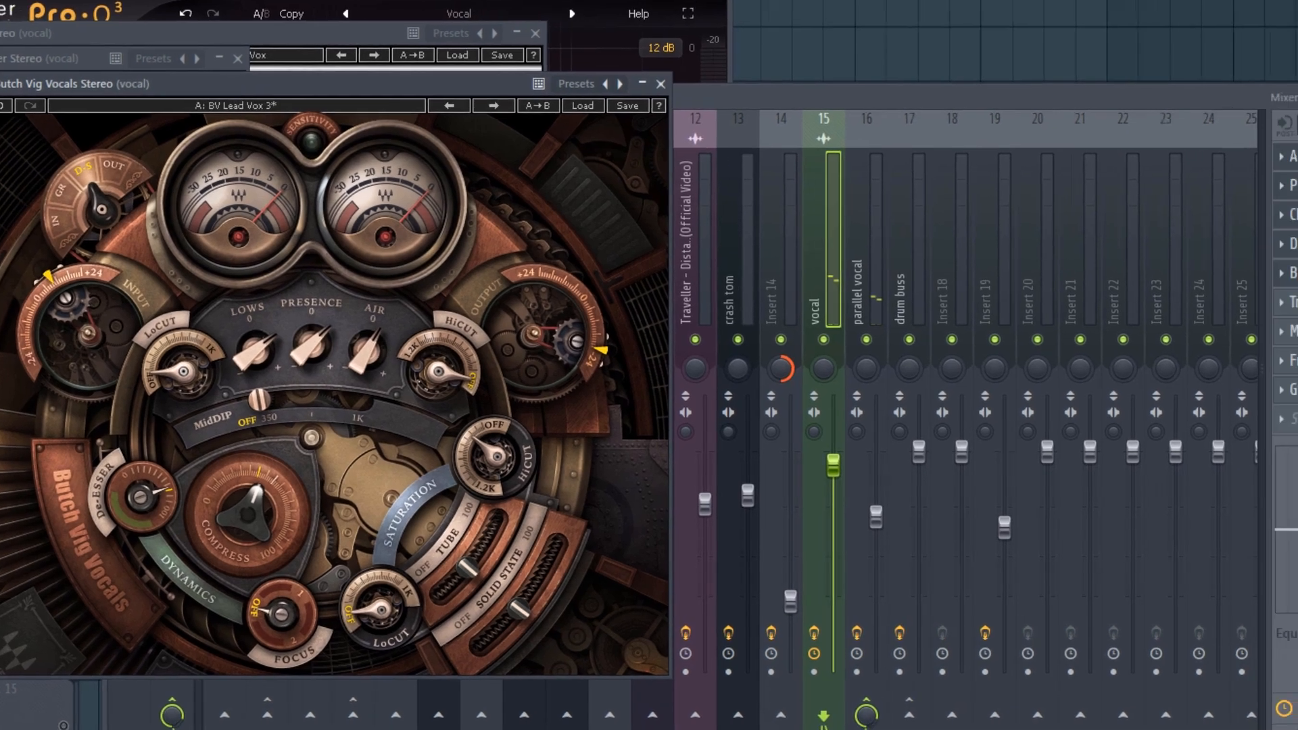
pyautogui.click(1151, 247)
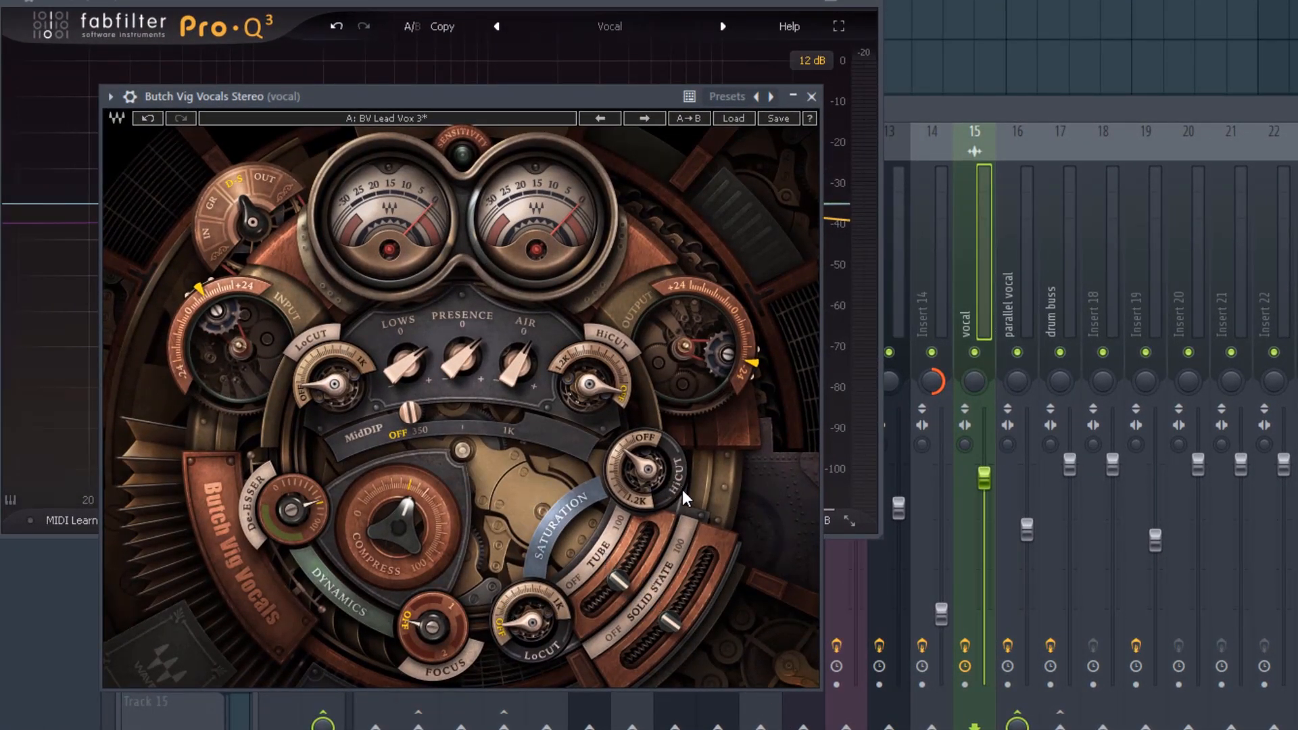
pyautogui.click(642, 585)
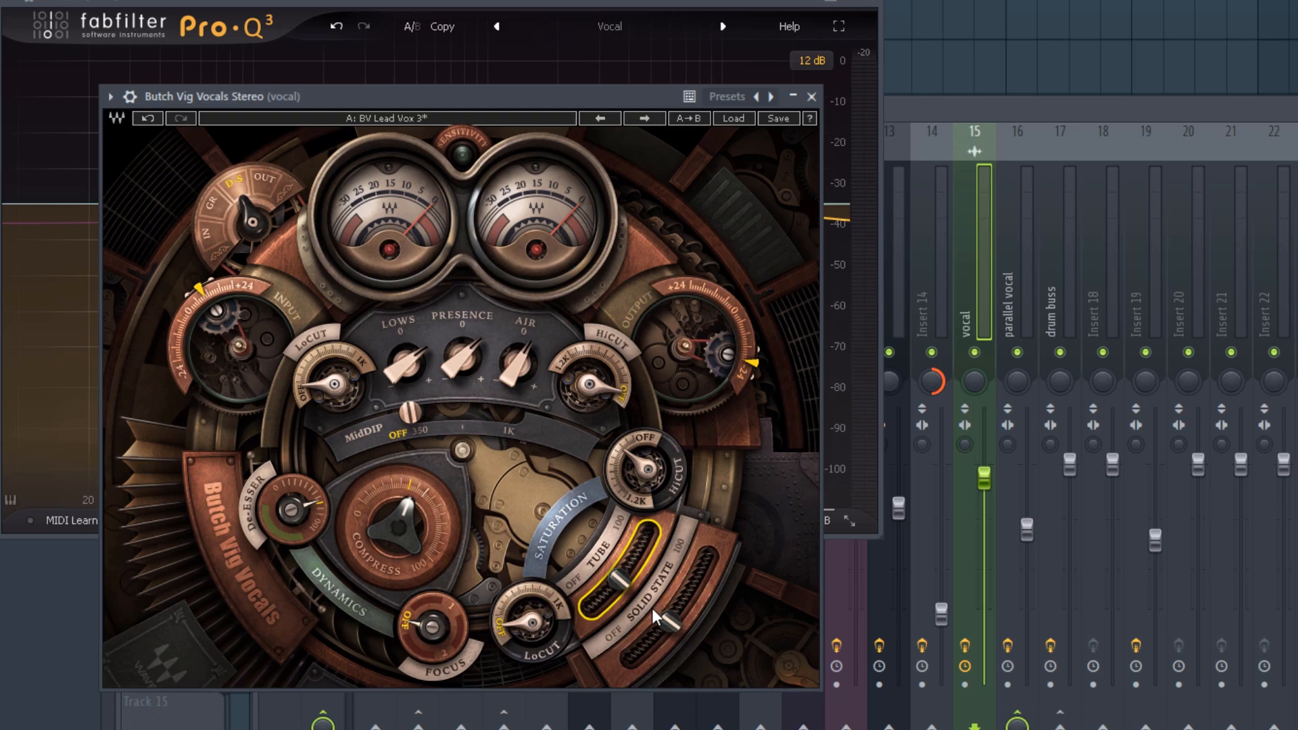
pyautogui.click(668, 619)
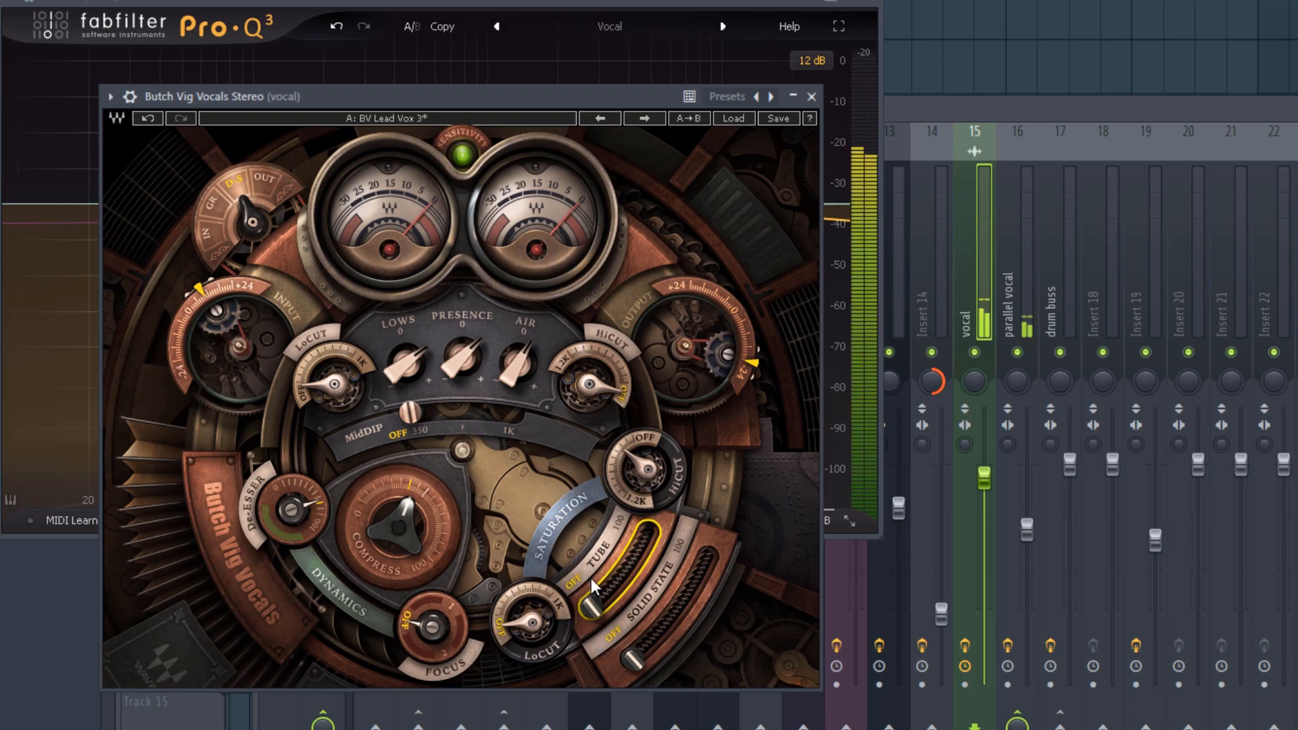
pyautogui.moveTo(591, 580); pyautogui.dragTo(619, 578)
pyautogui.moveTo(634, 659); pyautogui.dragTo(666, 627)
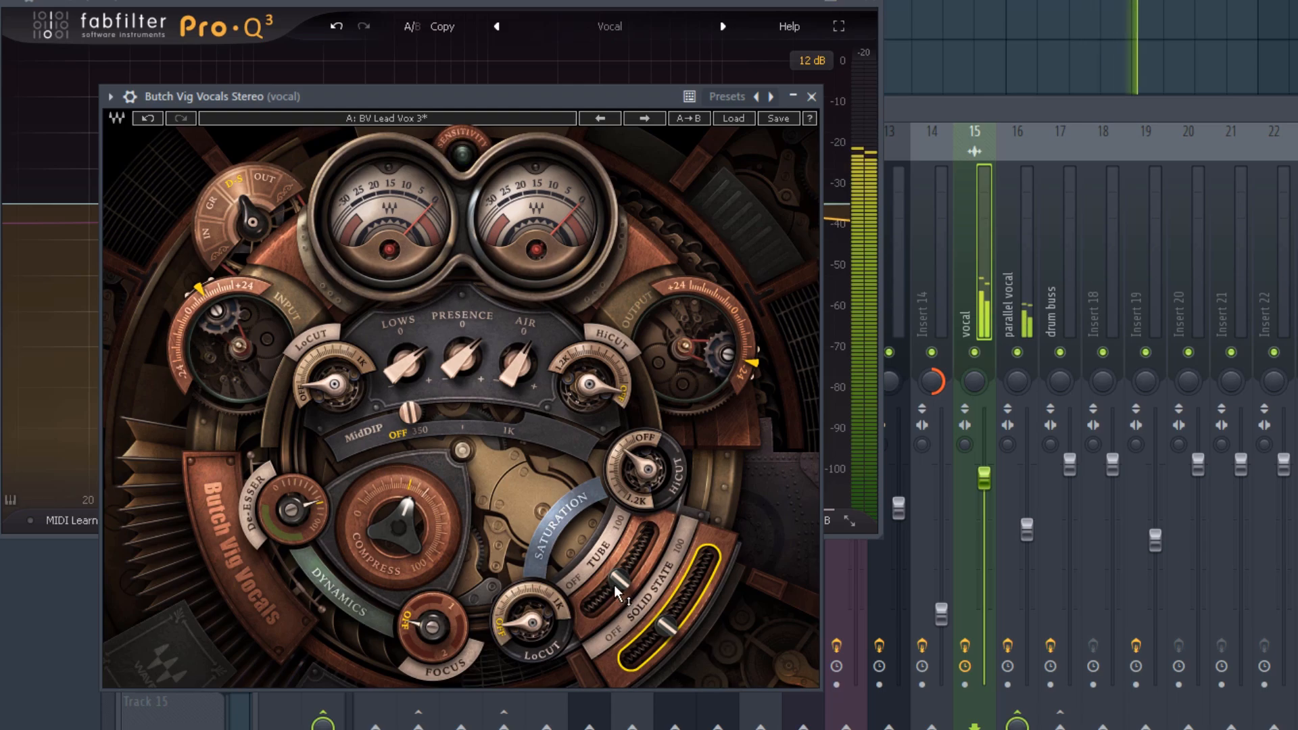
pyautogui.moveTo(614, 585); pyautogui.dragTo(609, 594)
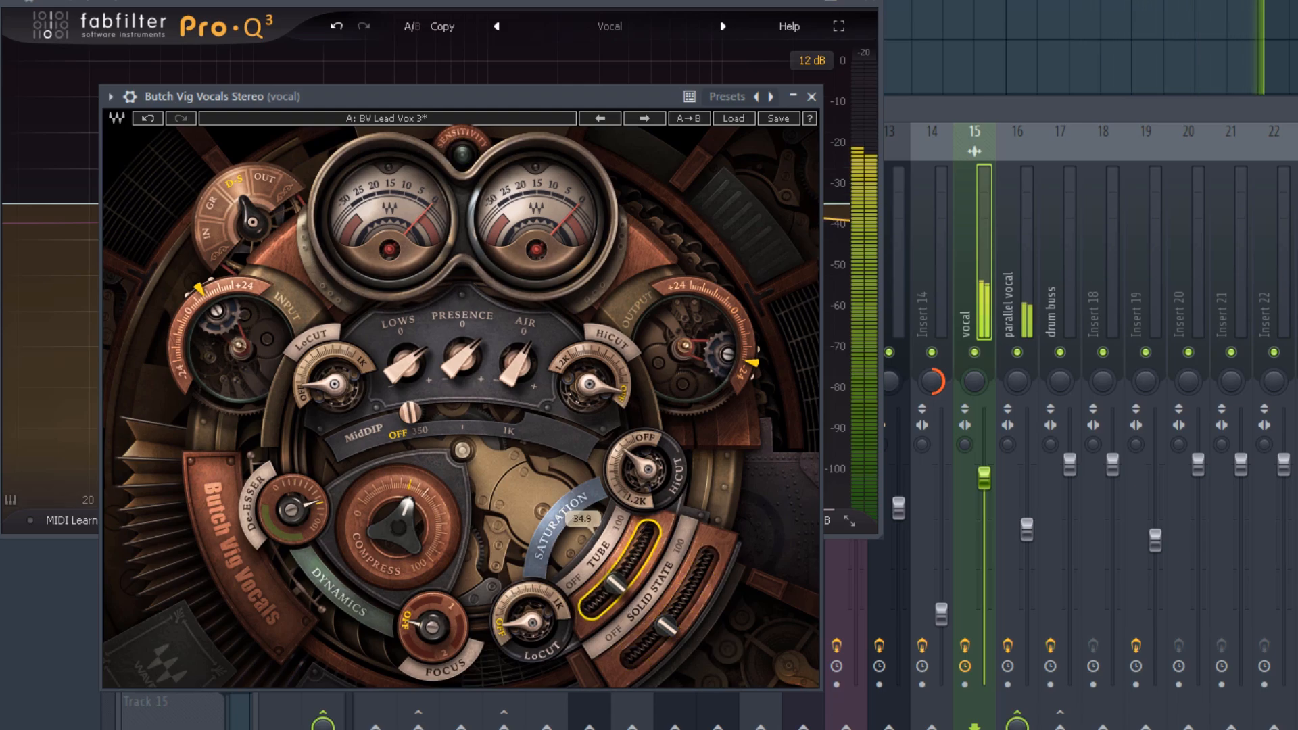
pyautogui.click(666, 626)
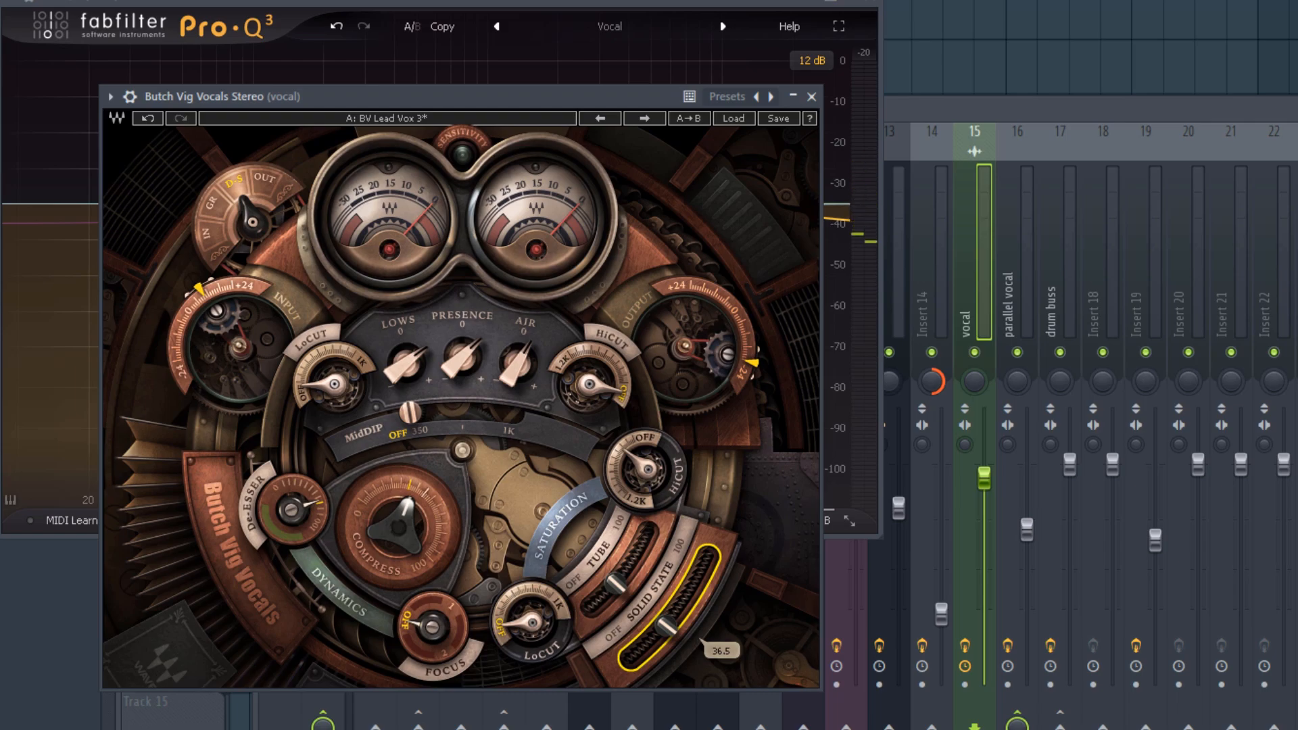
# Try Butch Vig Vocals' saturation HiCut at Off while playing the vocal, and restore the cut.
pyautogui.click(645, 466)
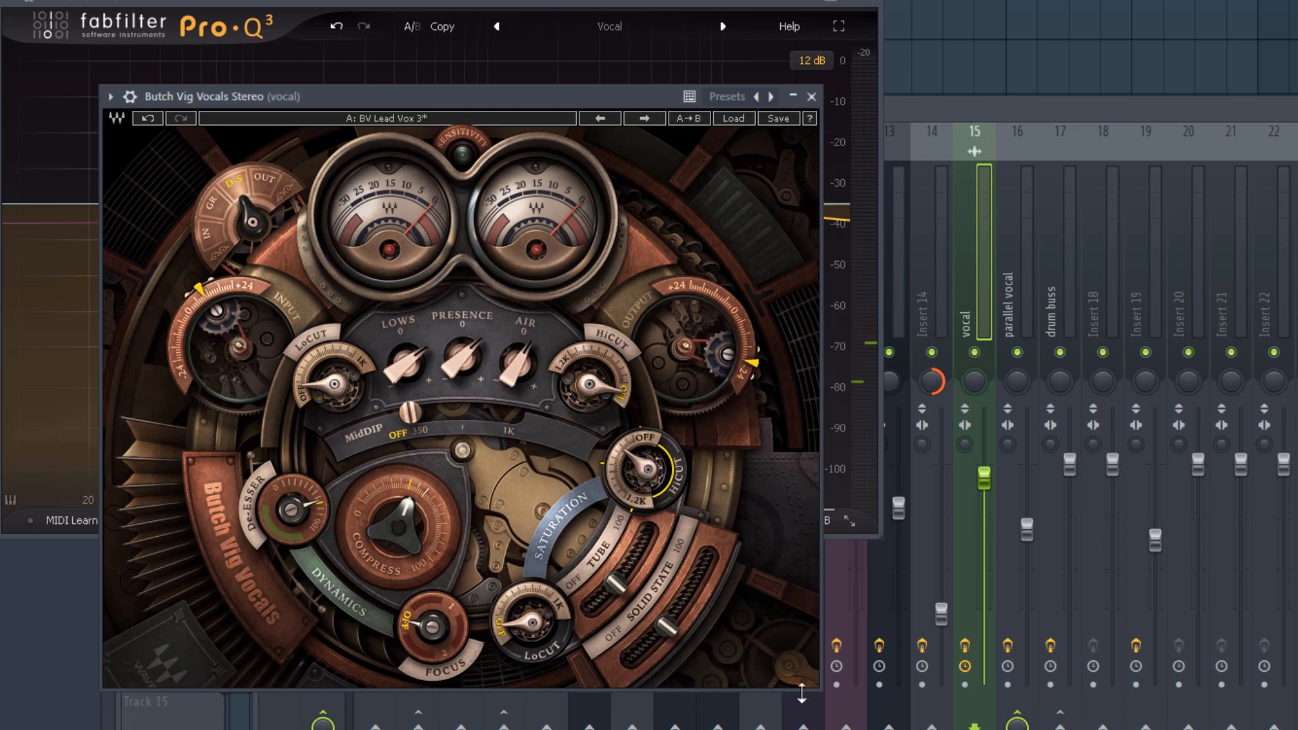
pyautogui.moveTo(646, 467); pyautogui.dragTo(646, 433)
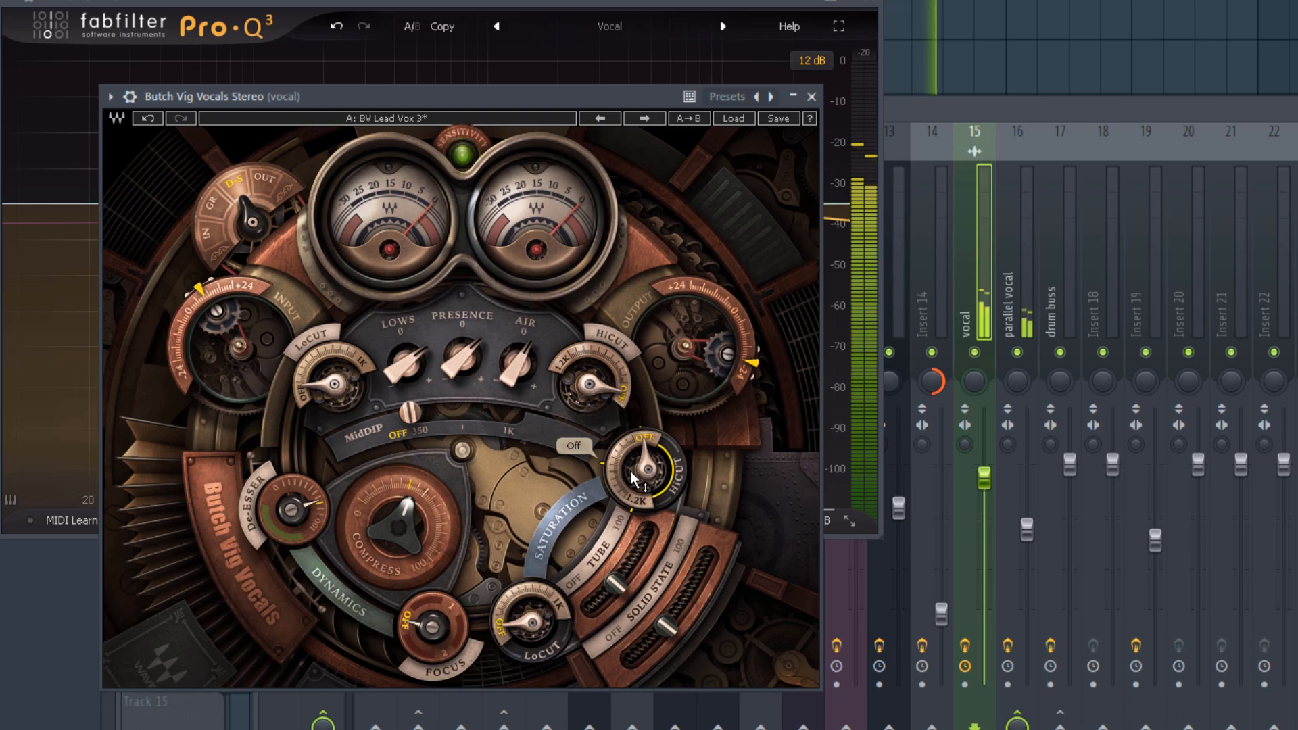
pyautogui.moveTo(633, 480); pyautogui.dragTo(643, 499)
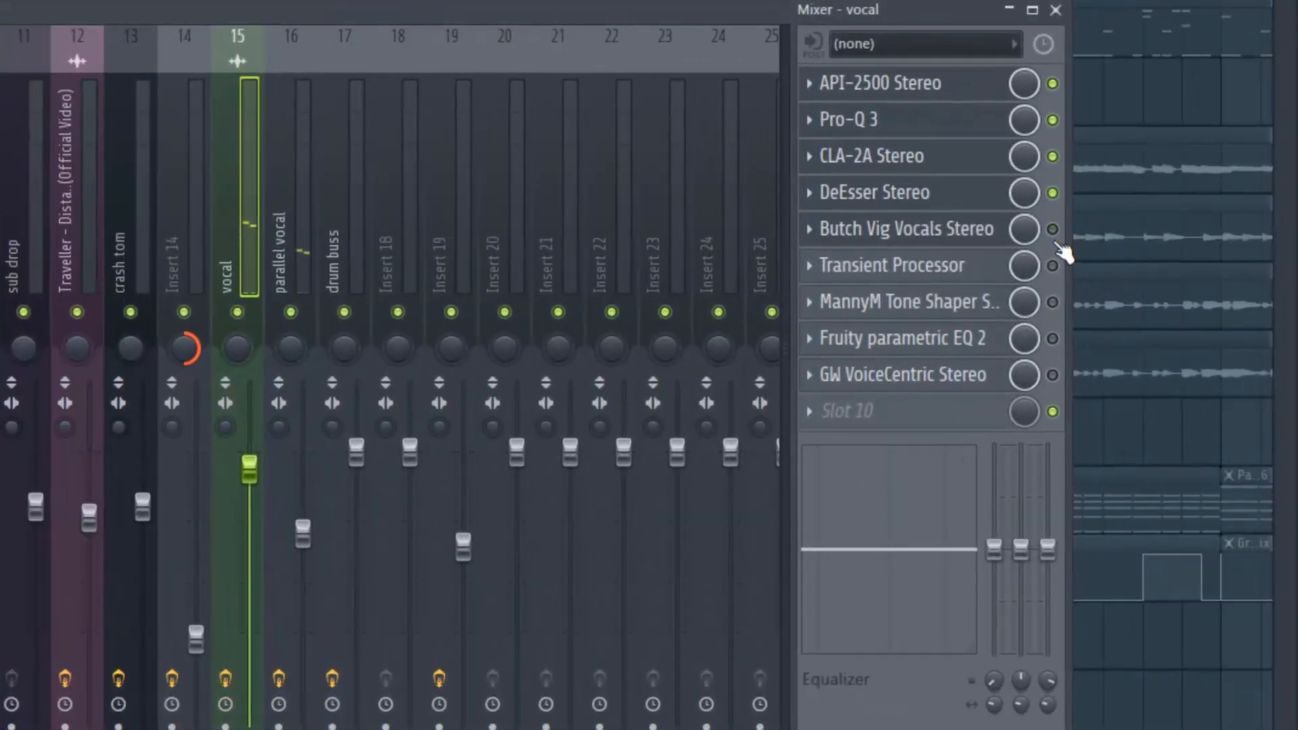
# Enable Butch Vig Vocals on the vocal track and raise its Solid State saturation to 45.8 while playing the vocal.
pyautogui.click(1052, 229)
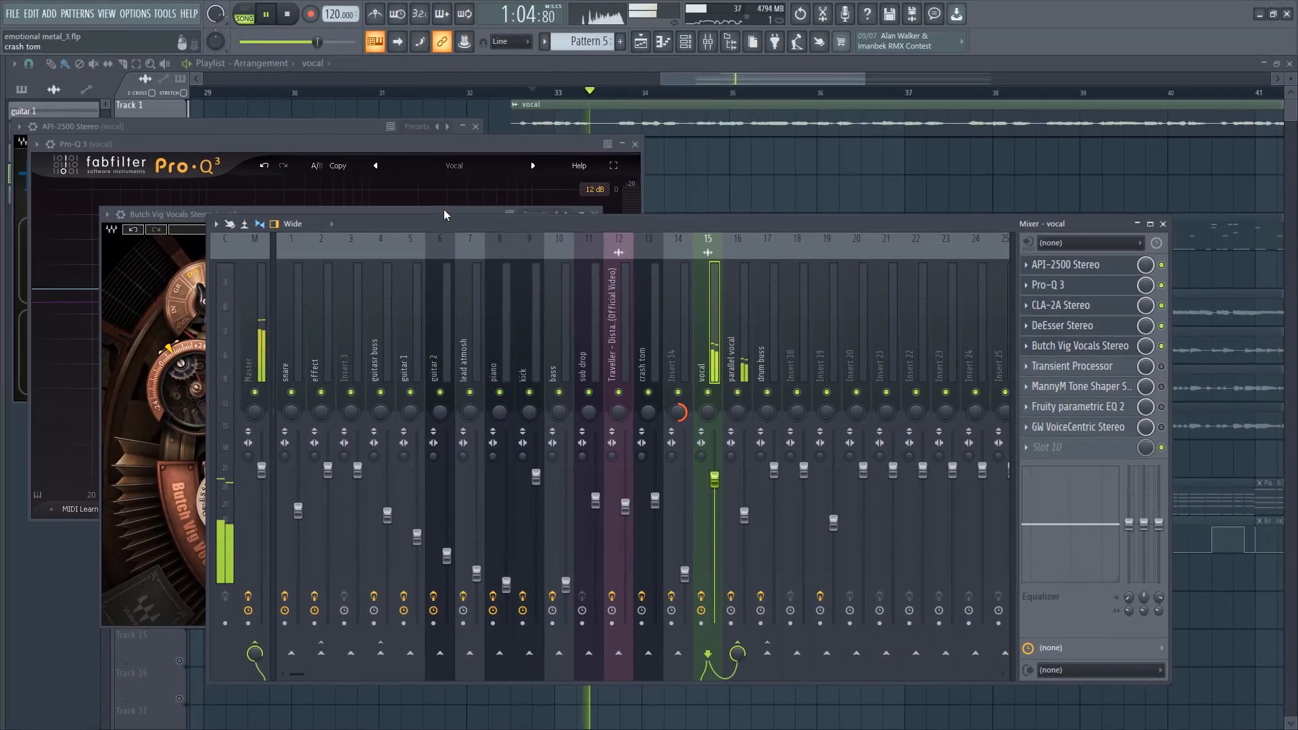
pyautogui.click(444, 214)
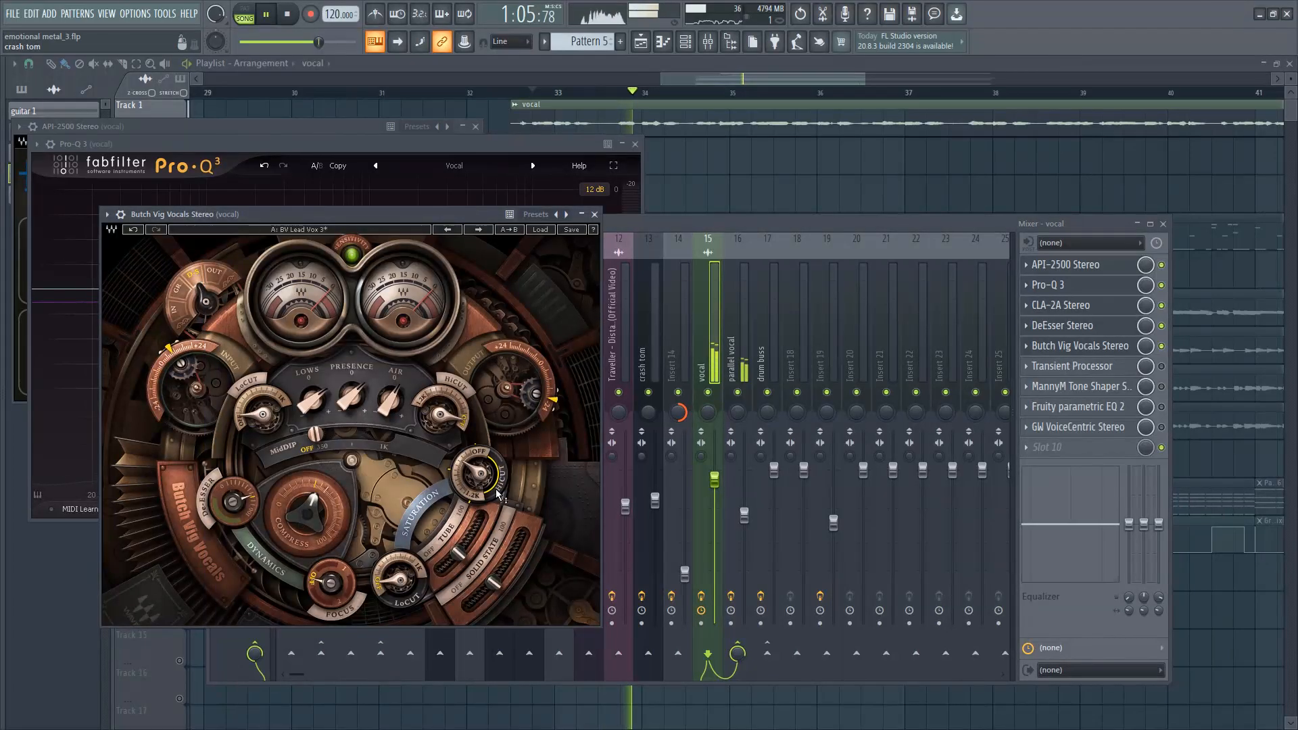
pyautogui.press('space')
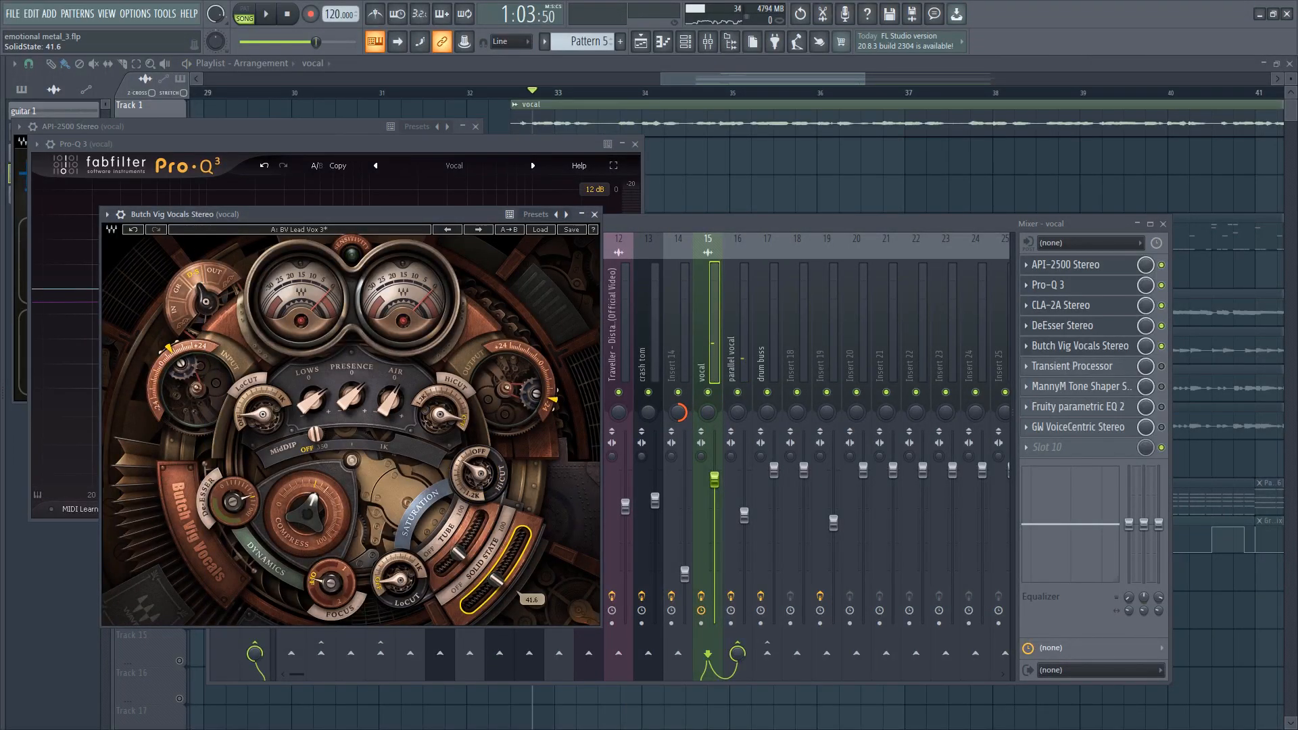
pyautogui.press('space')
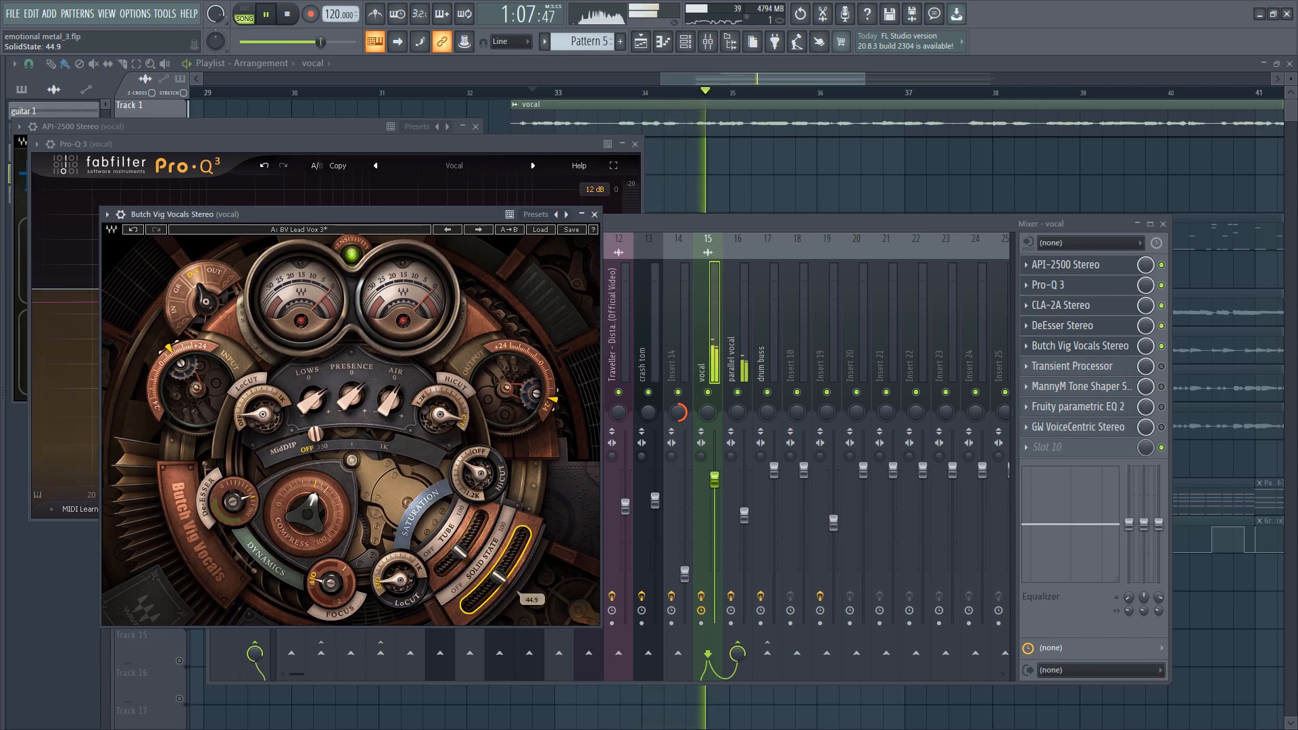
pyautogui.moveTo(499, 578); pyautogui.dragTo(500, 578)
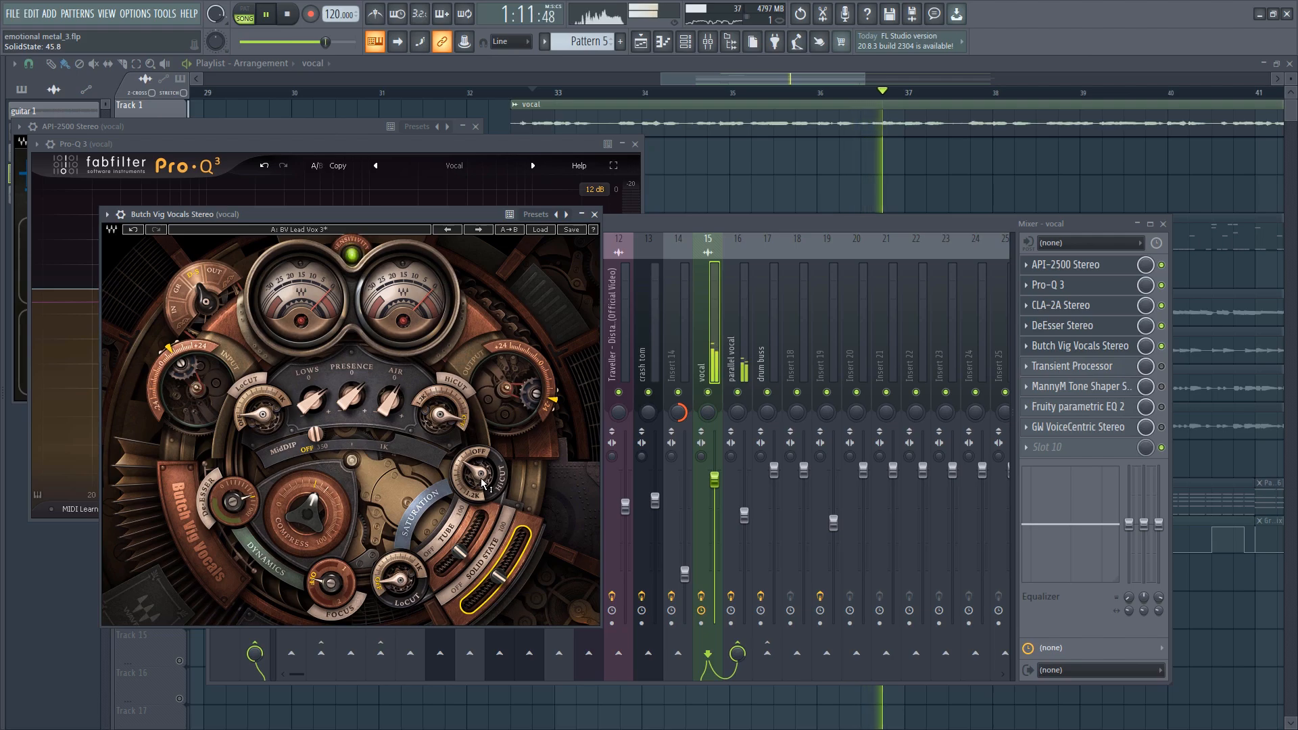
pyautogui.moveTo(499, 577); pyautogui.dragTo(499, 579)
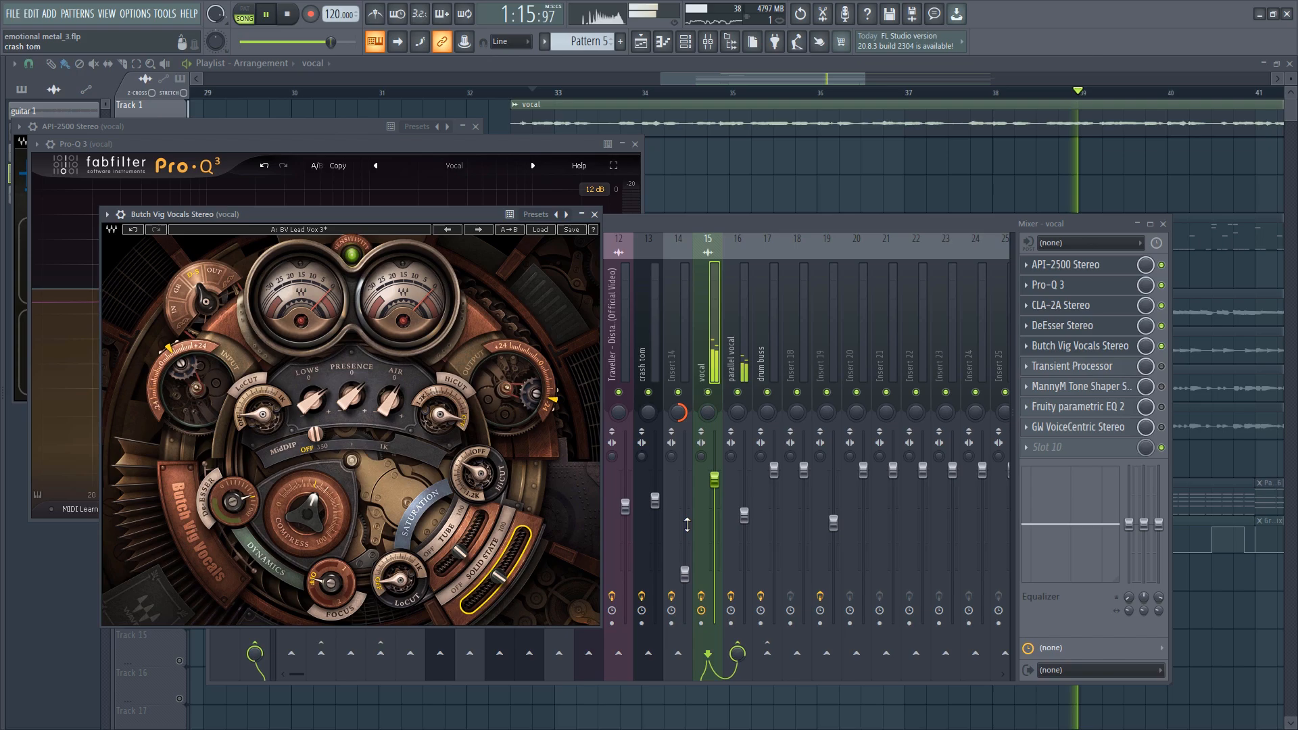
pyautogui.press('space')
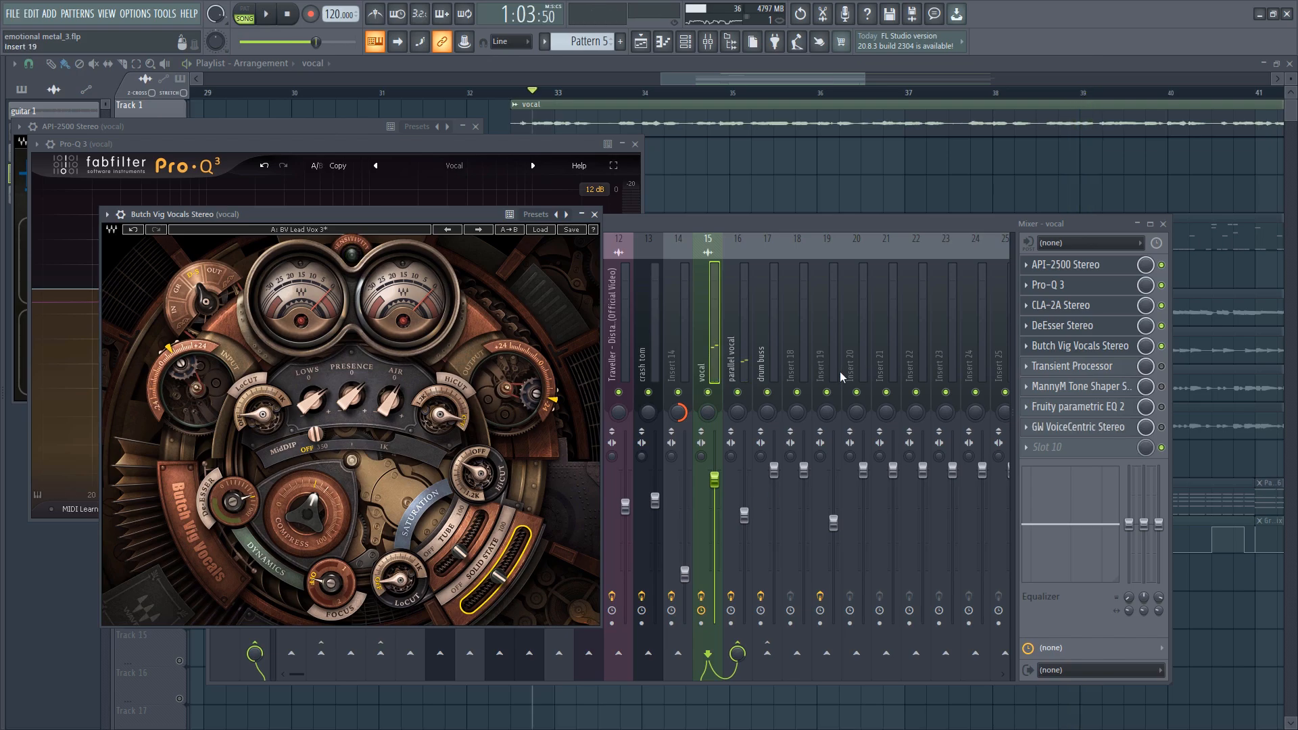
# Enable and open Transient Processor on the vocal track and play the vocal with Attack turned up to its maximum.
pyautogui.click(1161, 365)
pyautogui.click(1131, 371)
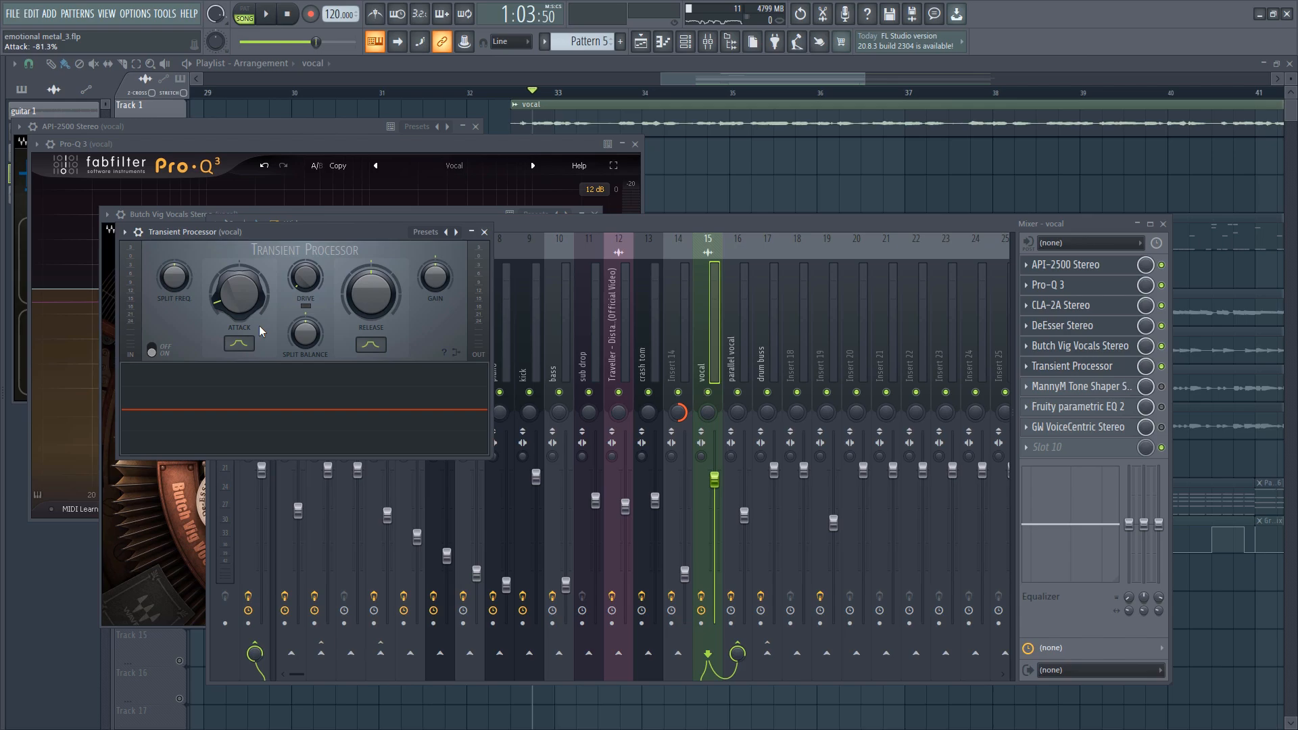
pyautogui.moveTo(259, 326); pyautogui.dragTo(258, 271)
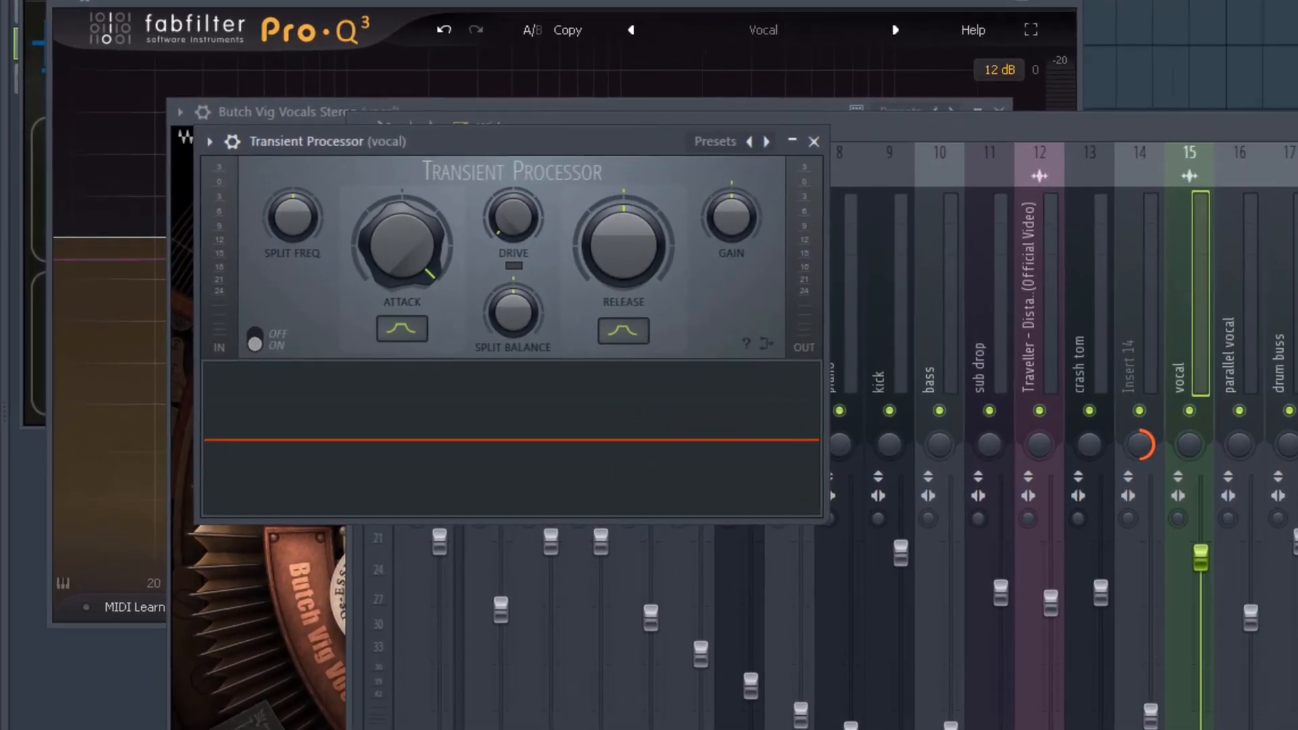
pyautogui.moveTo(454, 218); pyautogui.dragTo(454, 203)
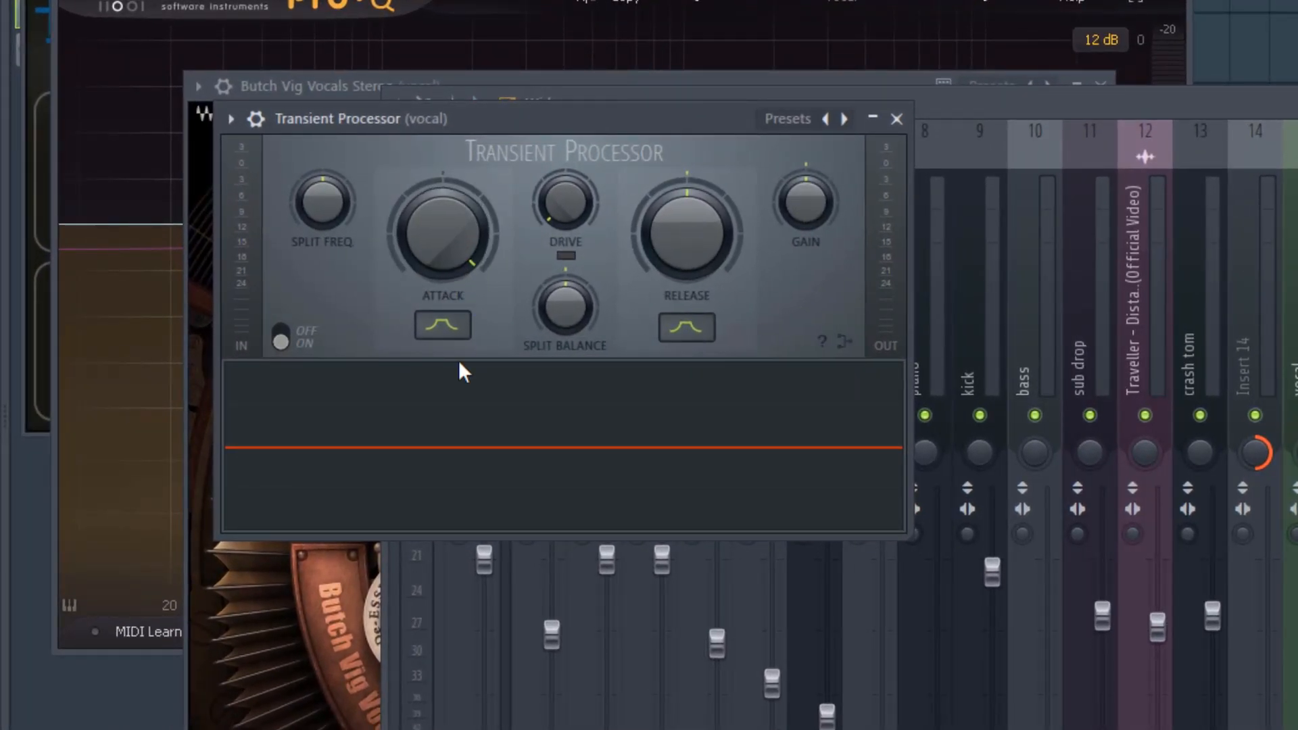
pyautogui.press('space')
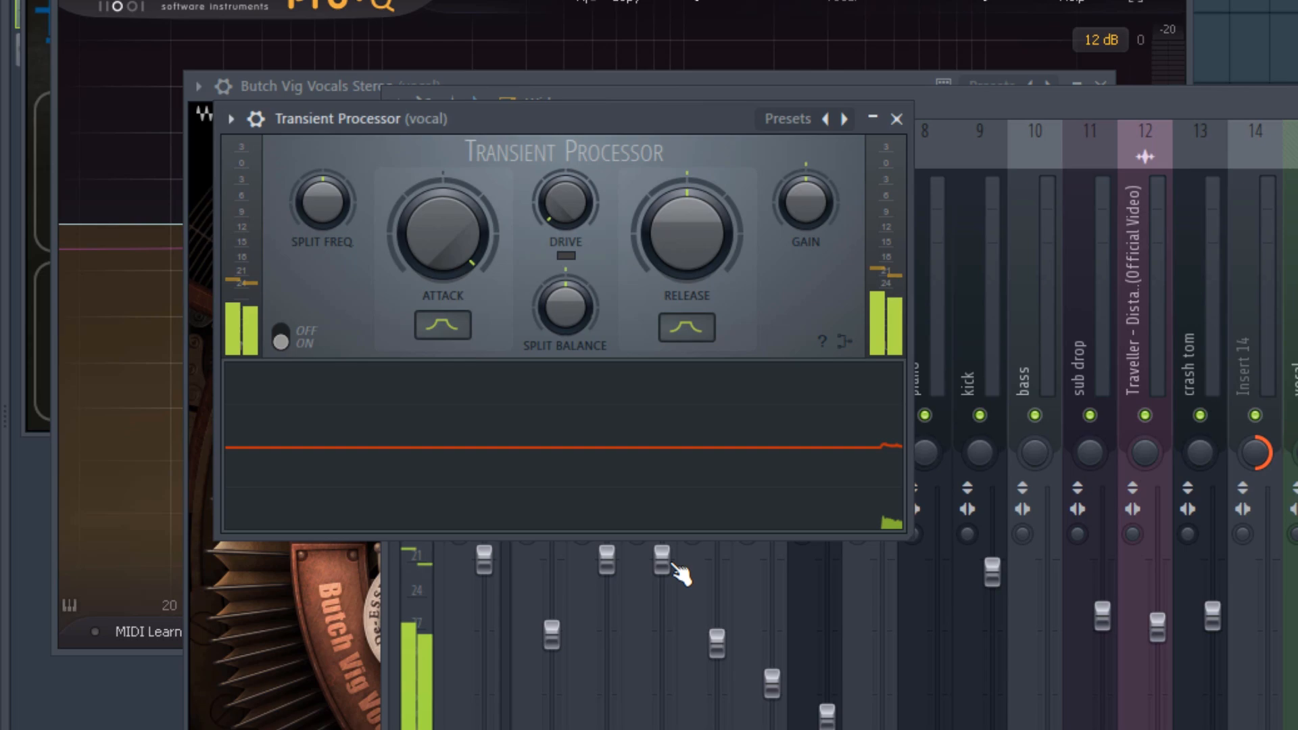
pyautogui.click(808, 471)
# Turn the Transient Processor's Attack down to a strongly negative setting and play the vocal through it.
pyautogui.moveTo(443, 233); pyautogui.dragTo(443, 267)
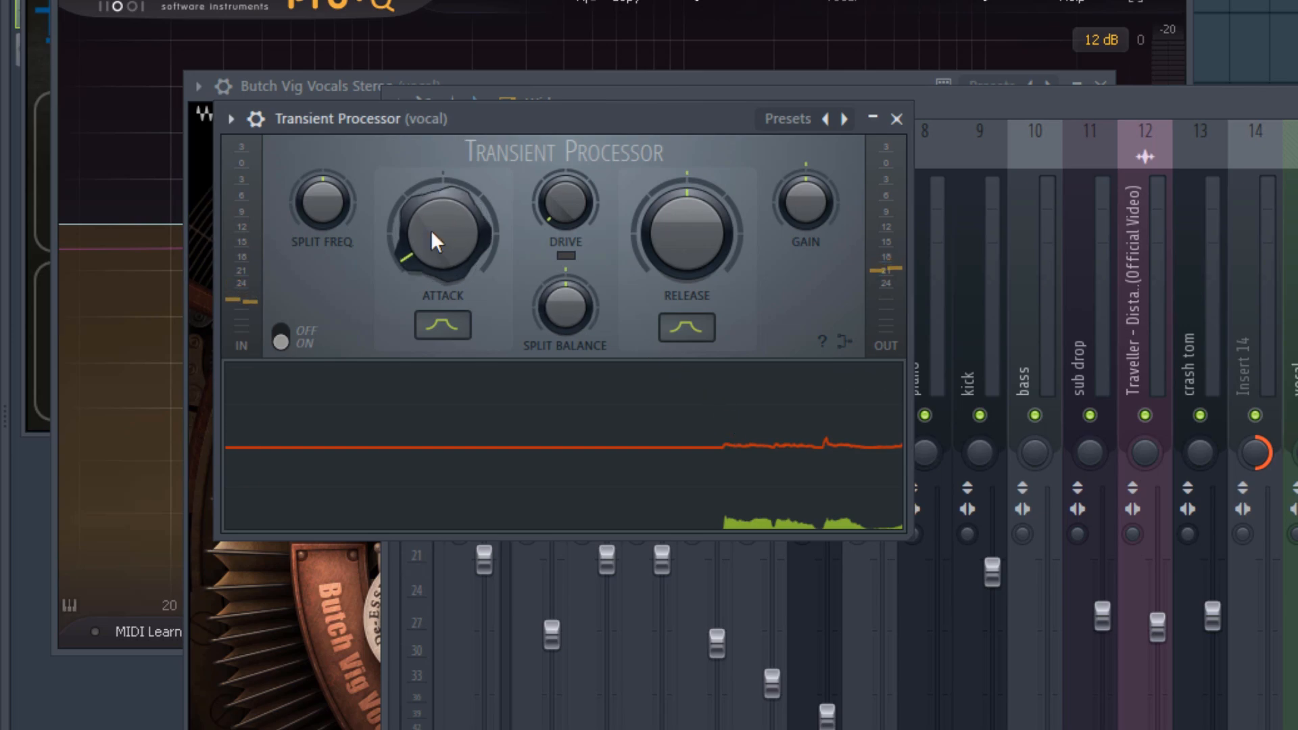
pyautogui.press('space')
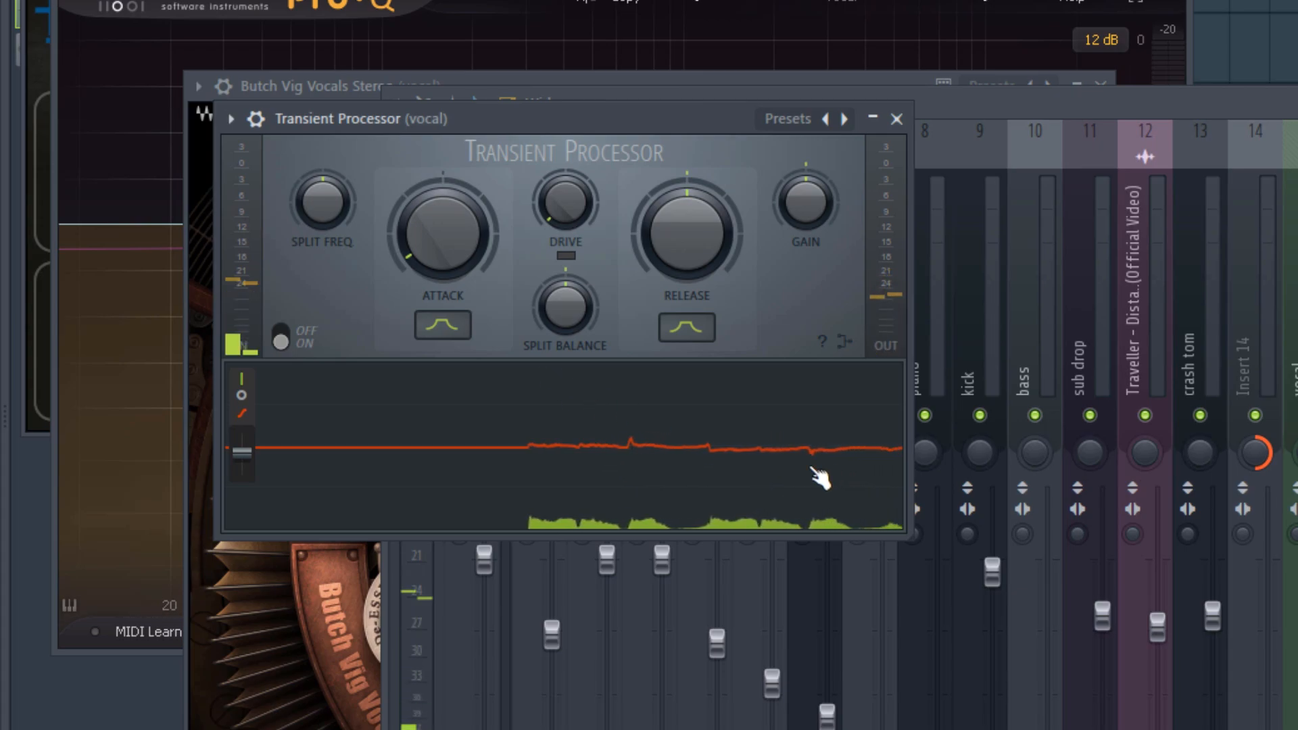
pyautogui.press('space')
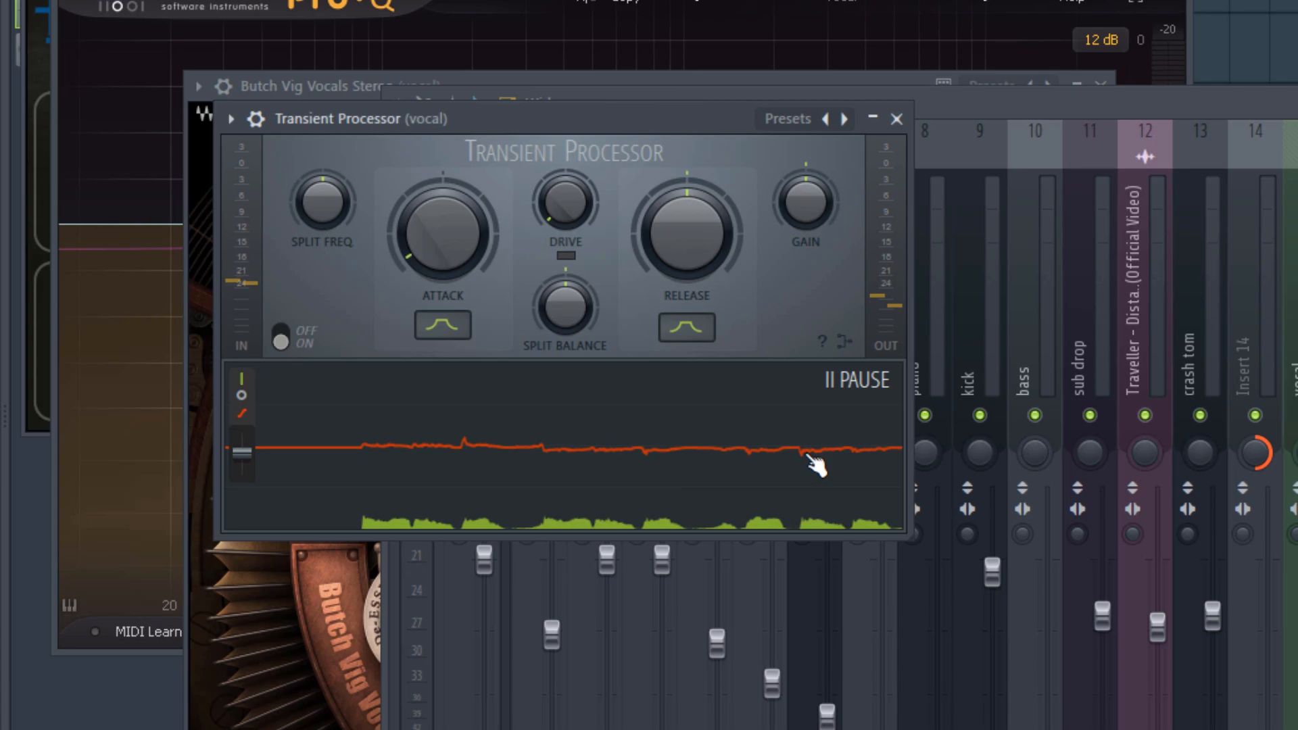
pyautogui.press('space')
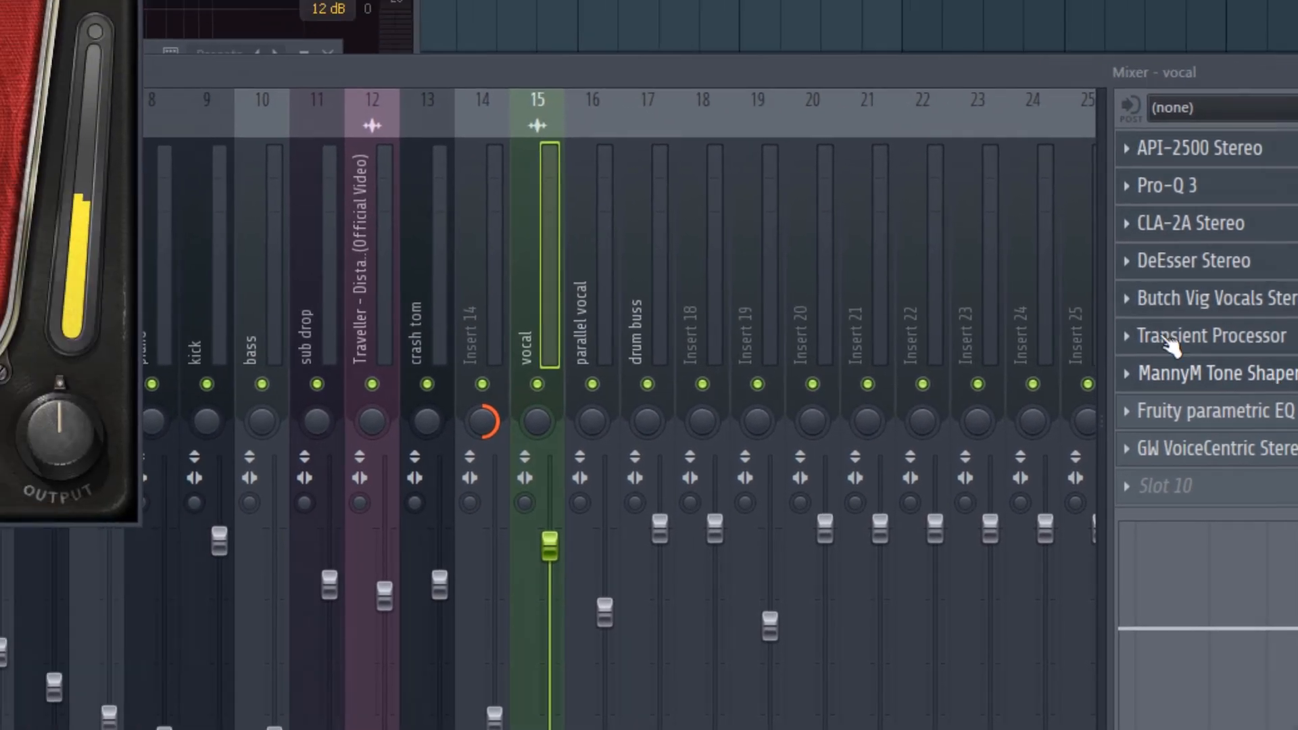
# Raise the Width in MannyM Tone Shaper on the vocal track and compare the vocal with the effect bypassed and enabled.
pyautogui.click(985, 312)
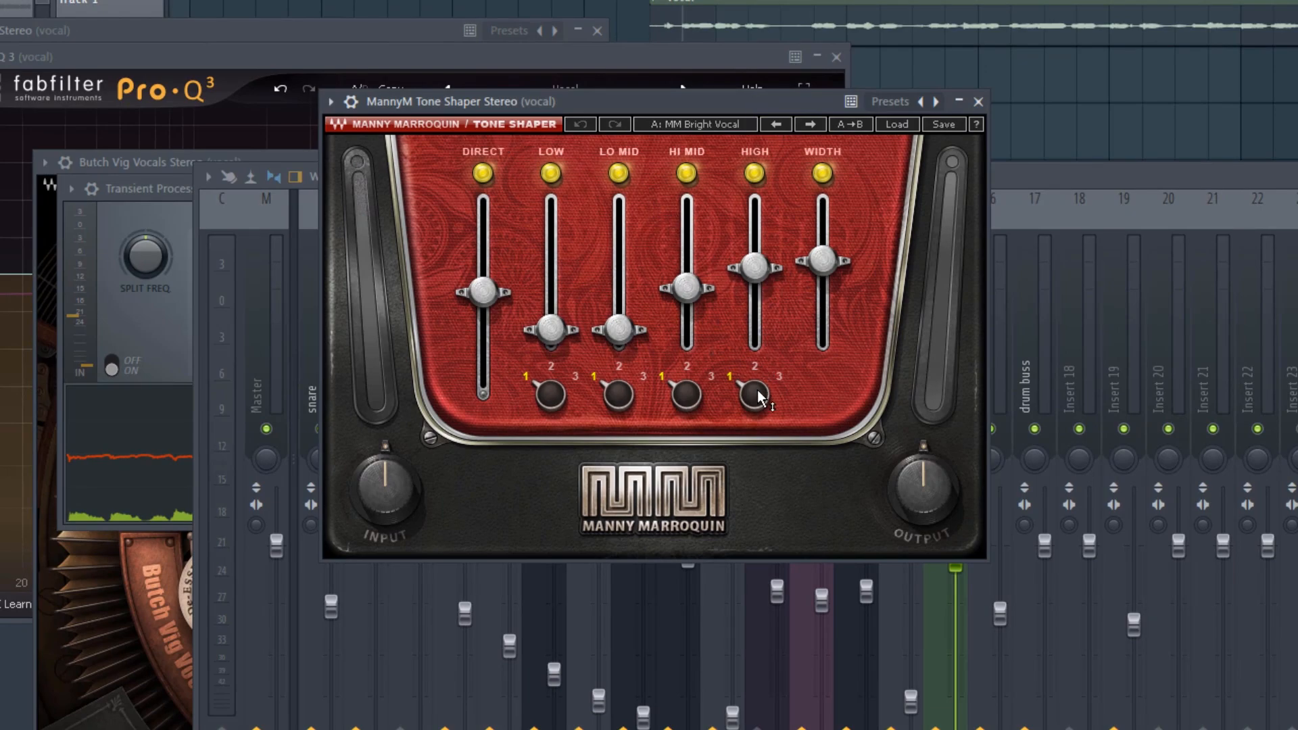
pyautogui.click(763, 279)
pyautogui.moveTo(823, 267); pyautogui.dragTo(825, 237)
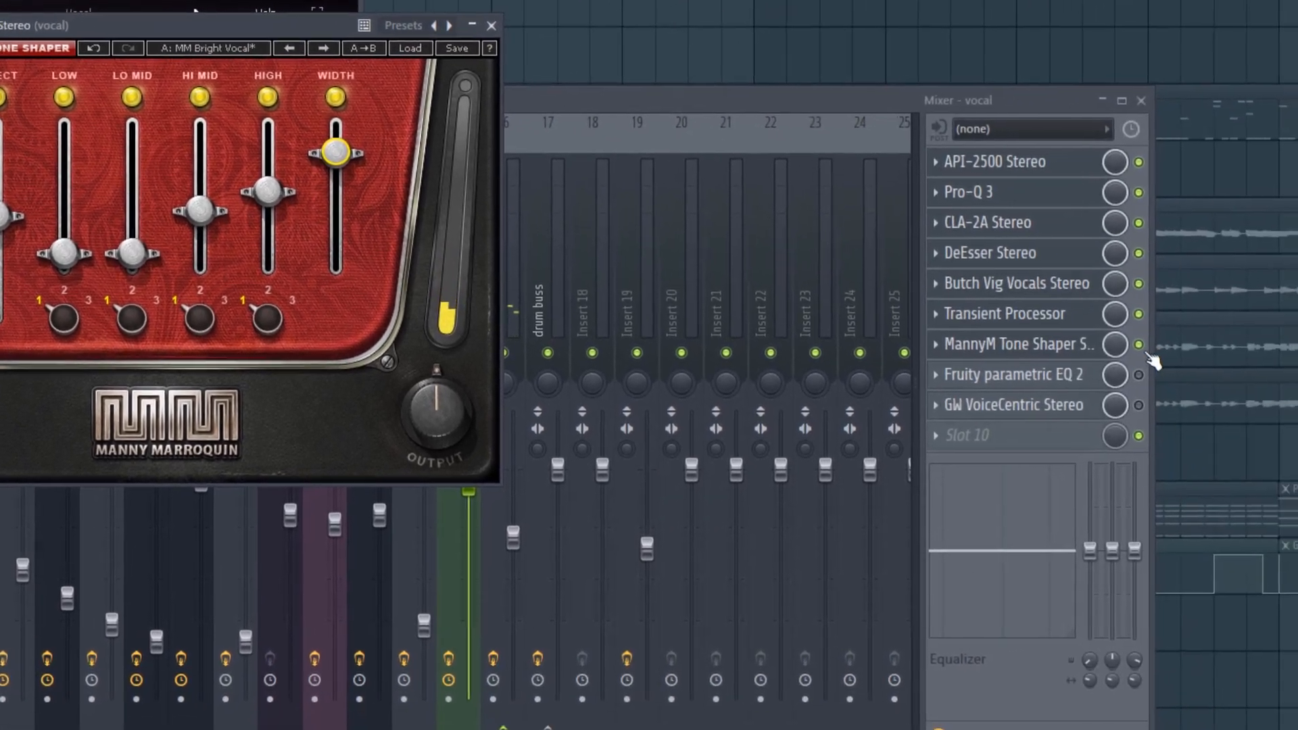
pyautogui.click(1138, 345)
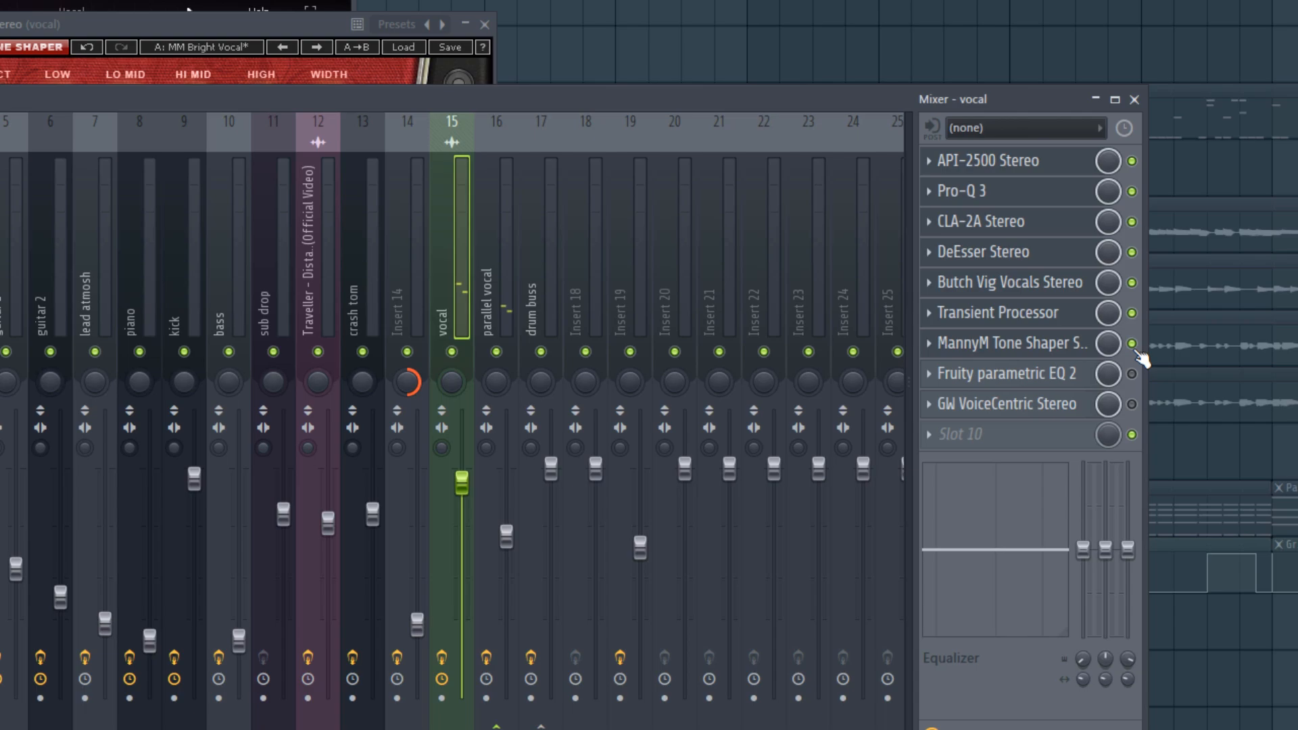
# Enable and open Fruity Parametric EQ 2 on the vocal track, and bring up Pro-Q 3 to review its curve.
pyautogui.click(1132, 374)
pyautogui.click(993, 373)
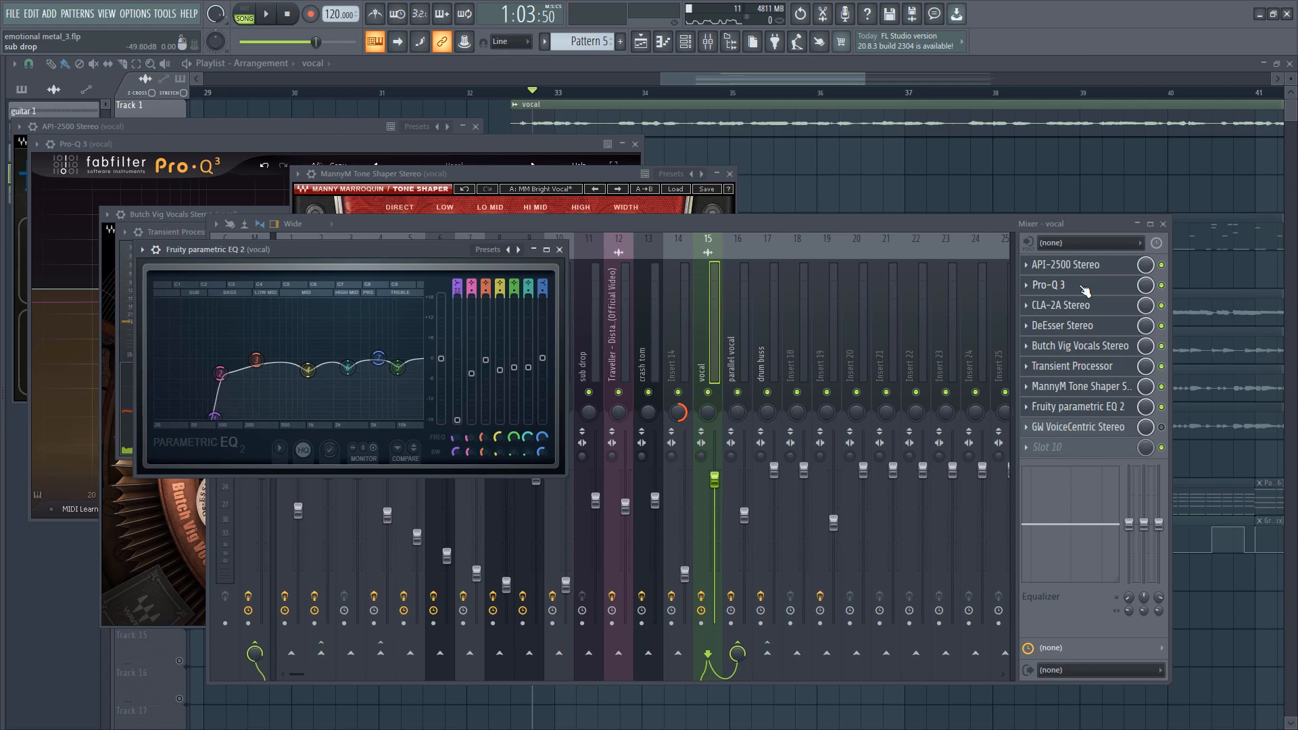
pyautogui.click(1049, 285)
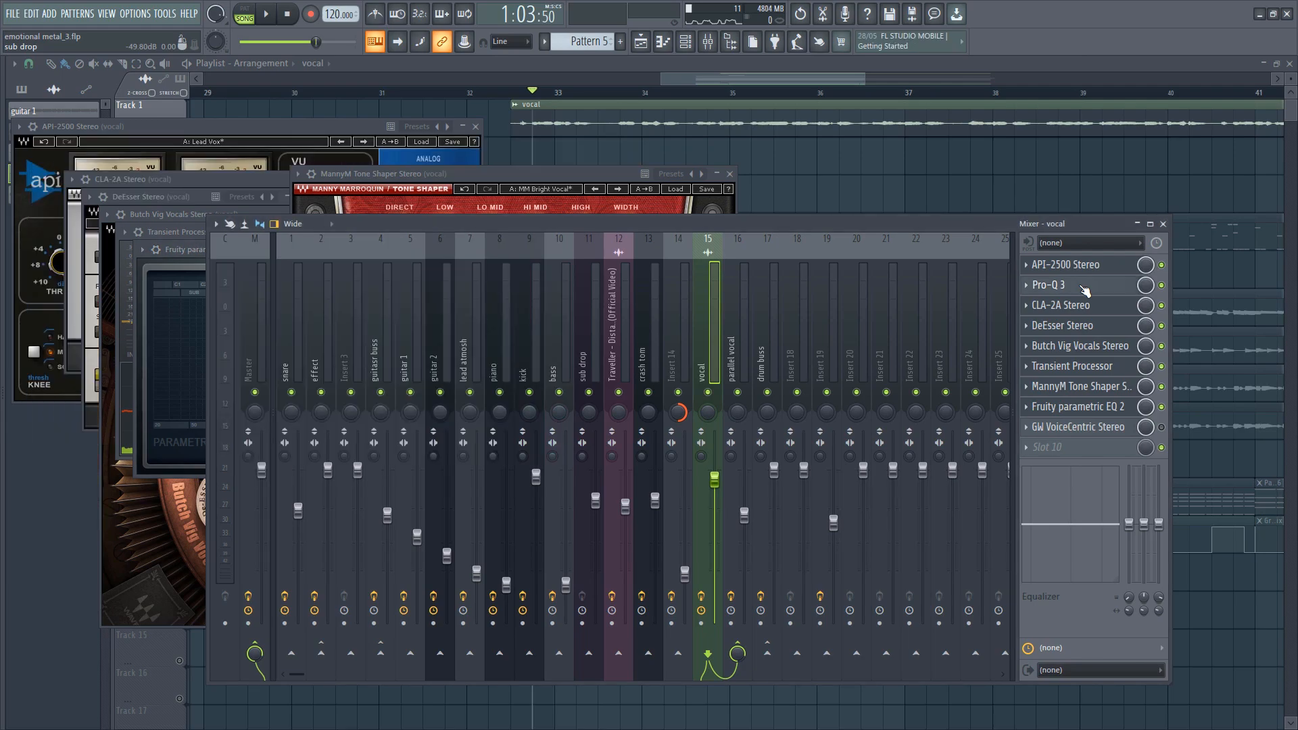
pyautogui.click(1048, 284)
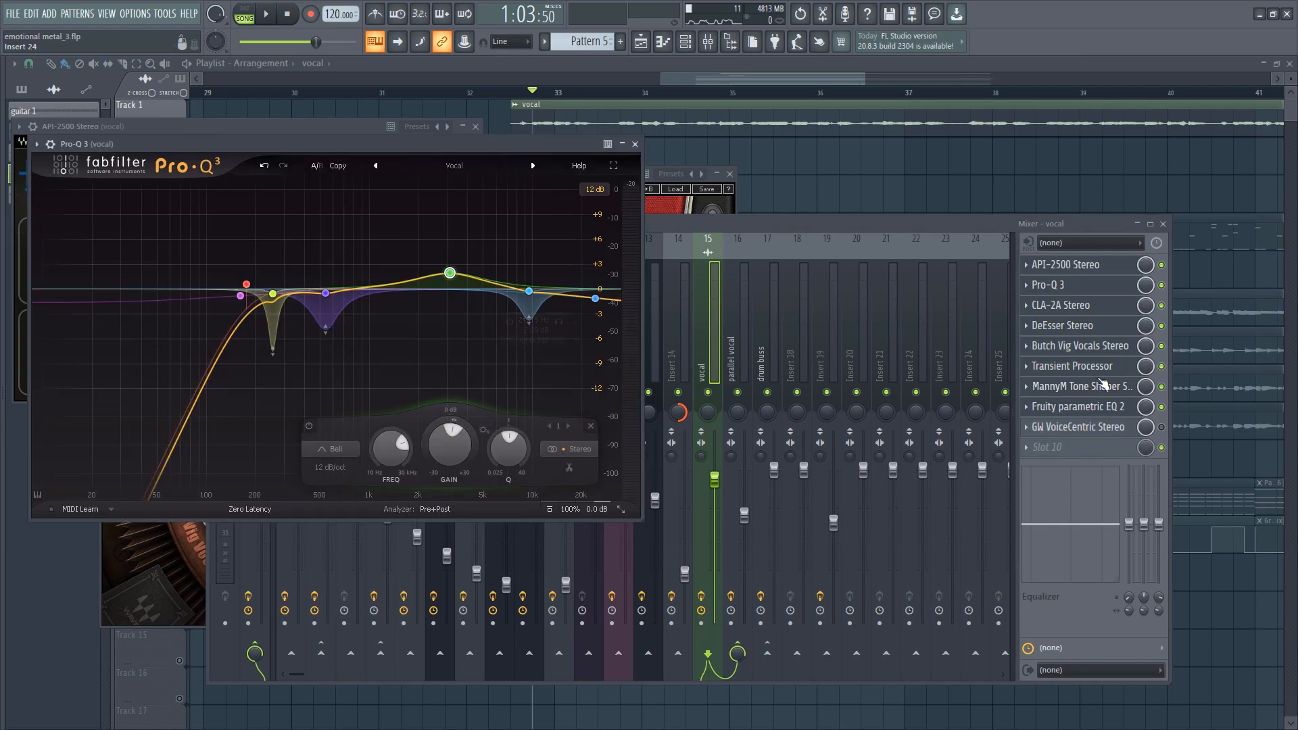
# Open Fruity Parametric EQ 2 on the vocal track and compare the vocal with the EQ enabled and bypassed.
pyautogui.click(1081, 406)
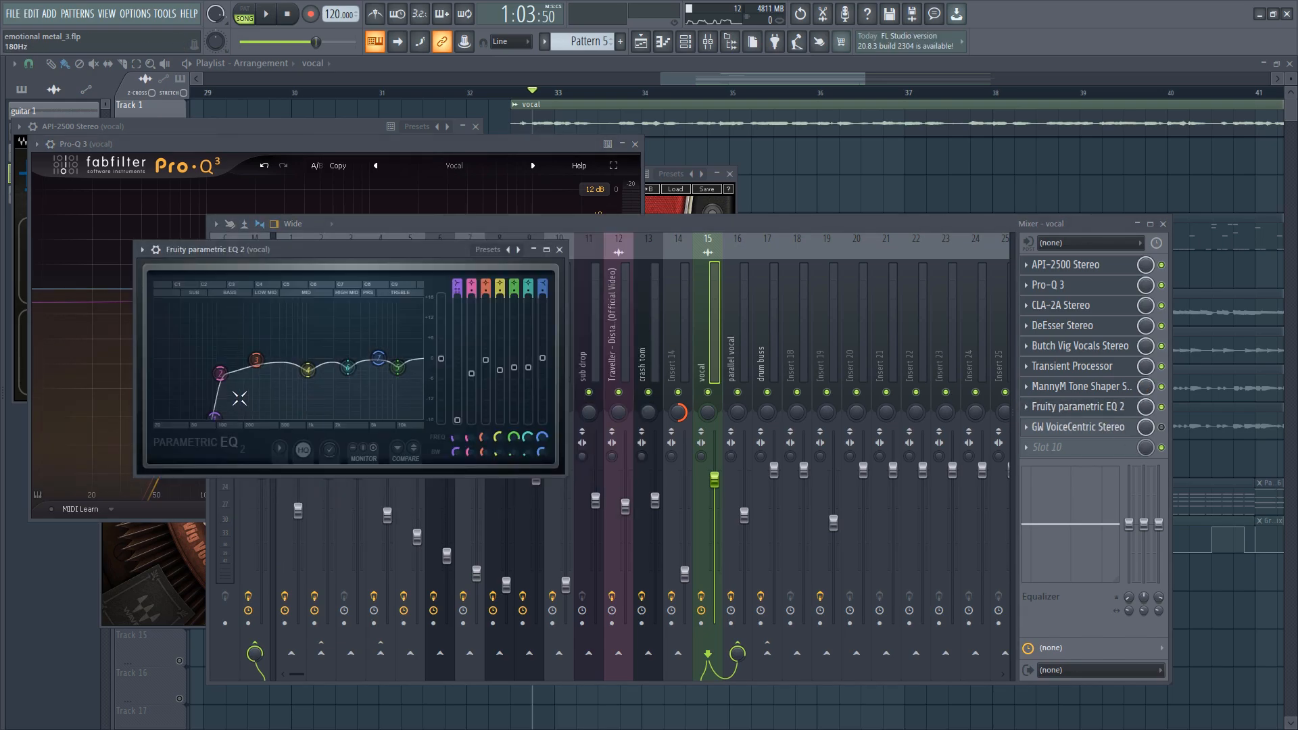
pyautogui.press('space')
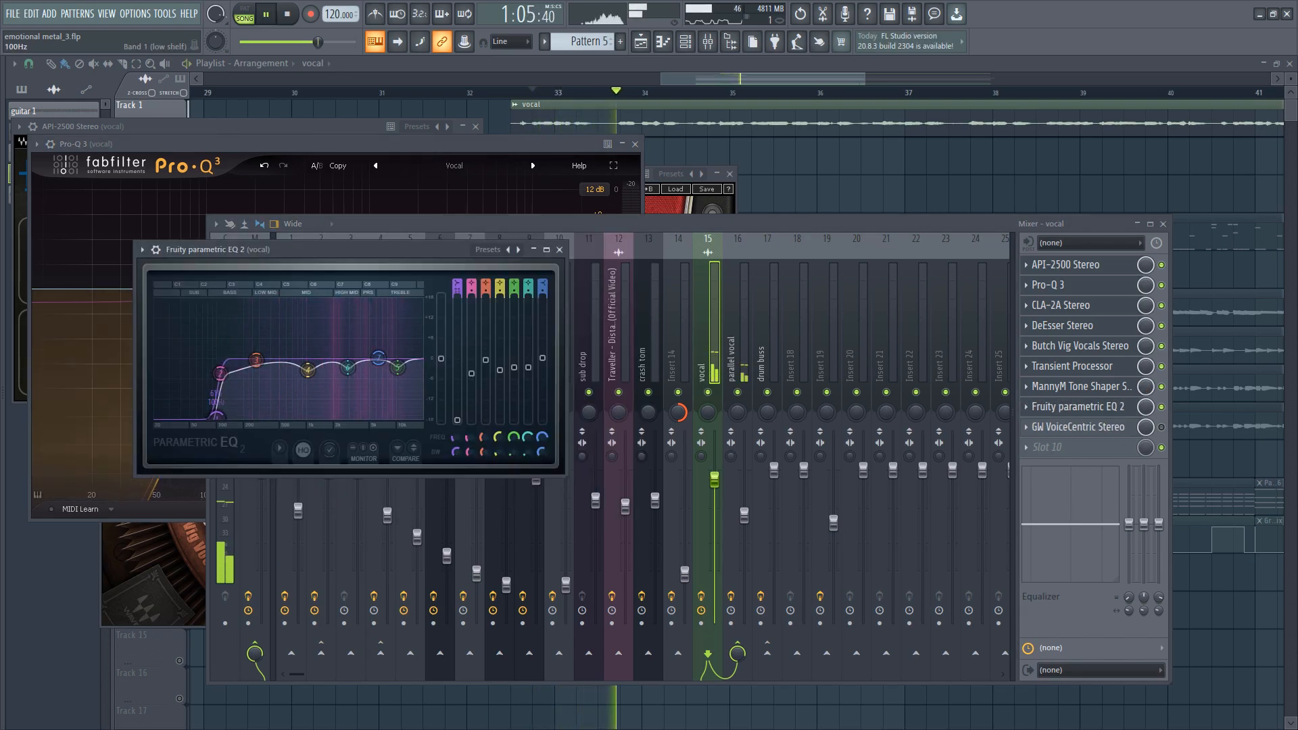
pyautogui.press('space')
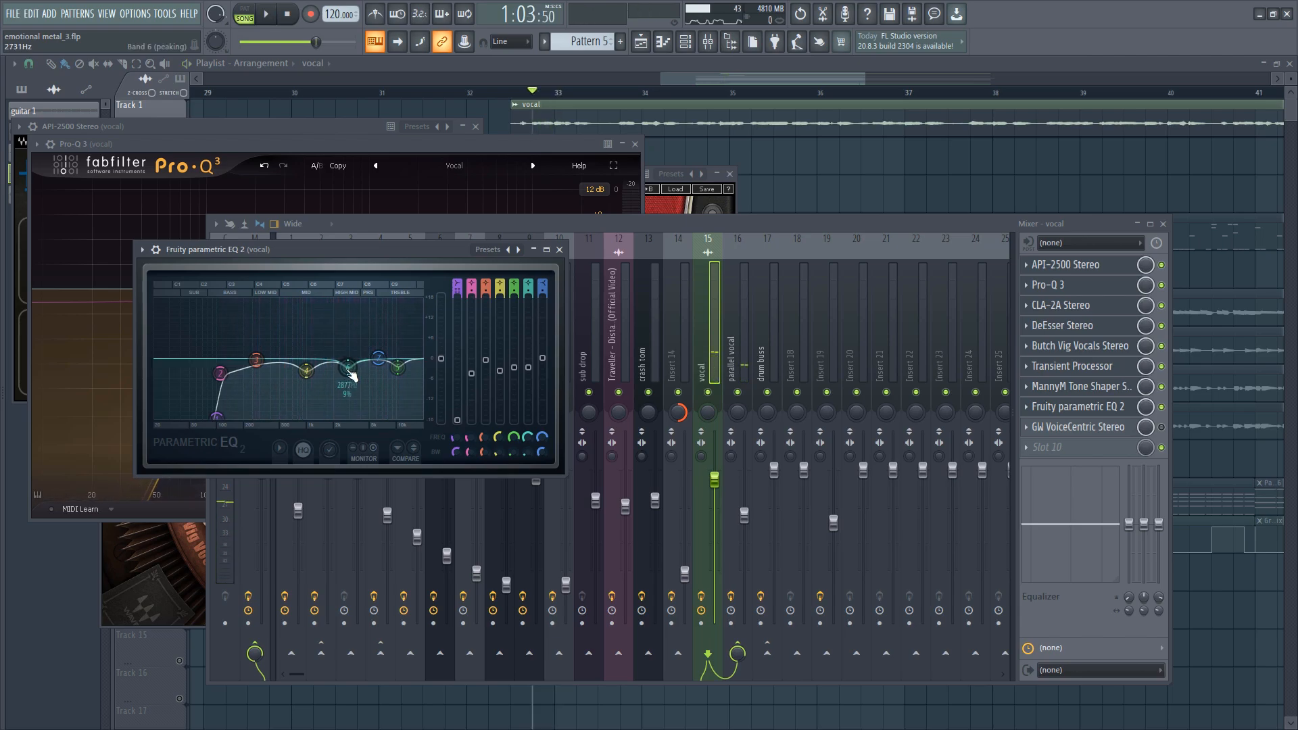
pyautogui.press('space')
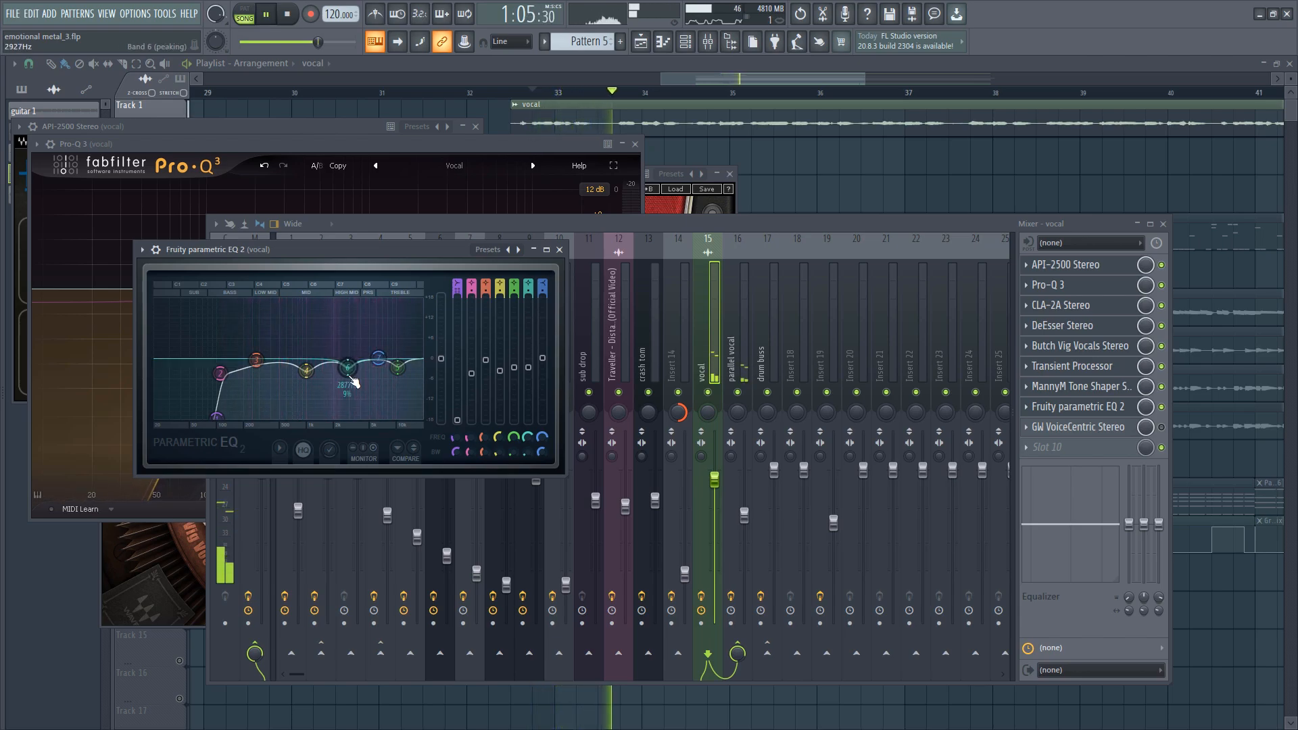
pyautogui.click(1162, 406)
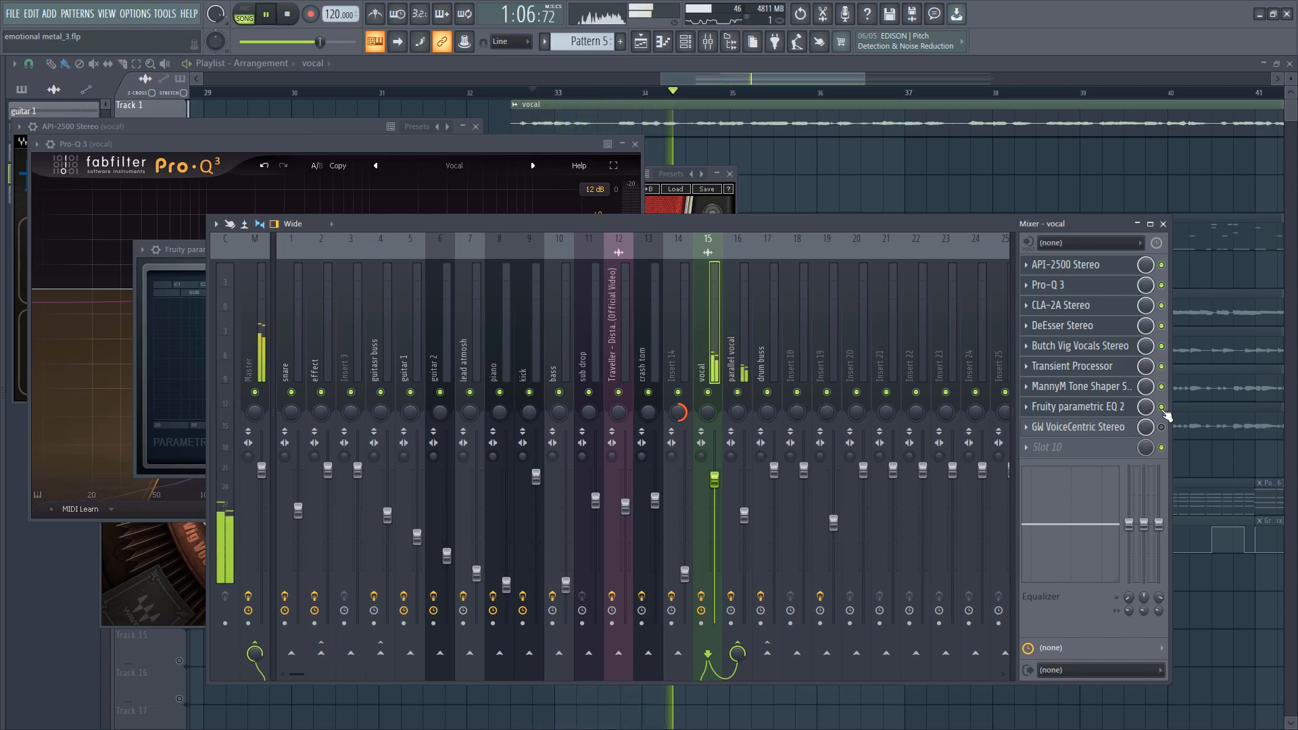
pyautogui.press('space')
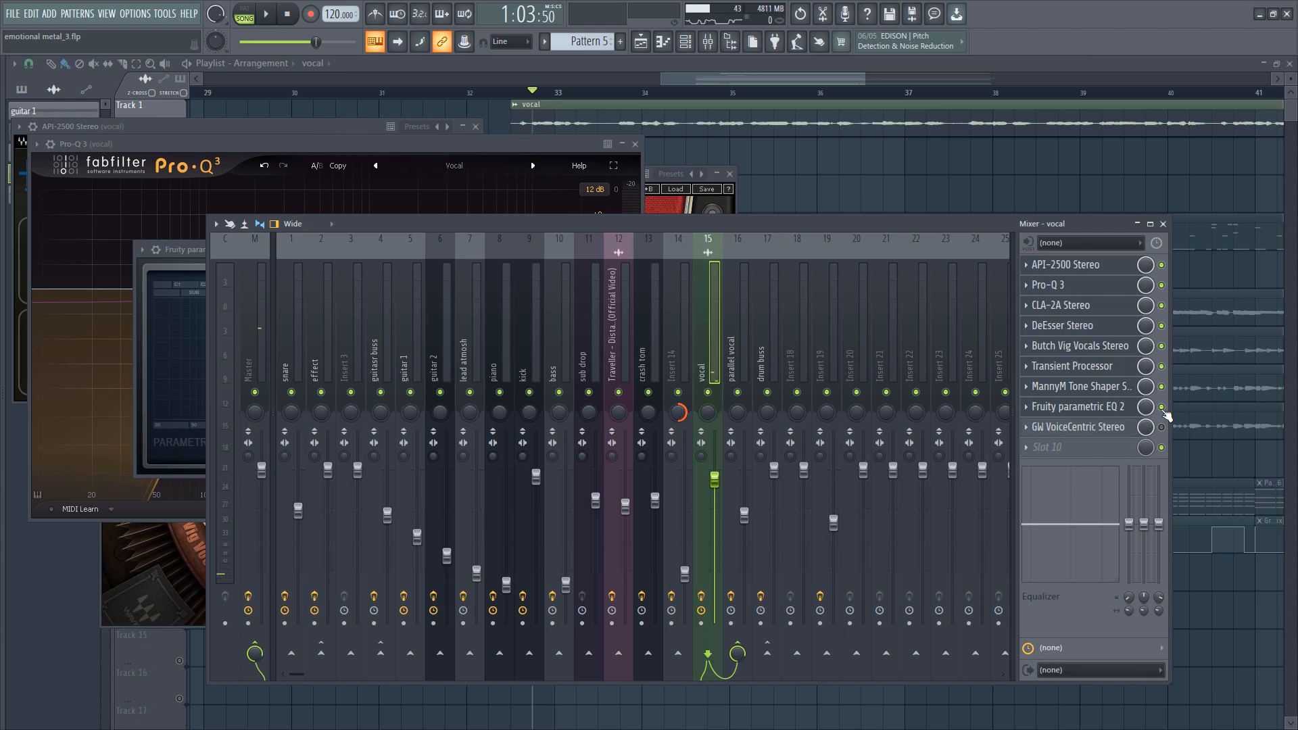
# Enable and open GW VoiceCentric on the vocal track, audition the vocal at Intensity 100, and set Intensity to 48.1.
pyautogui.click(1081, 427)
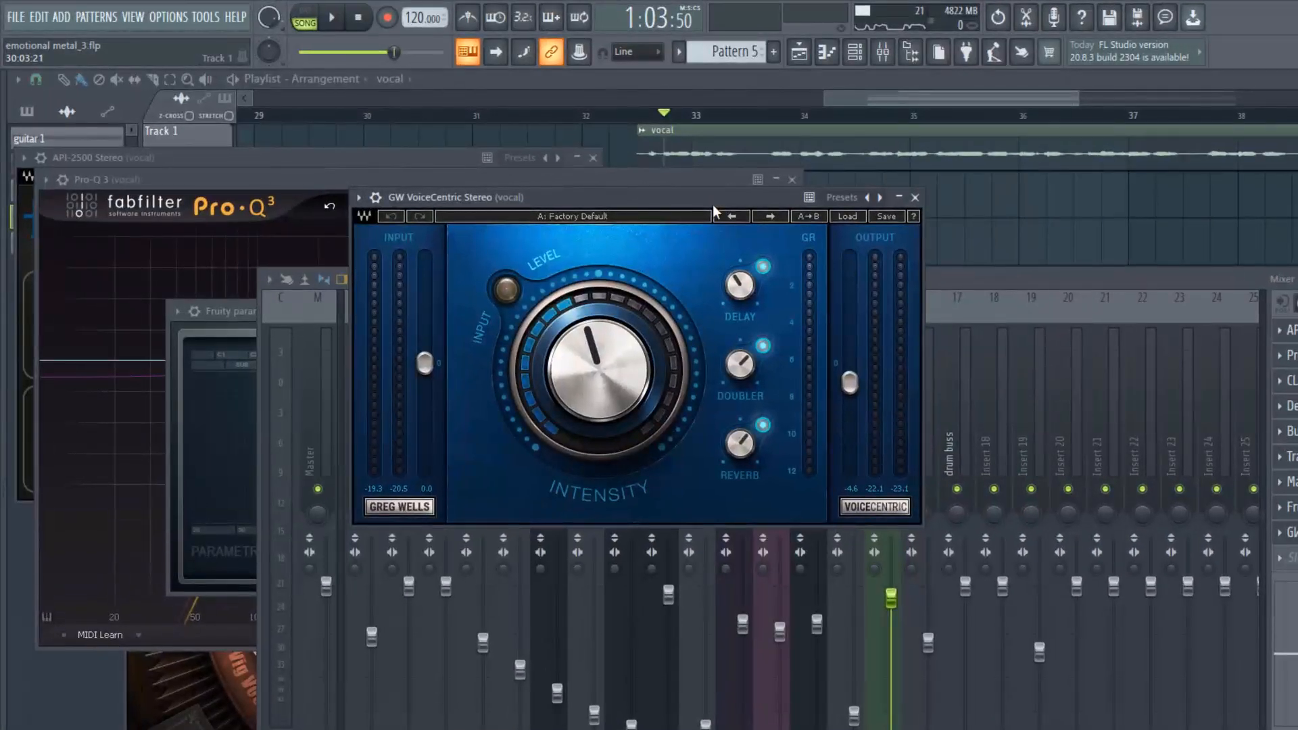
pyautogui.moveTo(666, 321); pyautogui.dragTo(666, 270)
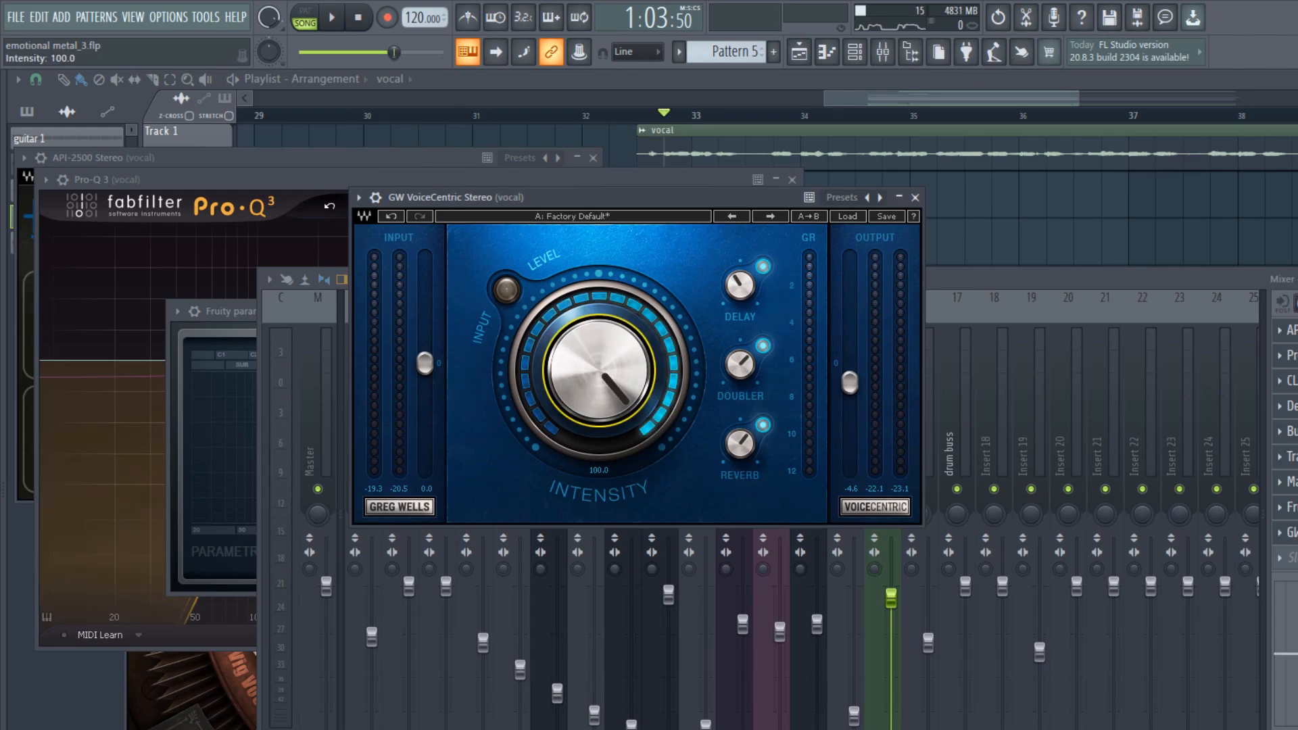
pyautogui.press('space')
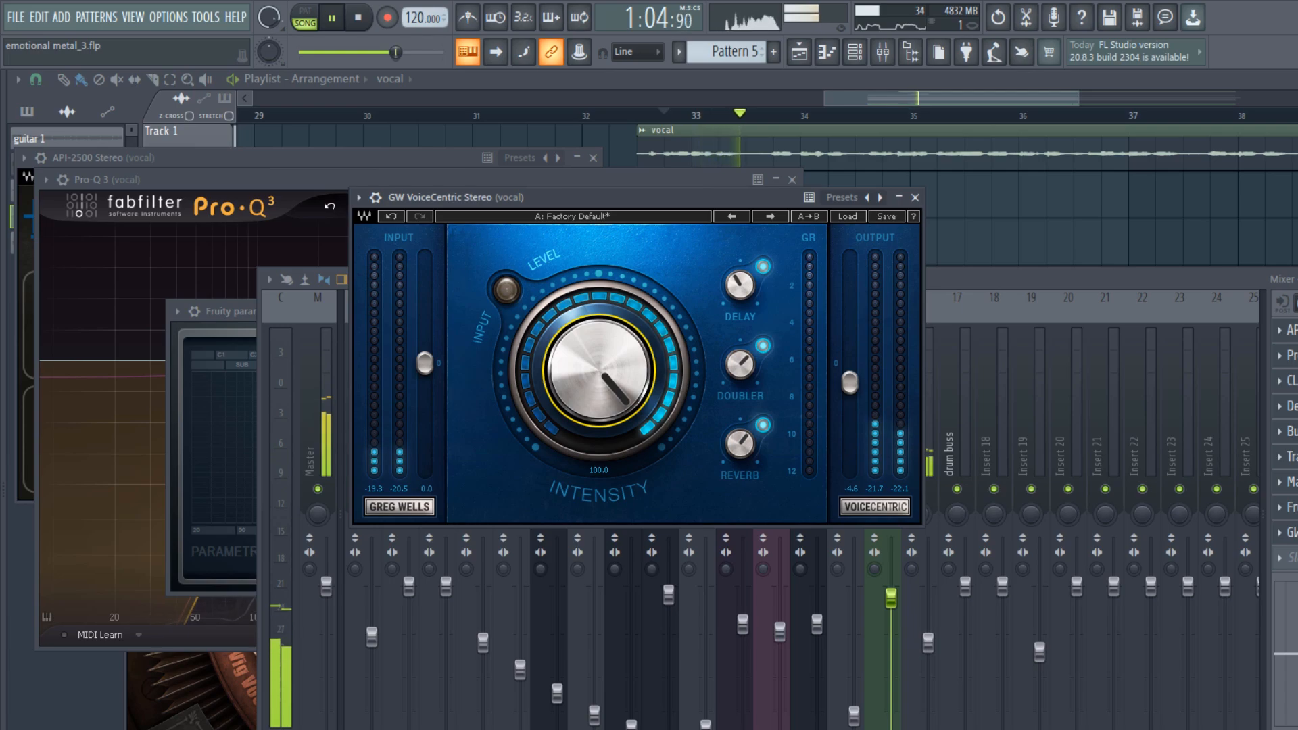
pyautogui.press('space')
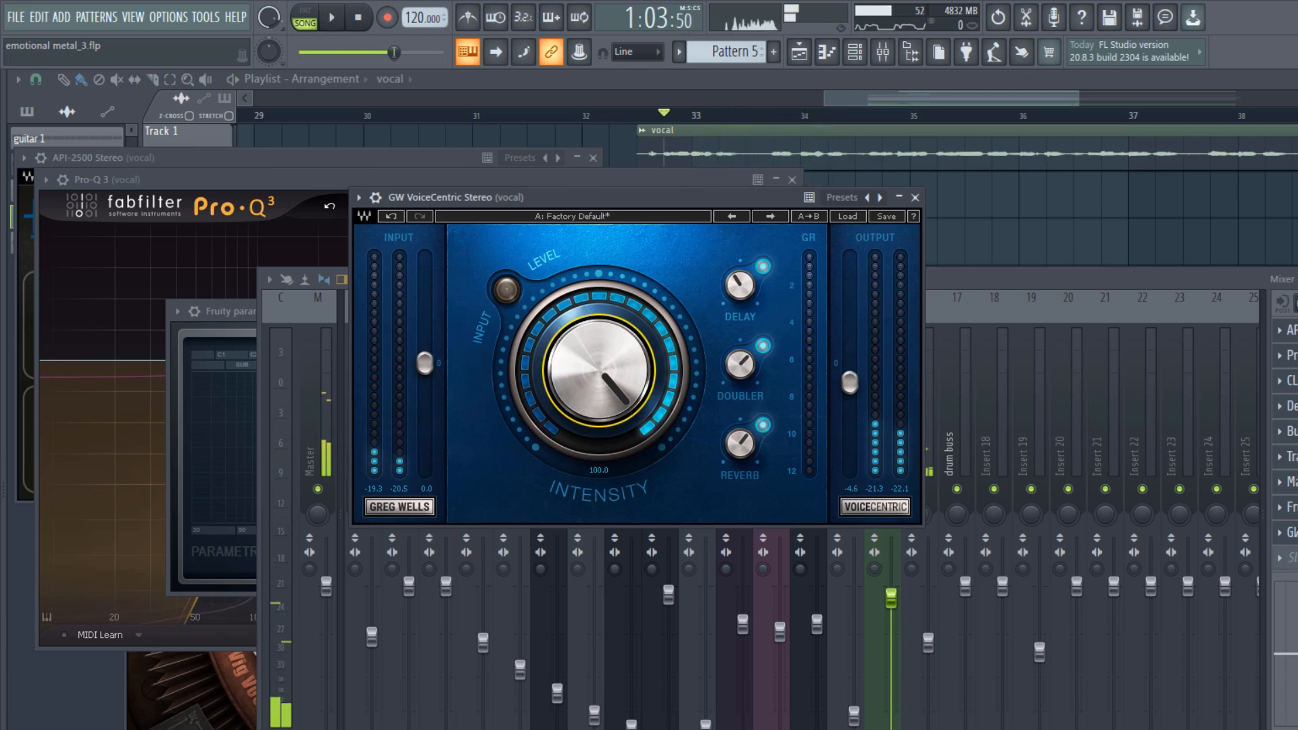
pyautogui.moveTo(598, 369); pyautogui.dragTo(598, 407)
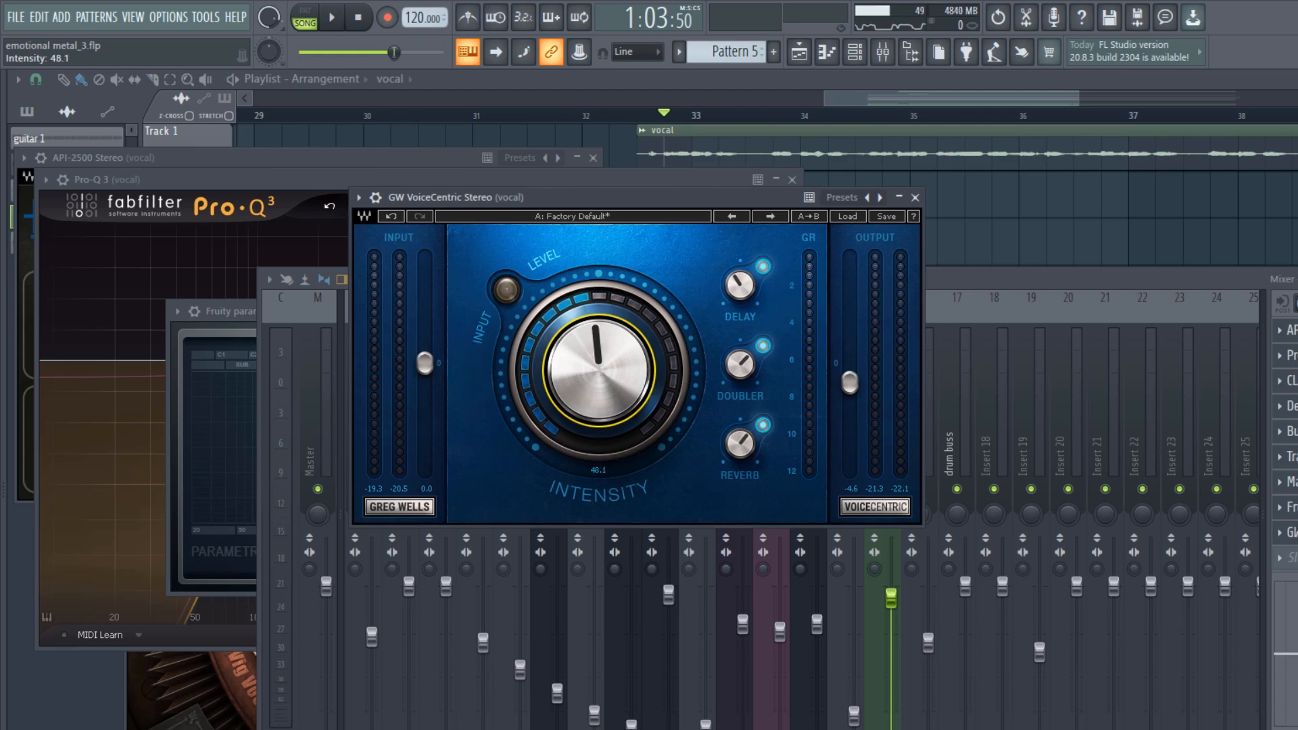
# Select the parallel vocal track in the mixer and play the vocal with Vocodex disabled.
pyautogui.click(889, 547)
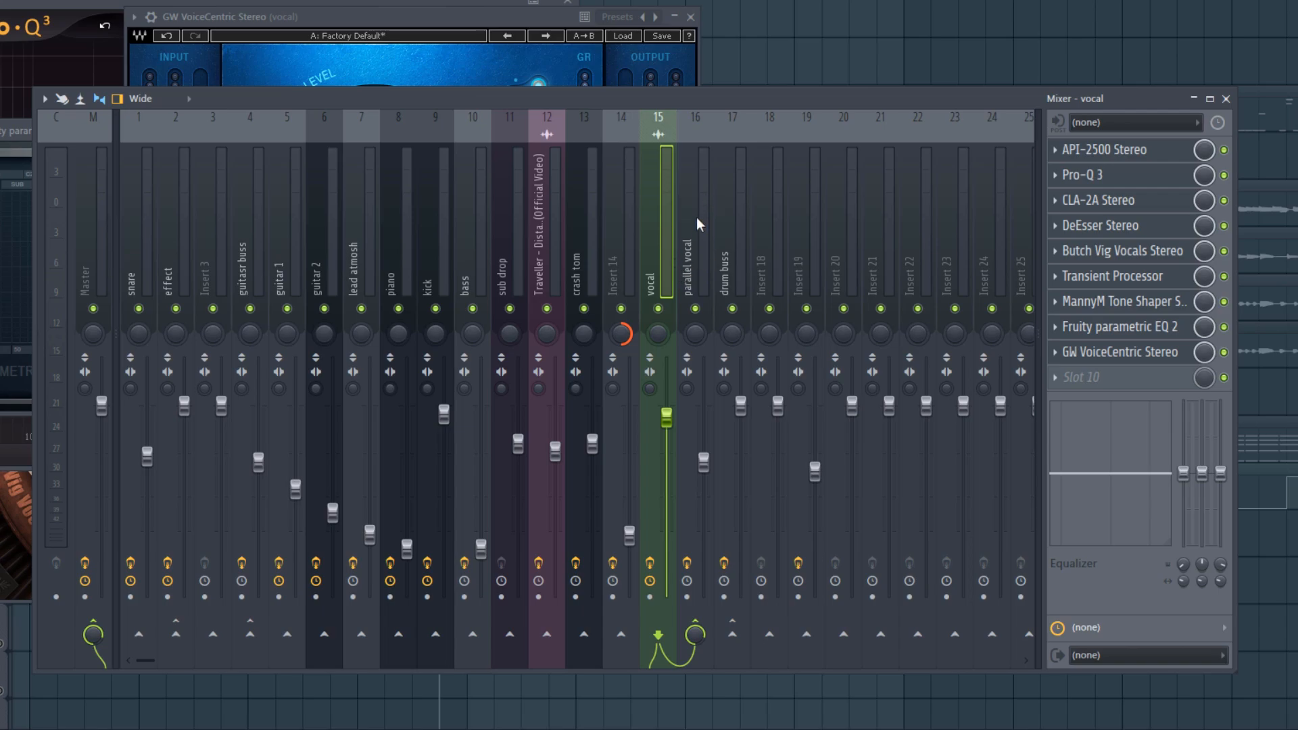
pyautogui.click(707, 238)
pyautogui.press('space')
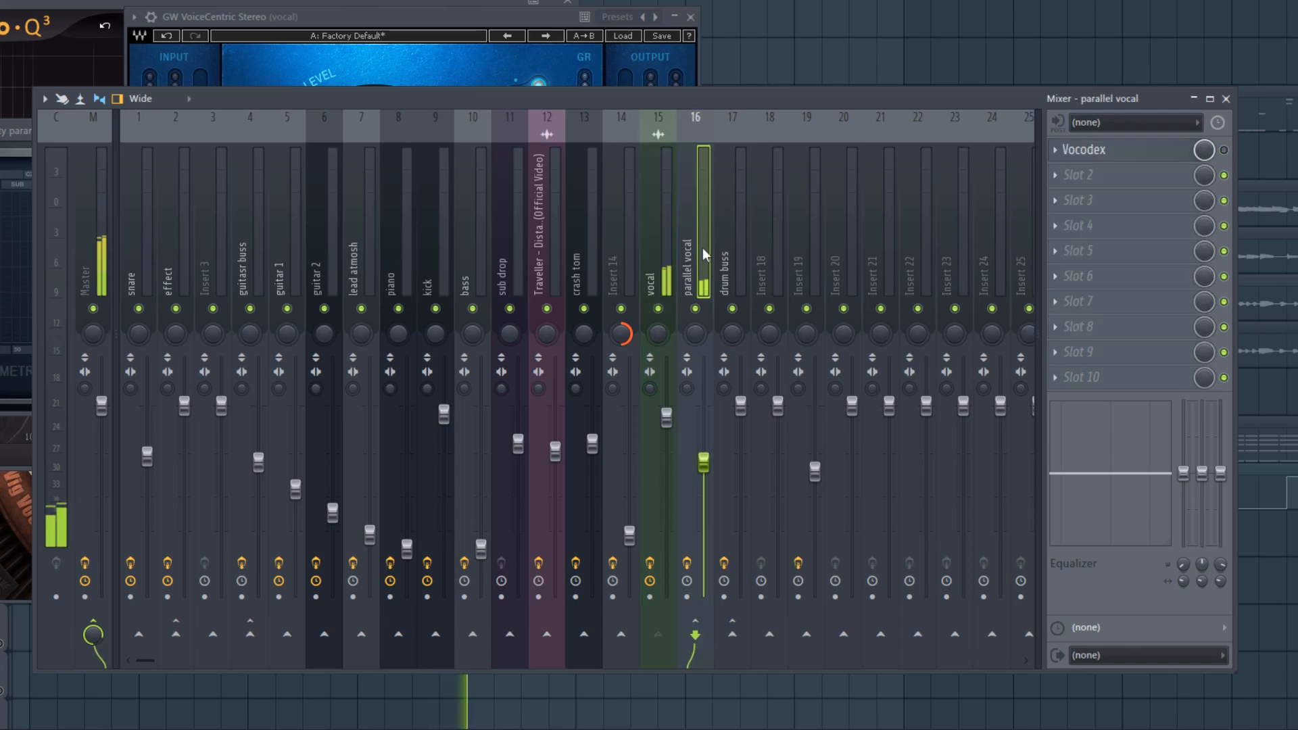
pyautogui.press('space')
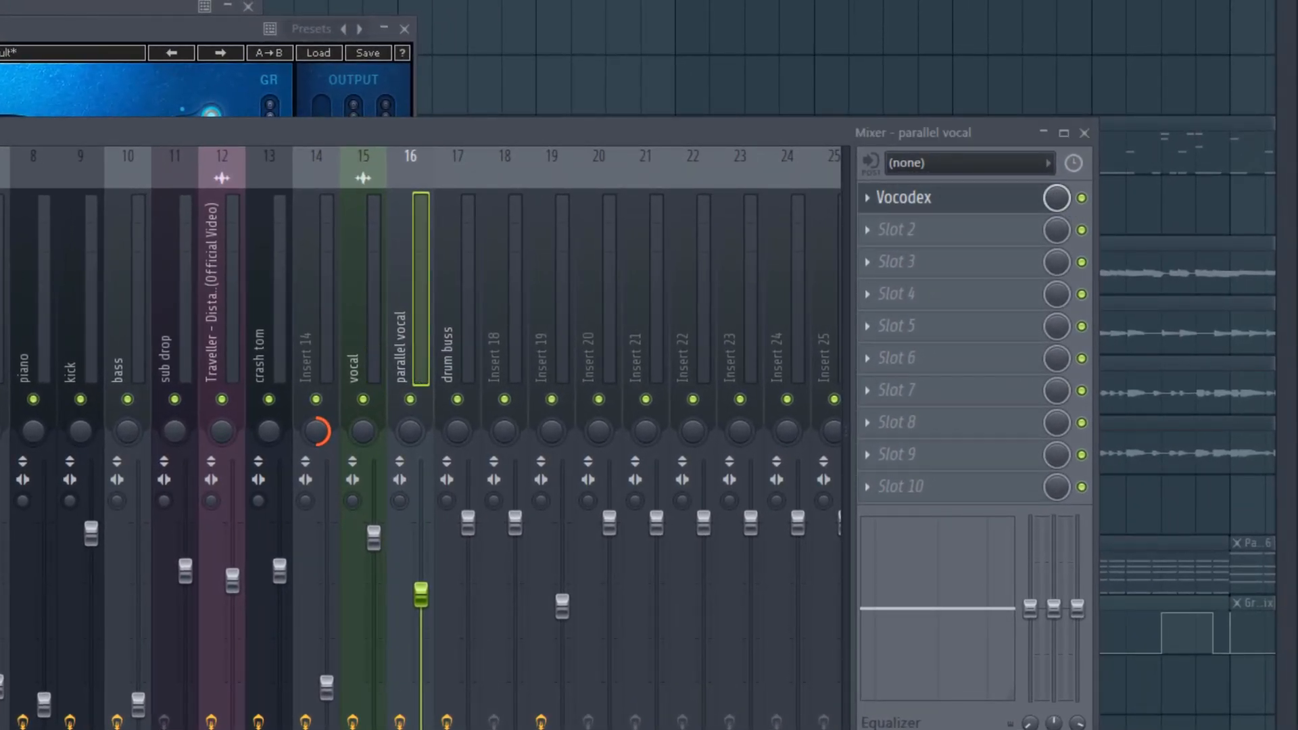
# Enable and open Vocodex on the parallel vocal track and review its list of presets.
pyautogui.click(903, 197)
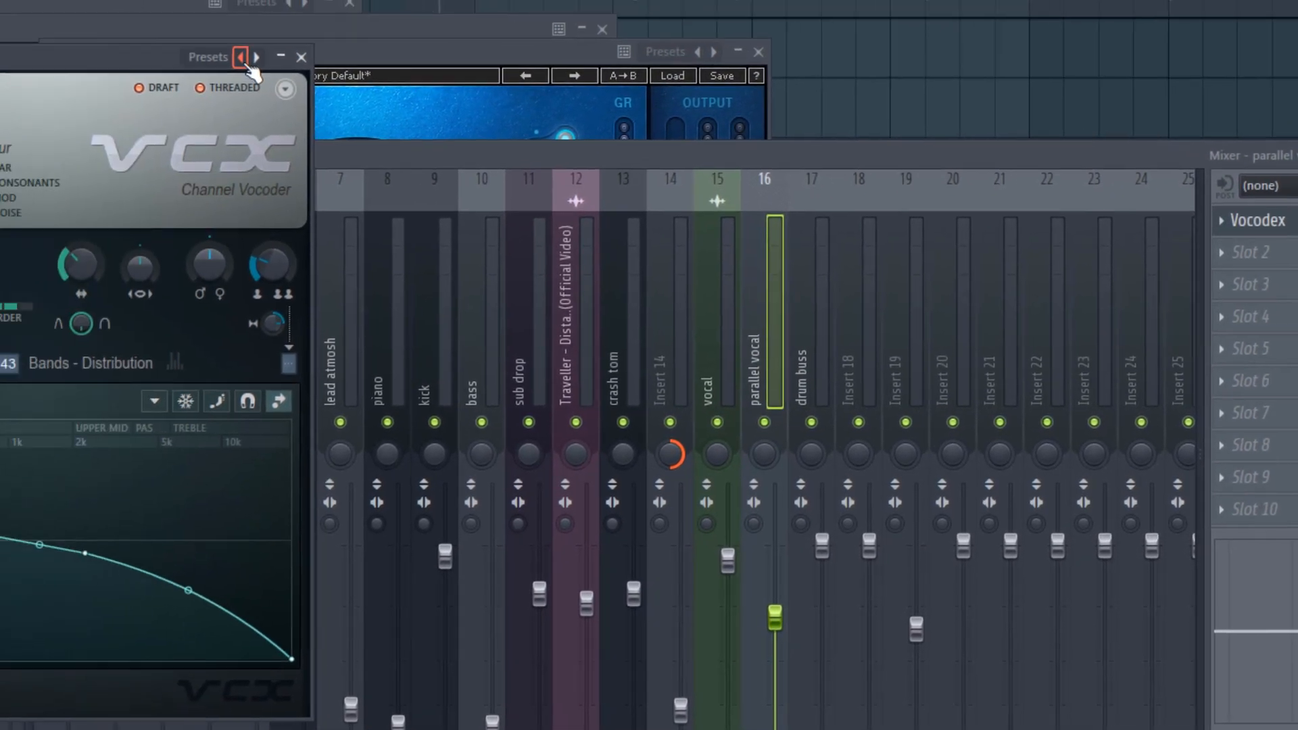
pyautogui.click(0, 34)
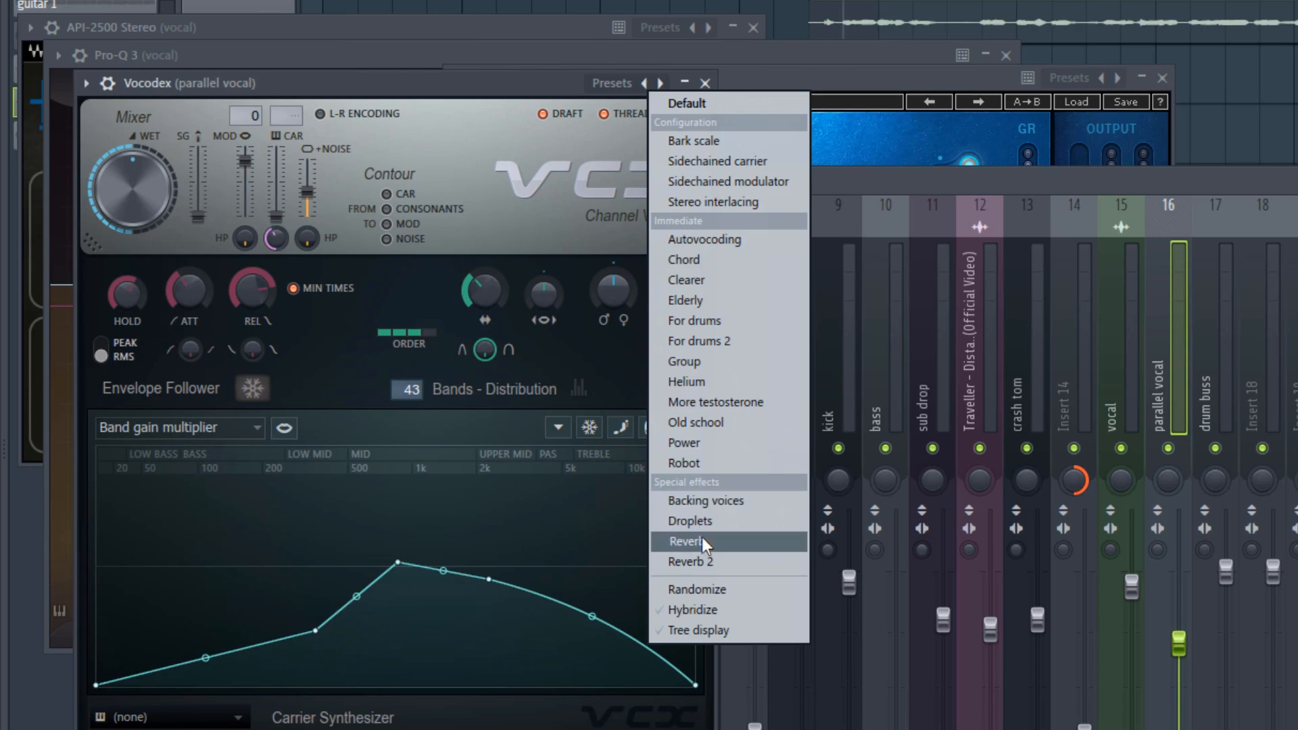
pyautogui.click(553, 75)
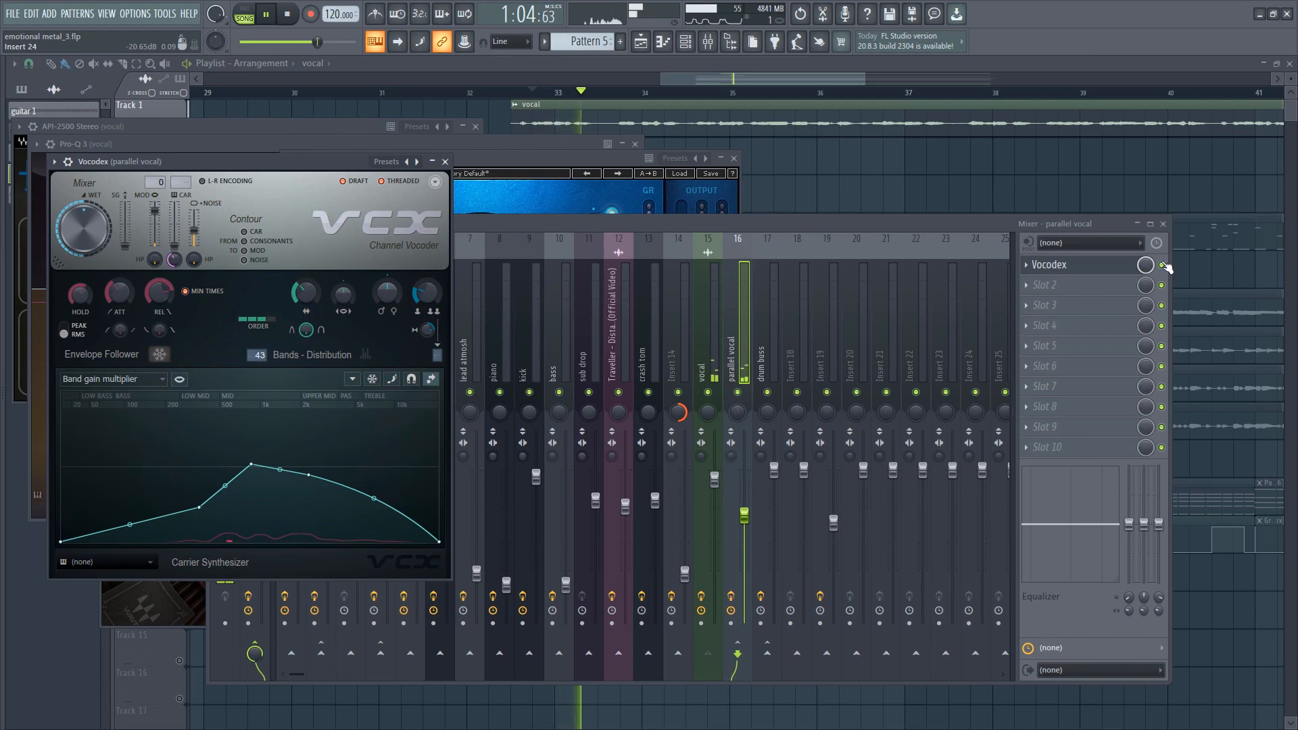
# Play the vocal and compare the parallel vocal track with Vocodex bypassed and enabled.
pyautogui.click(1176, 265)
pyautogui.press('space')
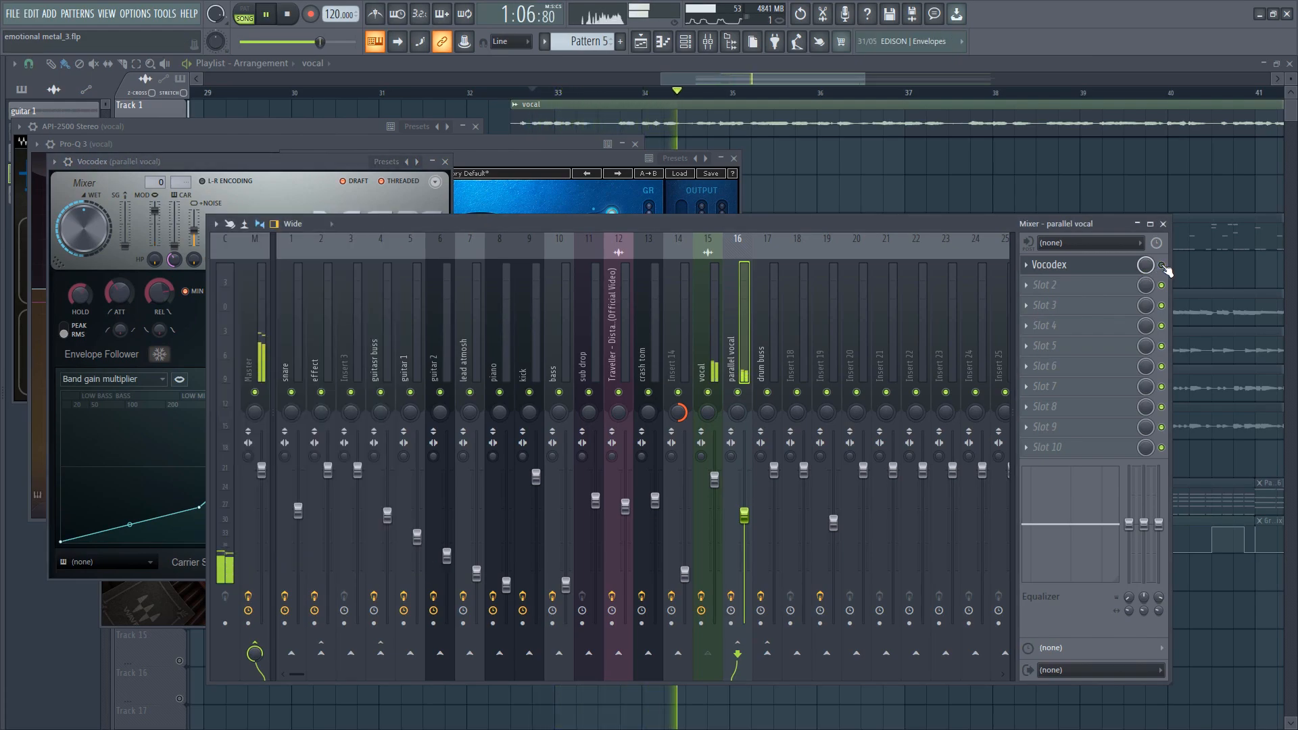
pyautogui.press('space')
pyautogui.press('space')
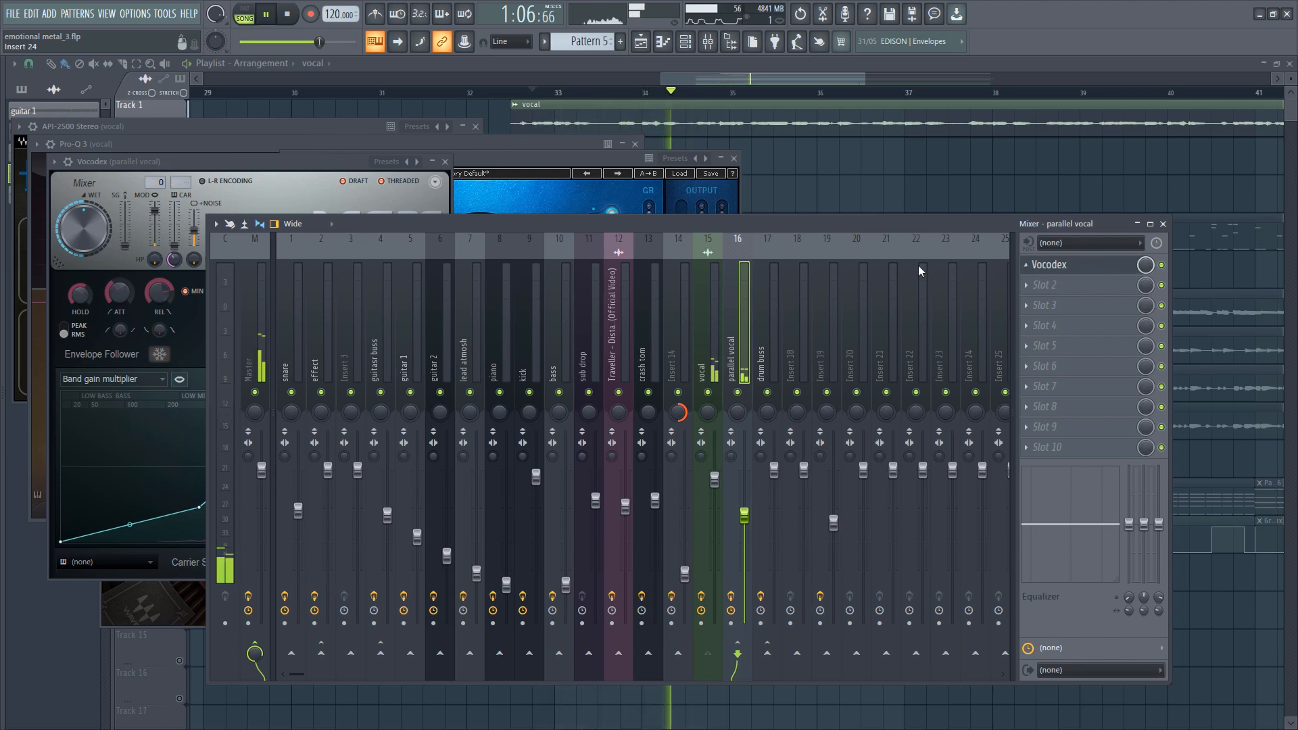
pyautogui.press('space')
# Try Vocodex with the carrier's added noise raised to 100% while playing the vocal, and lower the noise back down.
pyautogui.click(195, 232)
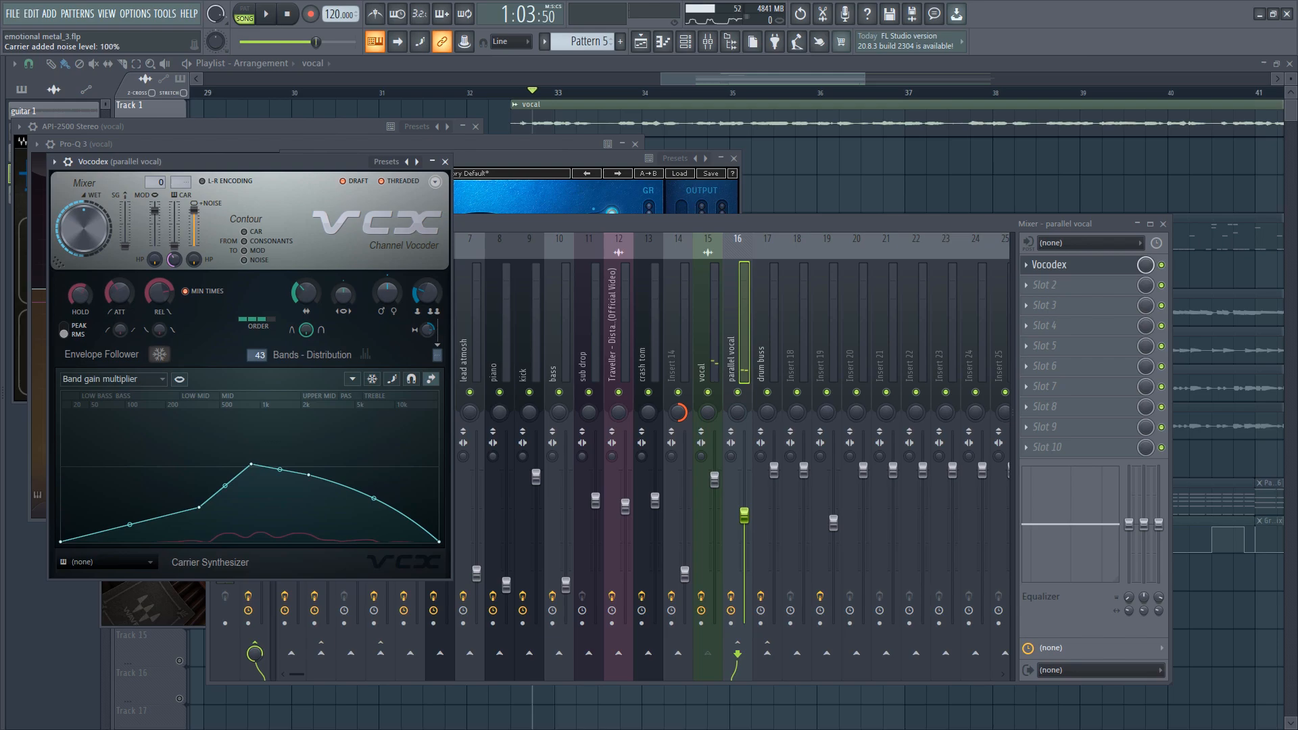
pyautogui.press('space')
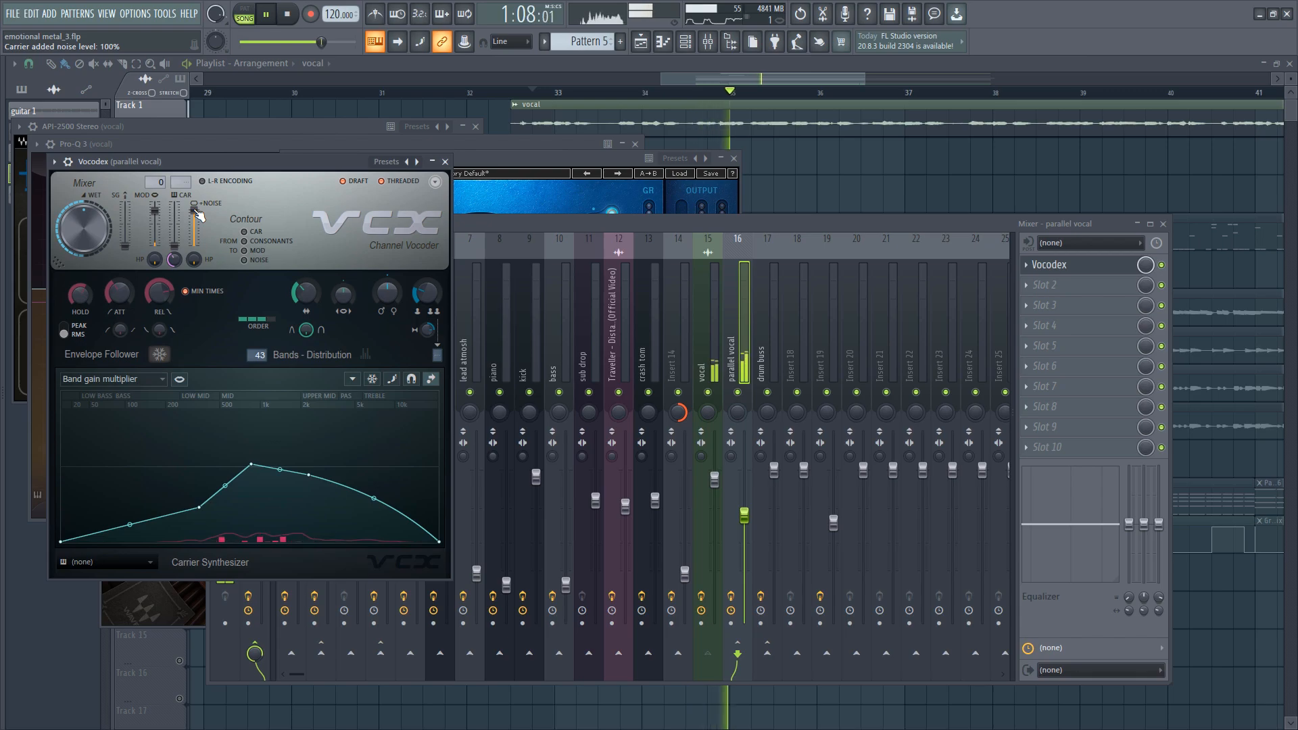
pyautogui.press('space')
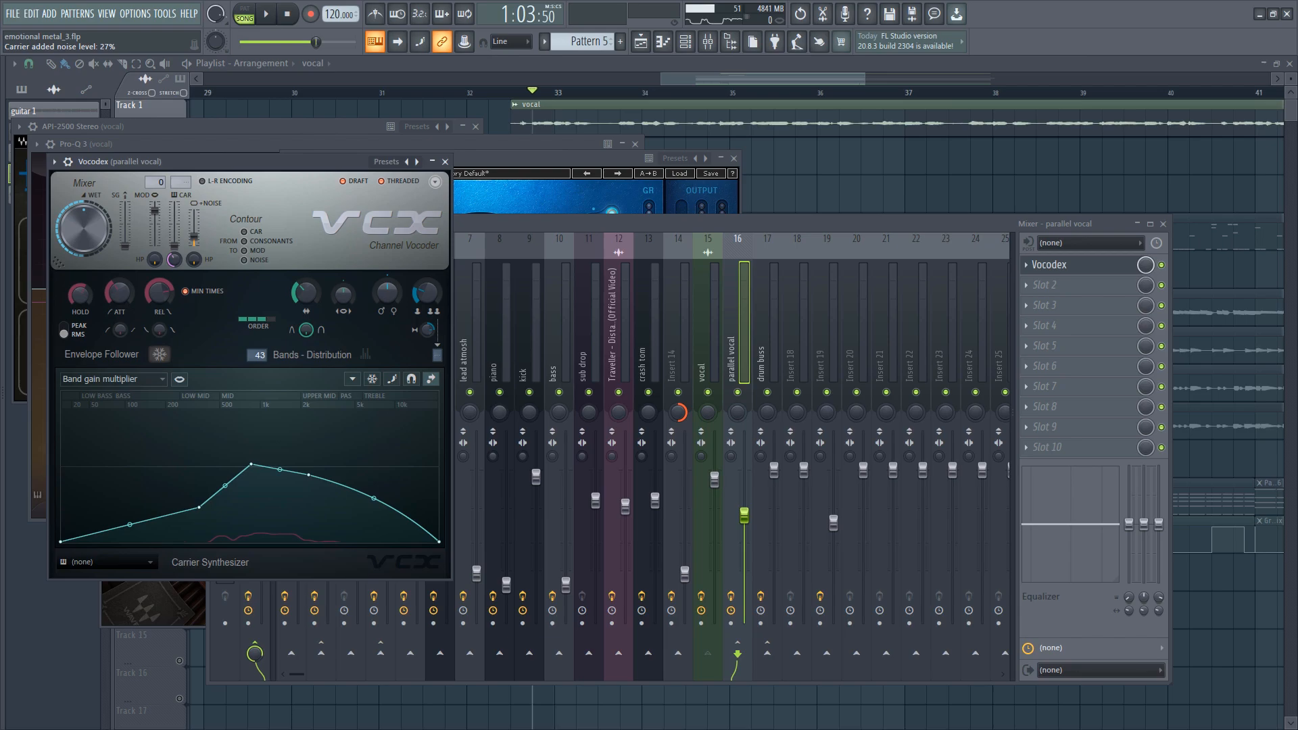
# Play the vocal with the whole effects chains on the vocal and parallel vocal tracks enabled and bypassed to compare them.
pyautogui.press('space')
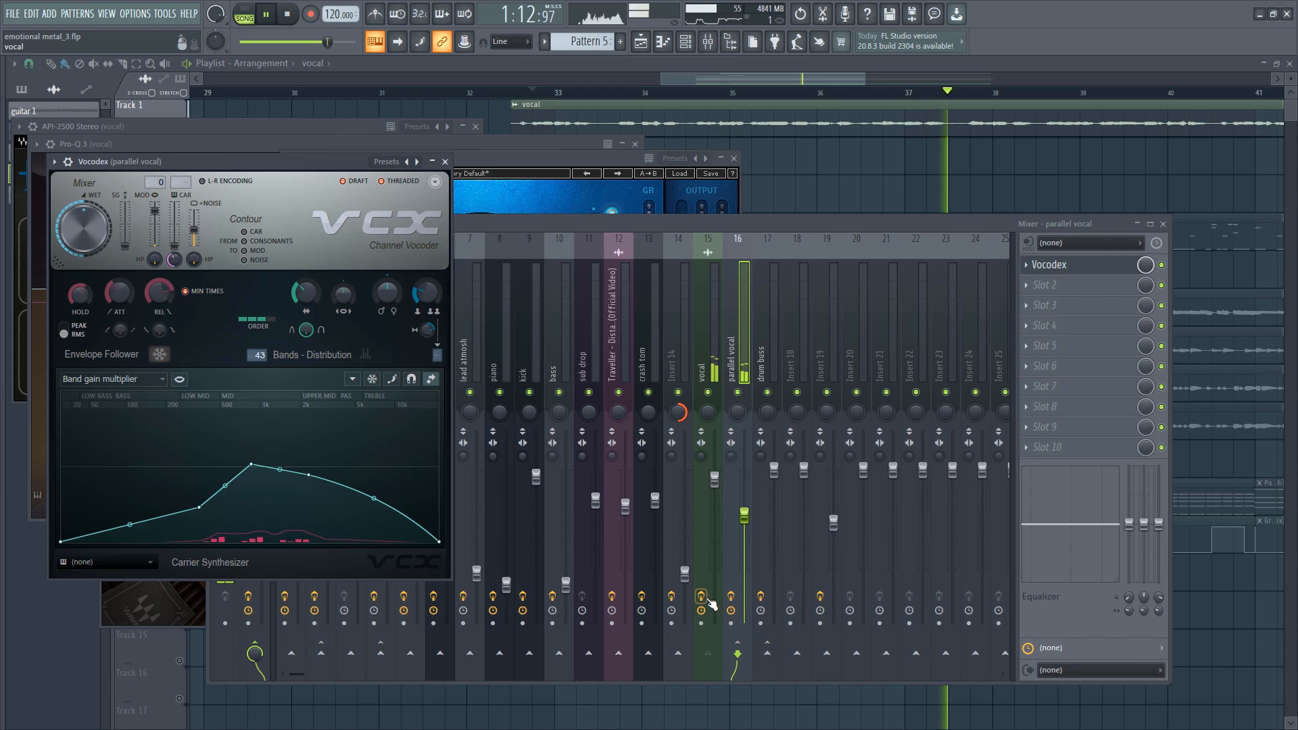
pyautogui.press('space')
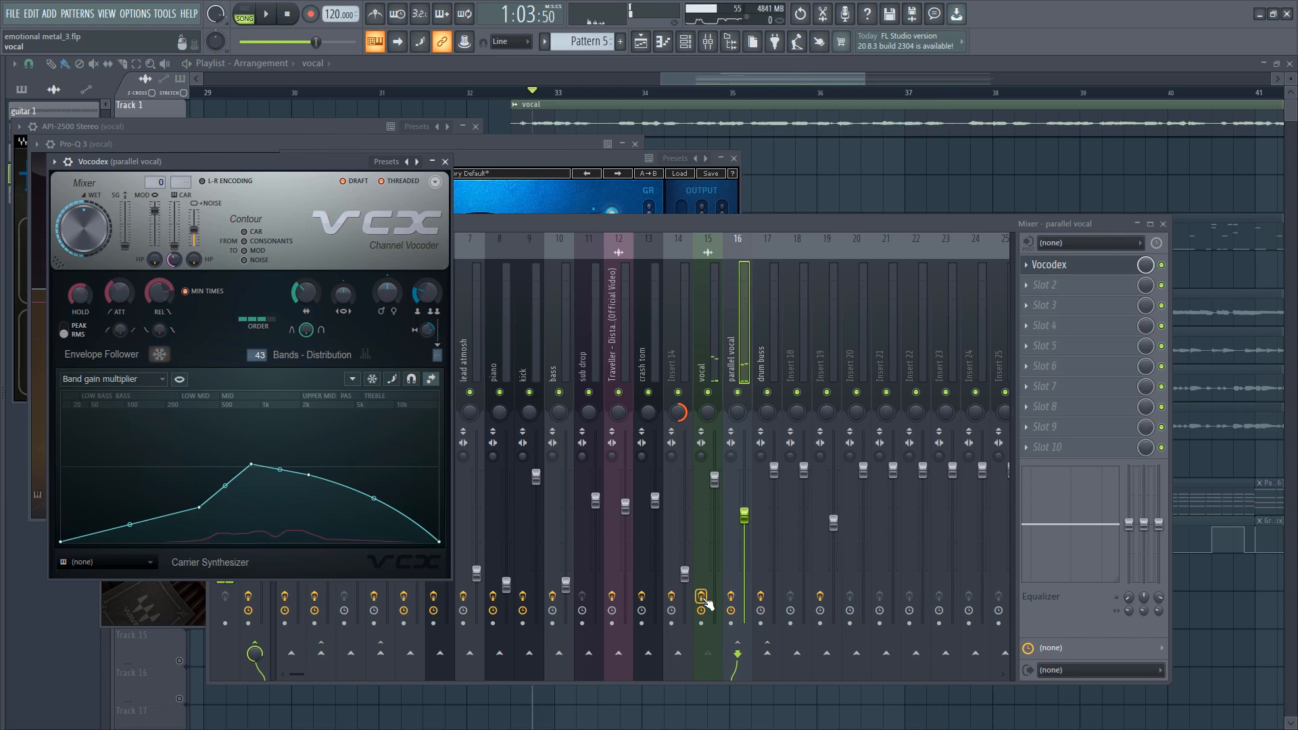
pyautogui.press('space')
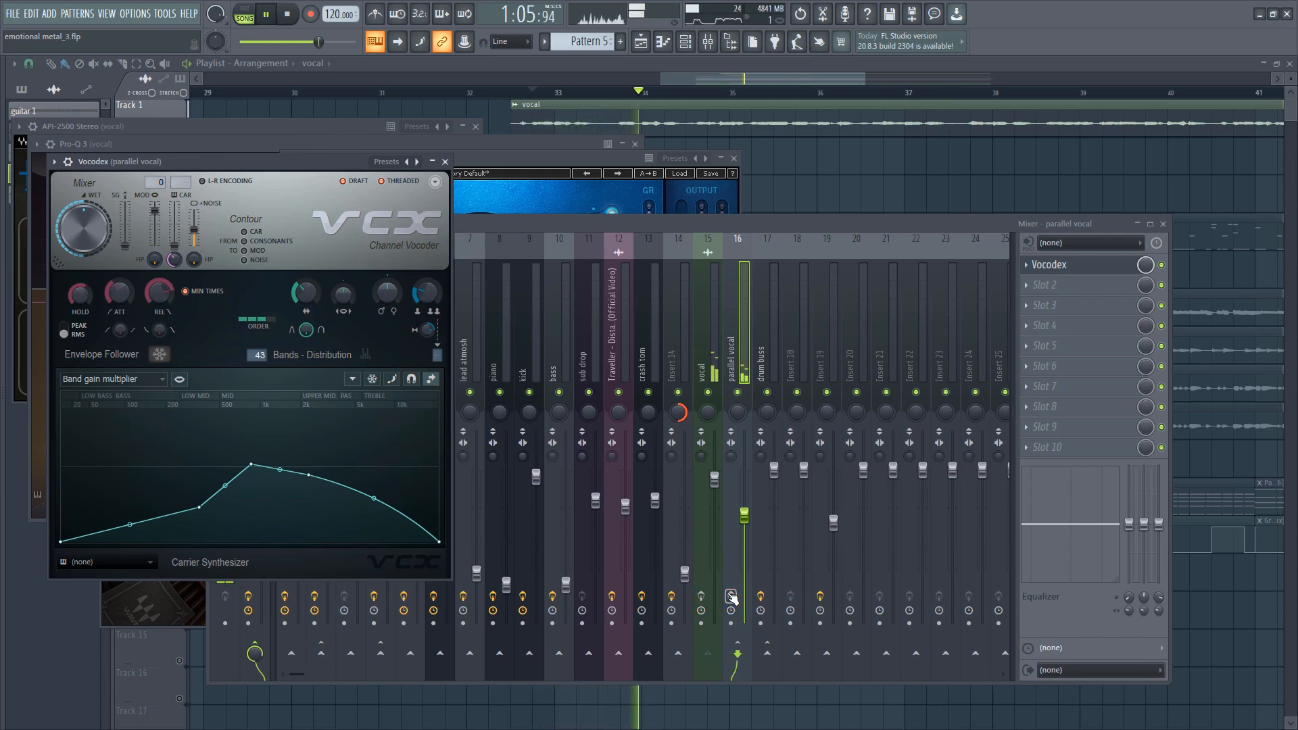
pyautogui.press('space')
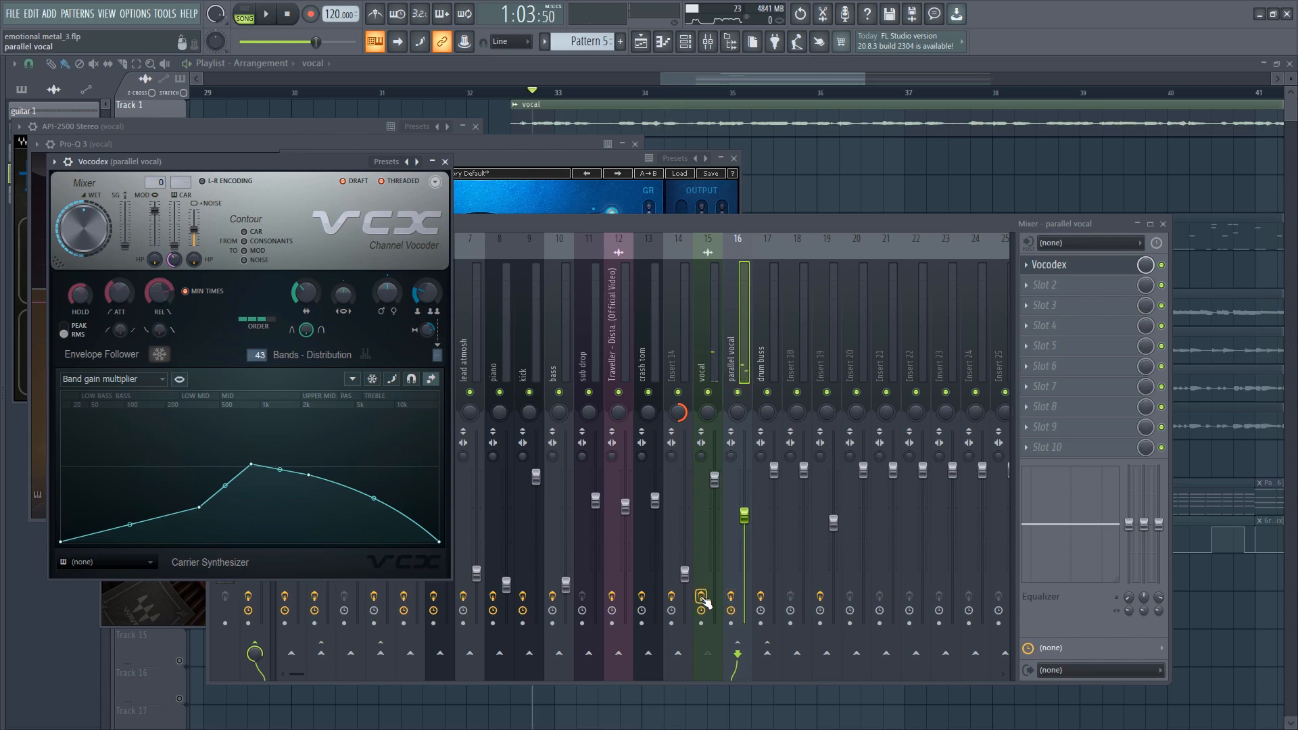
pyautogui.press('space')
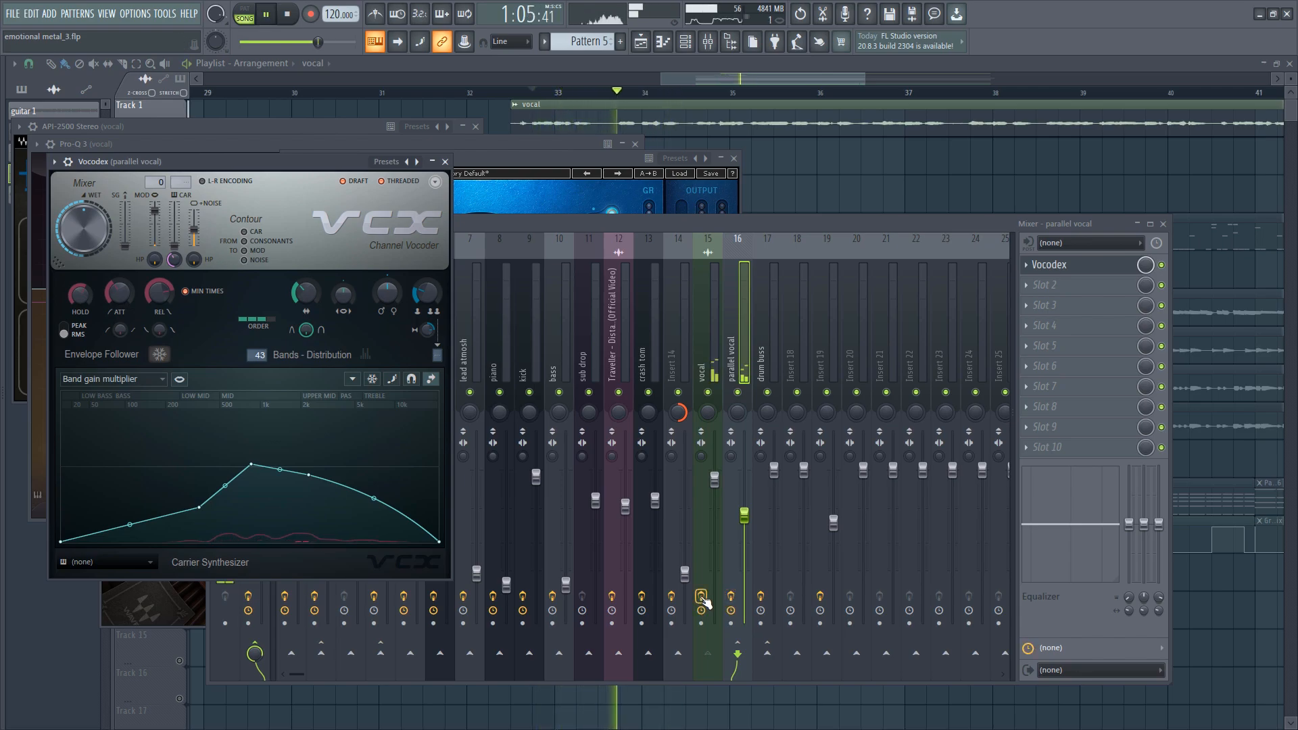
pyautogui.press('space')
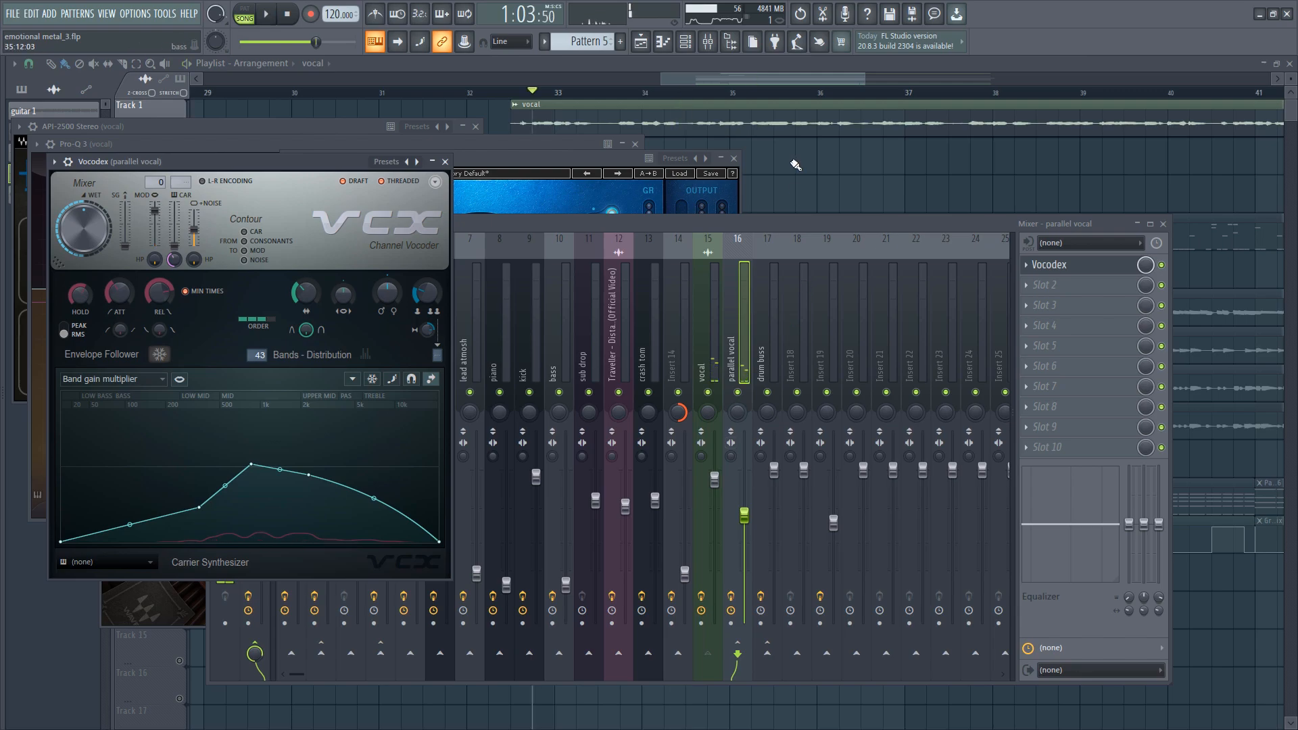
# Close the plugin windows, play the full arrangement from just before bar 33, and show the mixer lower over the playlist.
pyautogui.press('F12')
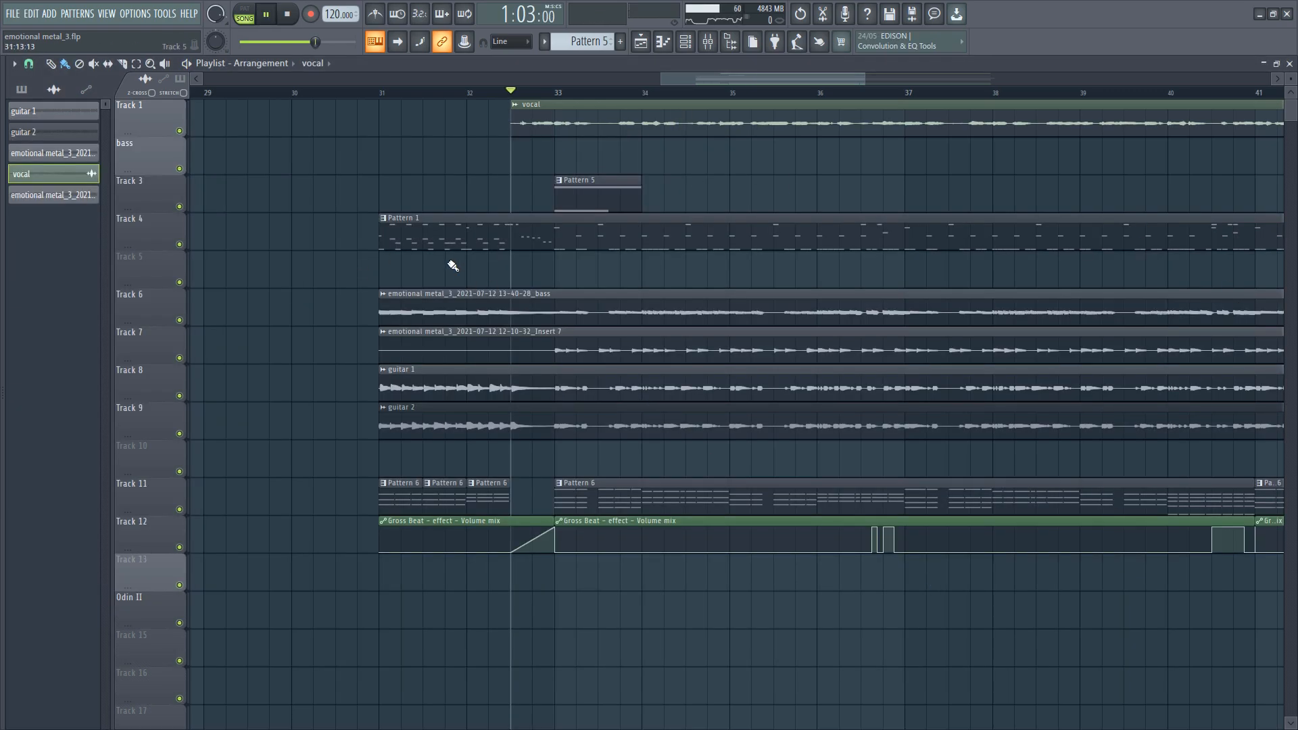
pyautogui.moveTo(865, 77); pyautogui.dragTo(974, 76)
pyautogui.press('F9')
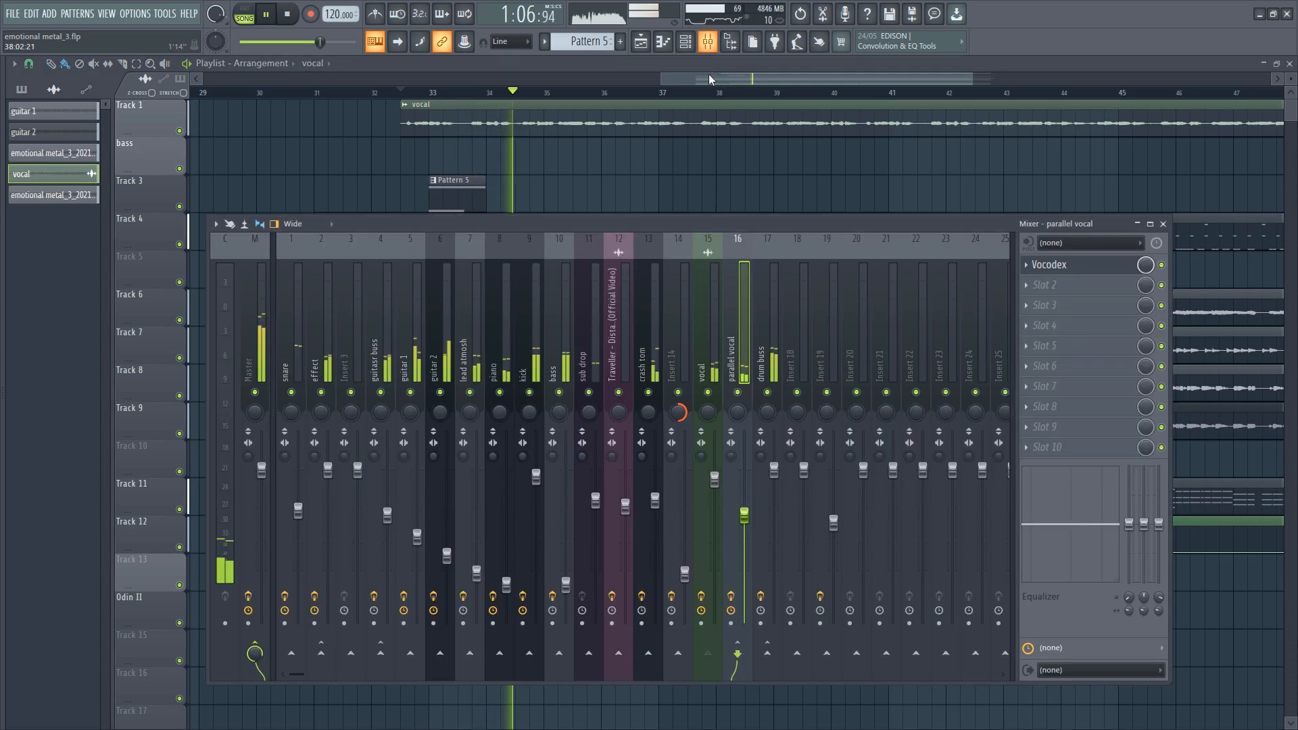
pyautogui.moveTo(648, 228); pyautogui.dragTo(586, 254)
# Check the vocal and parallel vocal faders during full-mix playback, and hide the mixer to follow the rest of the playlist.
pyautogui.click(647, 511)
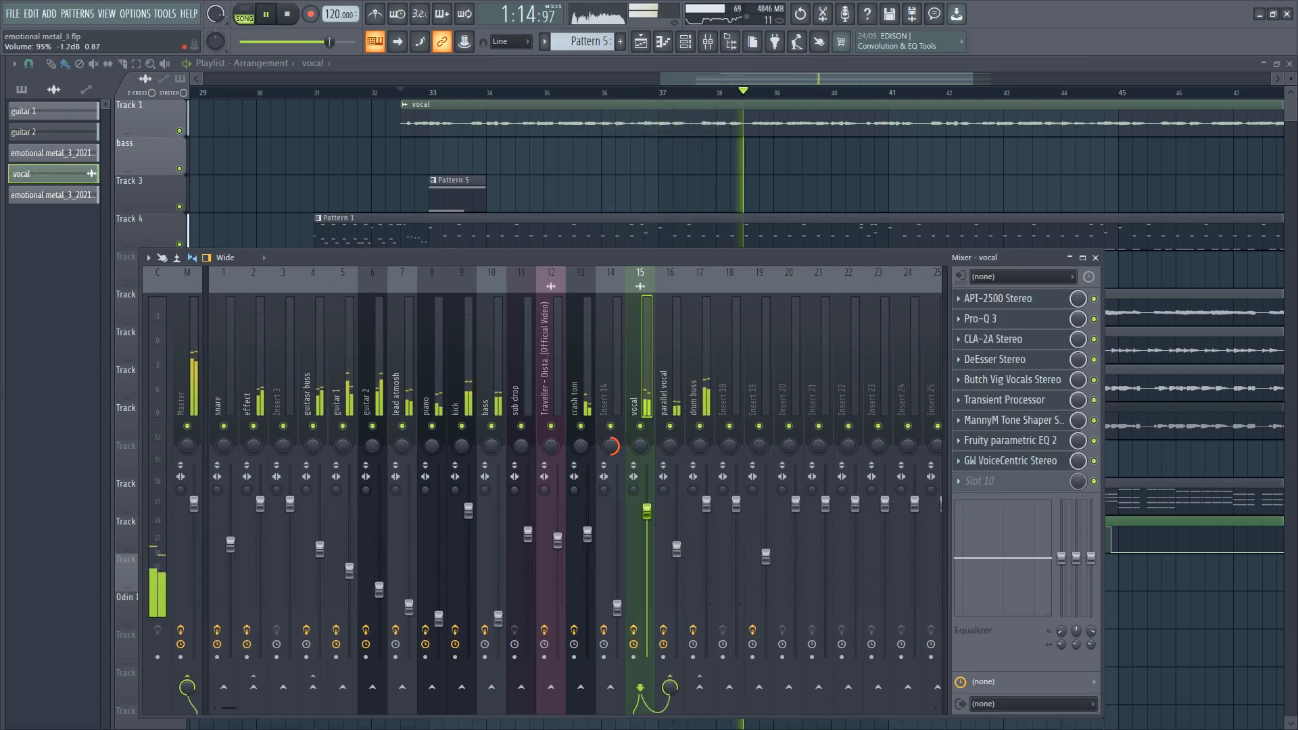
pyautogui.press('Right')
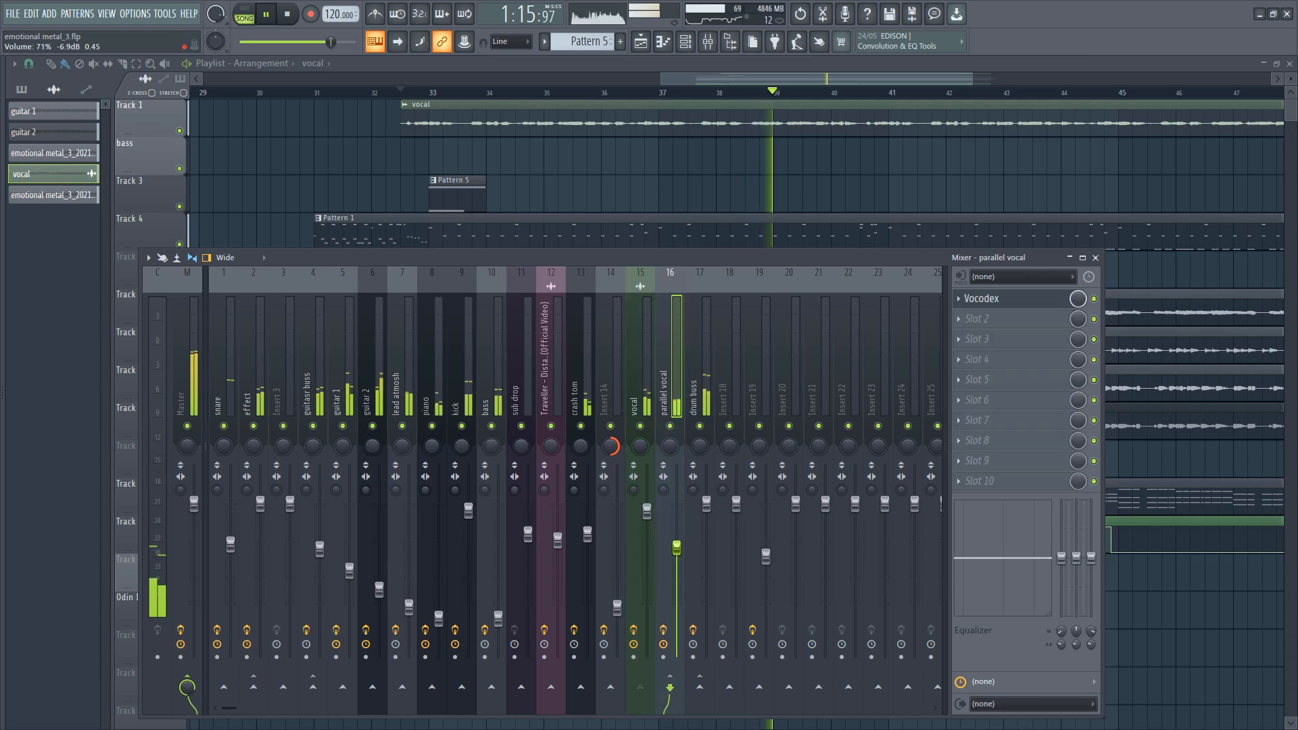
pyautogui.click(647, 511)
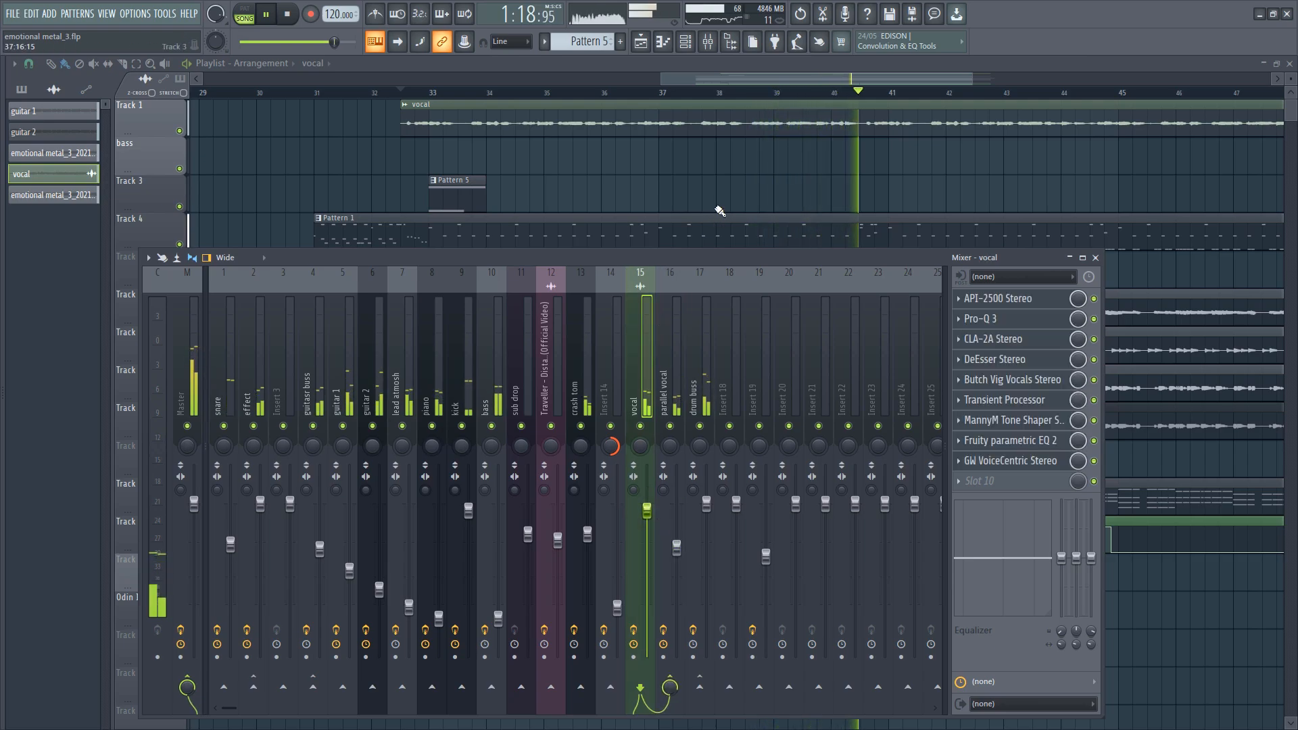
pyautogui.press('F9')
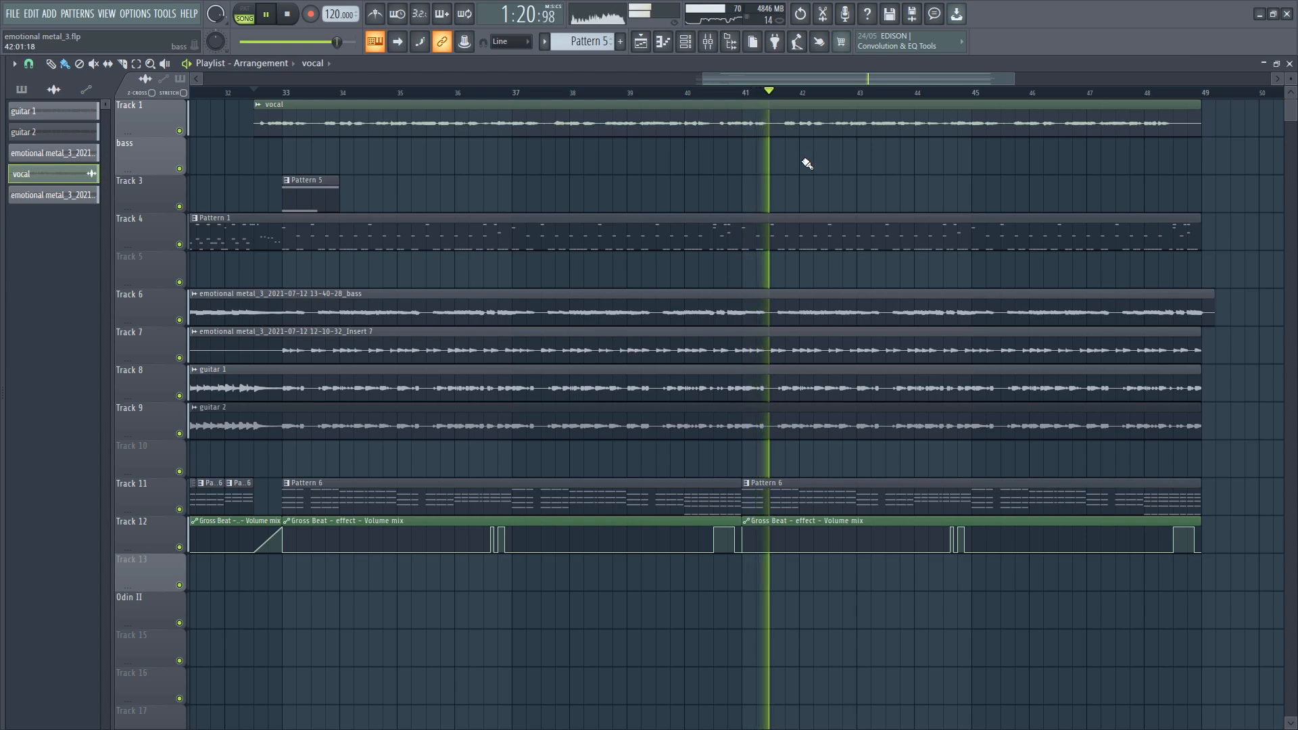
pyautogui.hscroll(1, 764, 78)
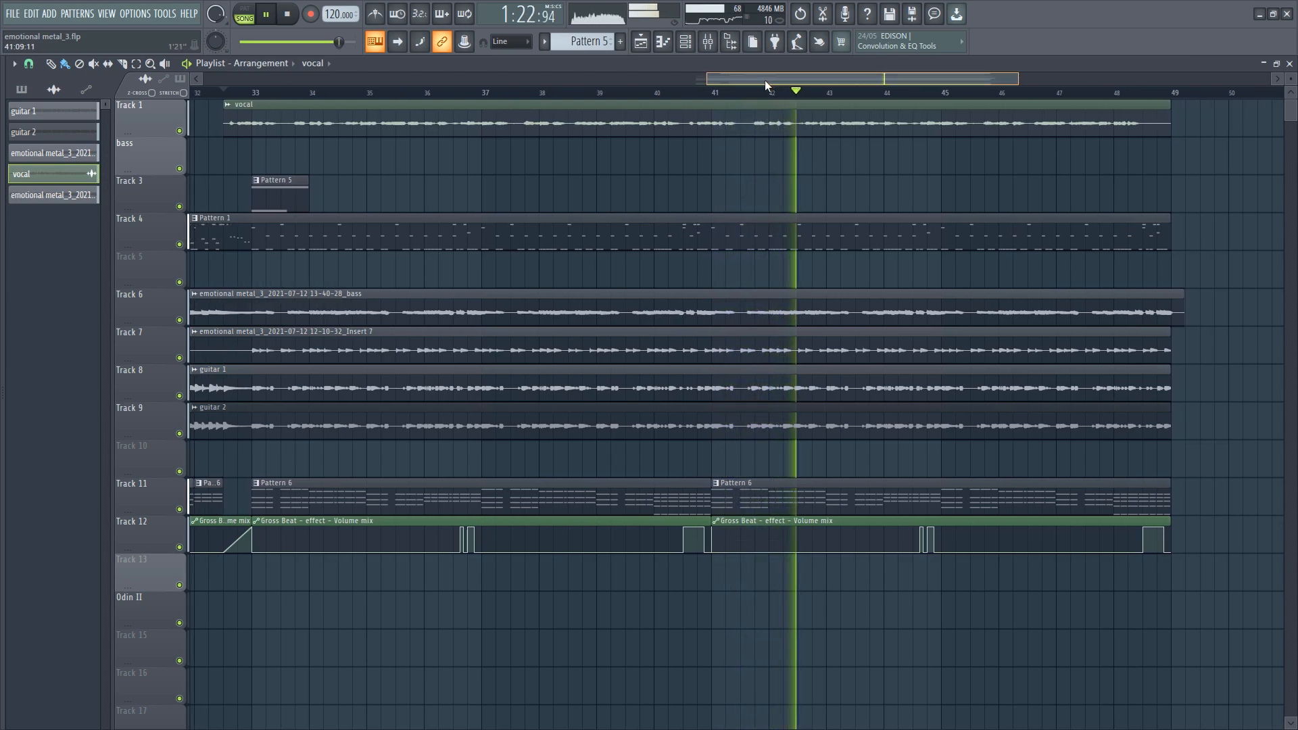
# Stop playback, open Ozone 9 Vintage Tape on the master track, and look through its preset list without changing the preset.
pyautogui.hscroll(-1, 765, 80)
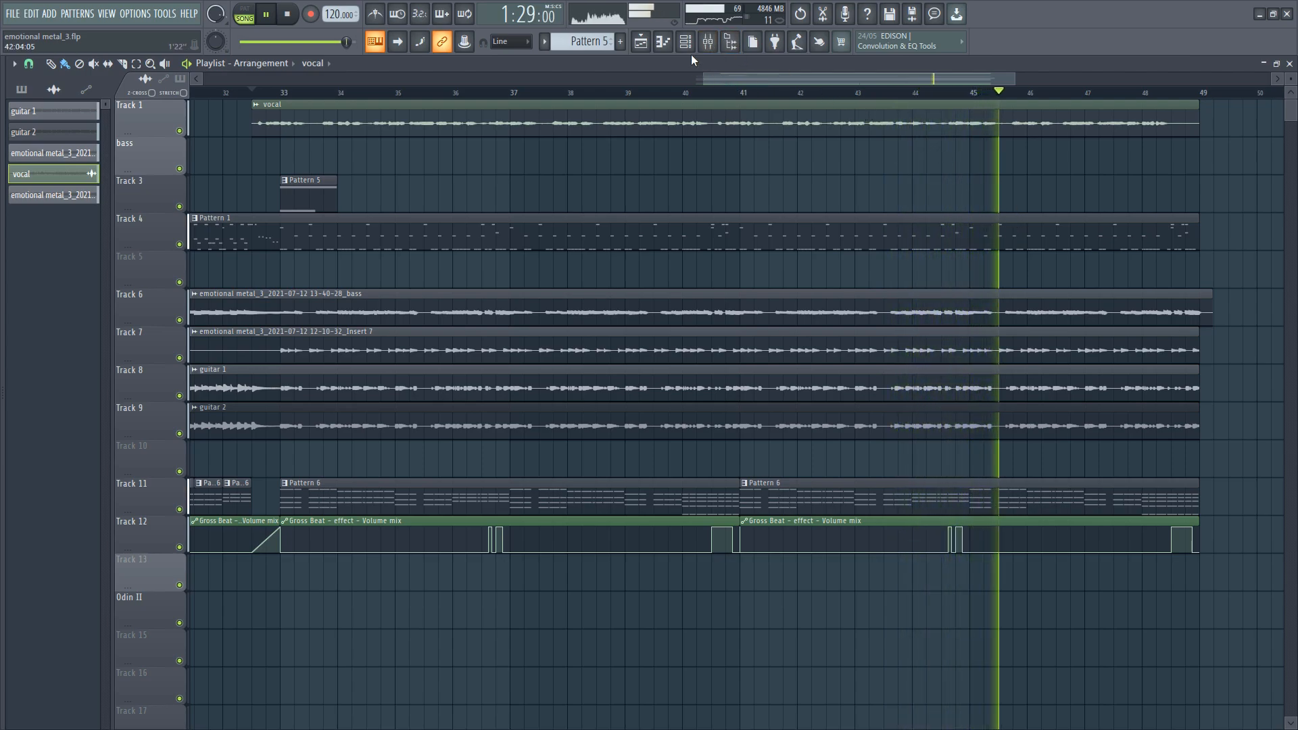
pyautogui.press('space')
pyautogui.click(708, 41)
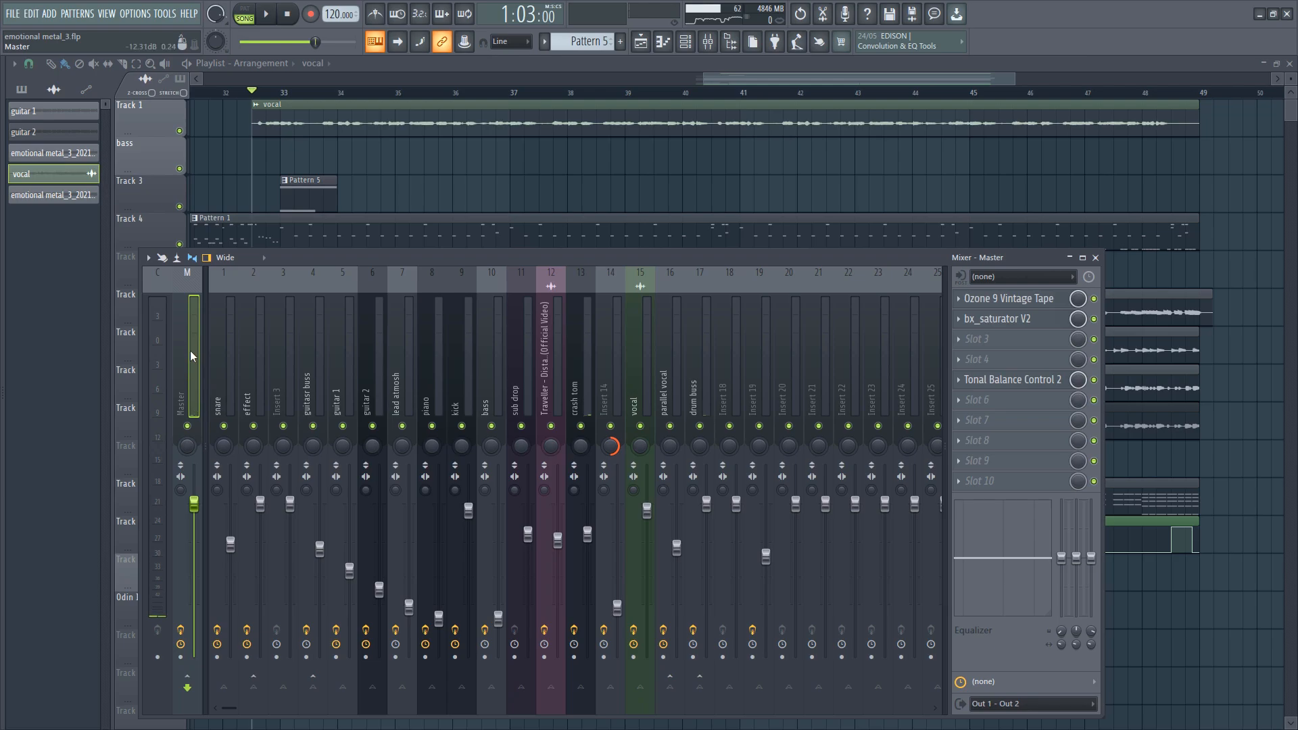
pyautogui.click(1007, 299)
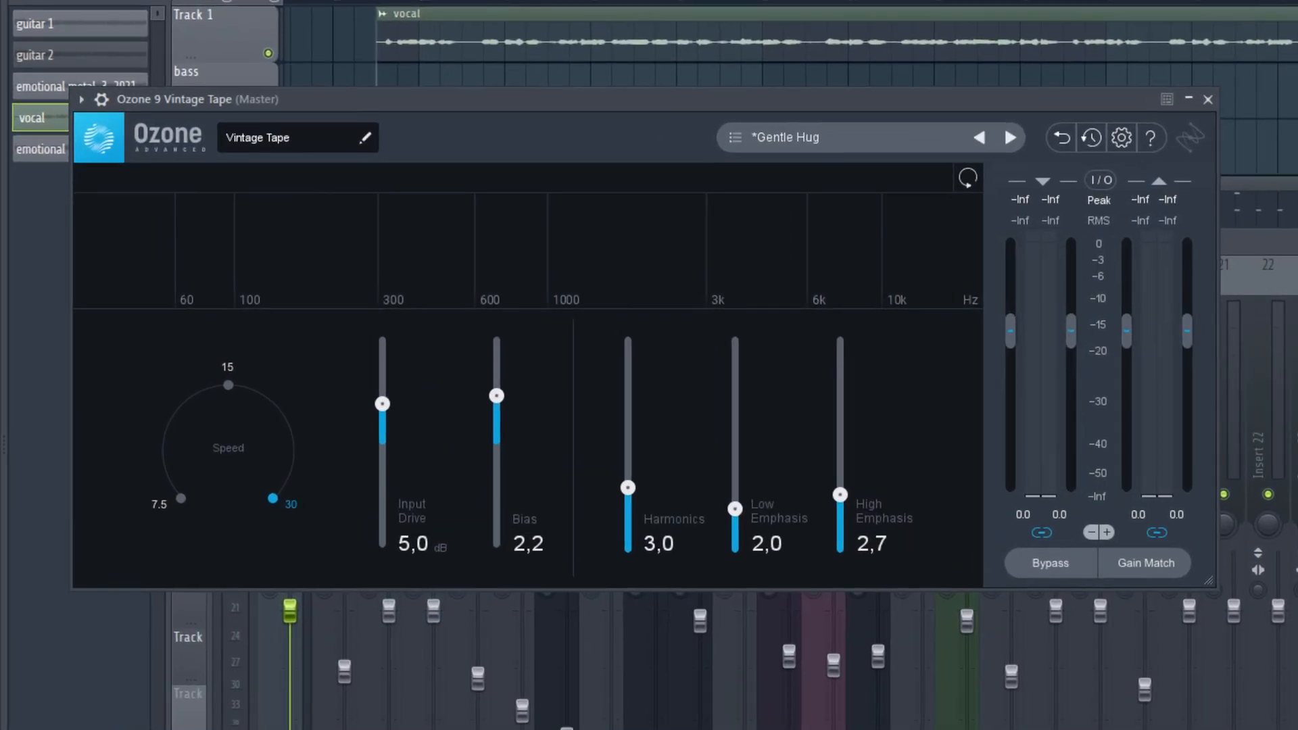
pyautogui.click(893, 137)
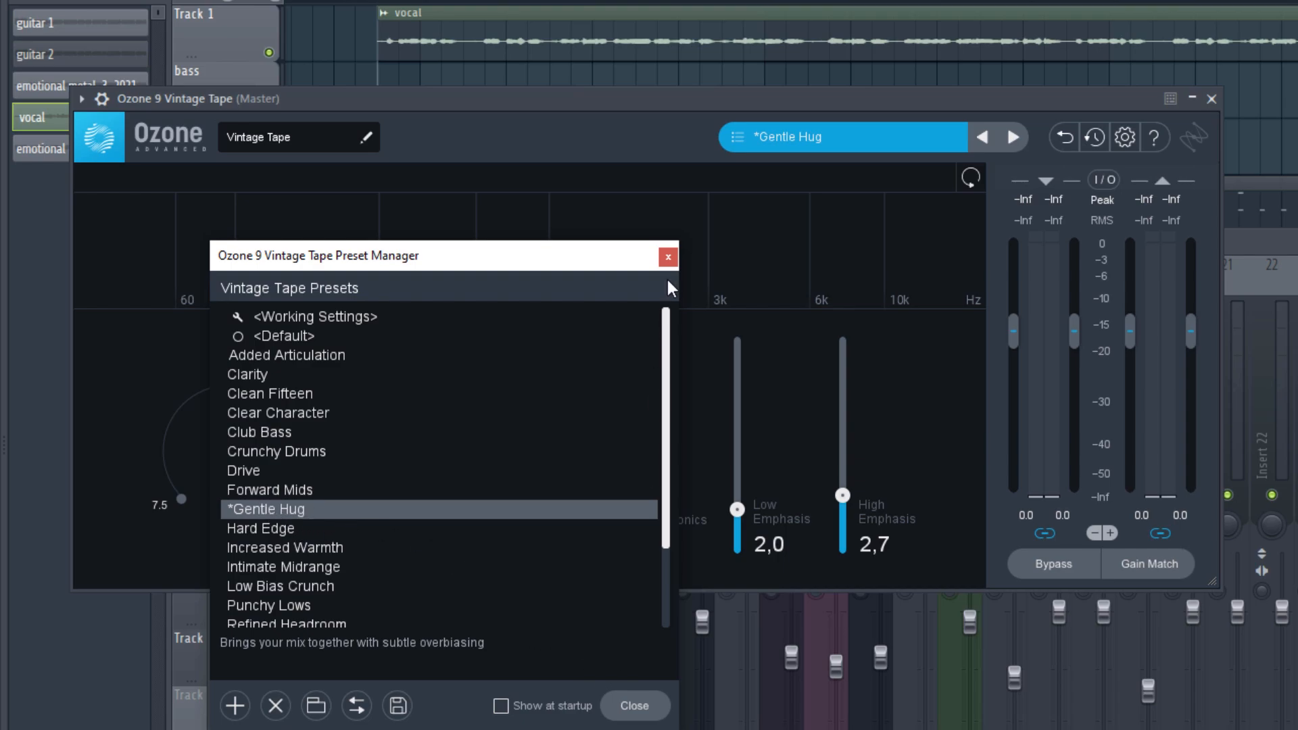
pyautogui.click(668, 256)
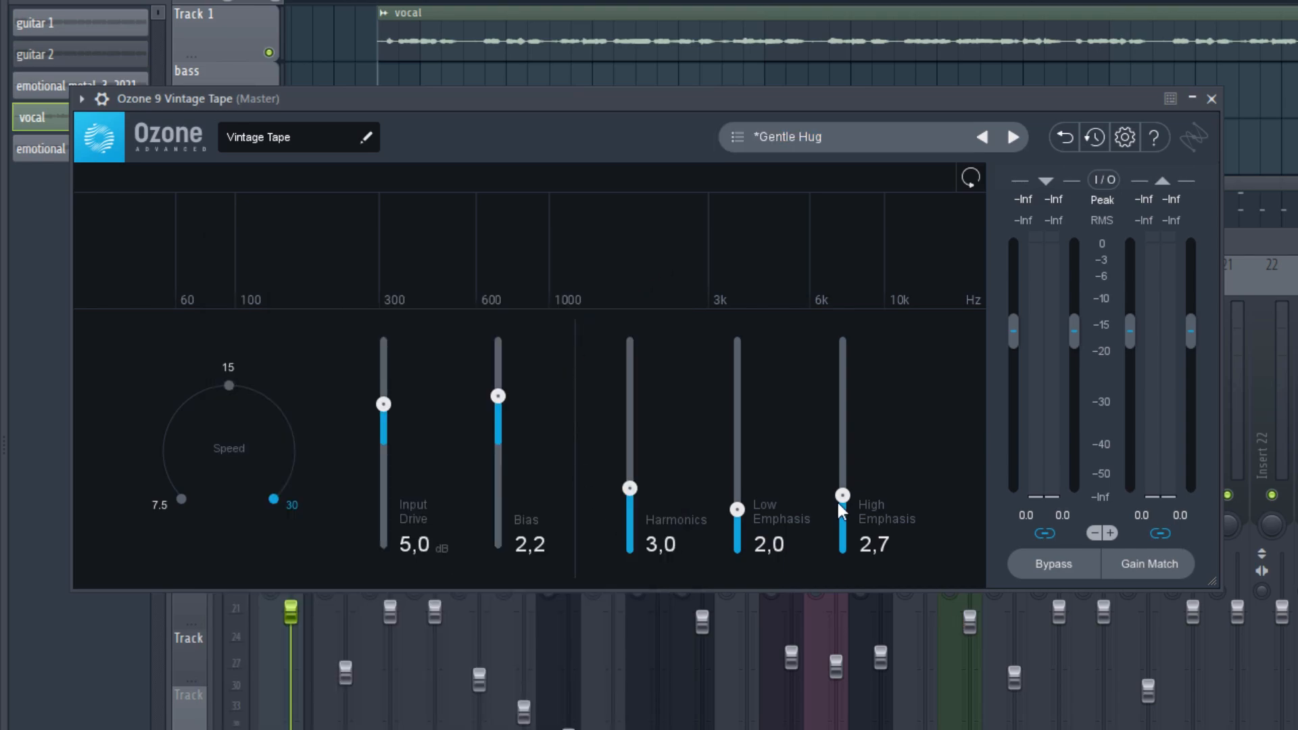
# Set Vintage Tape's High Emphasis to 3.5 and play the full mix with the master effects bypassed and enabled to compare them.
pyautogui.moveTo(841, 492); pyautogui.dragTo(841, 475)
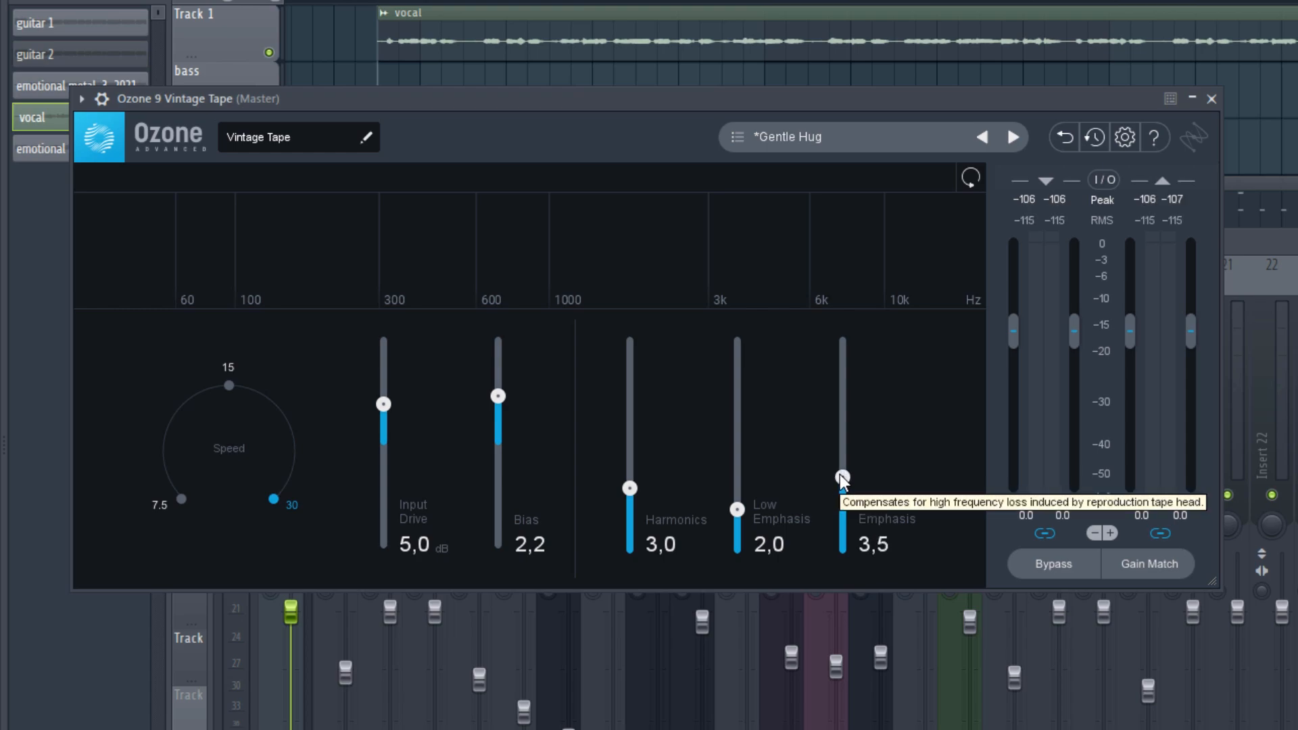
pyautogui.press('space')
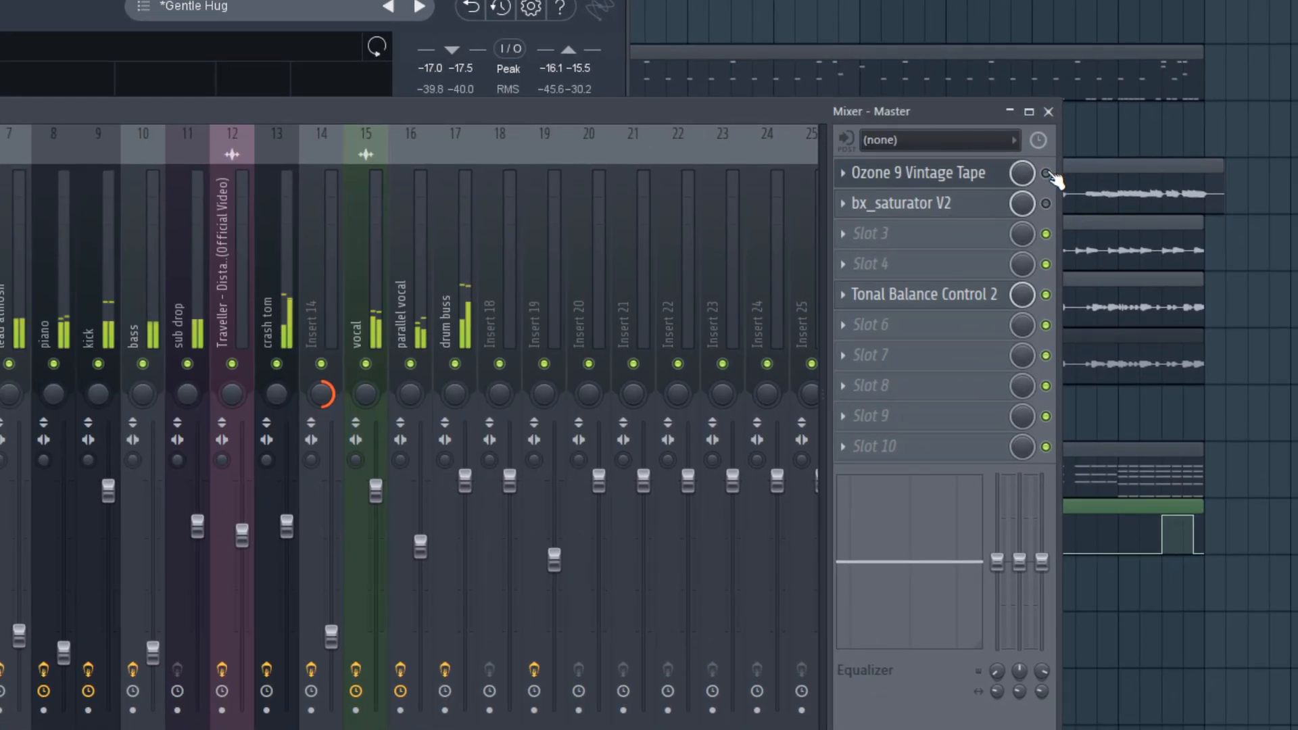
pyautogui.click(1046, 174)
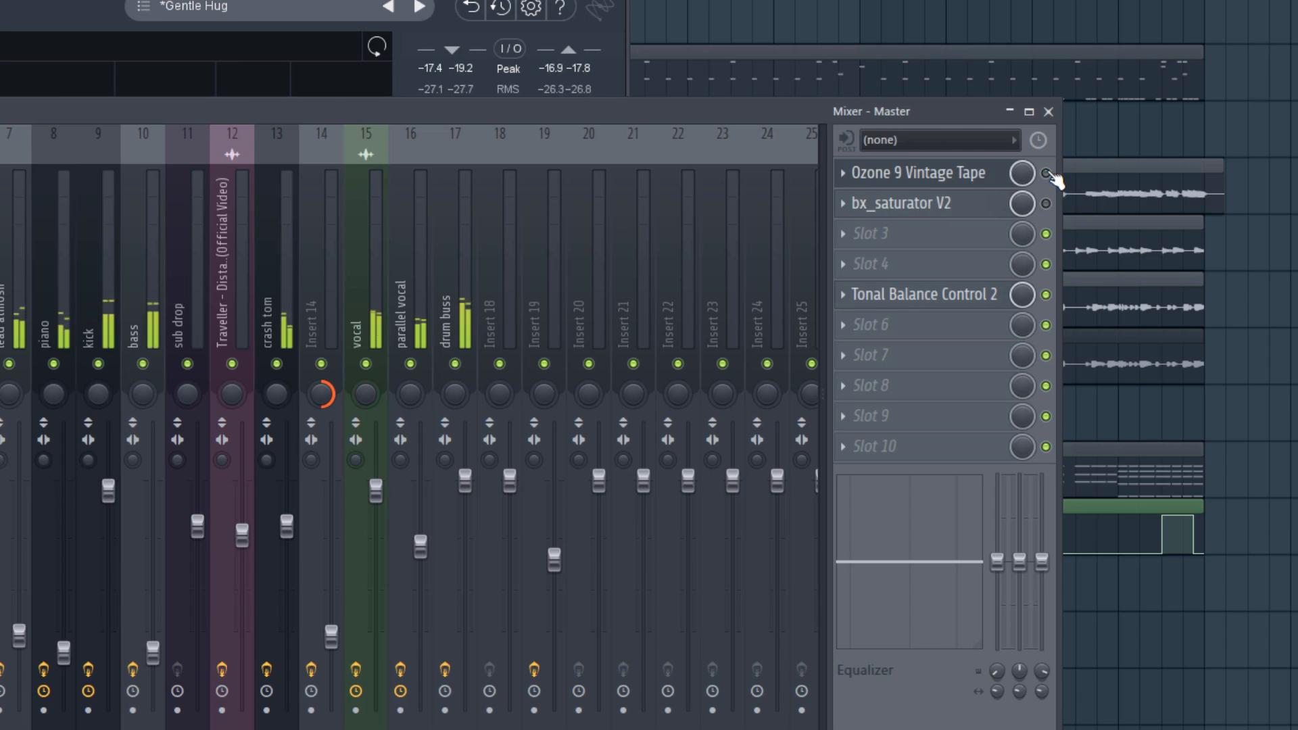
pyautogui.click(1047, 174)
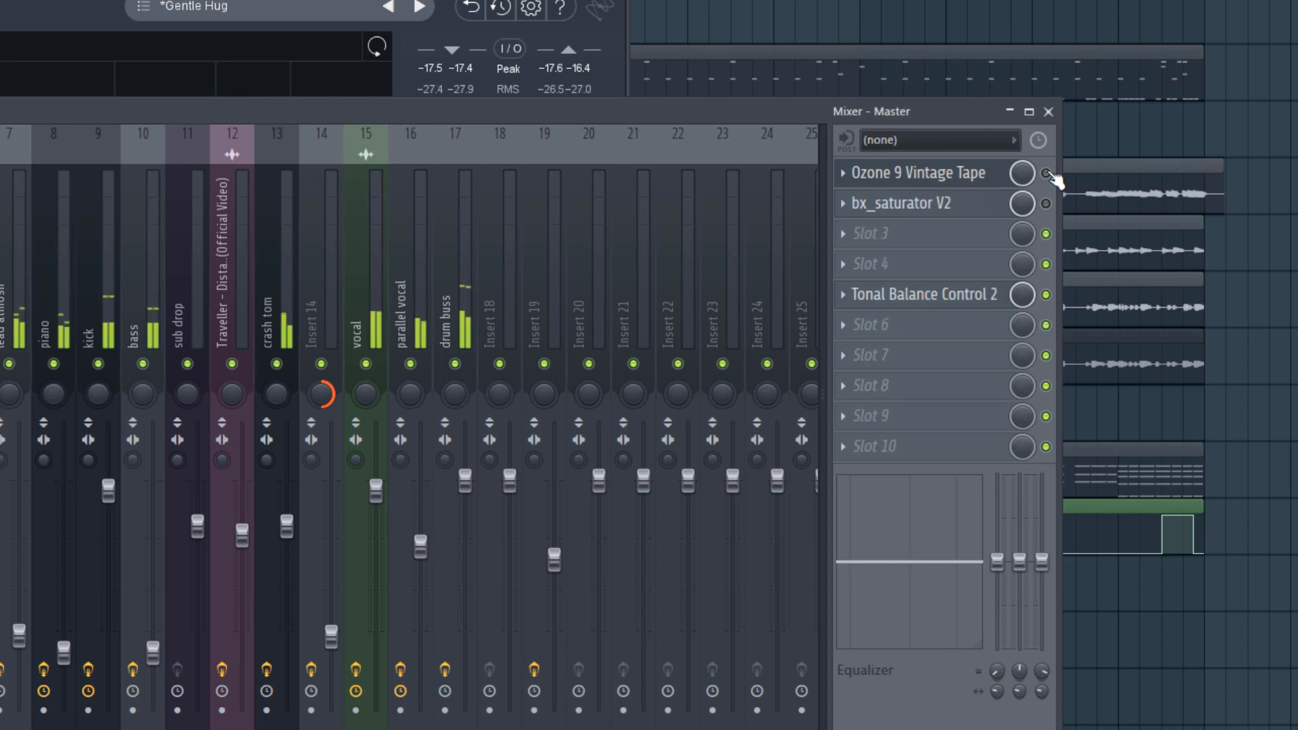
pyautogui.click(1047, 174)
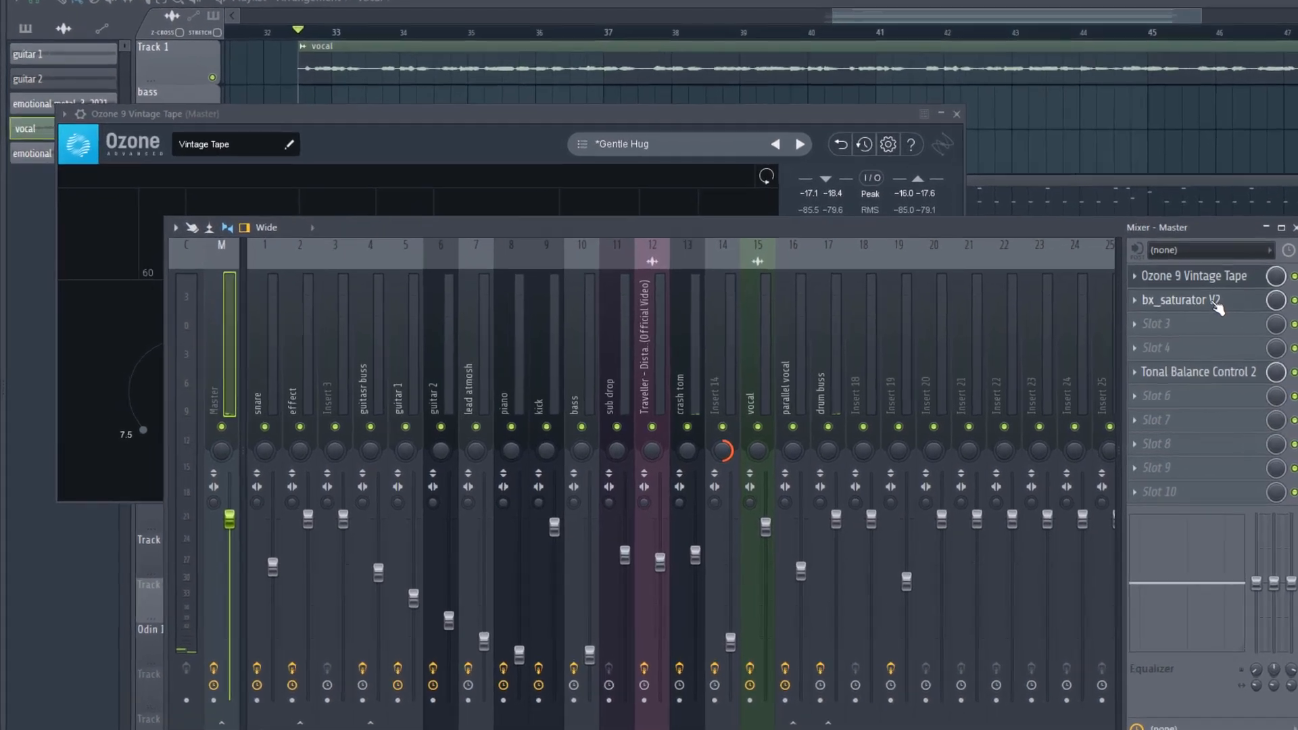
# Open bx_saturator V2 on the master track and load its 02 Crunchy Saturation preset.
pyautogui.click(1028, 323)
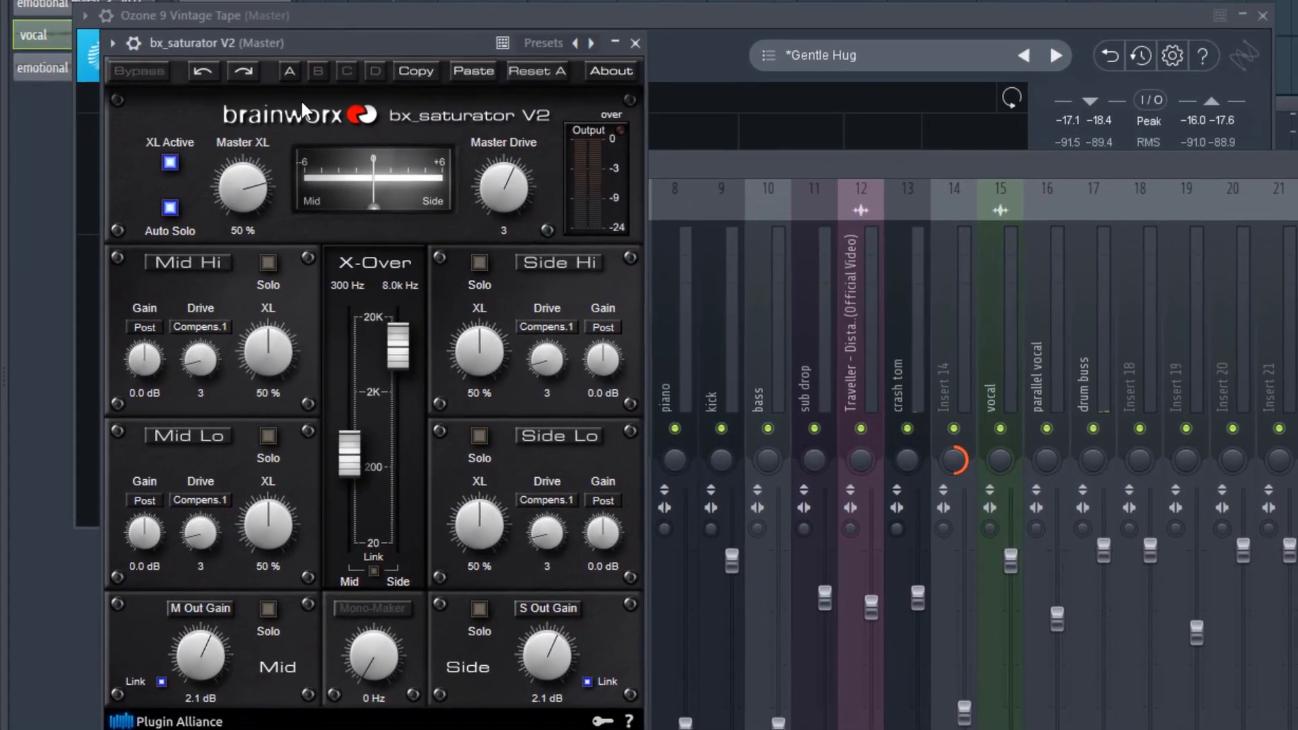
pyautogui.click(547, 40)
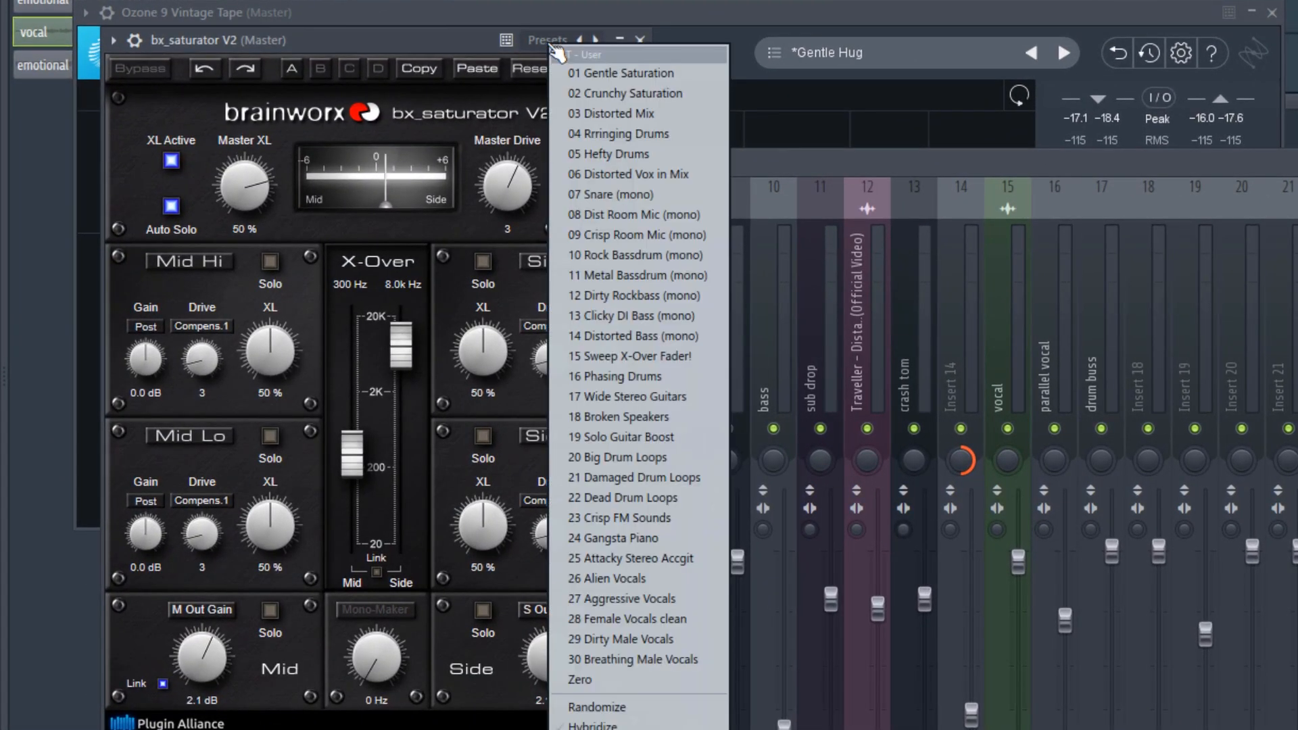
pyautogui.click(622, 97)
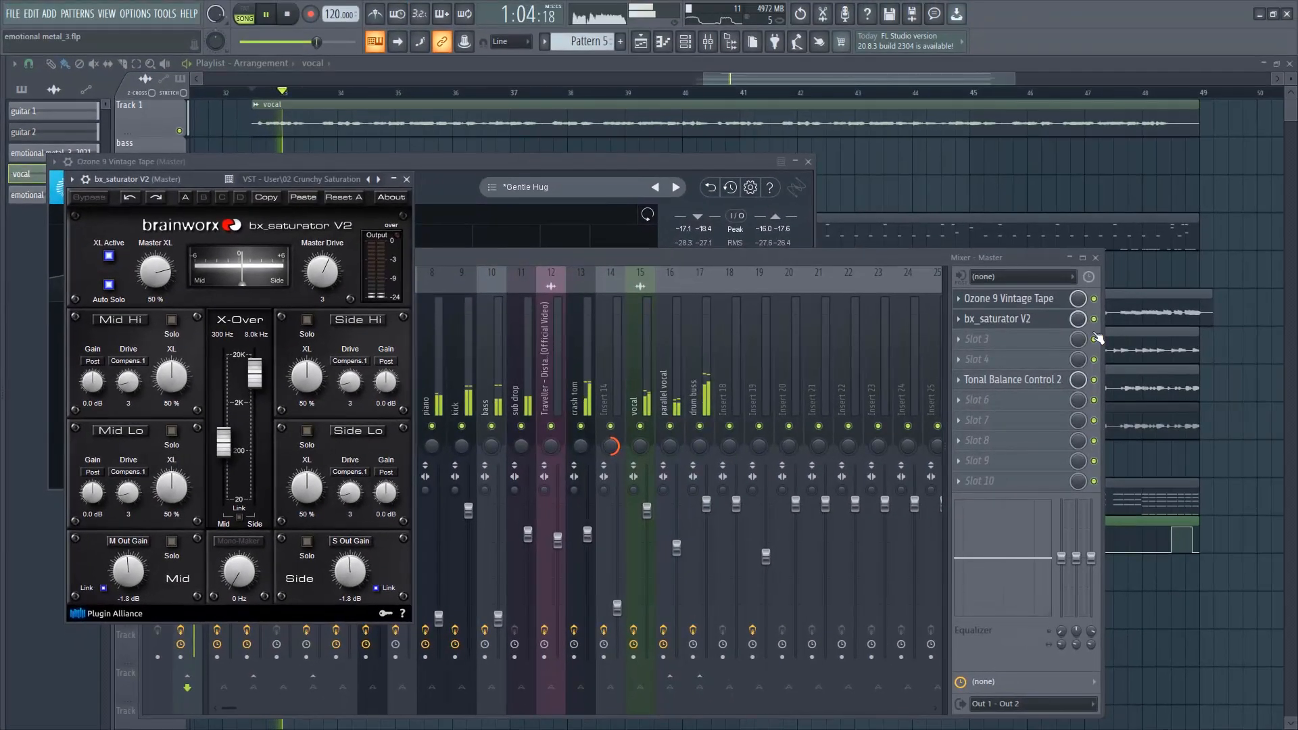
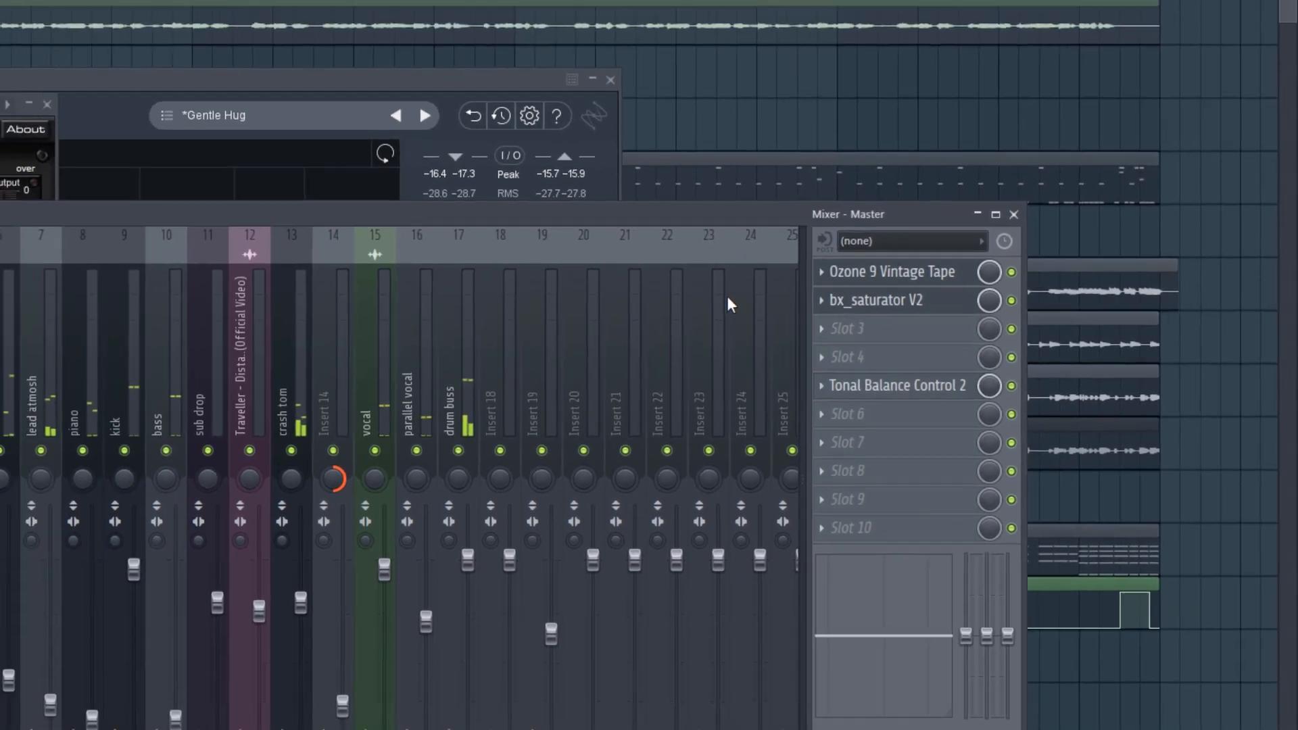
# Open Tonal Balance Control 2 on the master track and play the mix to check its spectrum against the Pop target.
pyautogui.click(841, 386)
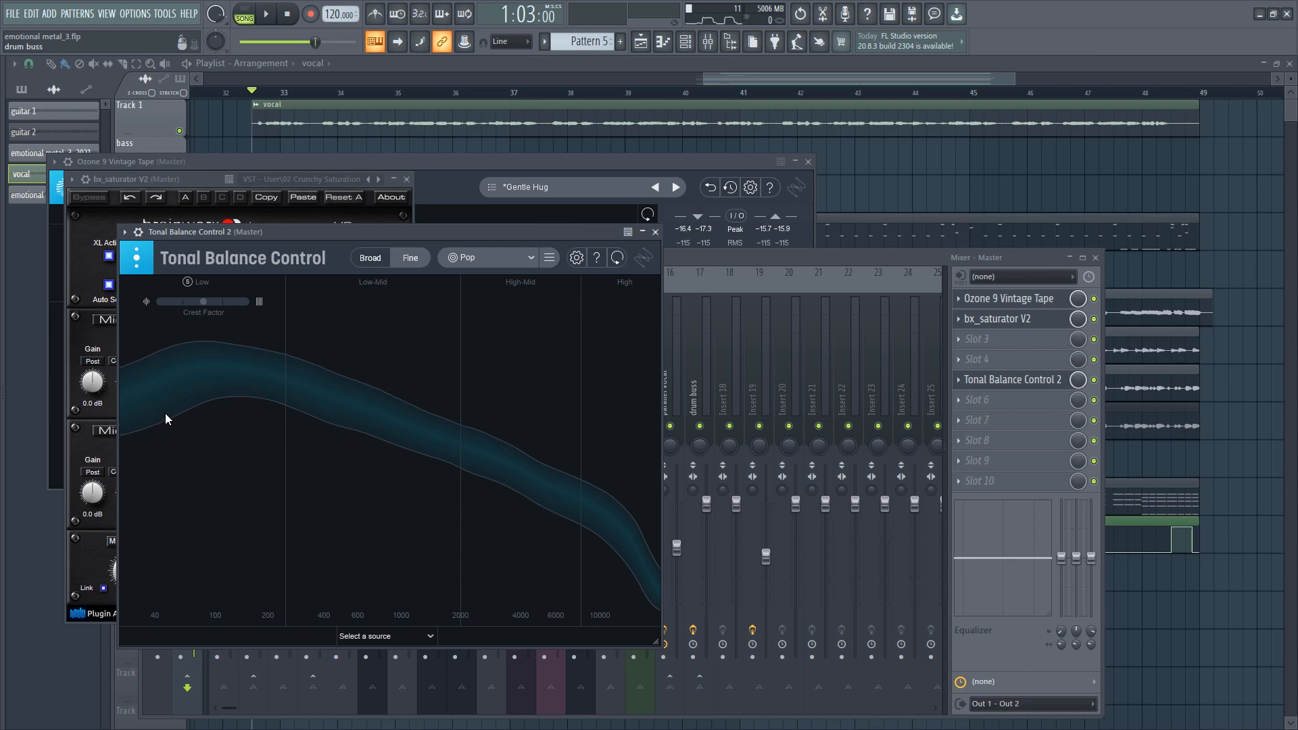
pyautogui.press('space')
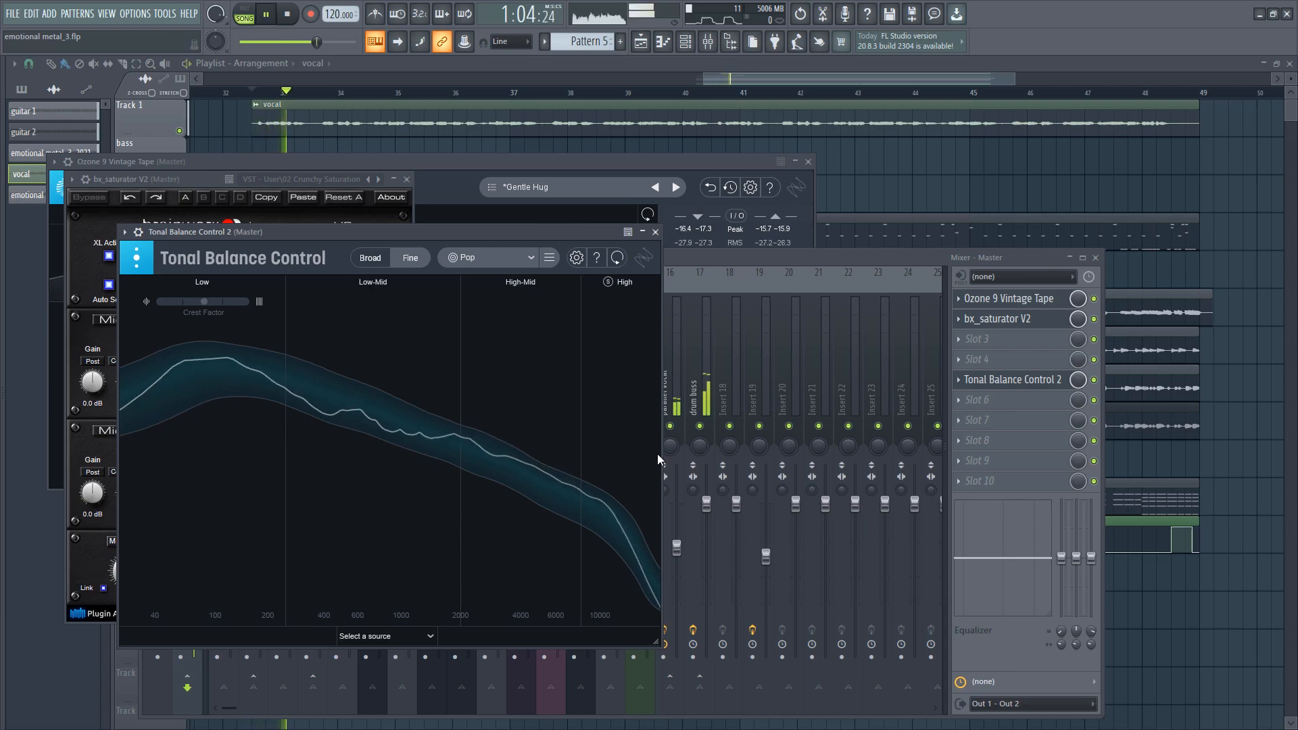
pyautogui.press('space')
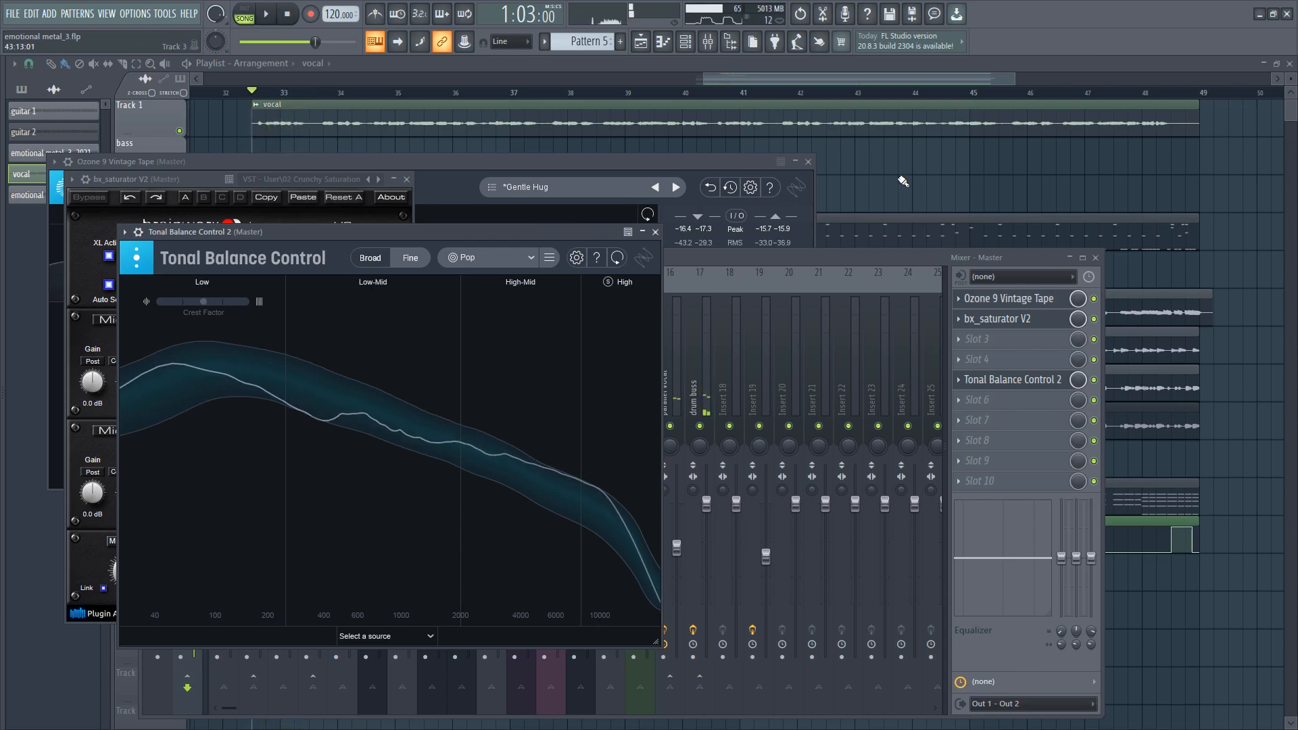
# Close the mixer and plugin windows and bring the arrangement from its start at bar 31 into view in the playlist.
pyautogui.press('F12')
pyautogui.hscroll(-5, 593, 83)
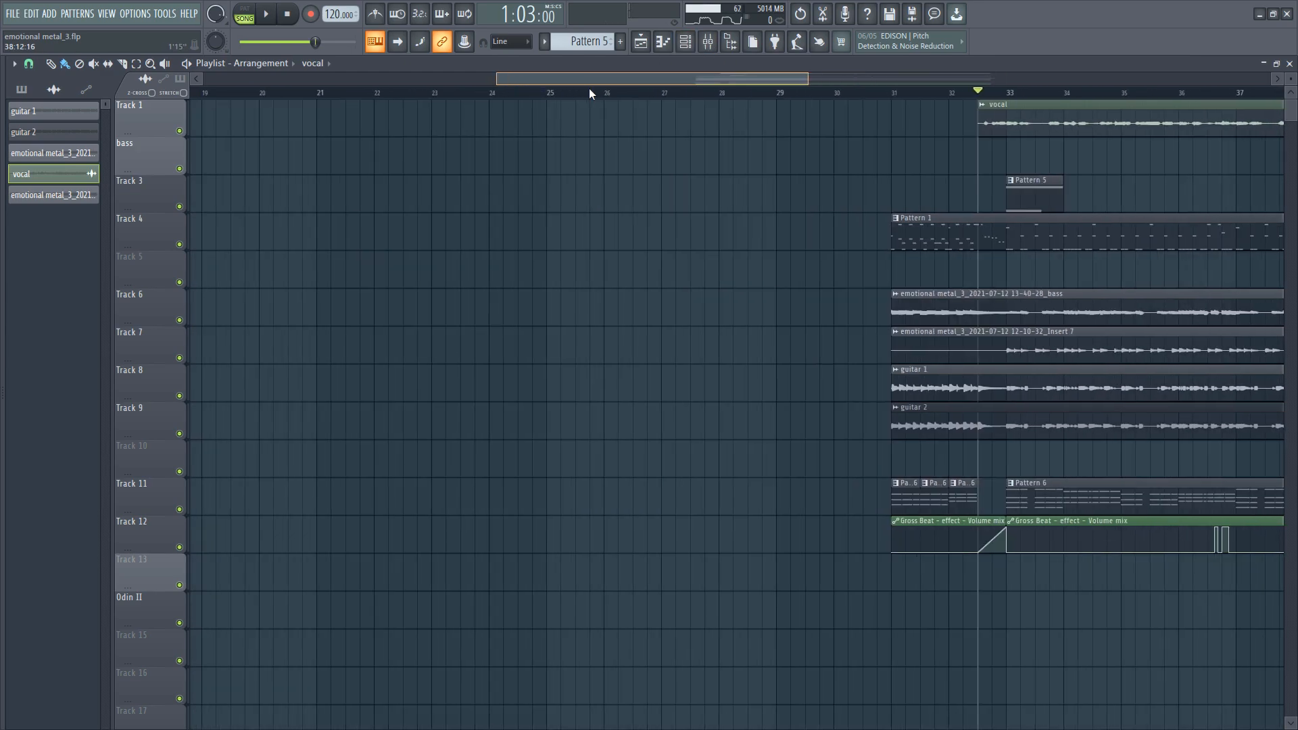
pyautogui.moveTo(590, 81); pyautogui.dragTo(712, 79)
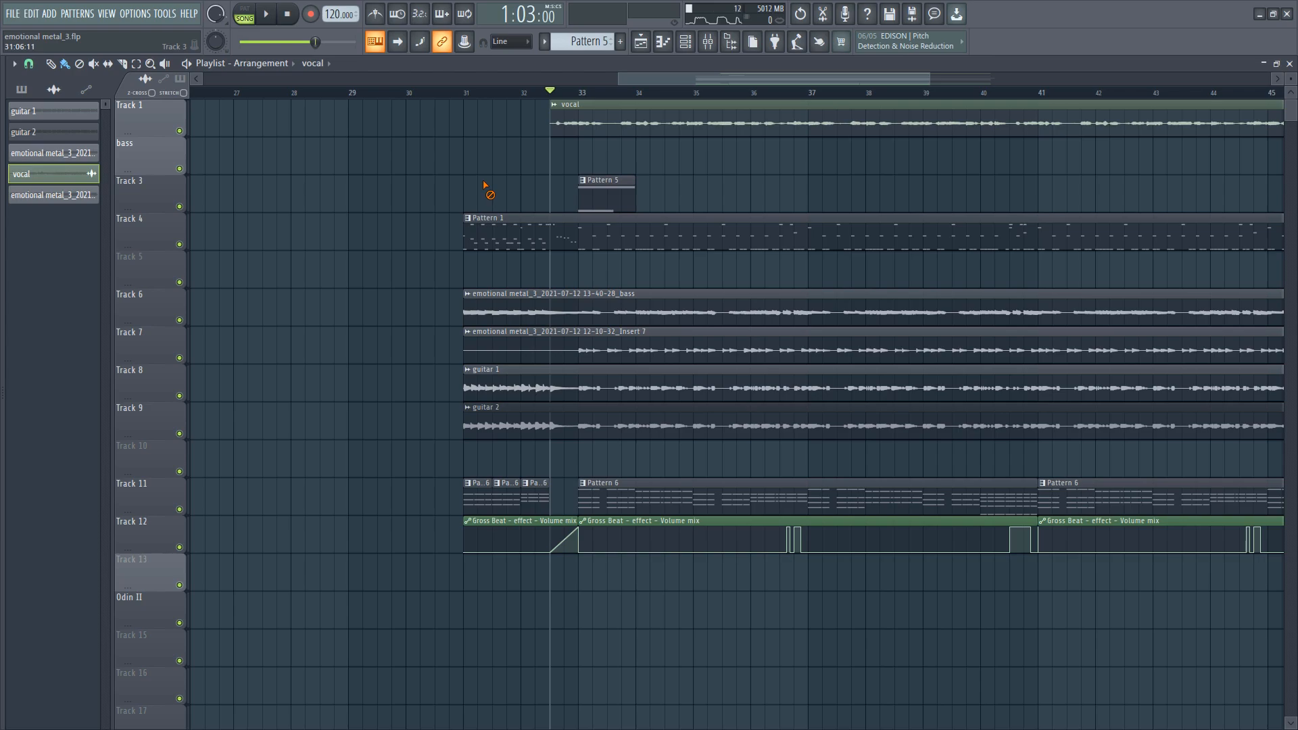
pyautogui.hscroll(2, 668, 165)
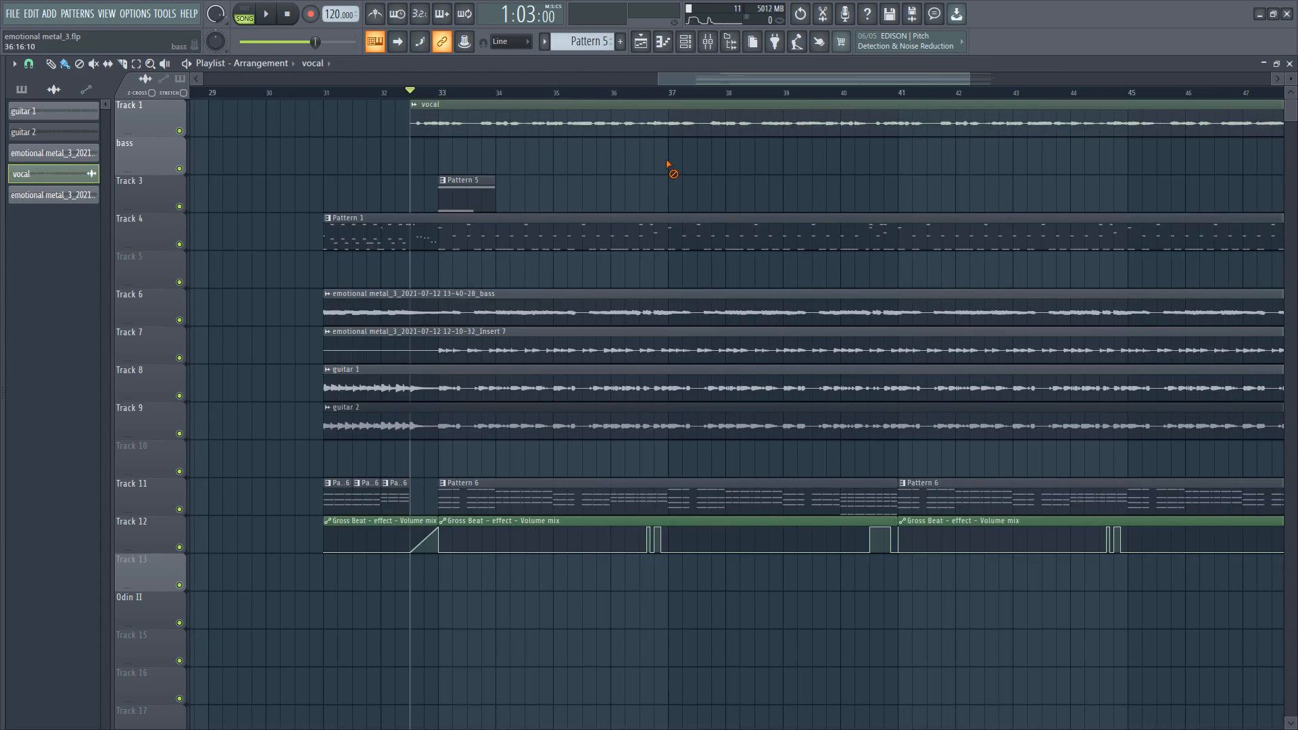